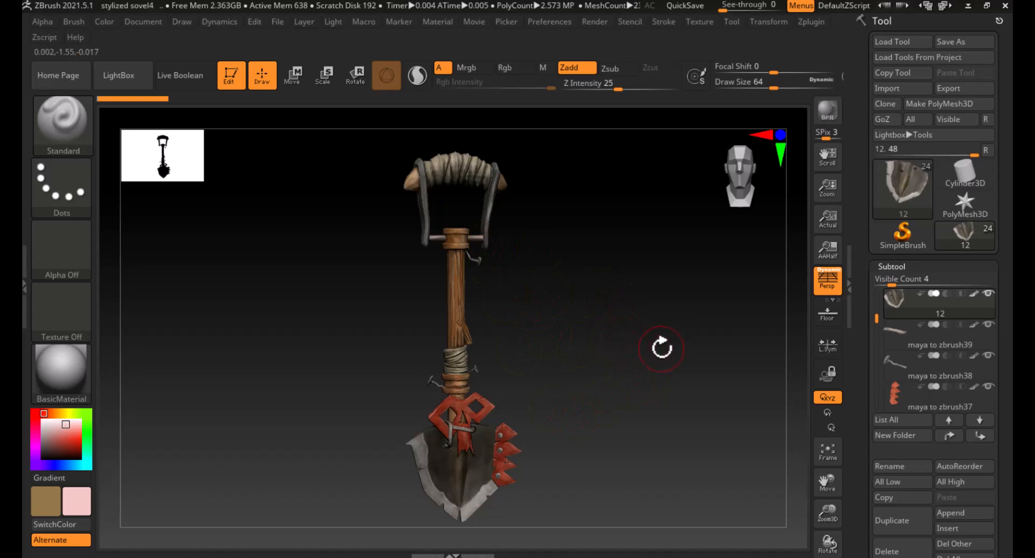
- Orbit and zoom onto the shovel's grip, selecting its parts in turn to identify which subtool each belongs to
drag(681, 314, 627, 316)
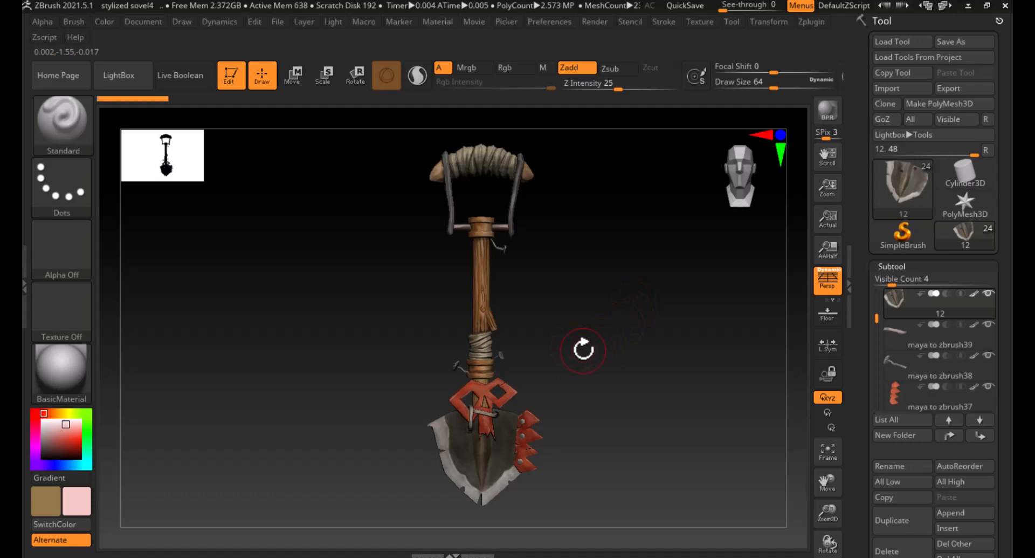
alt+drag(558, 295, 562, 296)
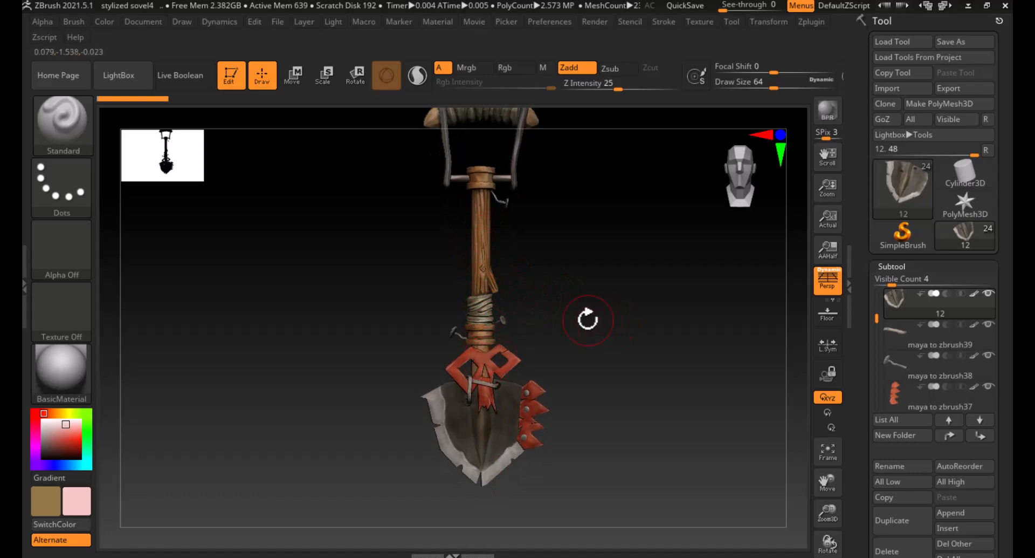
drag(588, 317, 598, 343)
alt+click(531, 233)
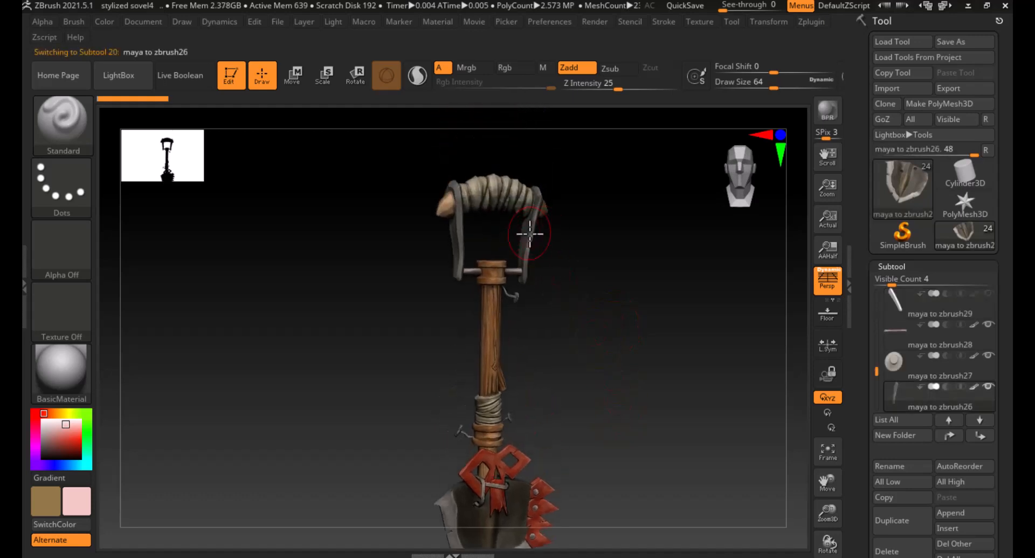
alt+click(512, 194)
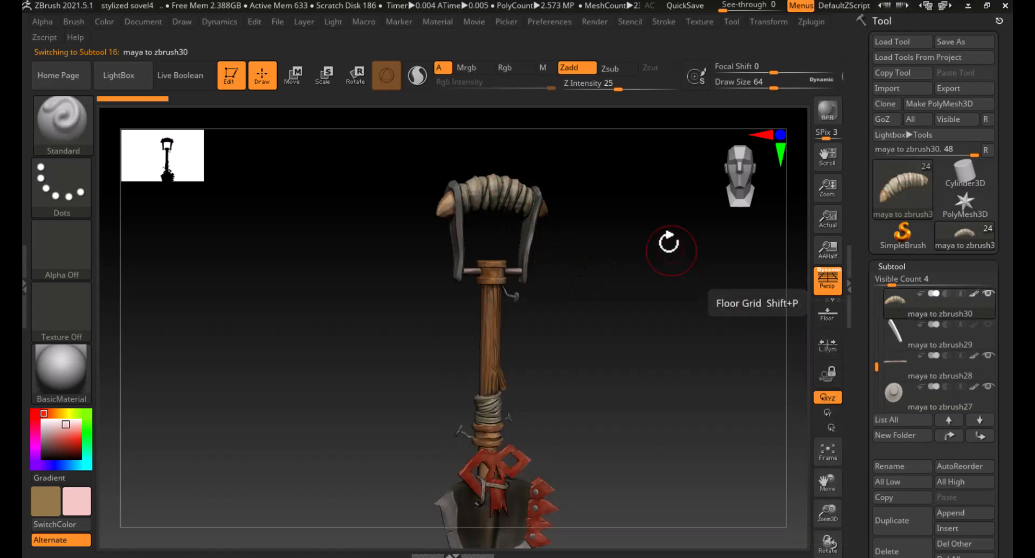
alt+drag(671, 244, 695, 368)
alt+drag(707, 325, 727, 357)
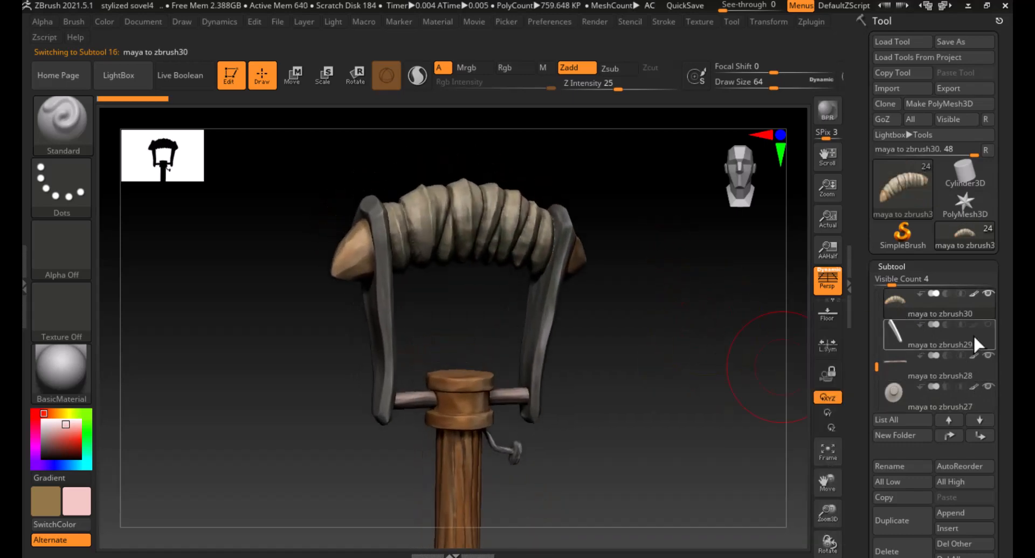
alt+click(563, 297)
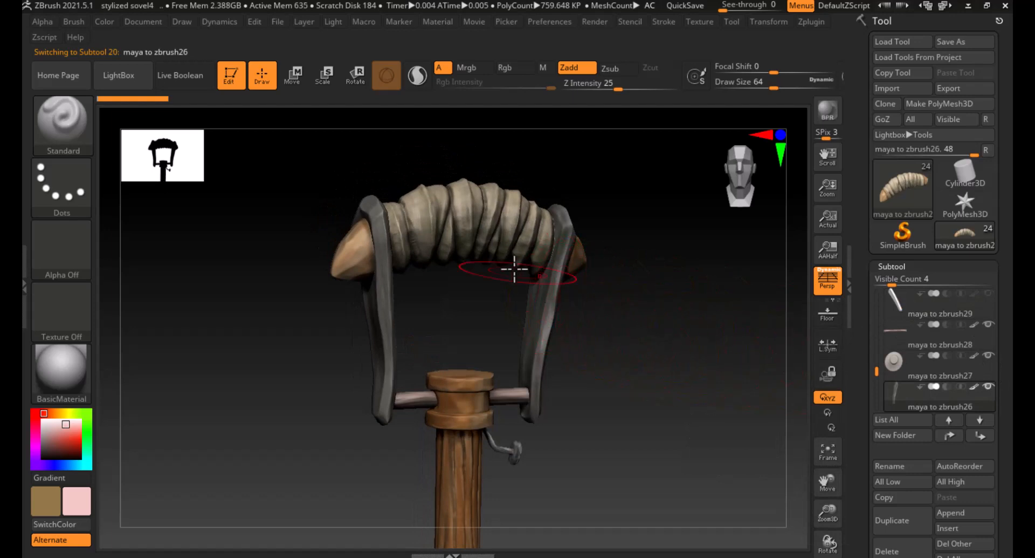
alt+click(492, 233)
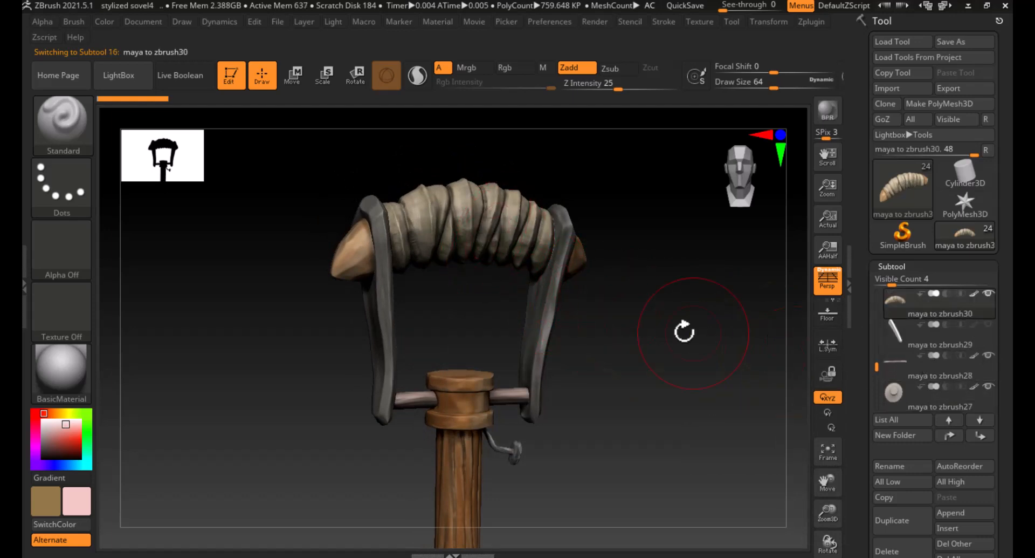
drag(680, 368, 647, 361)
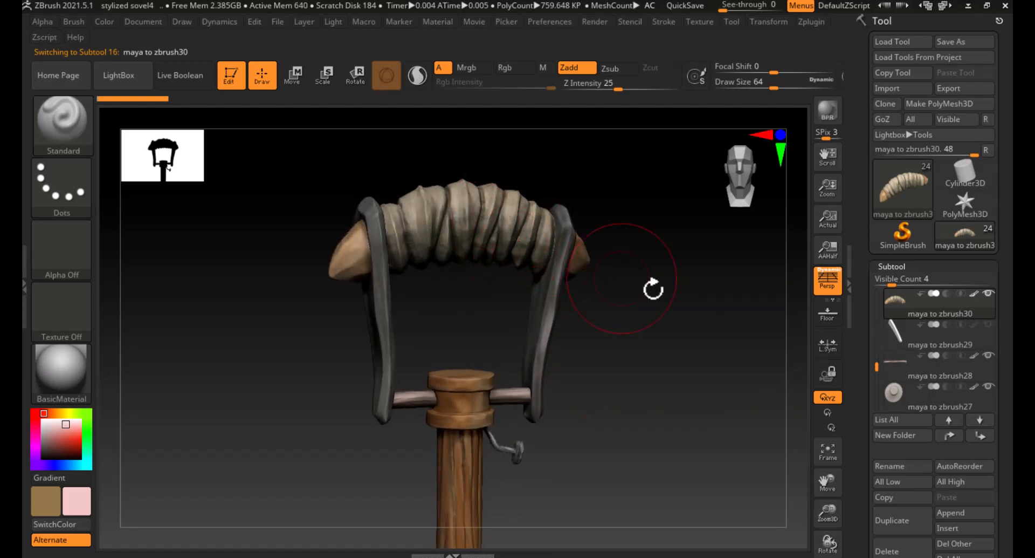
- Select the right bracket subtool and move it to the top of the subtool list
alt+click(546, 324)
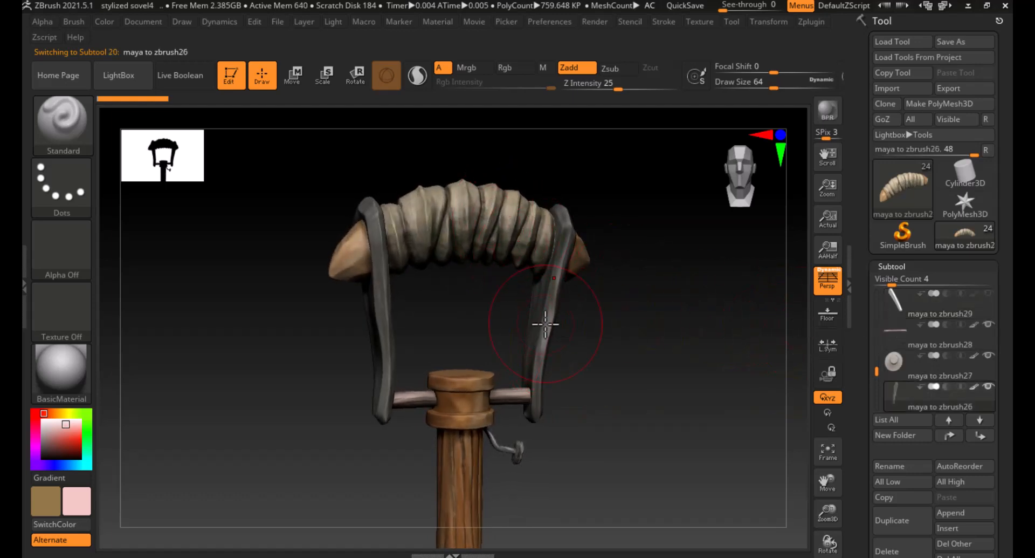
click(950, 435)
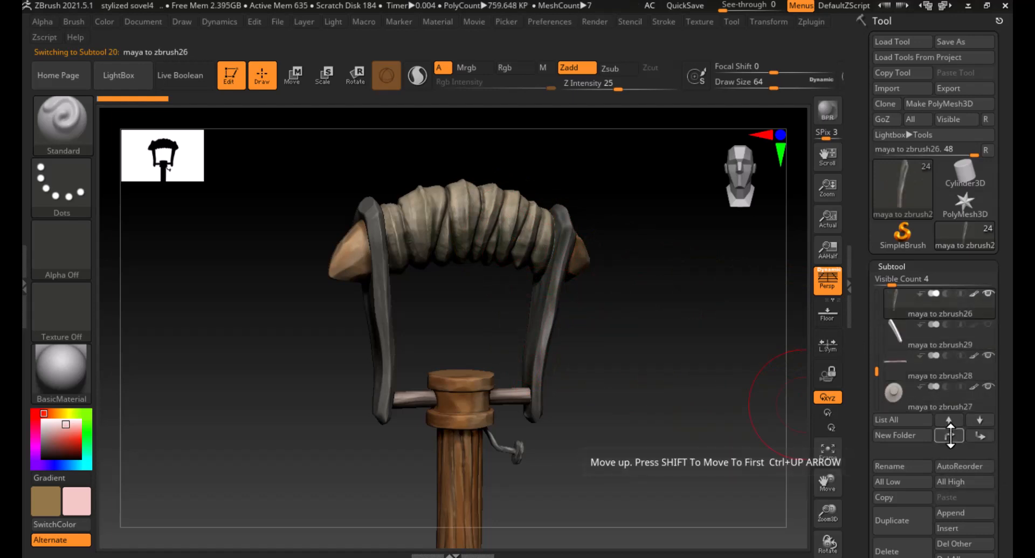
click(950, 435)
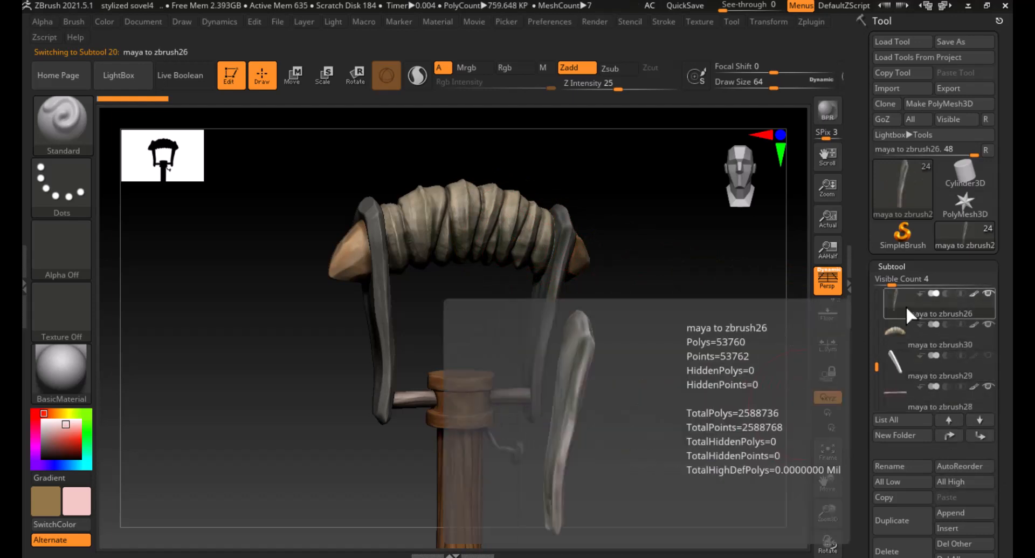
- Select the crossbar subtool and move it up one place, directly below the grip wrap subtool
alt+click(522, 219)
alt+click(546, 301)
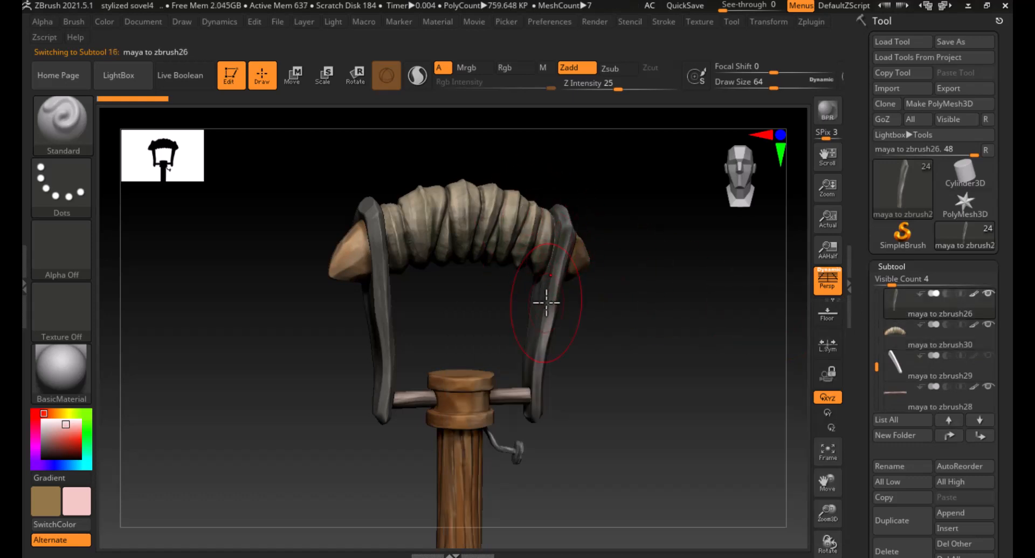
alt+click(507, 232)
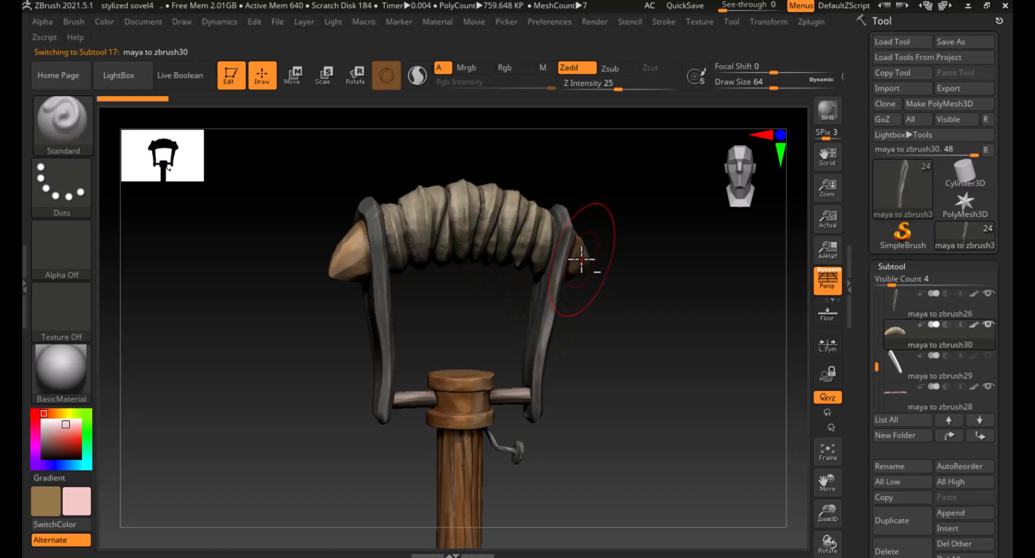
alt+click(520, 395)
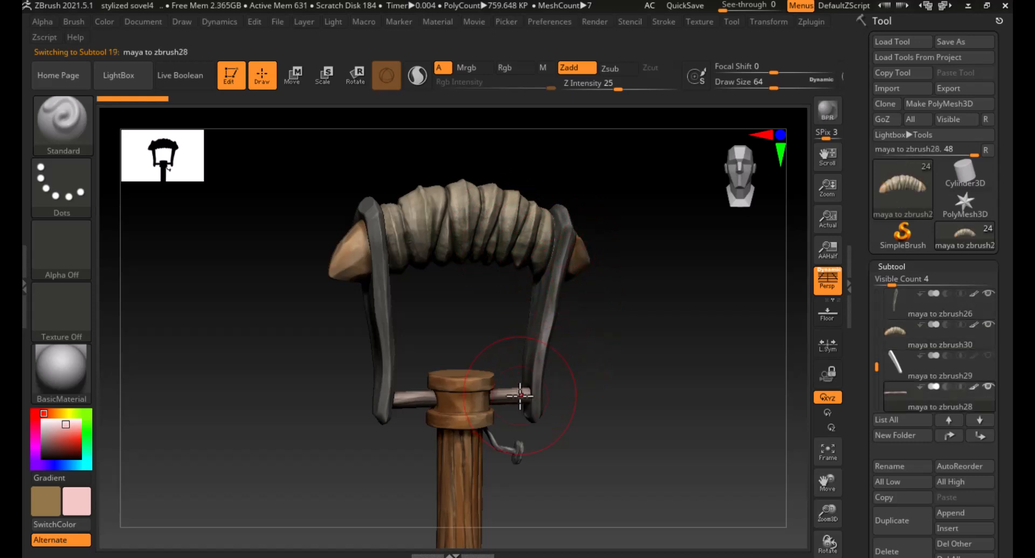
click(949, 434)
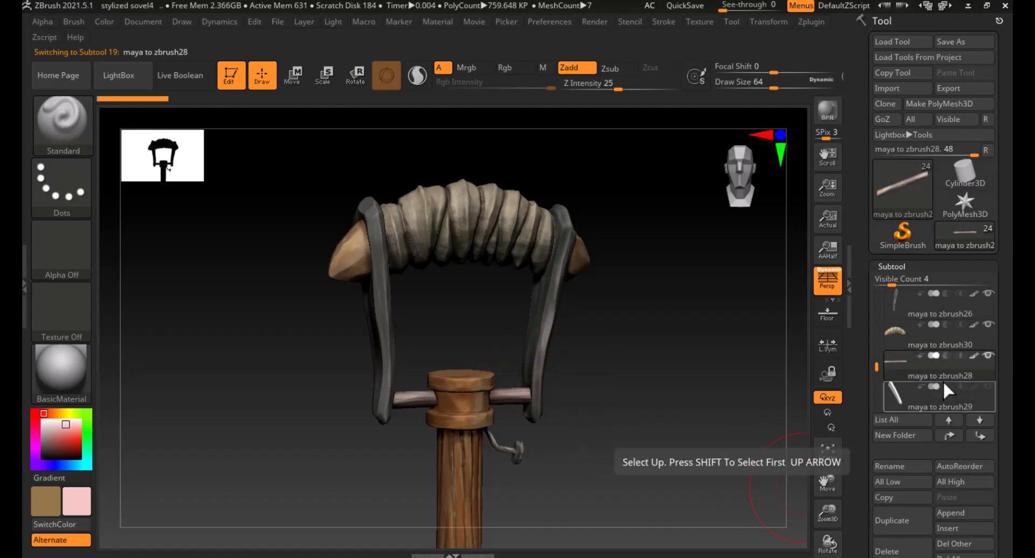
- Merge the grip wrap and the crossbar subtools down into the right bracket subtool, confirming each merge
click(897, 298)
click(899, 335)
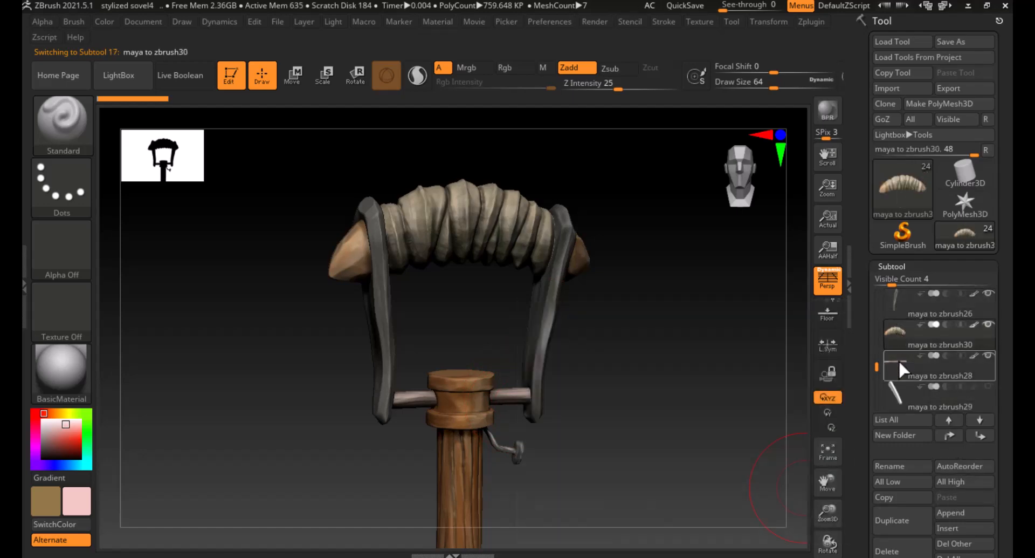
click(898, 360)
click(897, 299)
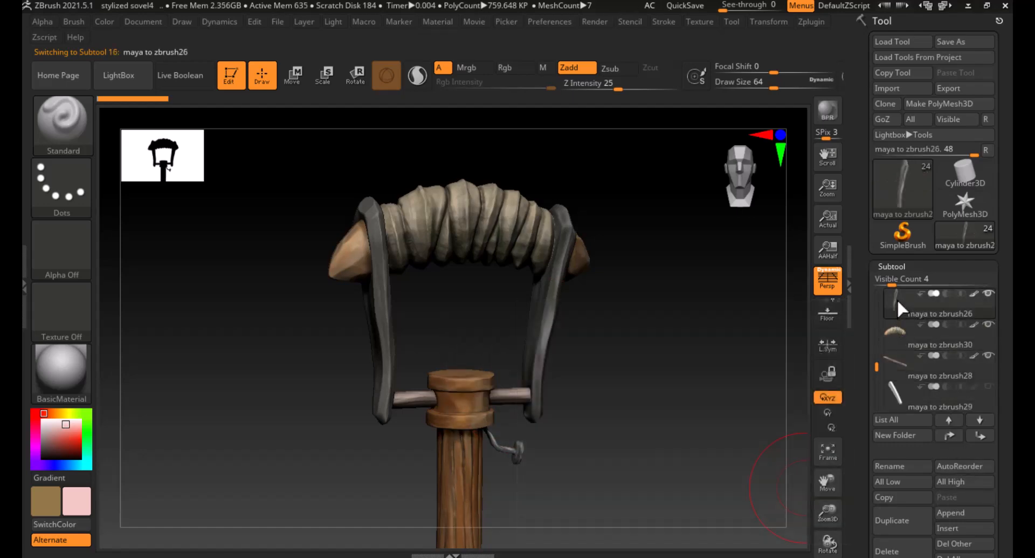
alt+click(525, 238)
alt+click(517, 395)
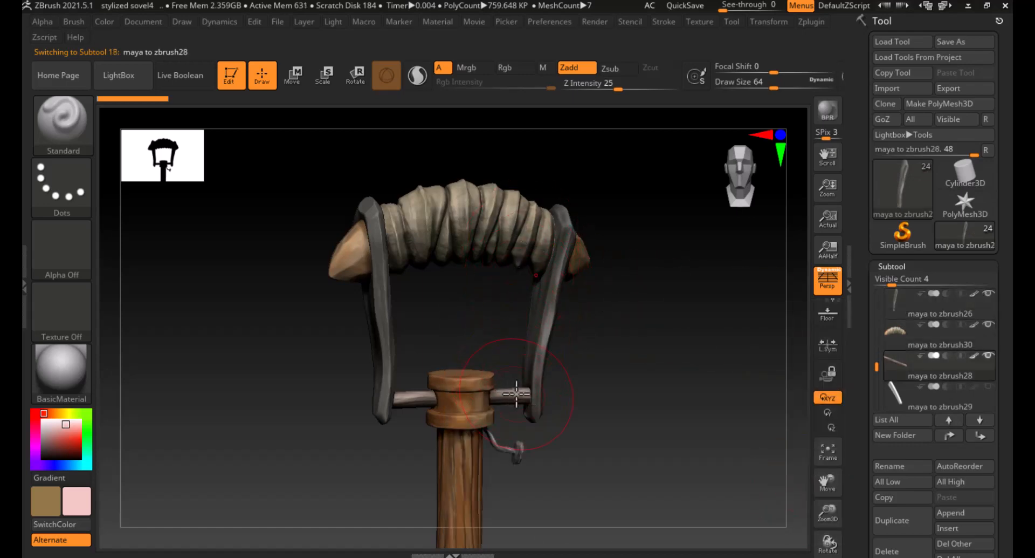
click(894, 307)
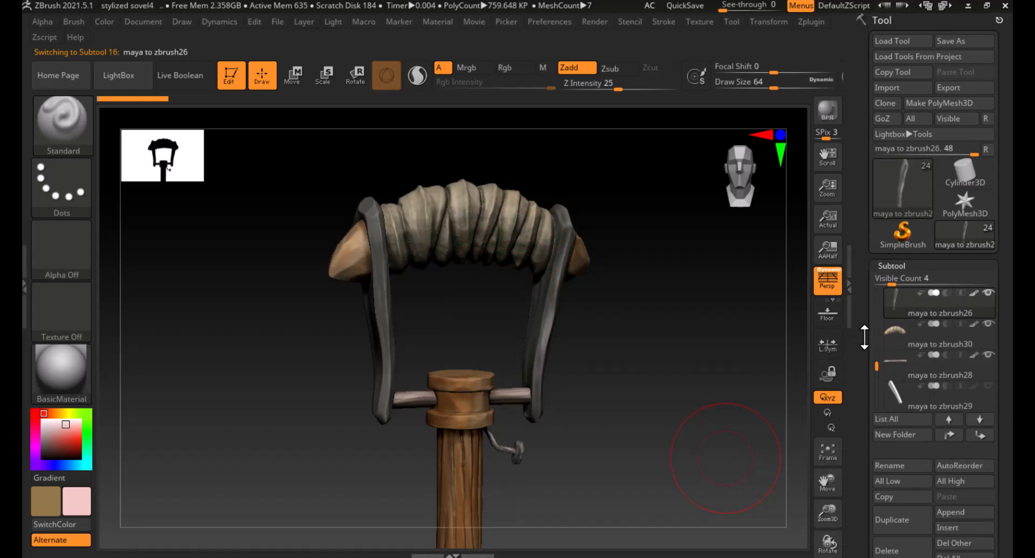
drag(863, 335, 863, 264)
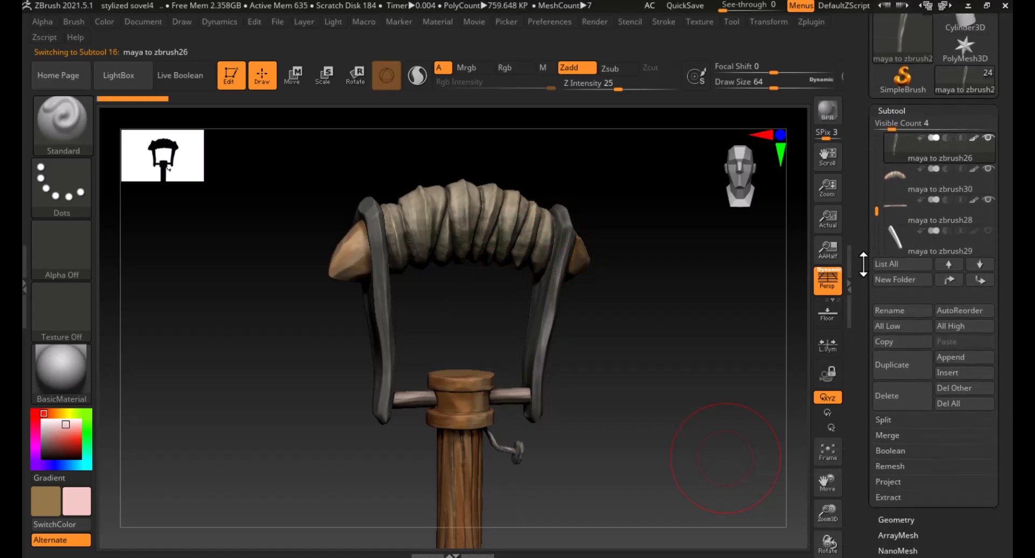
click(887, 435)
click(924, 452)
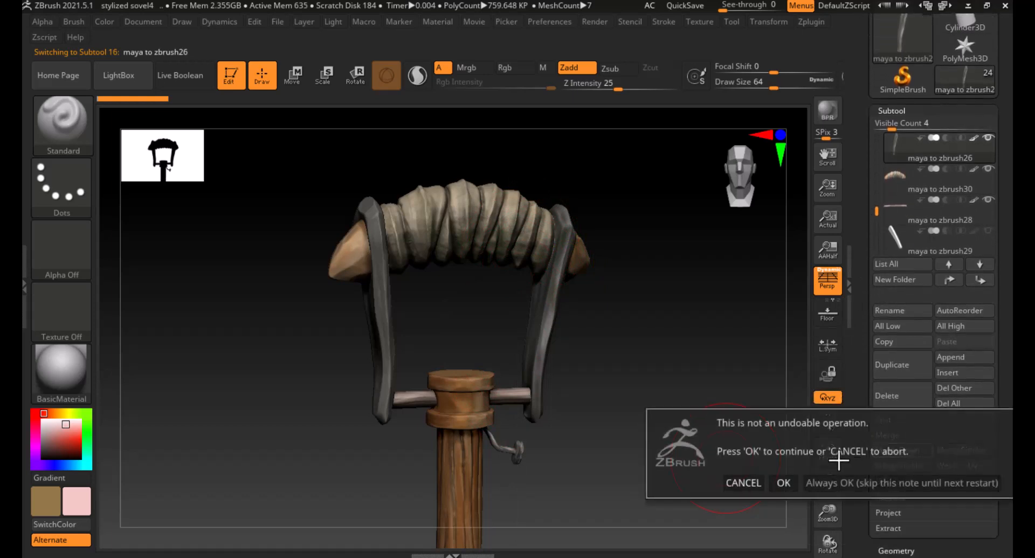
click(786, 480)
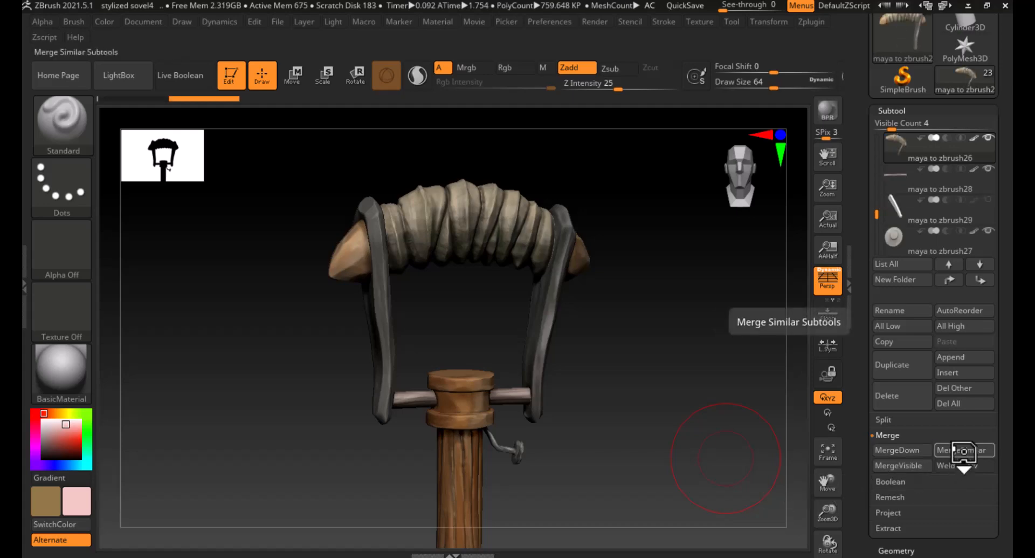
click(912, 450)
click(785, 480)
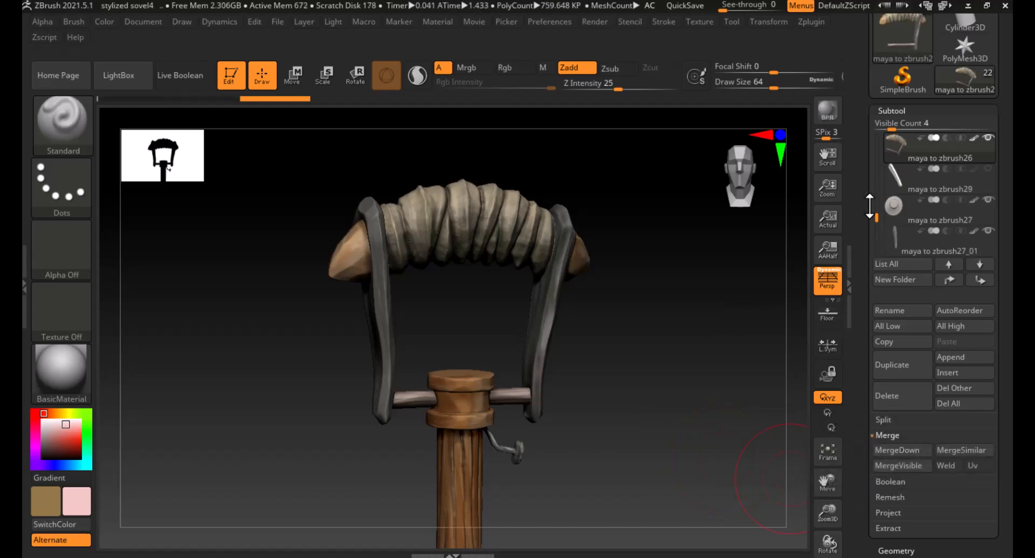
- Toggle visibility of the left bracket and merged handle subtools to check which parts each contains
drag(863, 165, 866, 236)
mouse_move(988, 206)
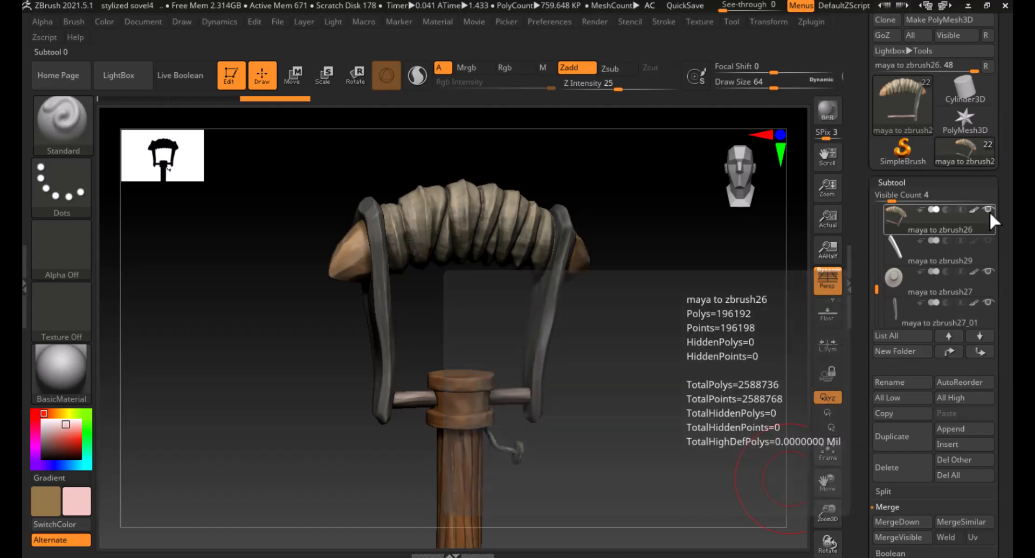
click(918, 285)
click(895, 318)
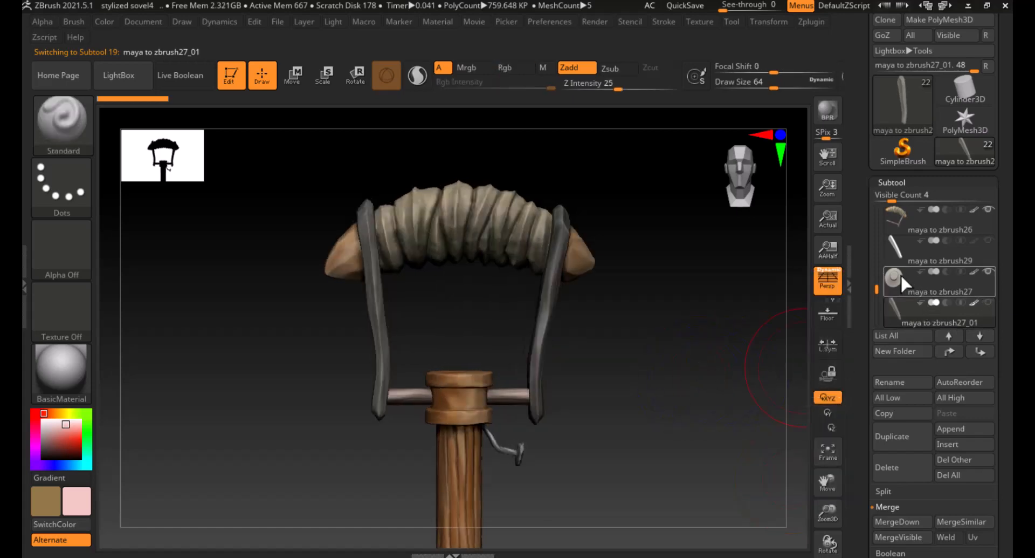
click(901, 274)
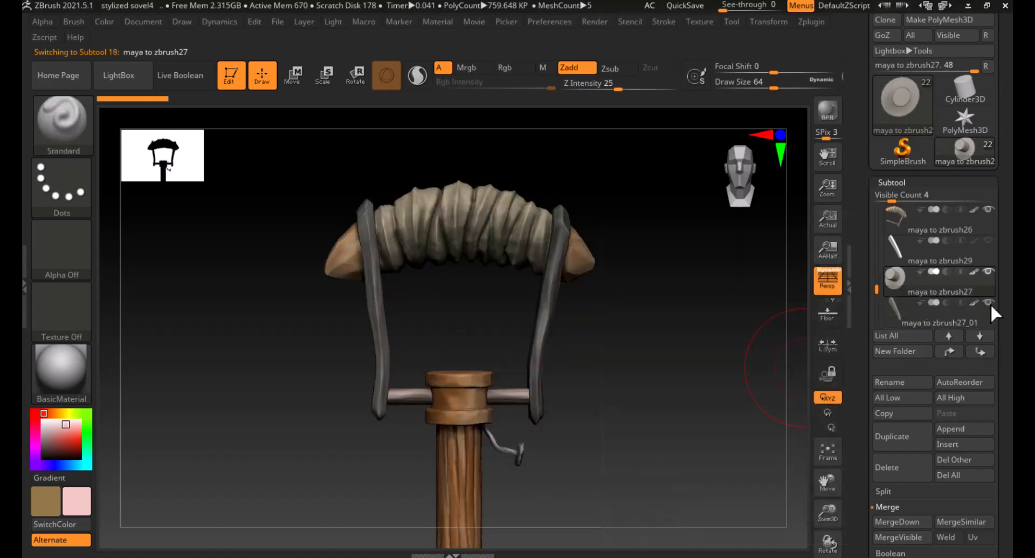
mouse_move(989, 309)
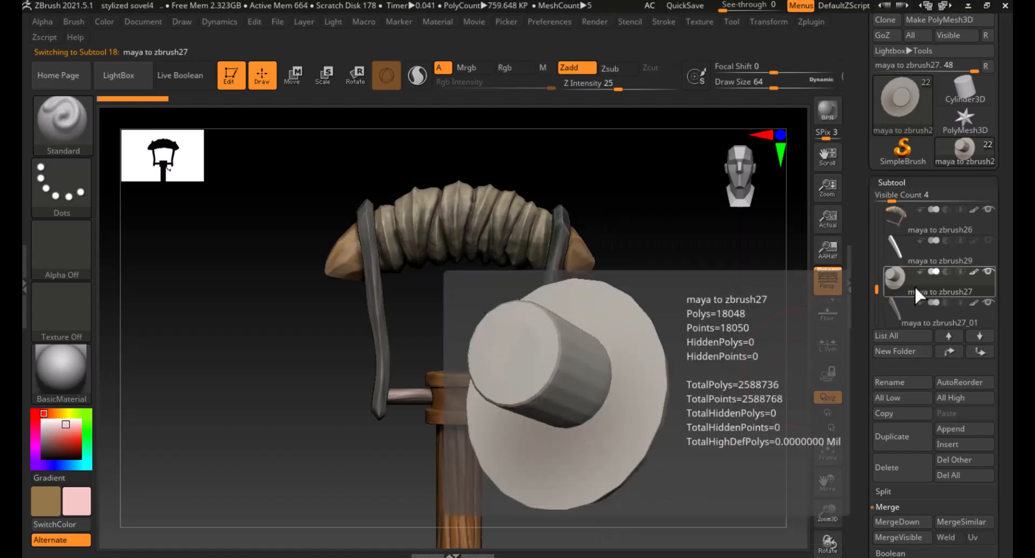
click(896, 307)
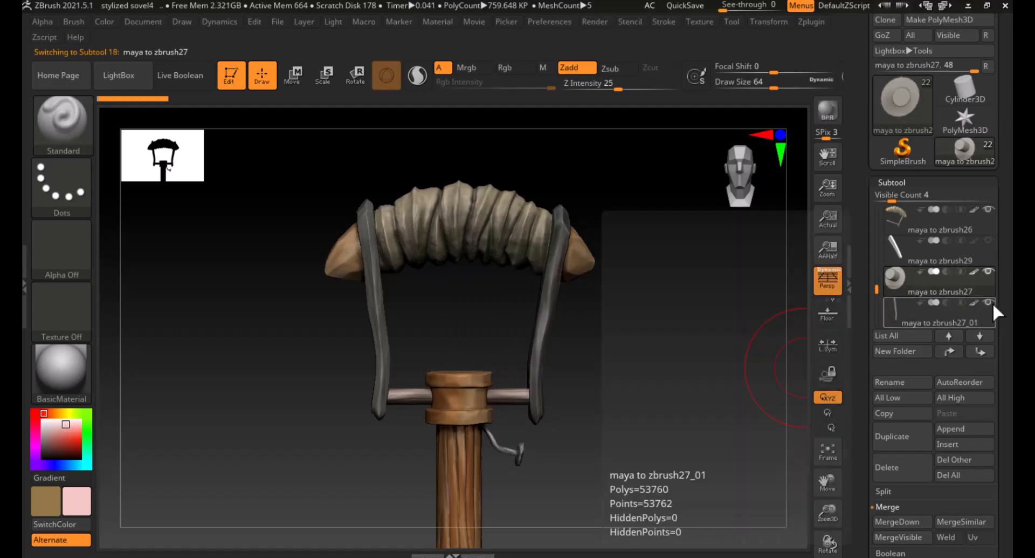
click(989, 302)
click(894, 284)
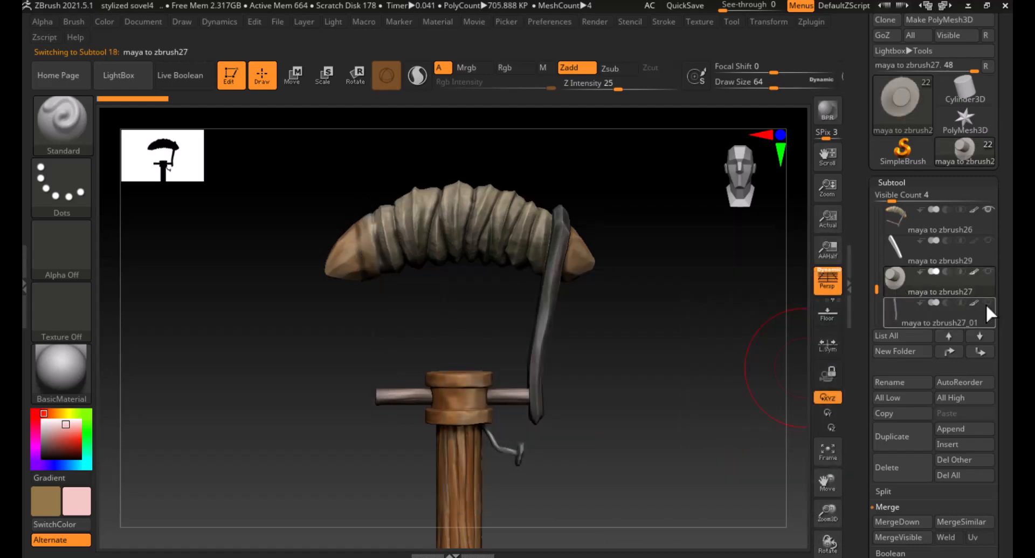
click(989, 302)
click(906, 316)
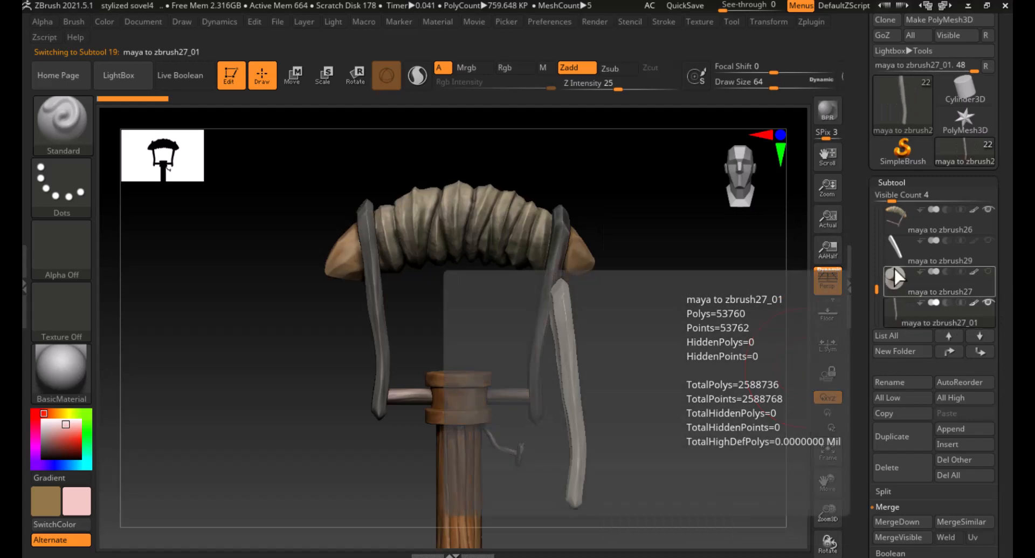
click(990, 209)
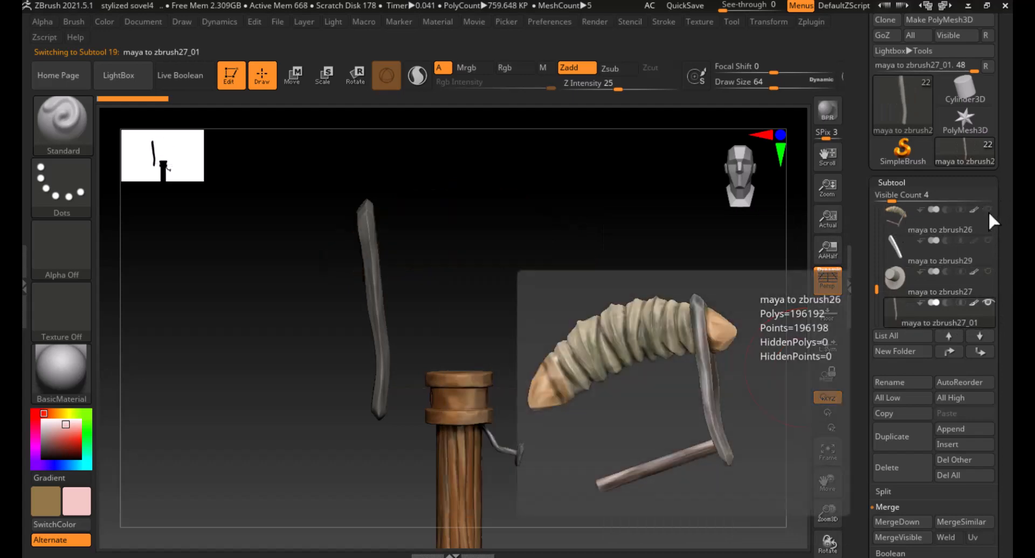
click(989, 209)
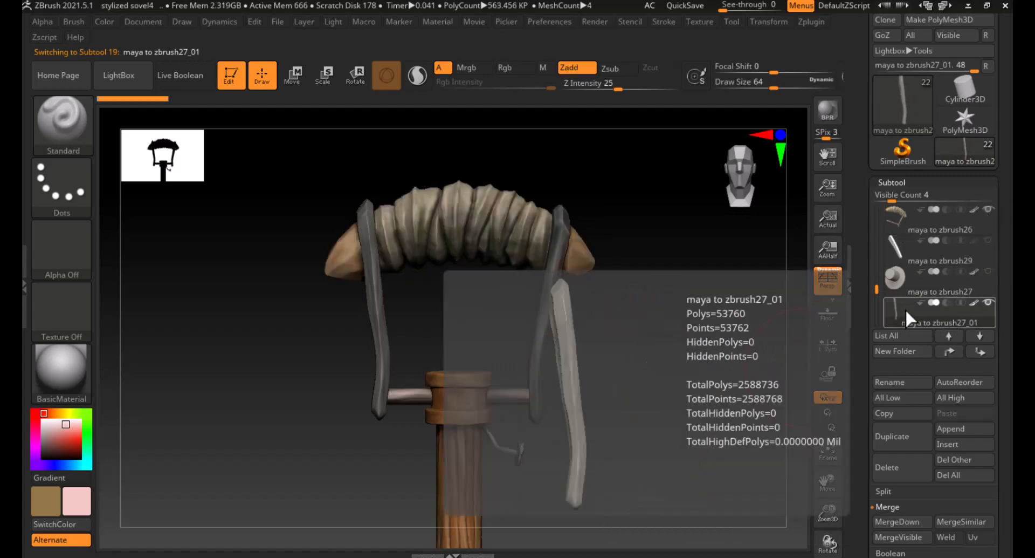
- Move the left bracket subtool maya to zbrush27_01 to the top of the subtool list, above the merged handle
click(951, 351)
click(951, 351)
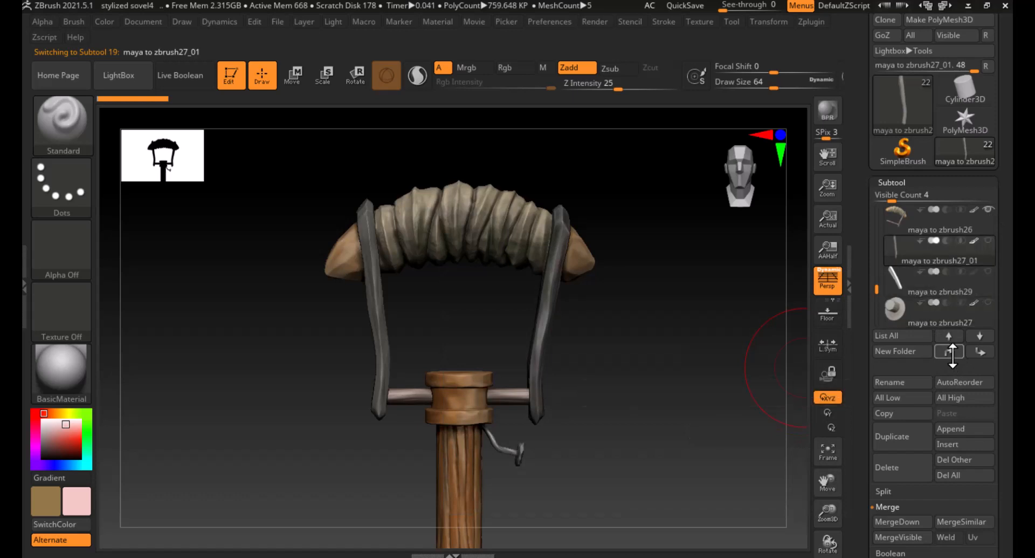
click(950, 351)
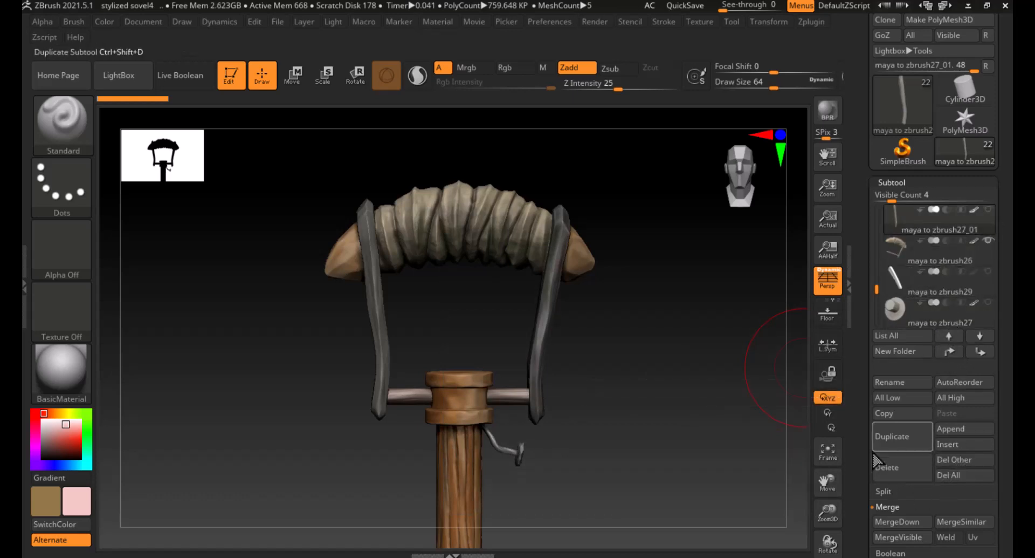
scroll(860, 440, down, 3)
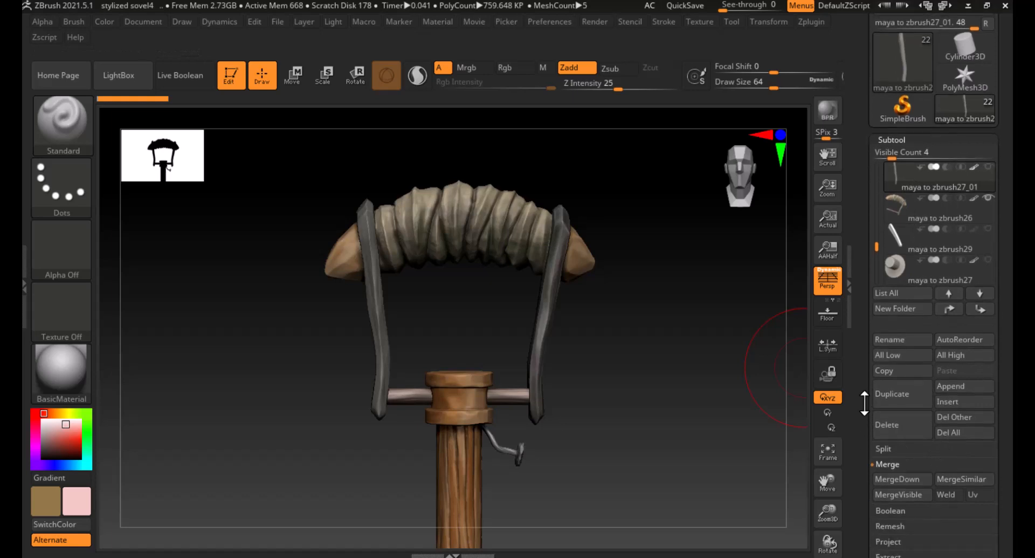
- Merge the left bracket subtool down into the merged handle subtool, confirming the merge
click(895, 478)
click(784, 511)
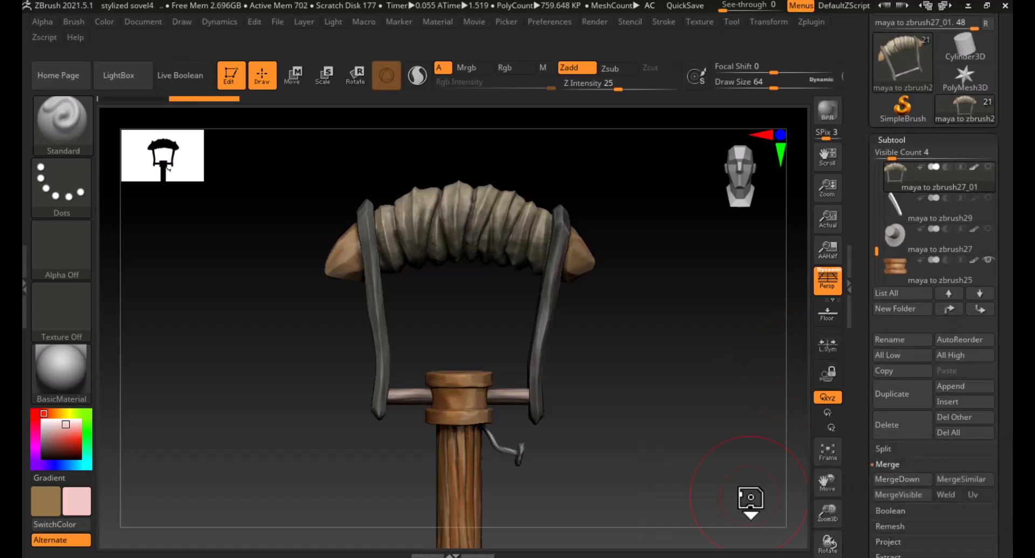
- Select the wooden shaft, then the collar ring subtool maya to zbrush25, and merge the collar down into the shaft, confirming
mouse_move(607, 381)
mouse_down()
mouse_move(603, 398)
mouse_move(595, 387)
mouse_up()
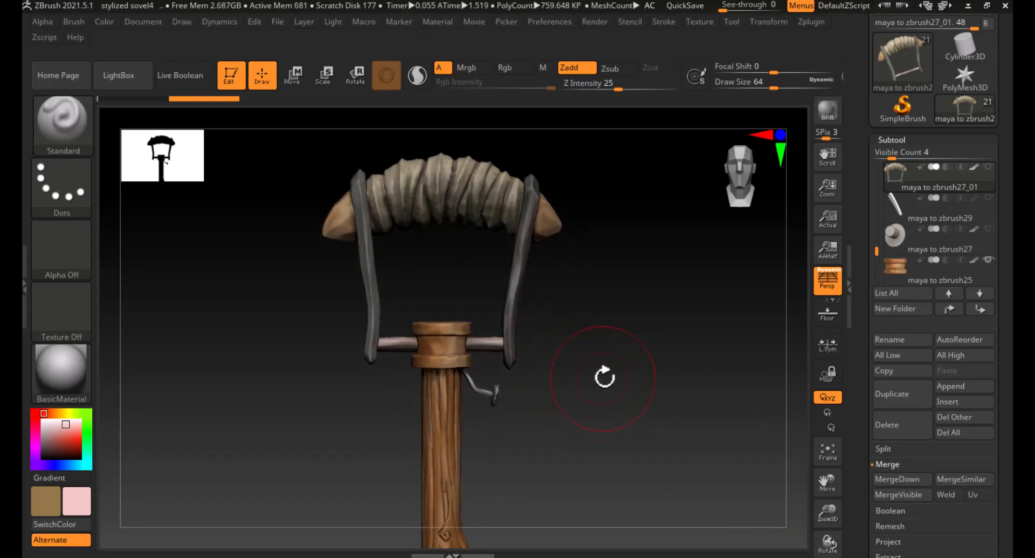
drag(604, 376, 613, 381)
mouse_move(617, 427)
alt+mouse_down()
mouse_move(687, 330)
mouse_move(693, 342)
mouse_move(628, 420)
mouse_move(598, 433)
alt+mouse_up()
alt+click(491, 367)
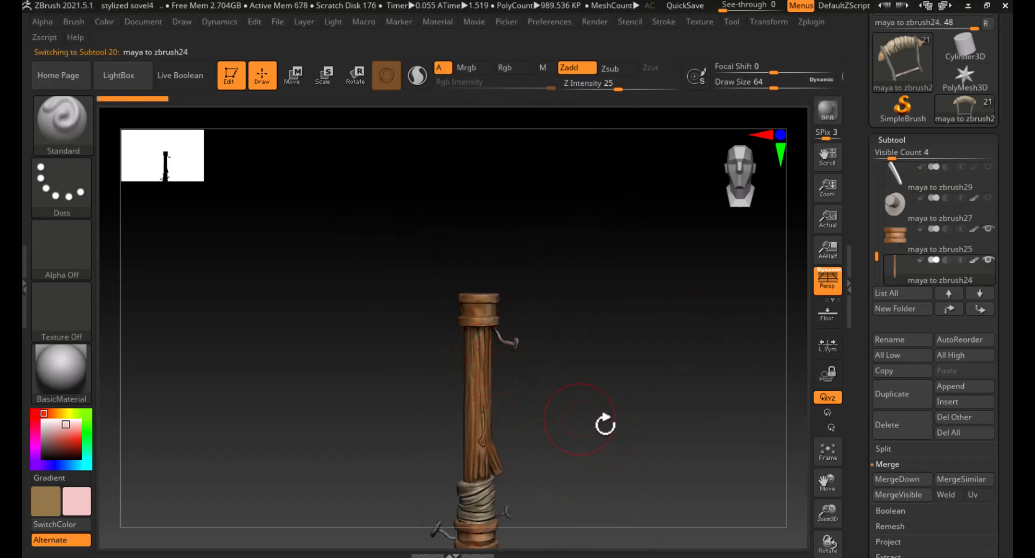
alt+drag(668, 413, 687, 358)
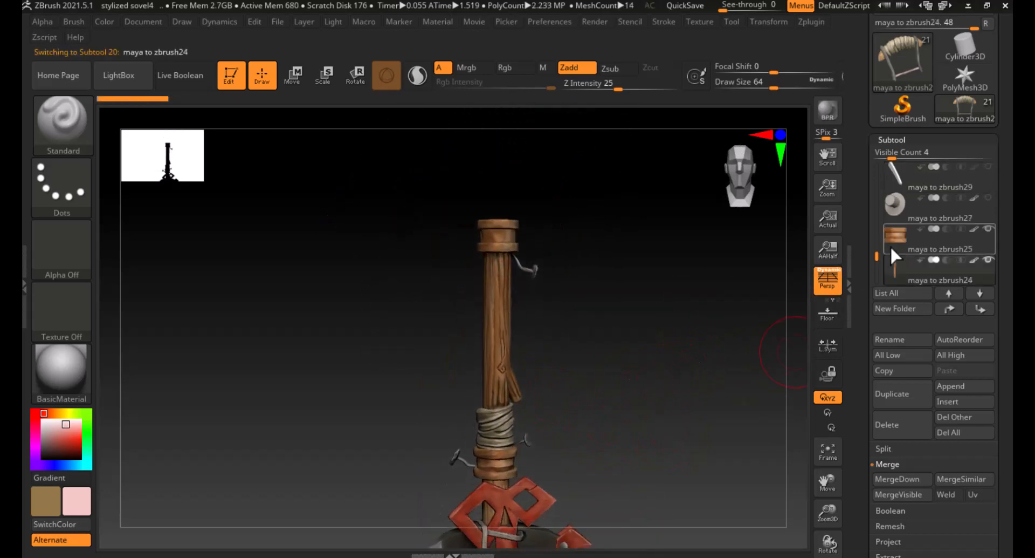
click(895, 237)
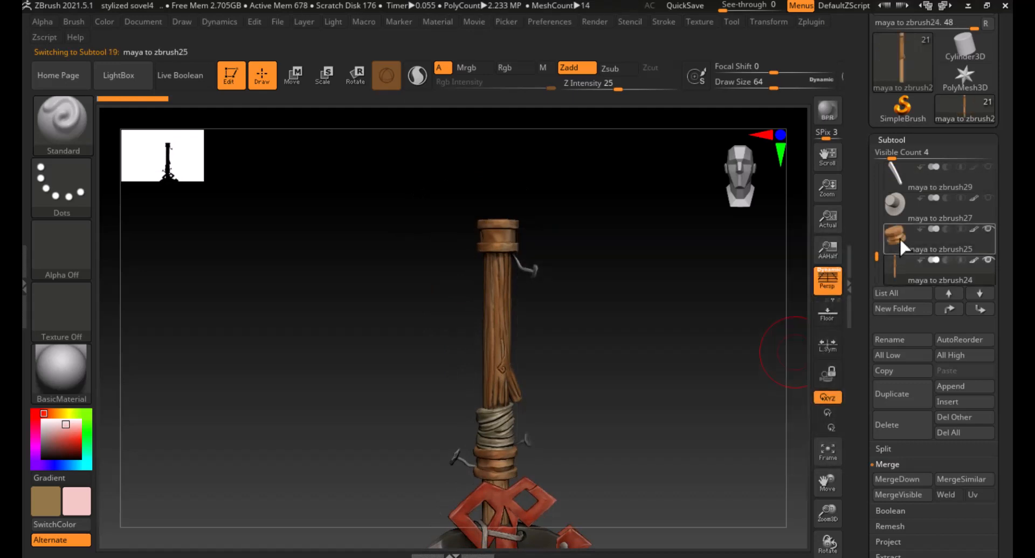
drag(610, 310, 597, 280)
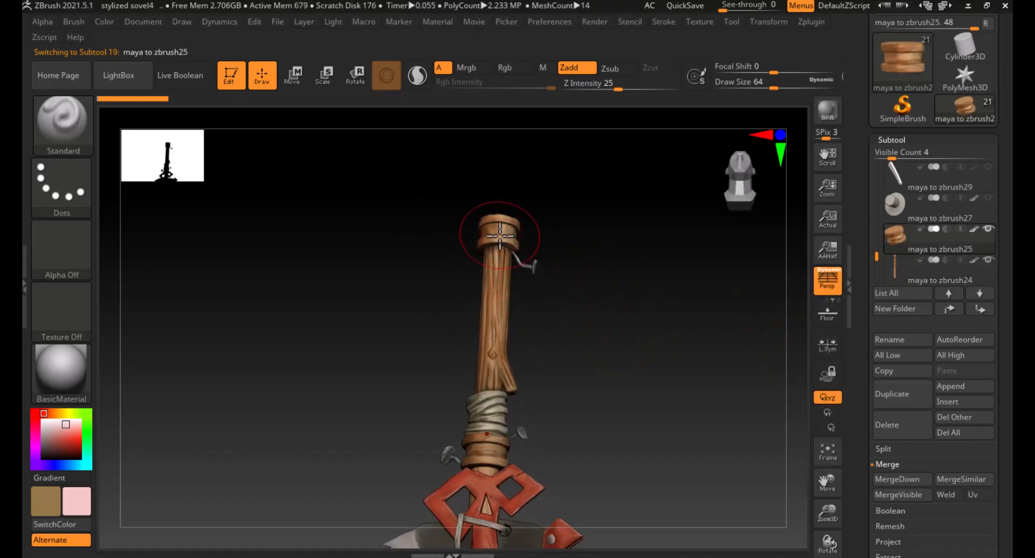
click(917, 479)
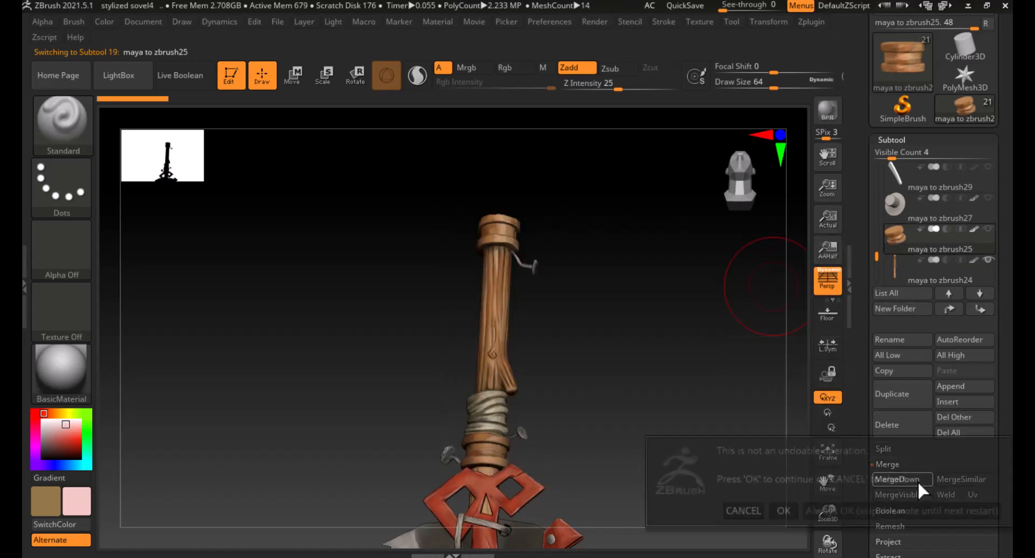
click(786, 508)
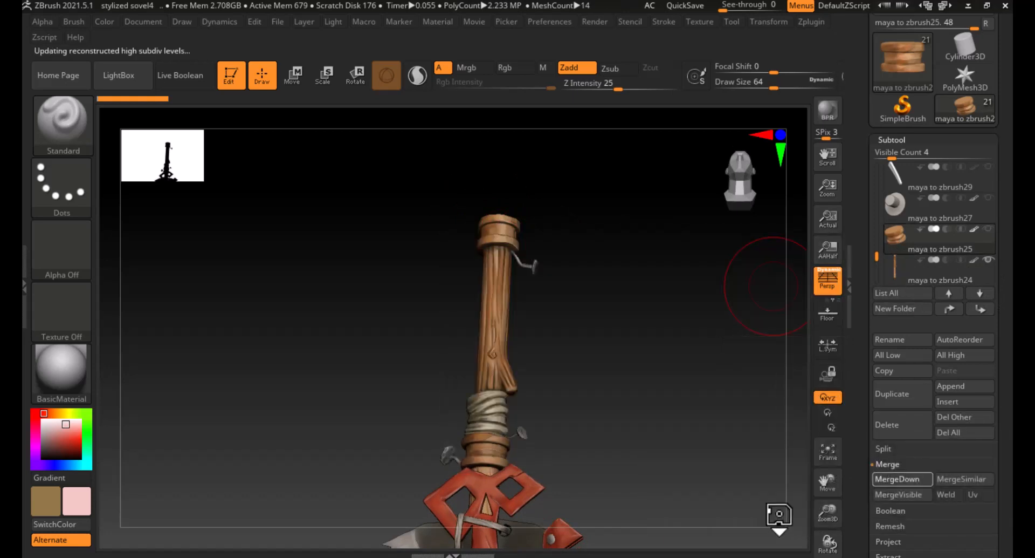
- Select the rope wrap subtool from the viewport and move it up one place in the subtool list
drag(689, 321, 674, 350)
click(981, 265)
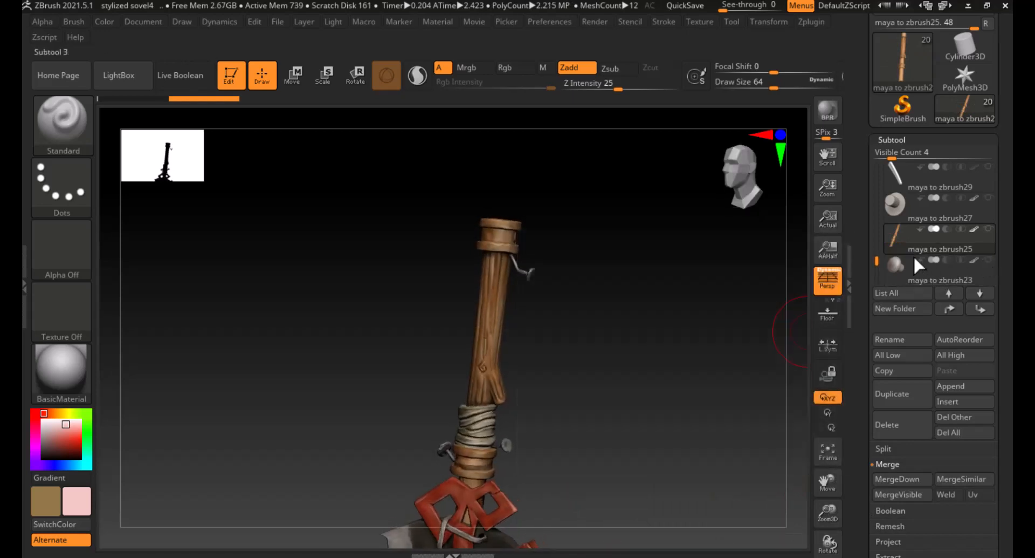
mouse_move(891, 261)
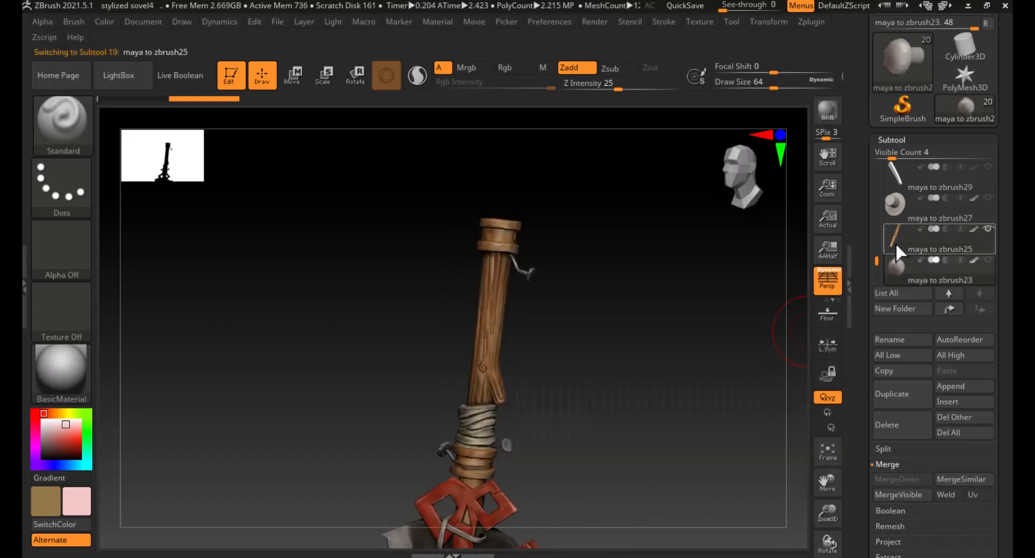
click(895, 242)
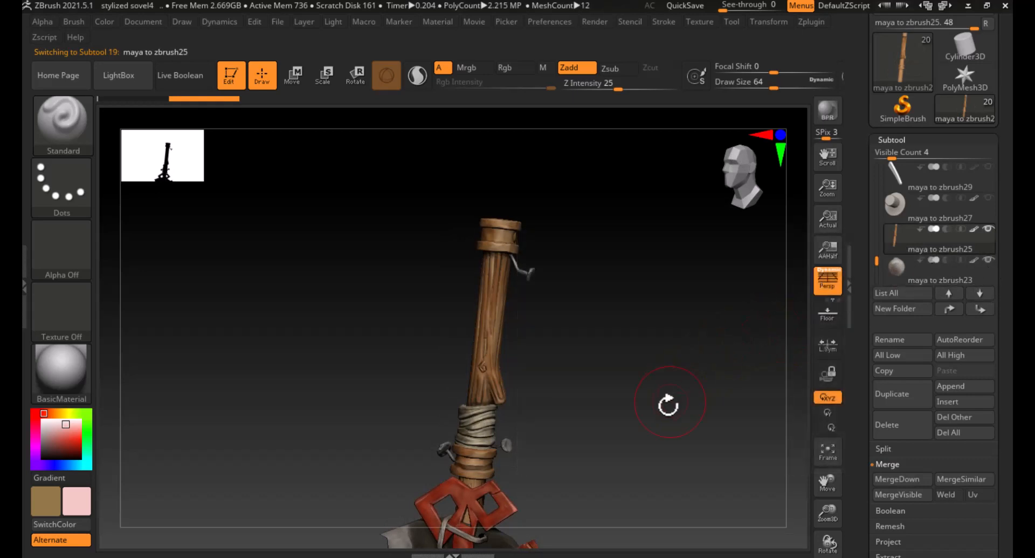
drag(597, 386, 569, 350)
alt+click(523, 343)
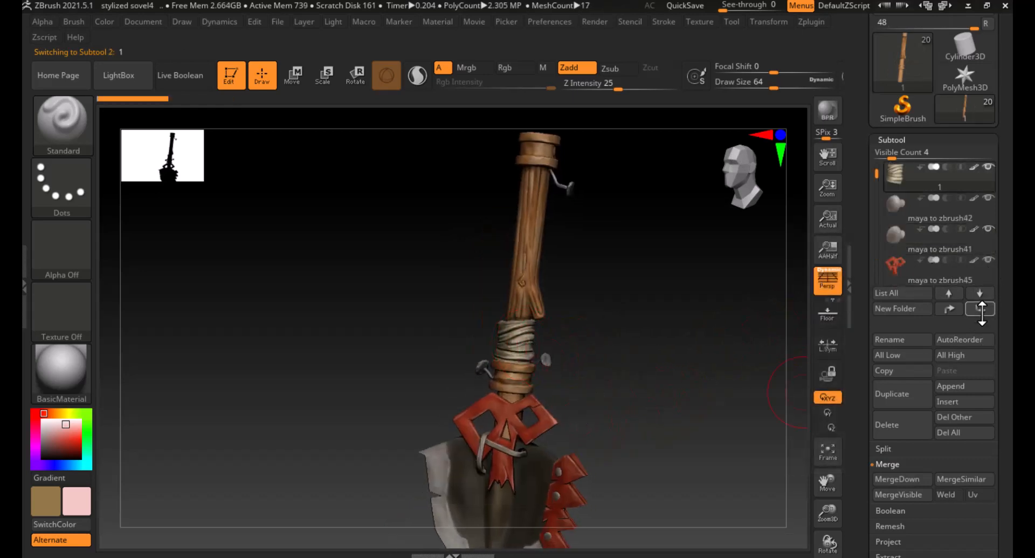
click(949, 294)
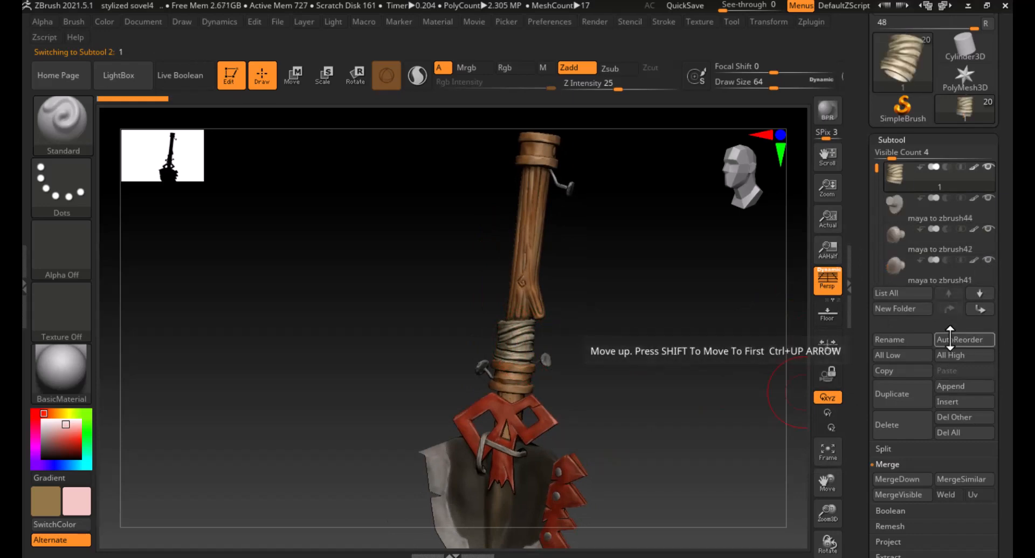
- Move the merged shaft subtool up until it sits directly above the rope wrap, then merge it down, confirming
alt+click(531, 230)
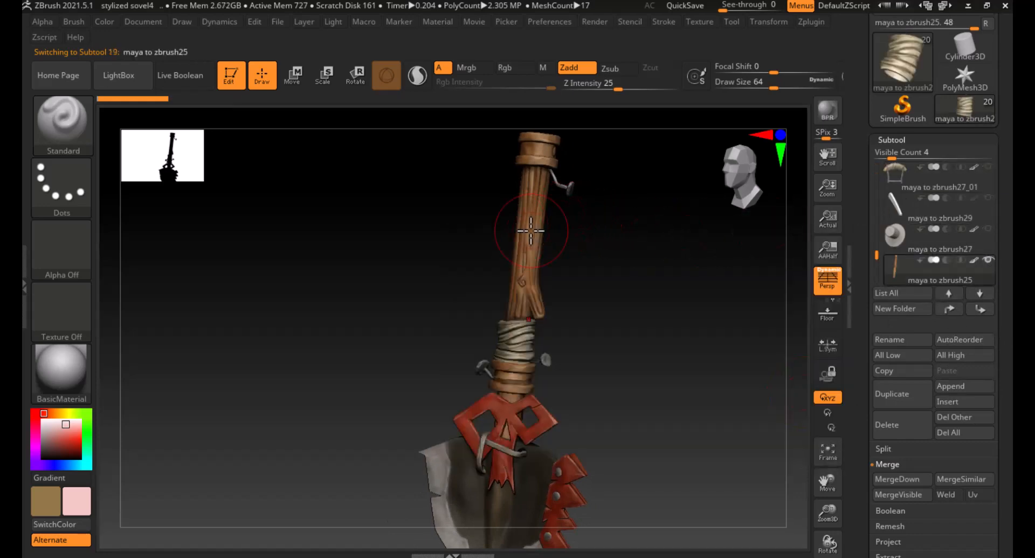
shift+click(949, 296)
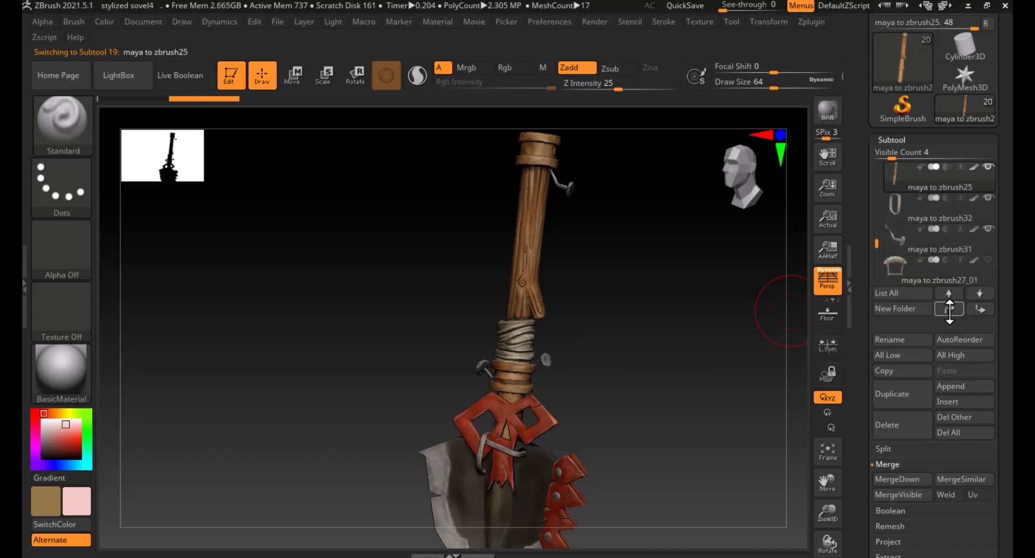
click(949, 308)
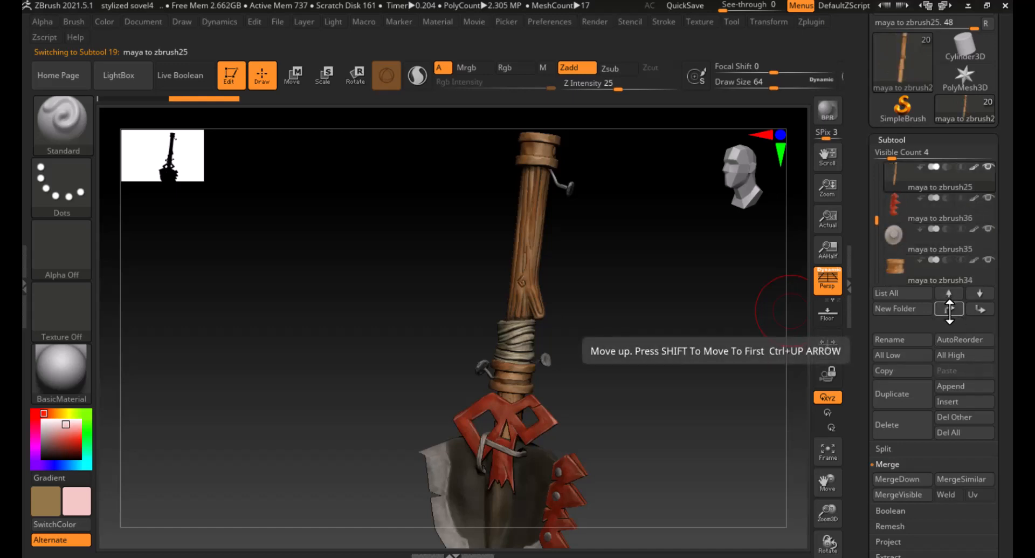
click(949, 309)
click(950, 308)
click(950, 309)
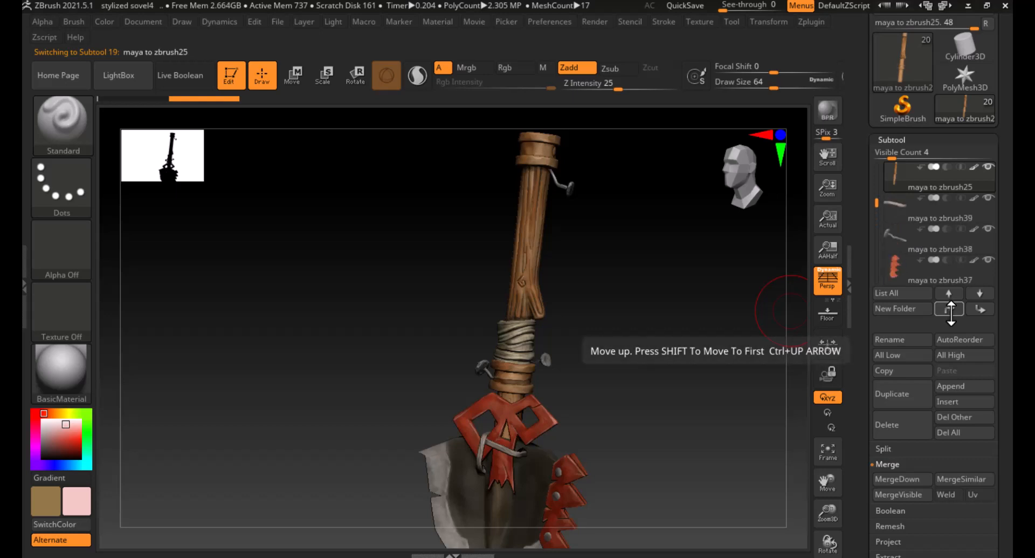
click(950, 308)
click(950, 308)
click(950, 308)
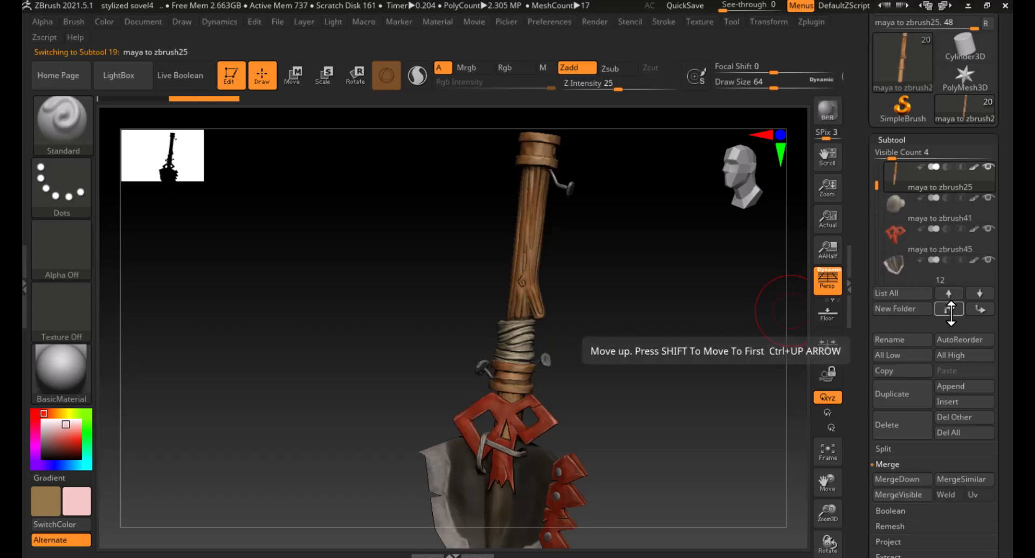
click(950, 308)
click(950, 308)
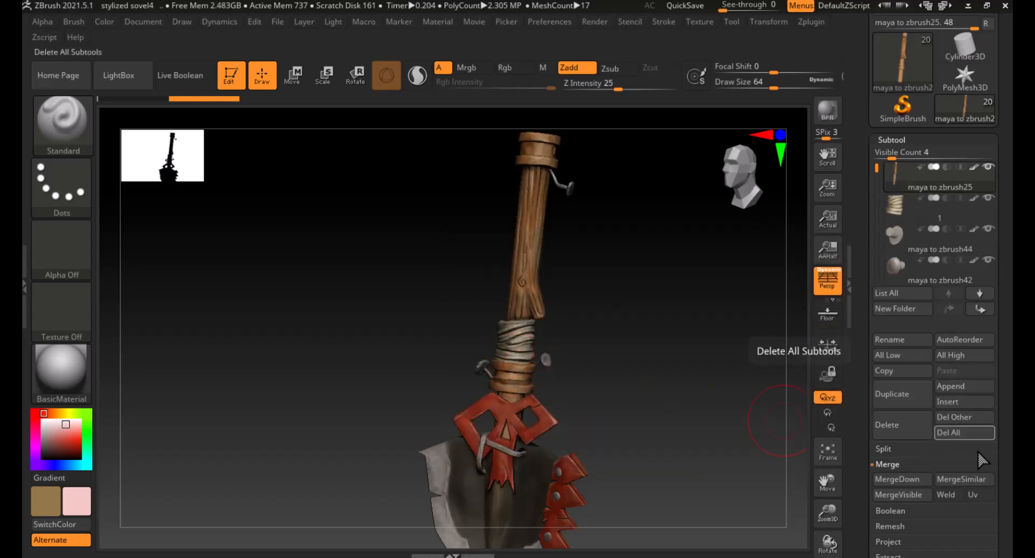
click(903, 480)
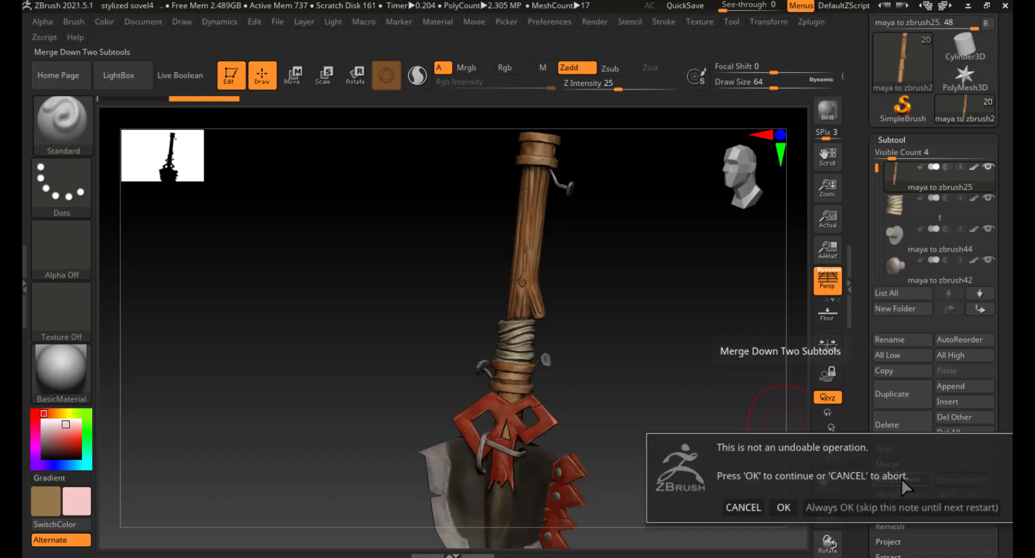
click(783, 507)
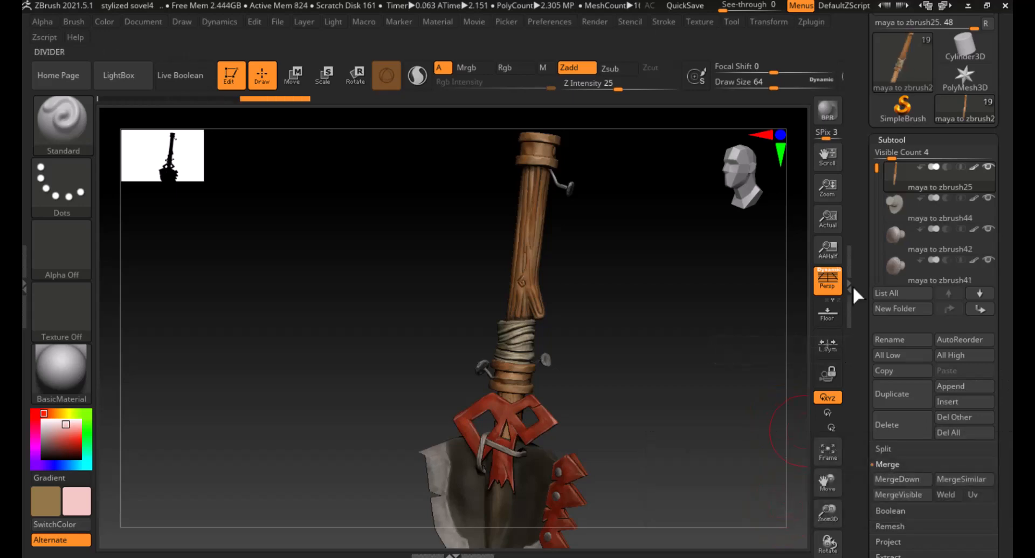
- Select the shaft's top cap subtool, move it up above the merged shaft, and merge it down, confirming
click(932, 207)
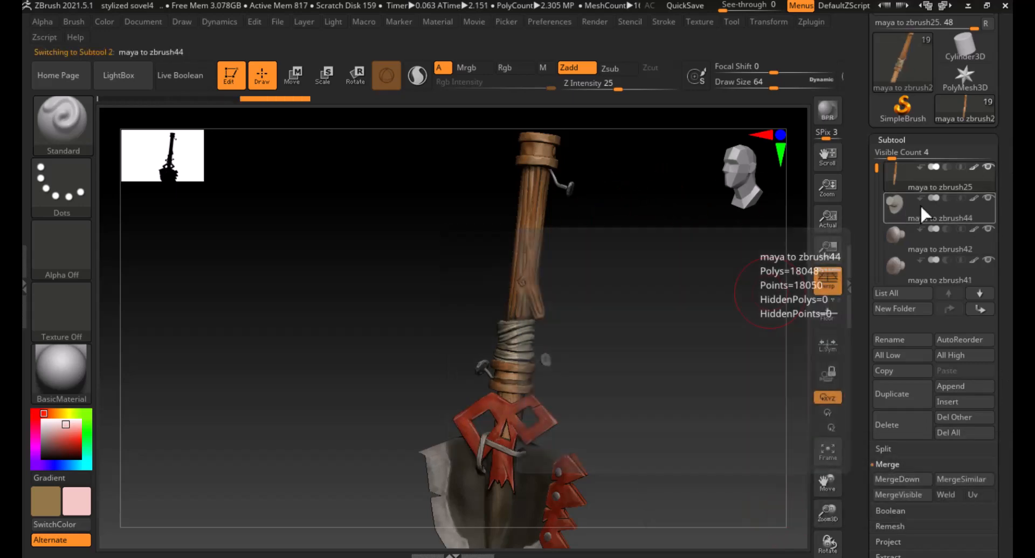
click(989, 165)
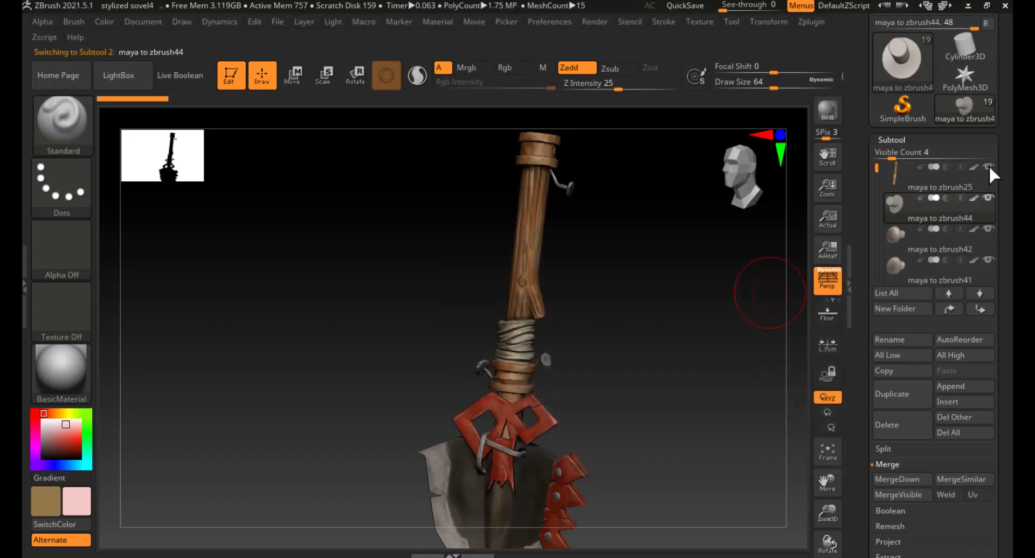
alt+click(546, 150)
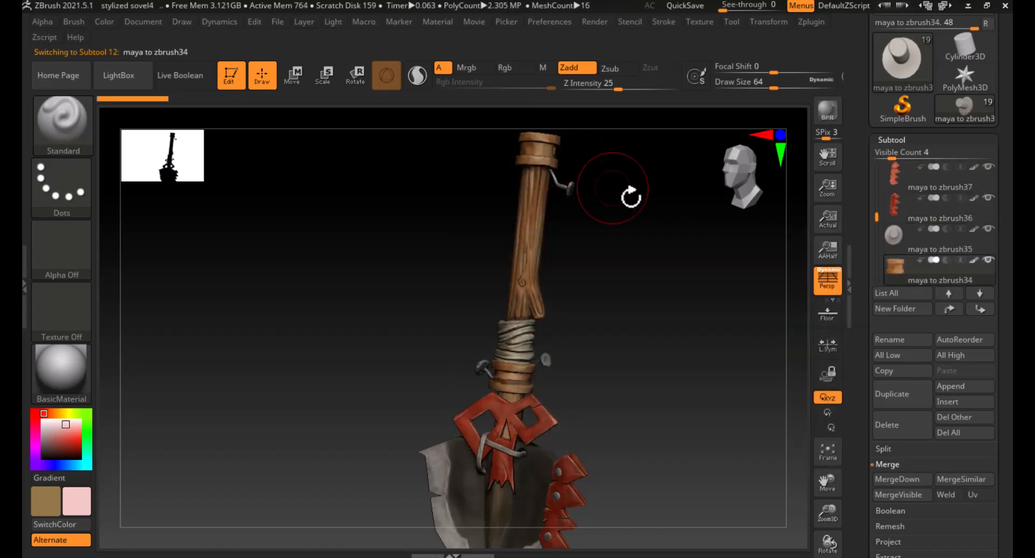
click(952, 309)
click(952, 310)
click(953, 309)
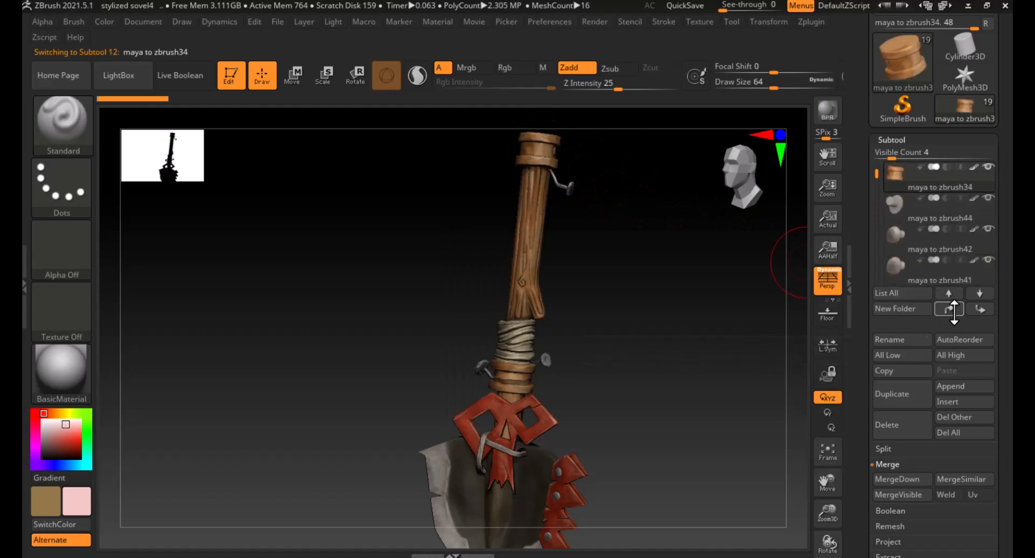
click(952, 310)
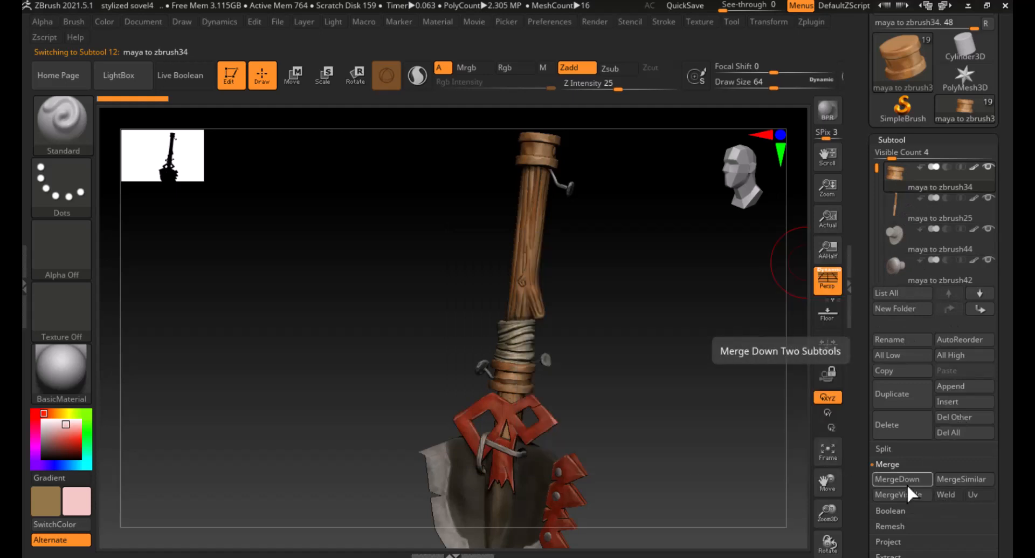
click(906, 480)
click(784, 510)
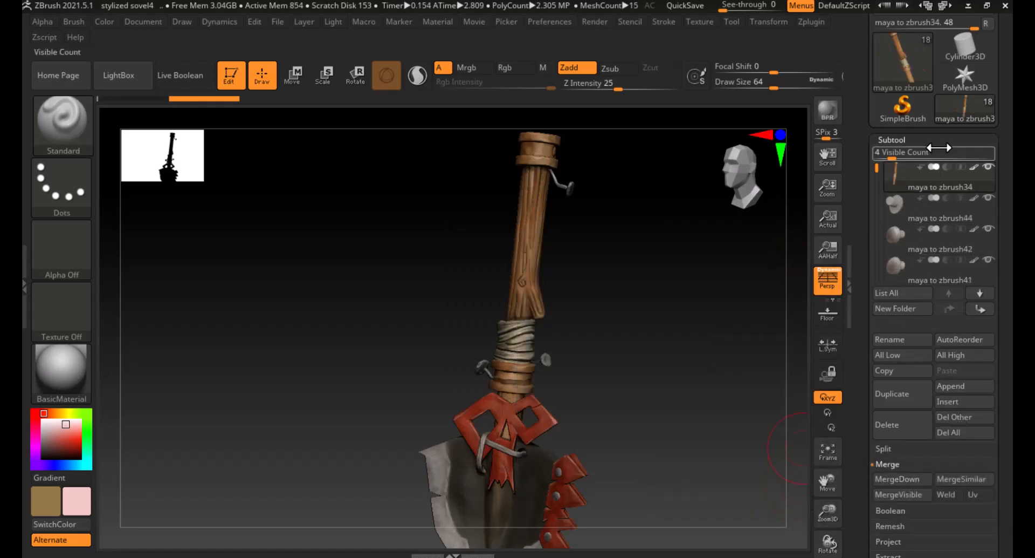
- Hide the merged shaft subtool and select the maya to zbrush44 subtool below it
drag(664, 243, 602, 353)
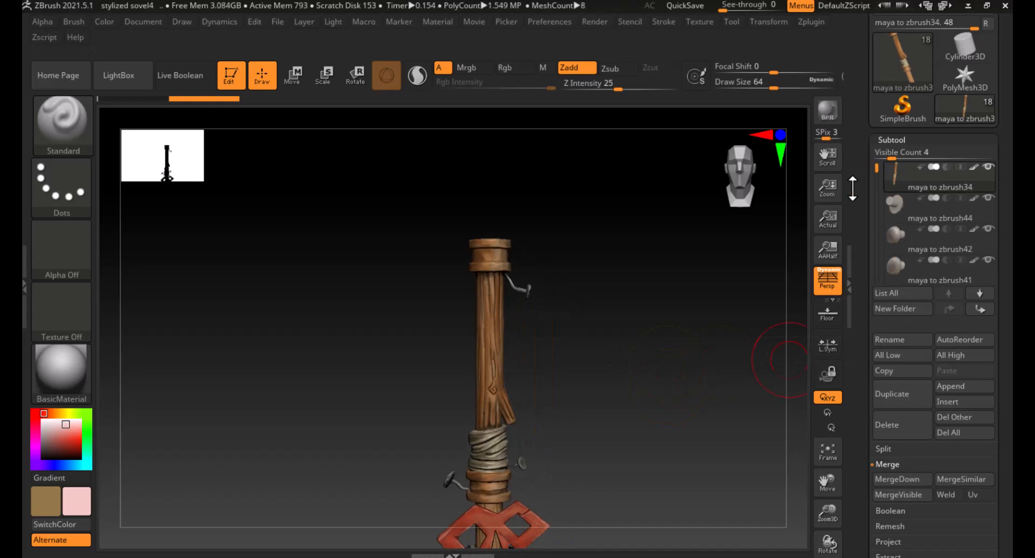
alt+drag(674, 428, 705, 376)
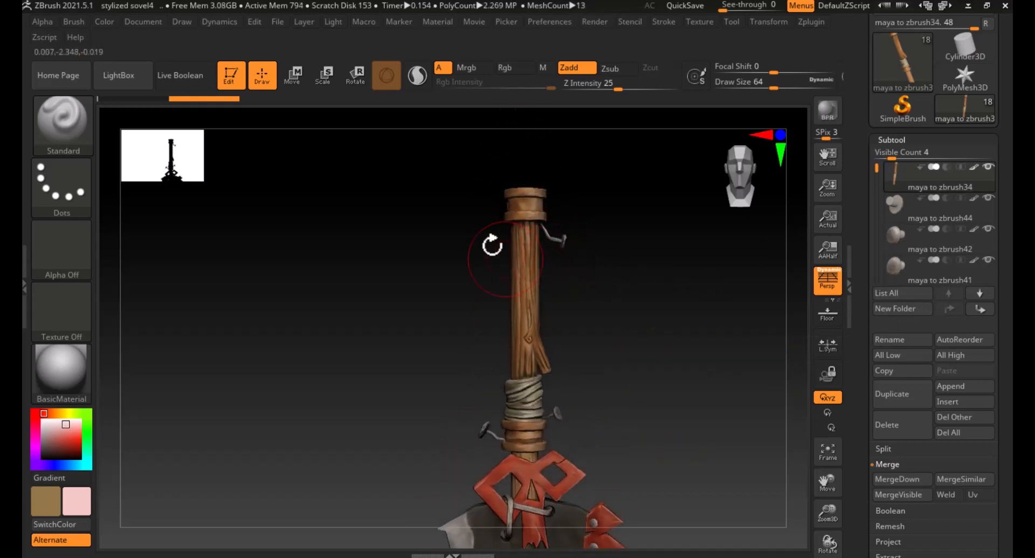
drag(665, 291, 634, 295)
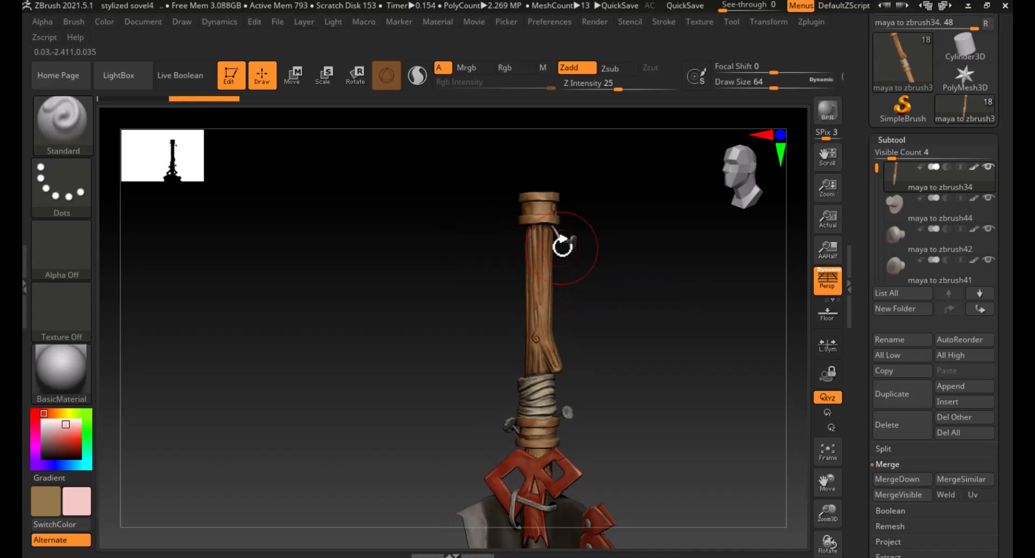
alt+drag(650, 365, 649, 263)
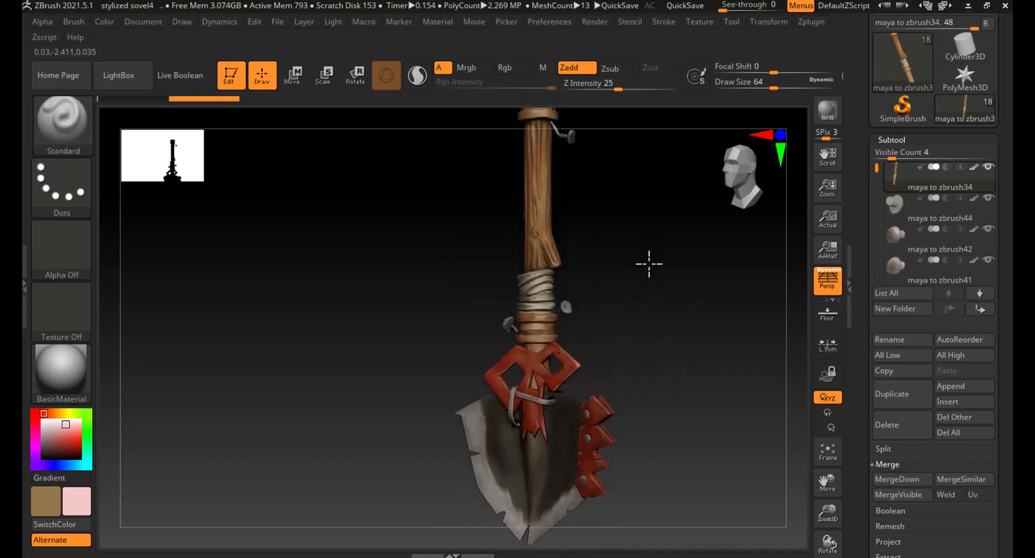
mouse_move(655, 376)
mouse_down()
mouse_move(643, 374)
mouse_move(642, 351)
mouse_move(661, 358)
mouse_up()
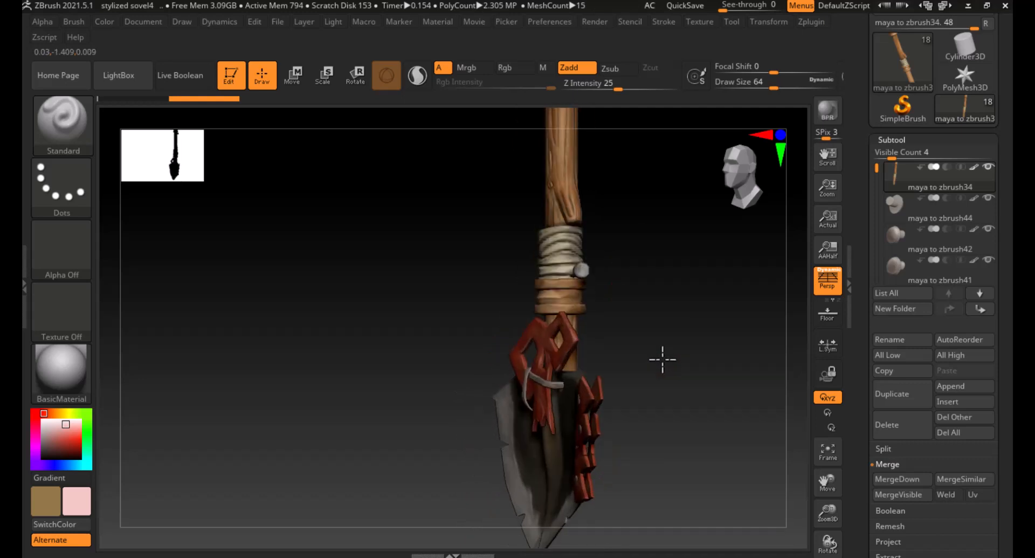
drag(622, 312, 703, 337)
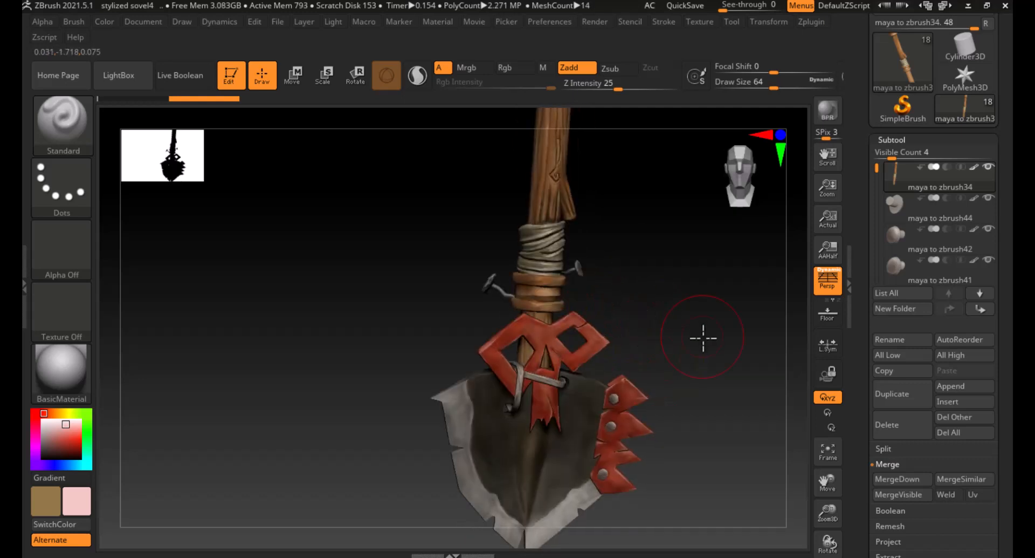
click(988, 167)
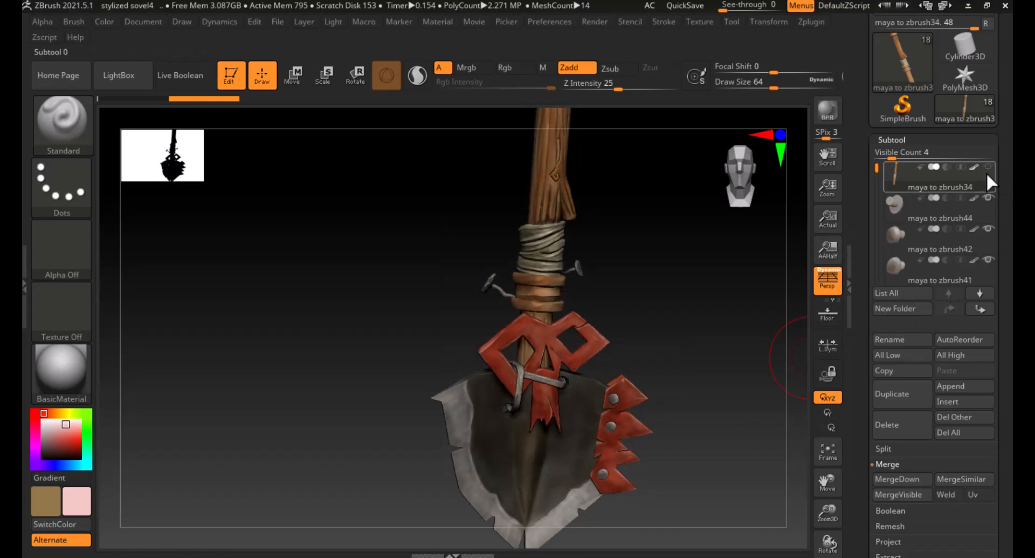
click(889, 205)
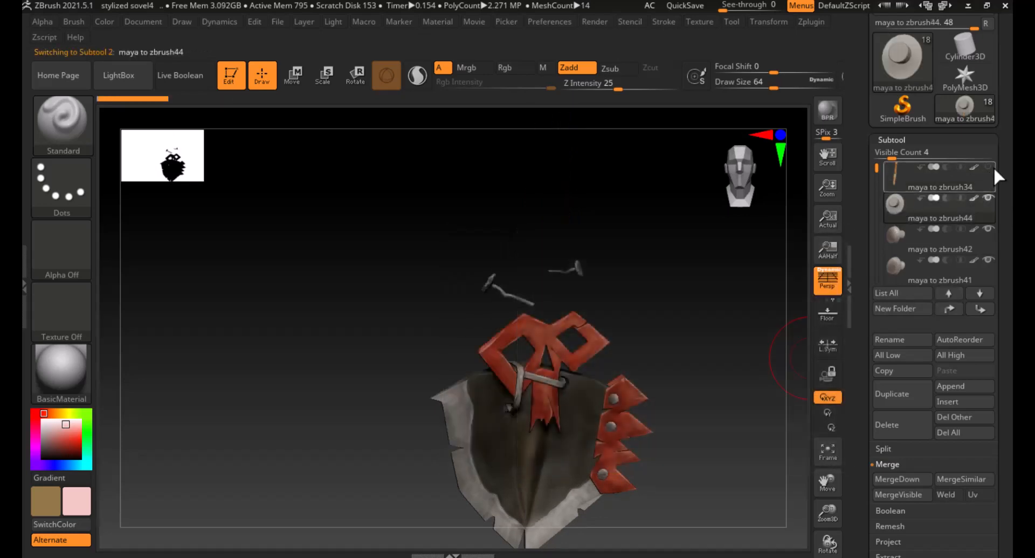
- Show the merged shaft subtool again and orbit around the shovel head to inspect how the parts fit together
click(988, 166)
drag(755, 334, 601, 376)
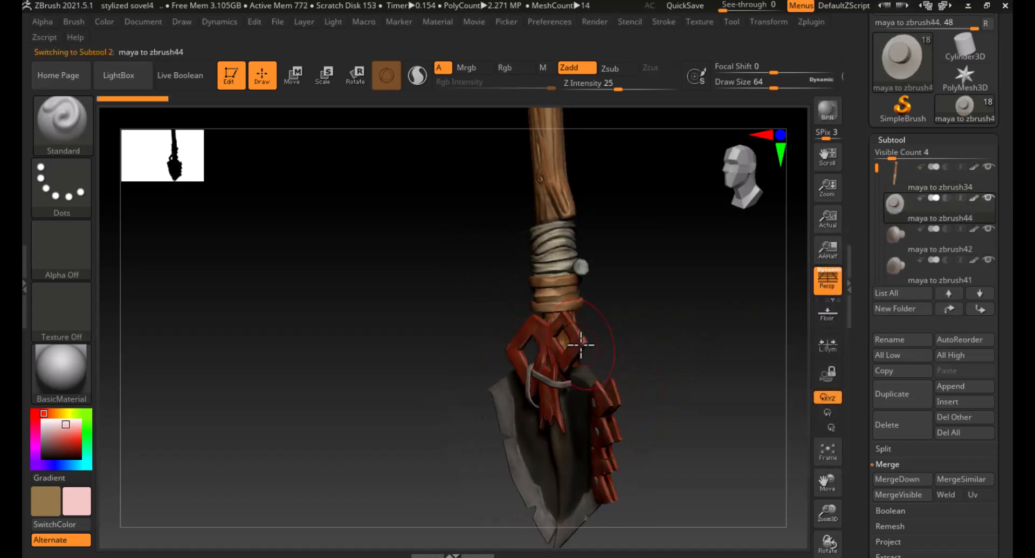
alt+drag(679, 355, 662, 345)
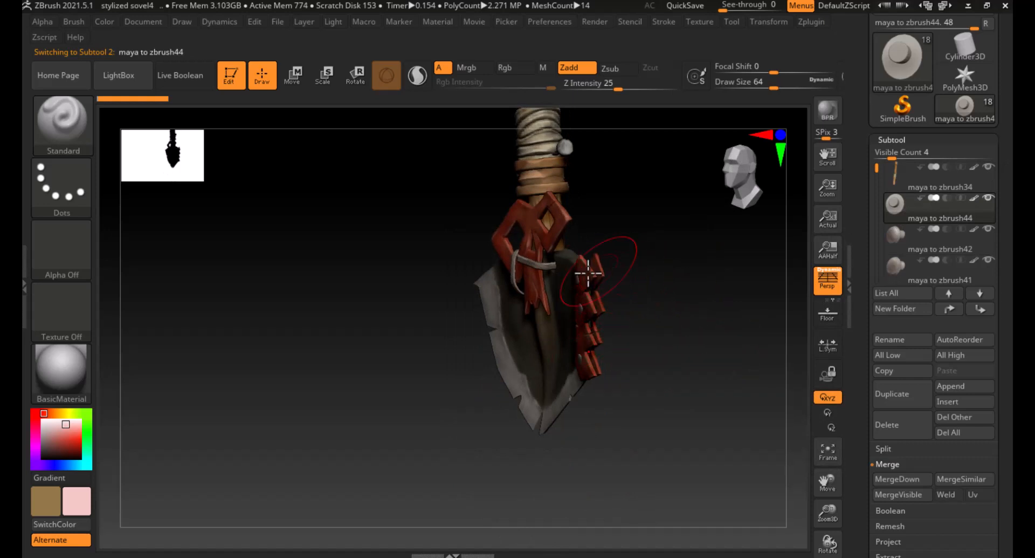
mouse_move(667, 287)
mouse_down()
mouse_move(629, 284)
mouse_move(658, 284)
mouse_up()
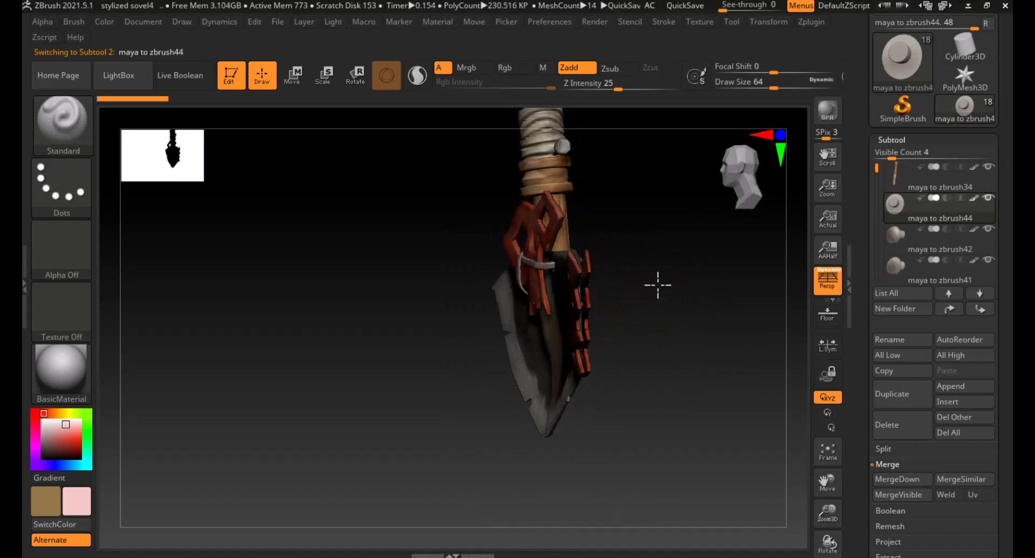
drag(658, 285, 689, 284)
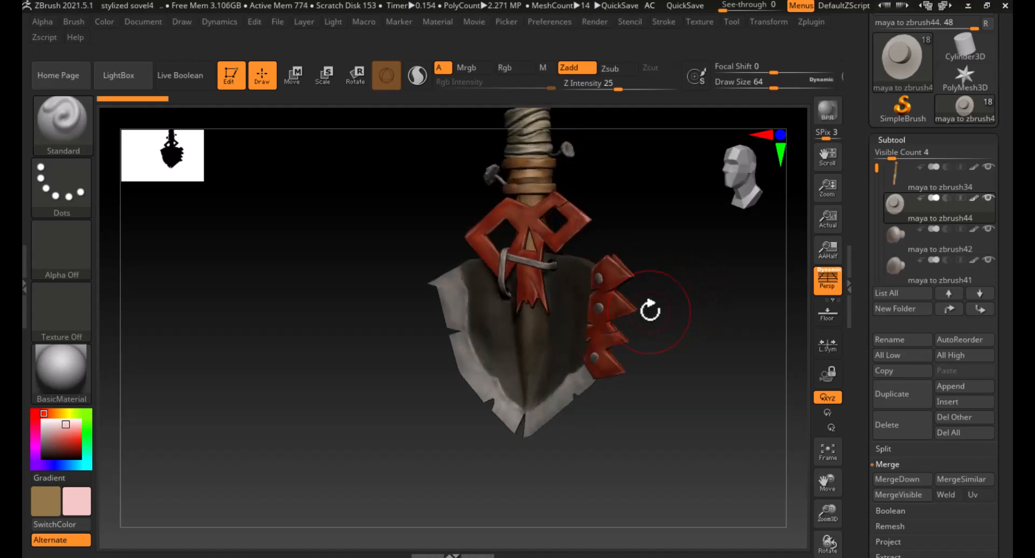
mouse_move(722, 372)
shift+mouse_down()
mouse_move(713, 341)
mouse_move(726, 361)
mouse_move(739, 347)
shift+mouse_up()
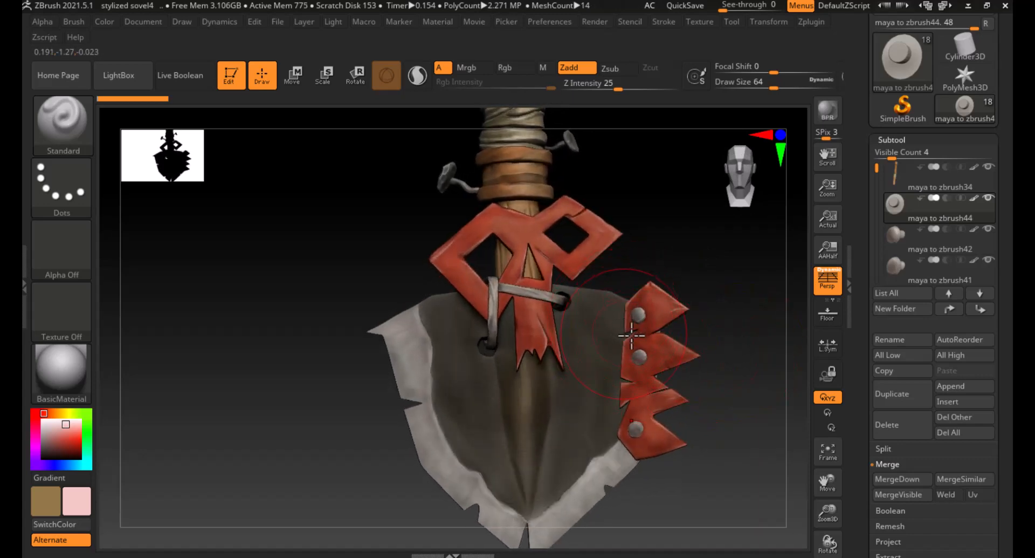
mouse_move(712, 288)
mouse_down()
mouse_move(662, 290)
mouse_move(702, 282)
mouse_move(690, 305)
mouse_move(527, 308)
mouse_up()
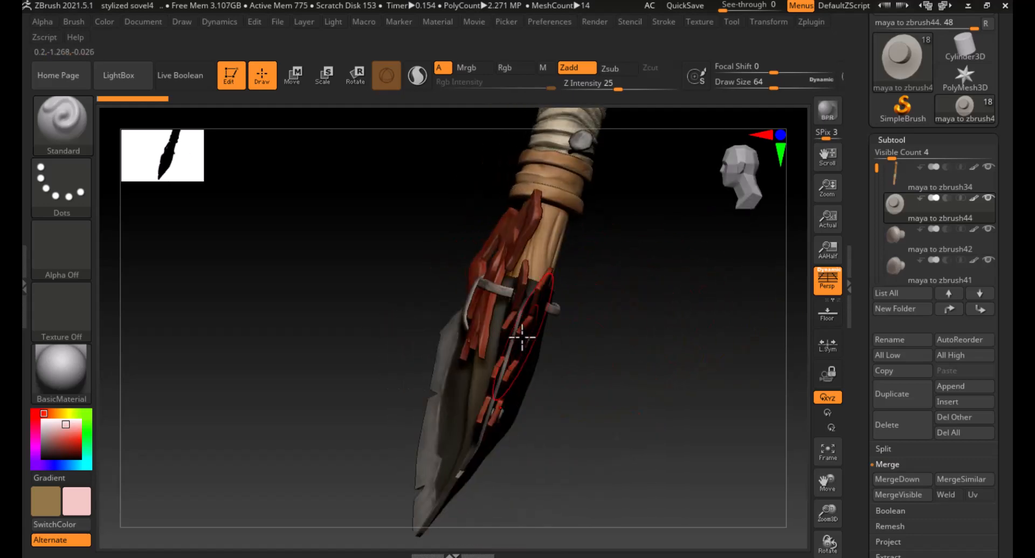
drag(593, 342, 720, 370)
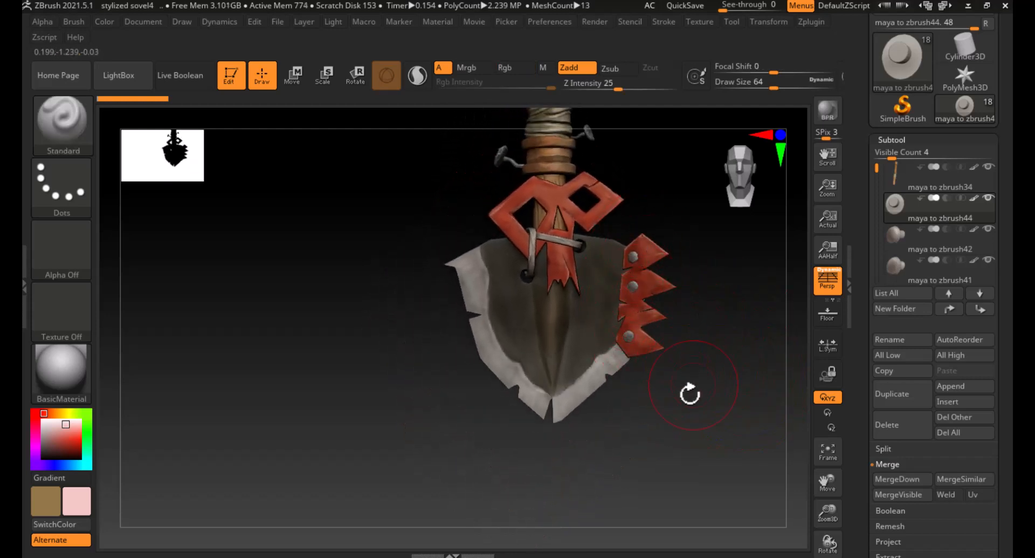
- Select the shovel blade subtool from the viewport and move it up to the top of the subtool list
alt+click(592, 345)
alt+drag(736, 360, 694, 423)
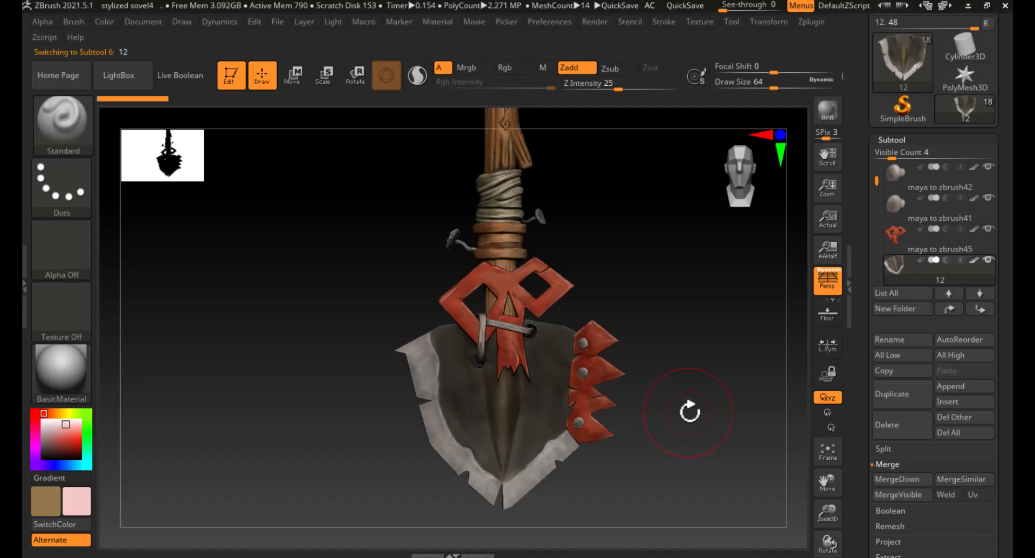
mouse_move(649, 309)
mouse_down()
mouse_move(624, 305)
mouse_move(633, 308)
mouse_up()
alt+drag(681, 286, 718, 378)
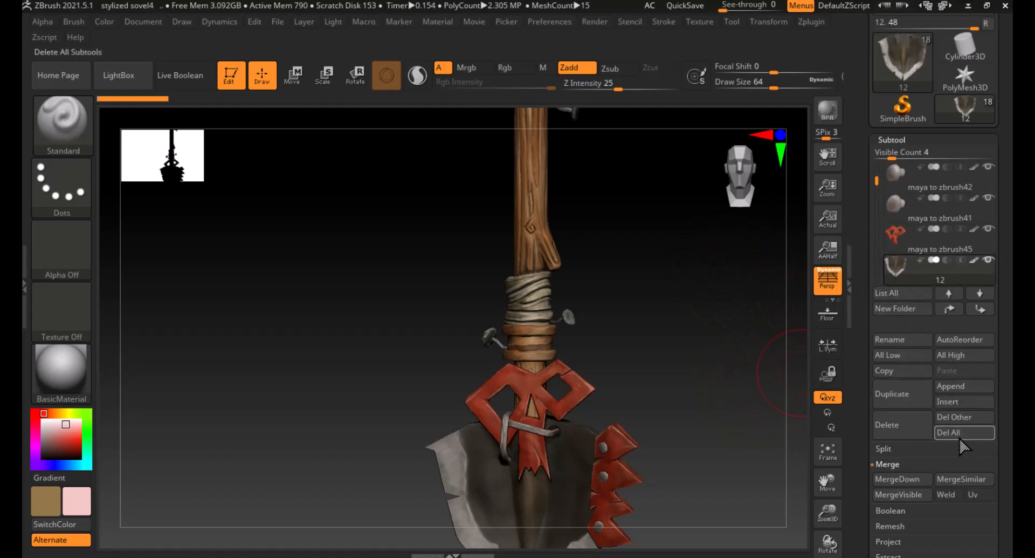
click(951, 296)
shift+click(950, 297)
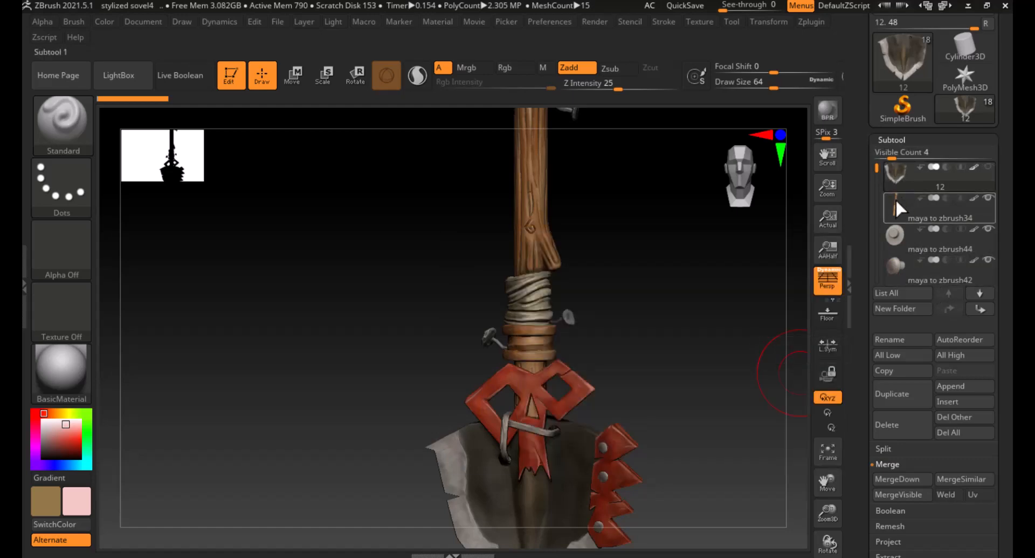
- Merge the blade subtool down into the merged shaft subtool, confirming
click(895, 198)
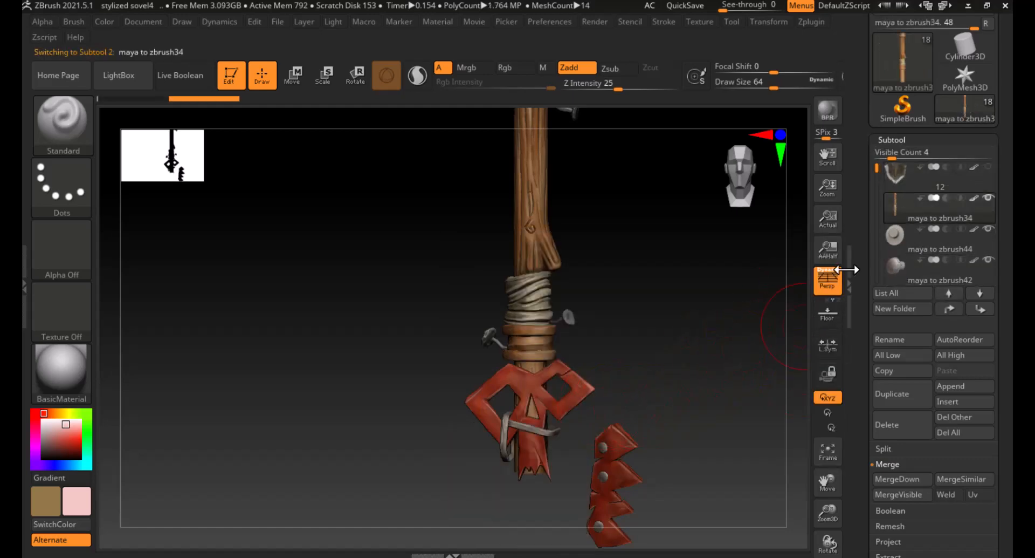
click(903, 175)
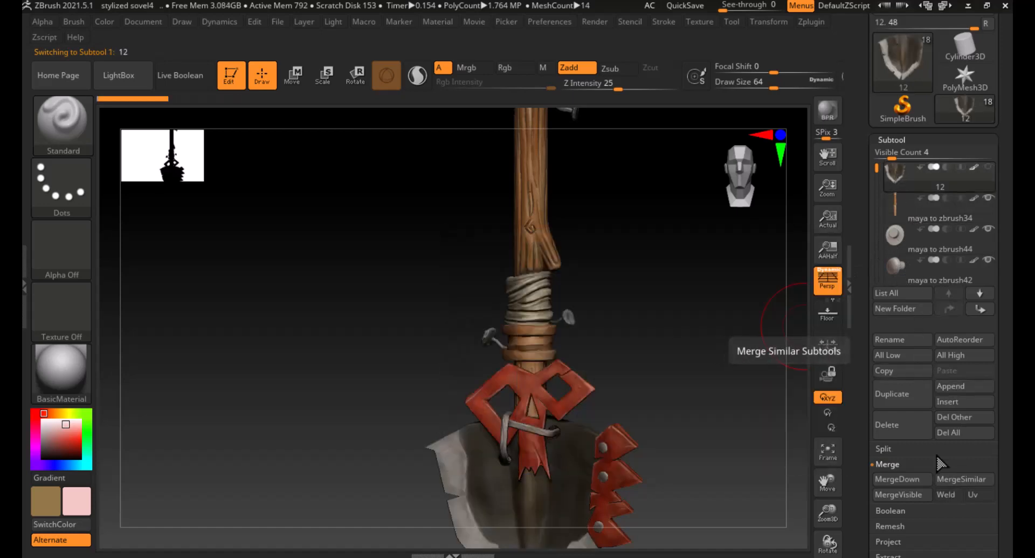
click(912, 479)
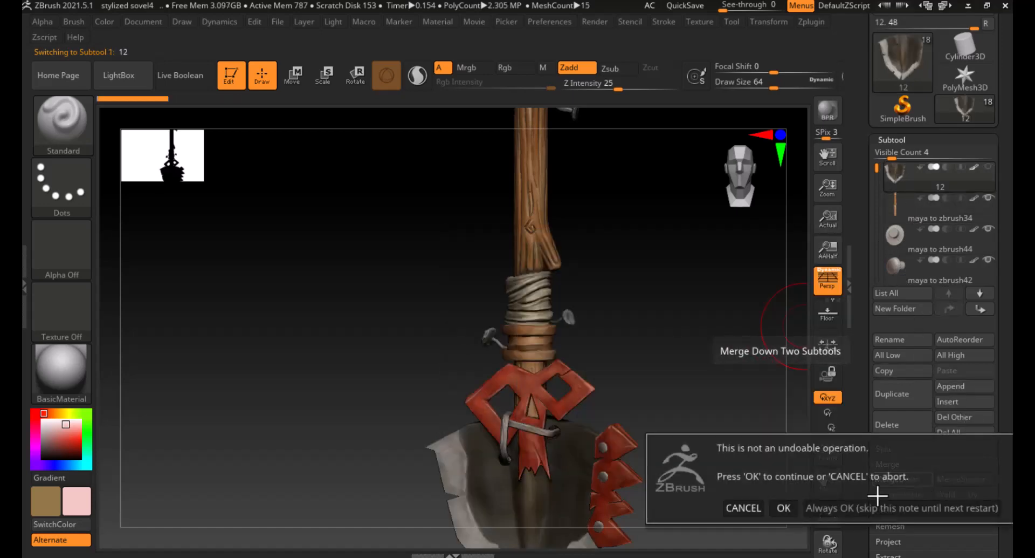
click(784, 507)
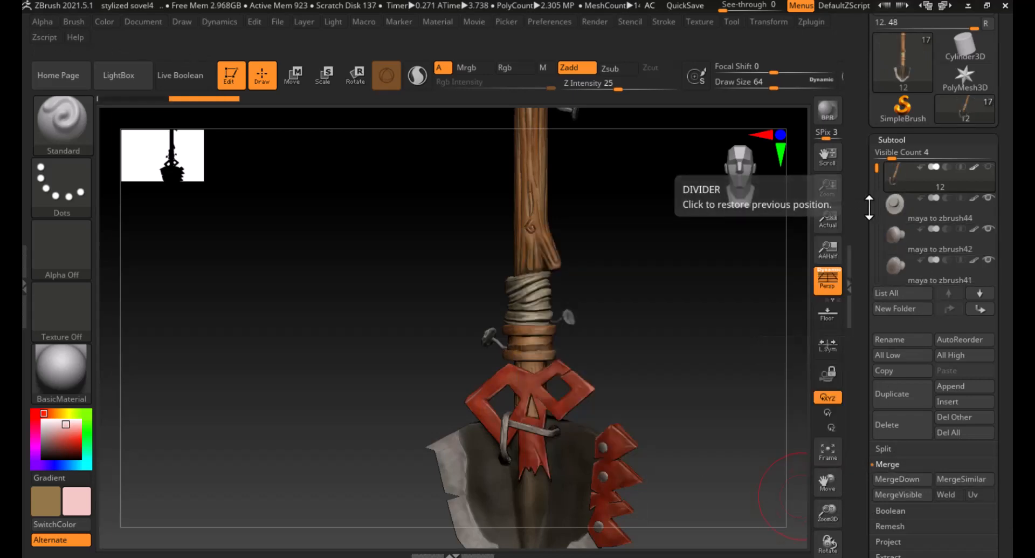
click(850, 285)
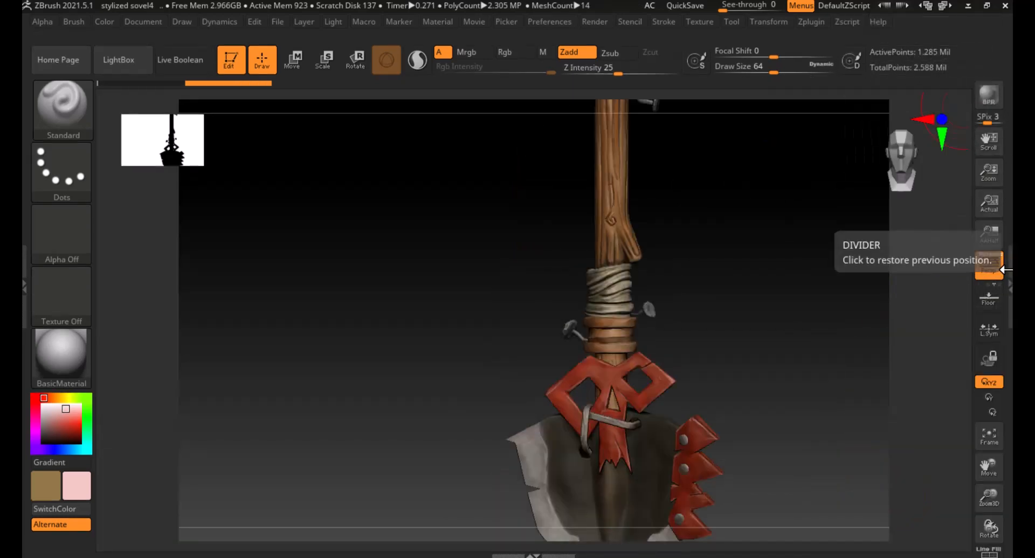
click(1006, 278)
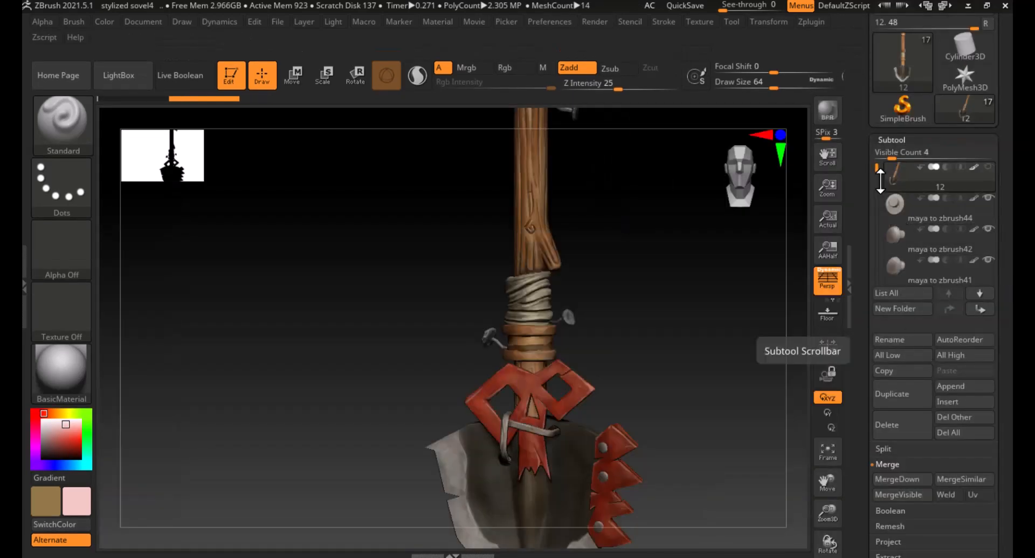
alt+drag(728, 306, 793, 326)
- Select the grip subtool maya to zbrush27_01, move it to the top, and merge it down into the shaft, confirming
drag(875, 177, 883, 242)
click(939, 247)
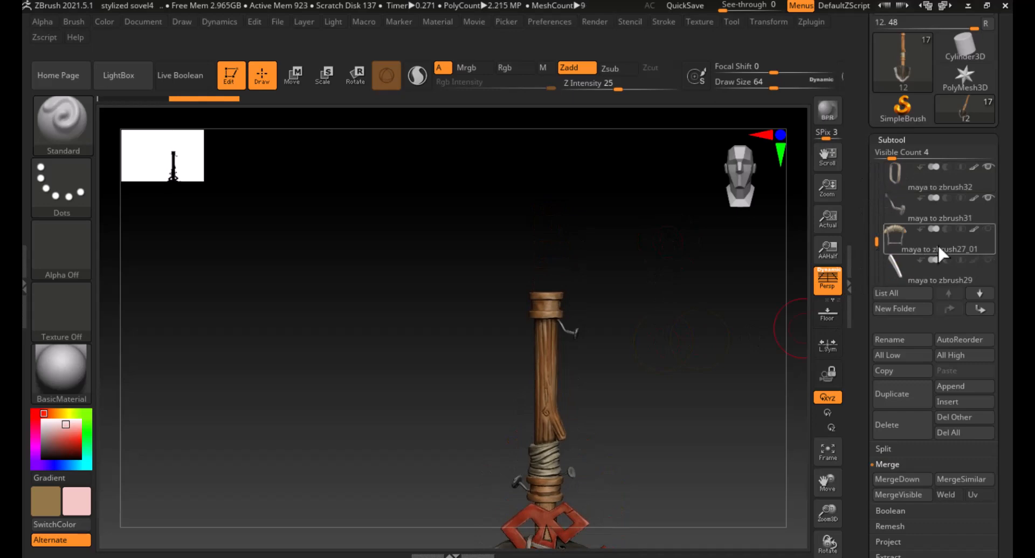
click(984, 238)
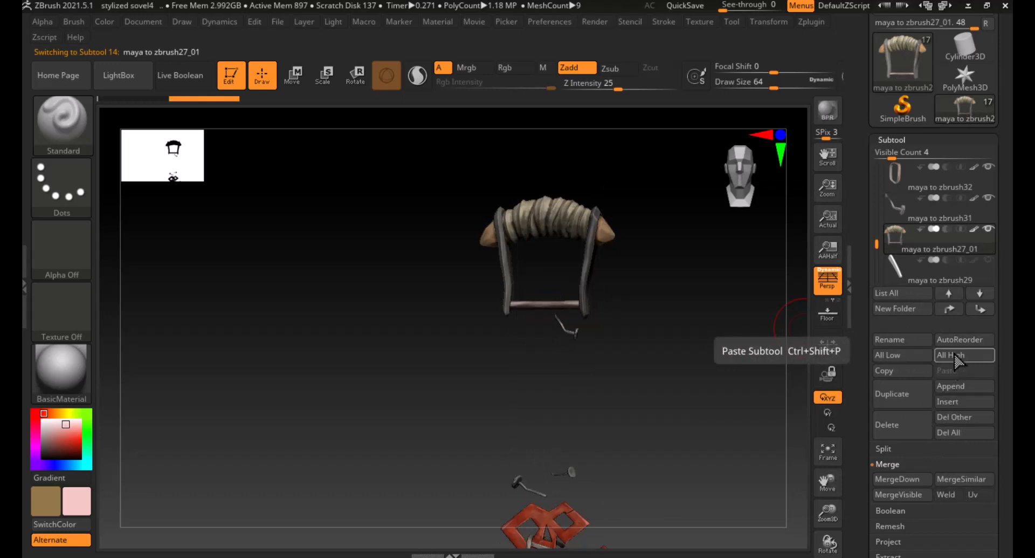
shift+click(948, 308)
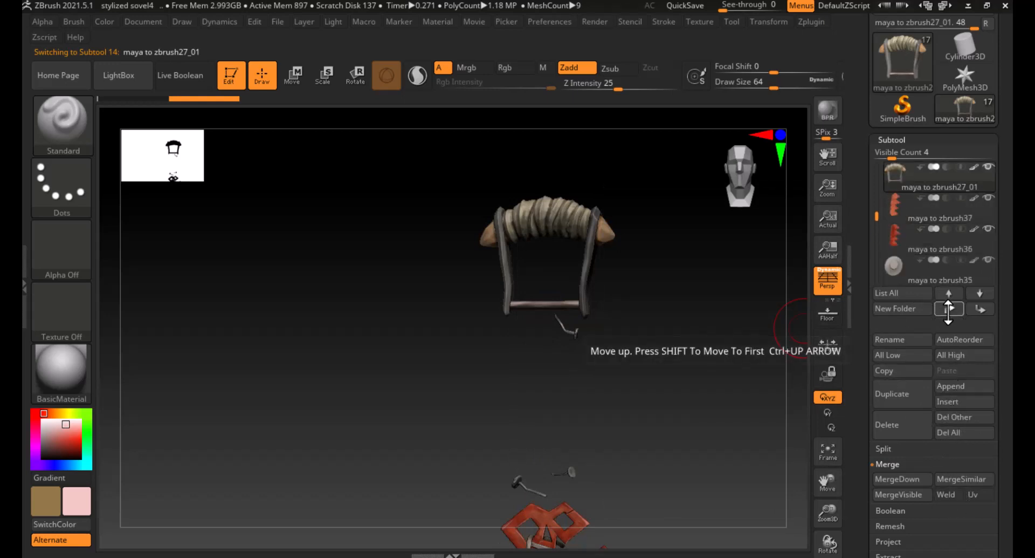
click(948, 311)
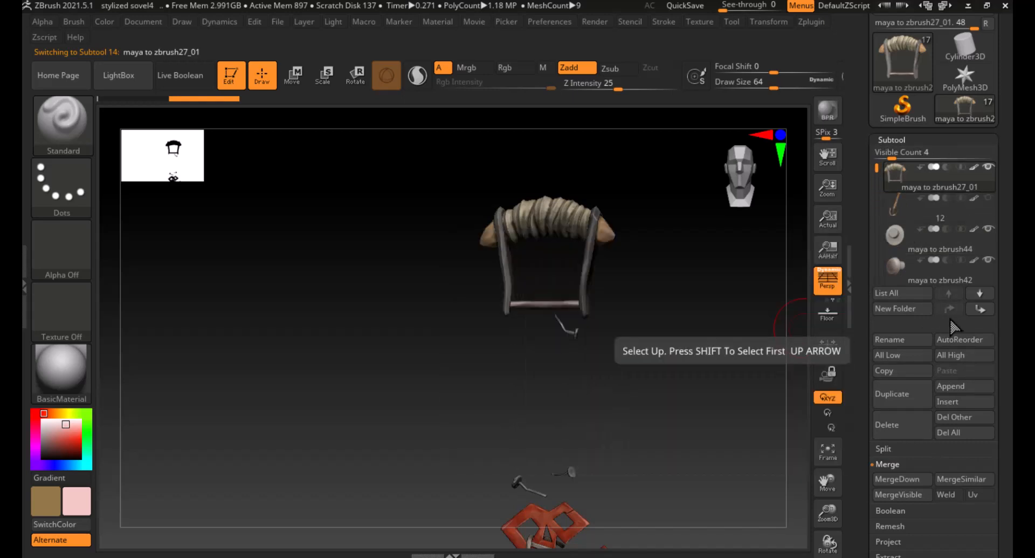
click(911, 478)
click(785, 507)
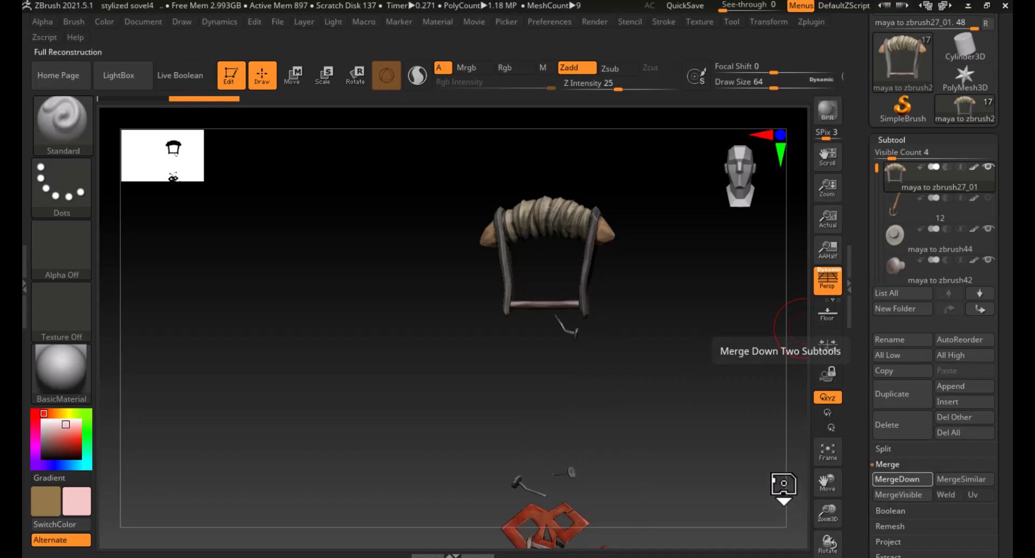
- Export the merged shovel tool as an OBJ file named maya to z_retopo
alt+drag(698, 332, 636, 340)
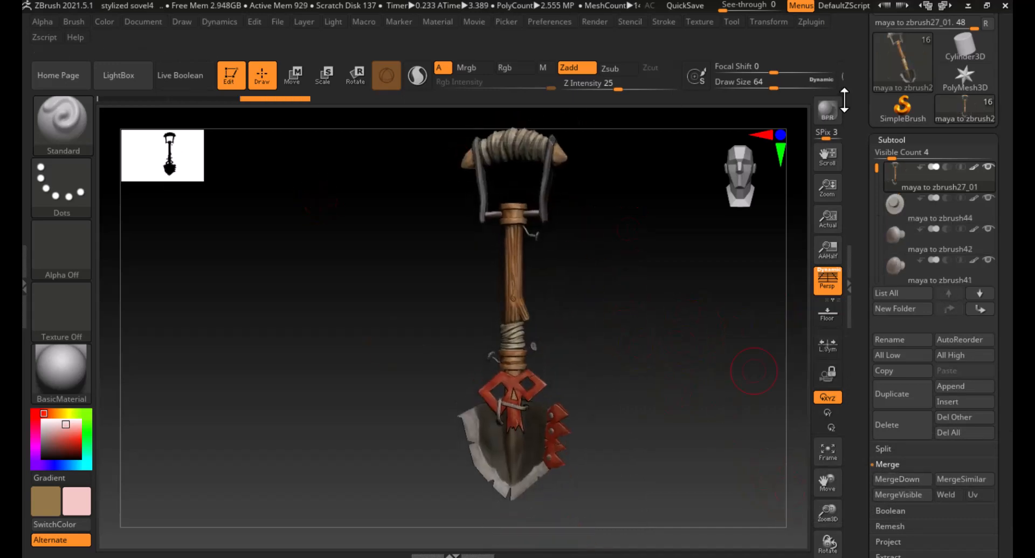
drag(860, 105, 860, 225)
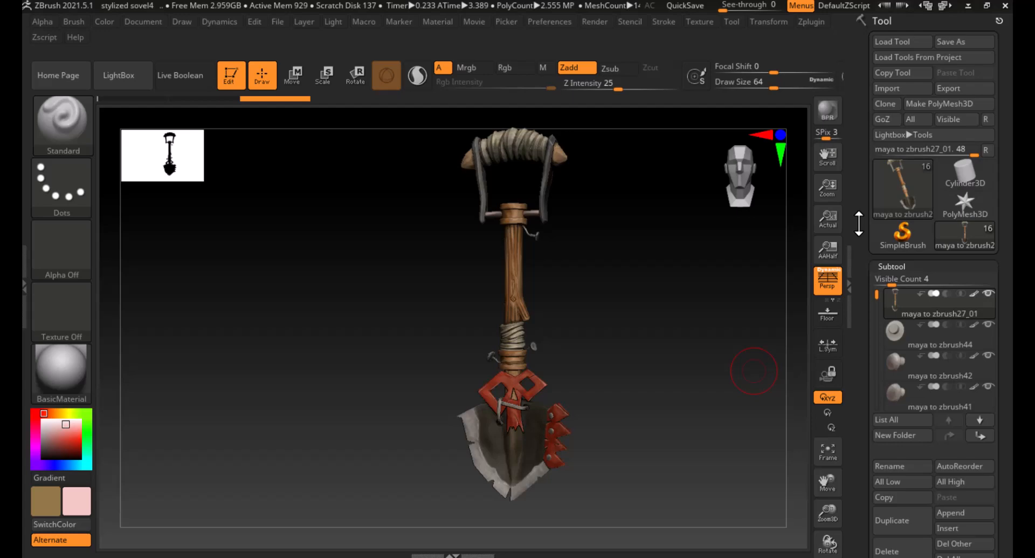
click(964, 88)
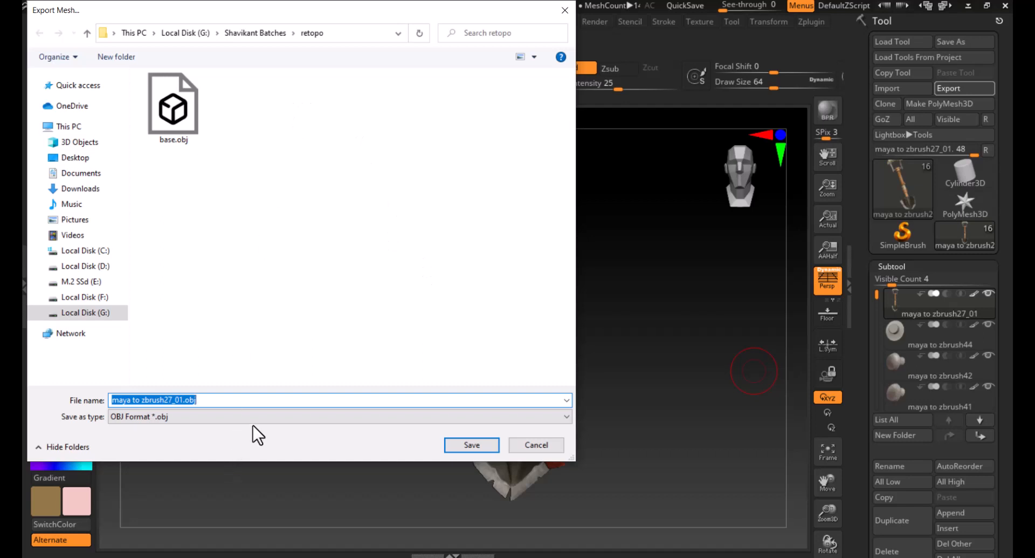
text(maya t)
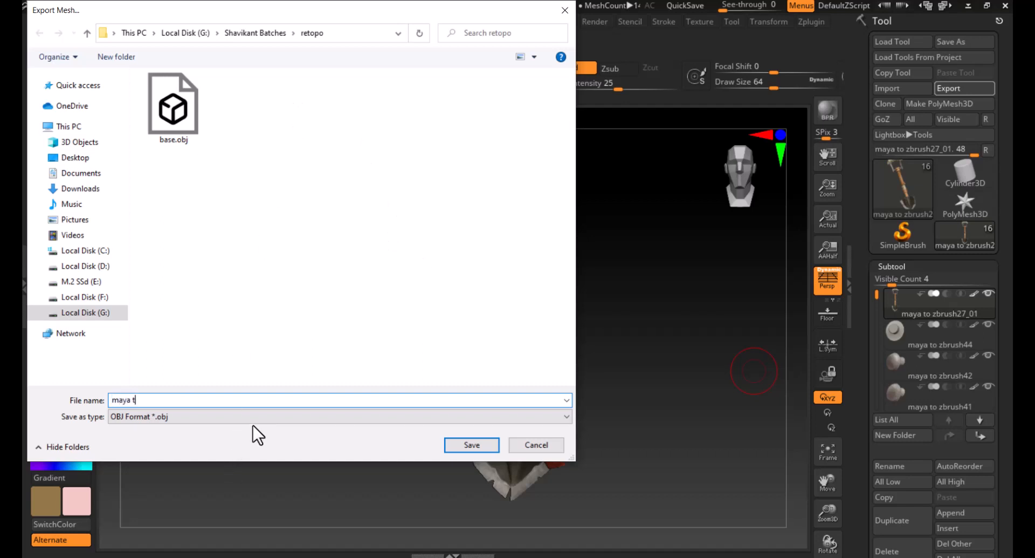
text(o z_retopo)
key(Return)
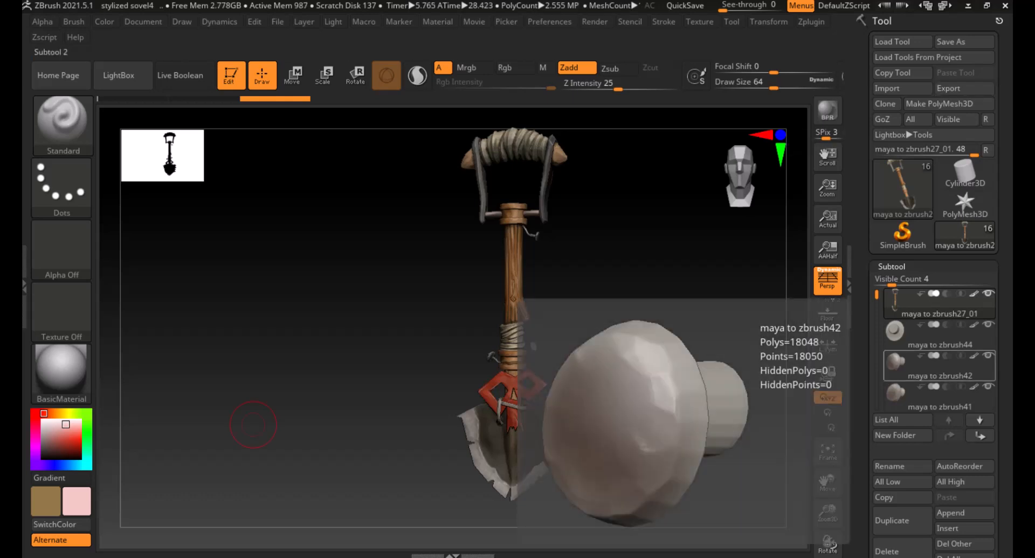
- Launch Maya 2022 from the Windows search
key(super)
text(maya)
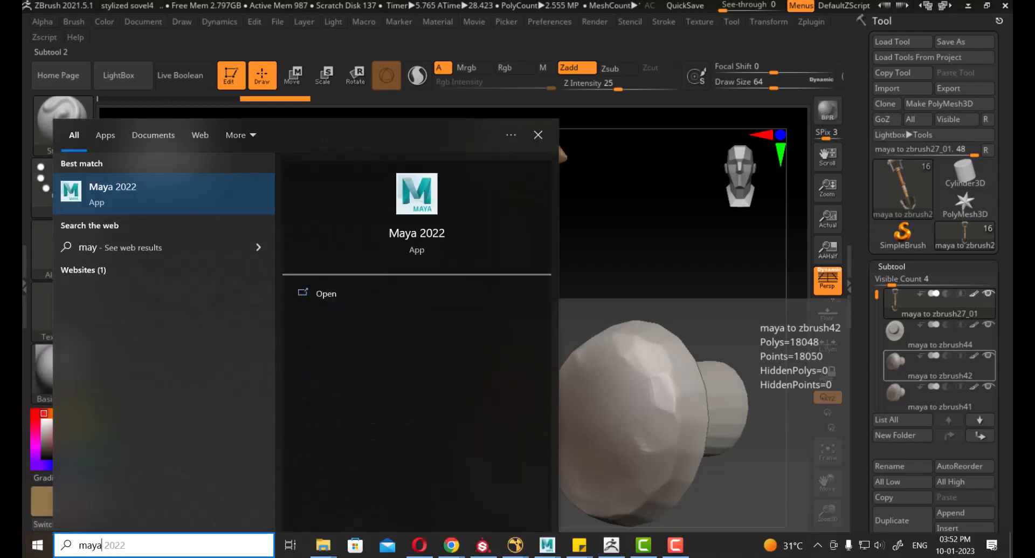
click(115, 195)
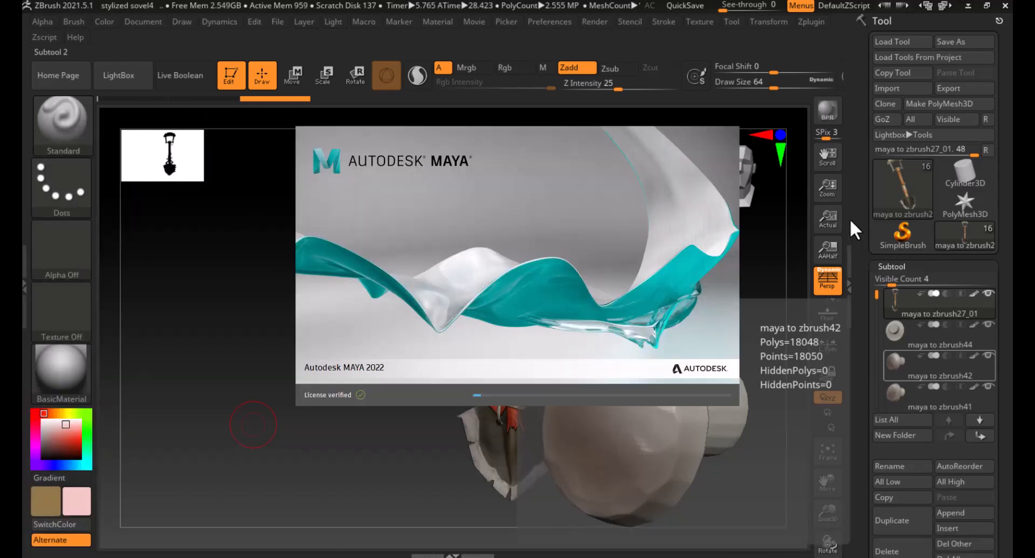
click(847, 209)
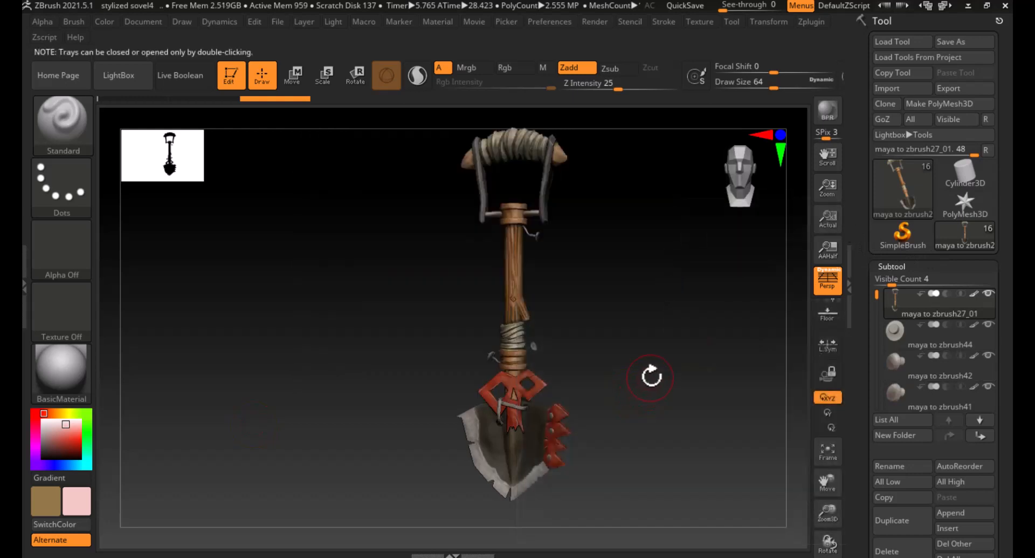
mouse_move(652, 374)
mouse_down()
mouse_move(670, 345)
mouse_move(640, 371)
mouse_up()
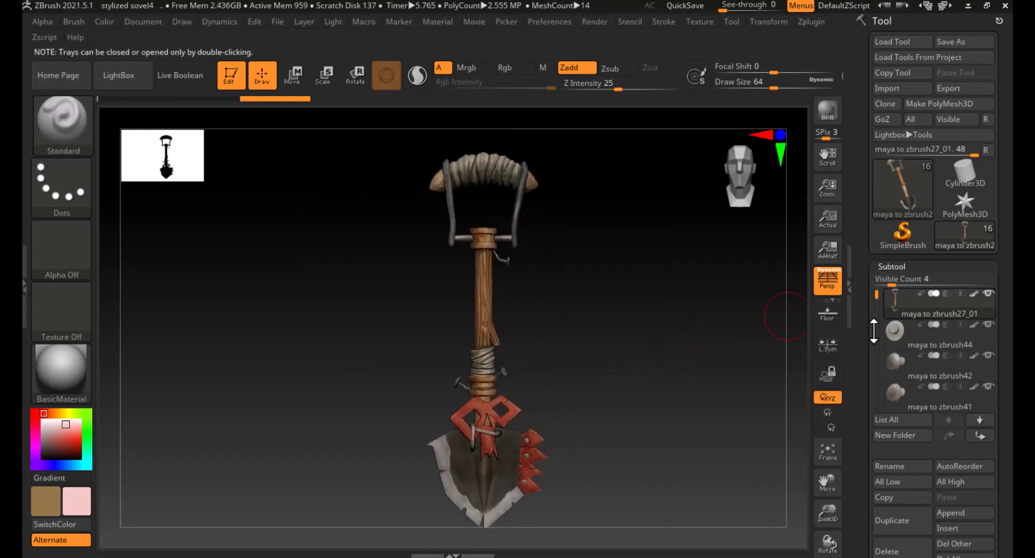
click(854, 294)
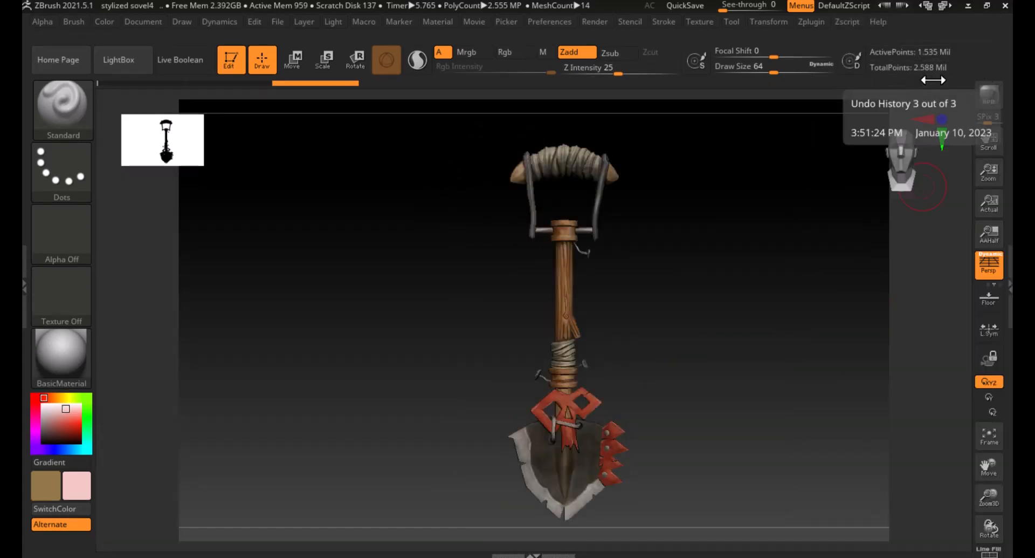
click(1005, 271)
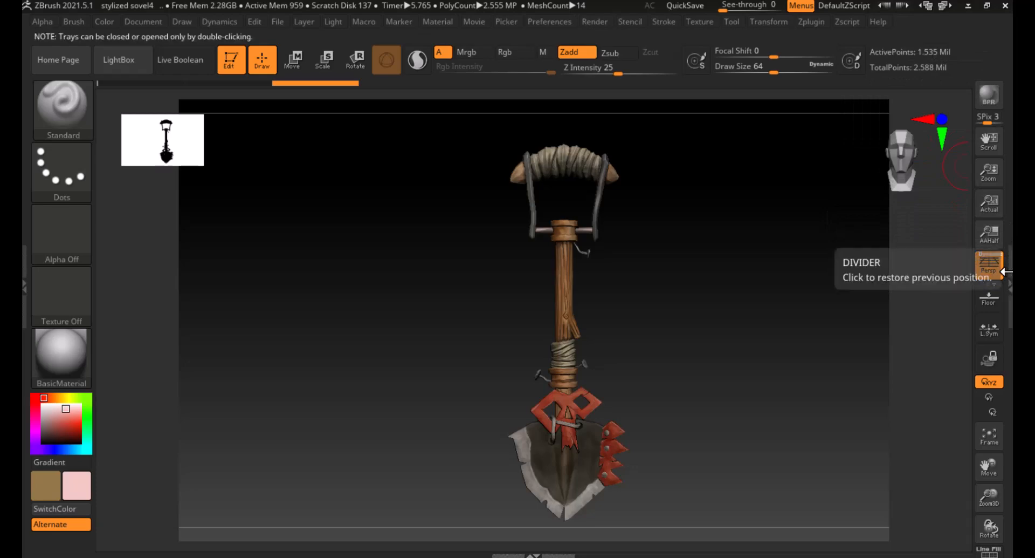
double_click(1005, 271)
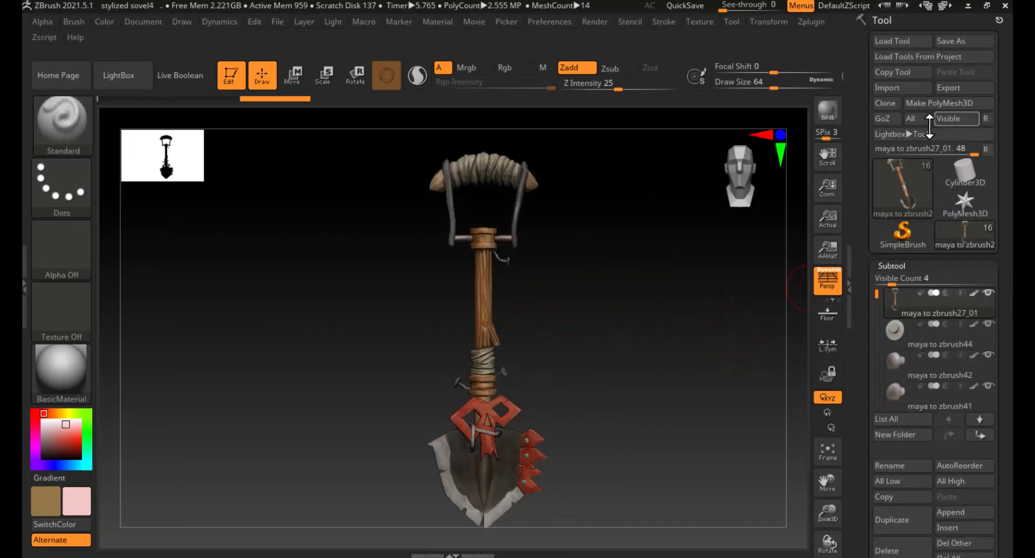
scroll(862, 341, down, 3)
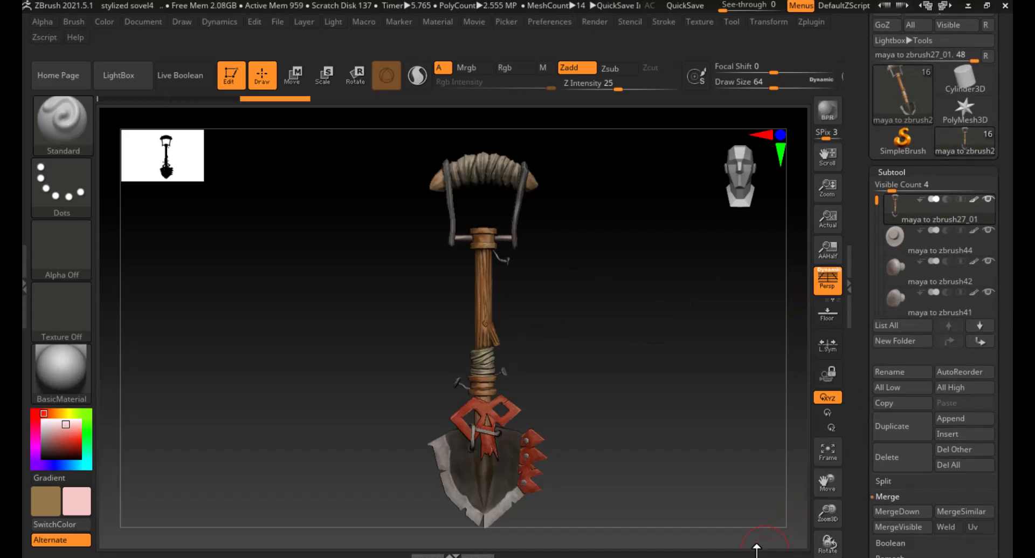
key(alt+Tab)
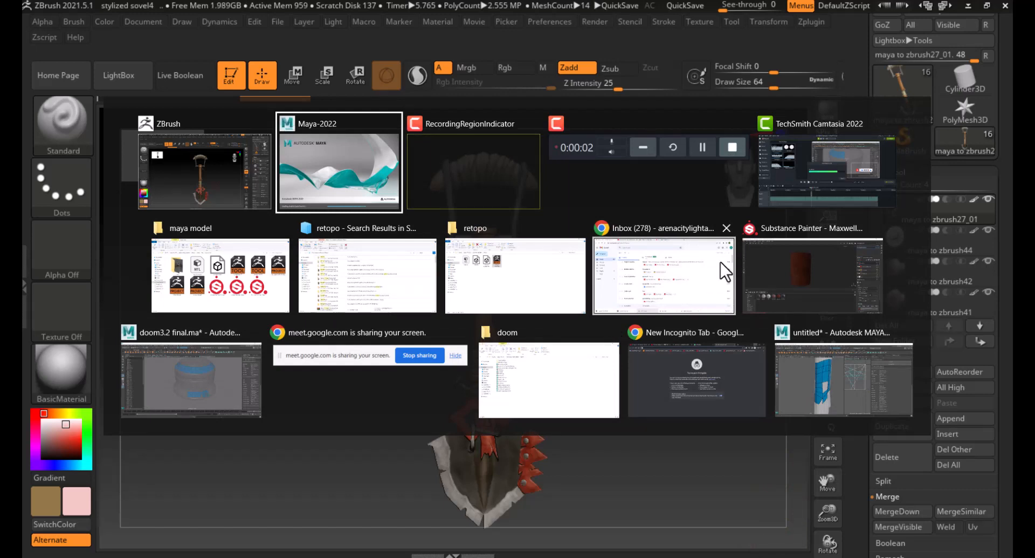
click(469, 173)
key(alt+Tab)
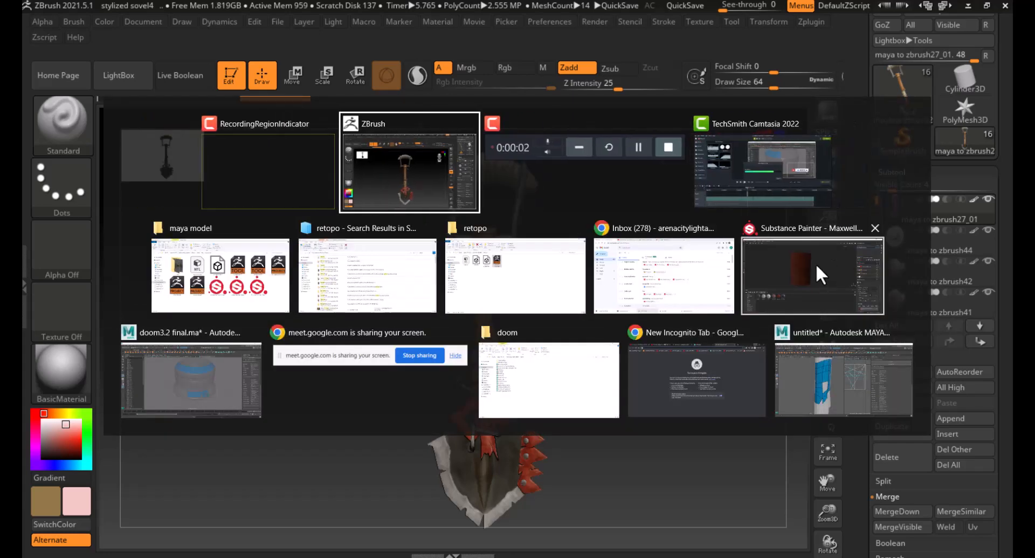
click(408, 165)
key(alt+Tab)
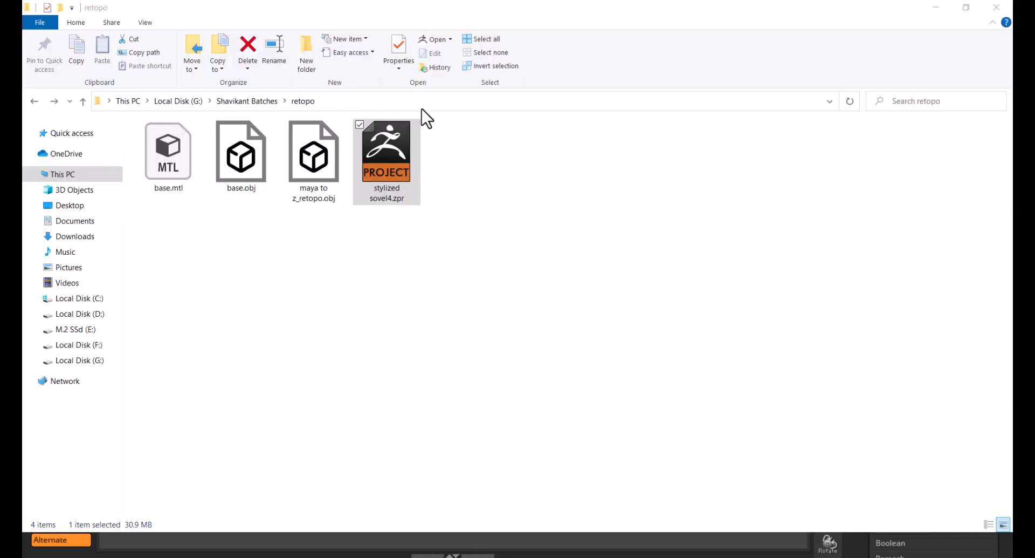
click(435, 102)
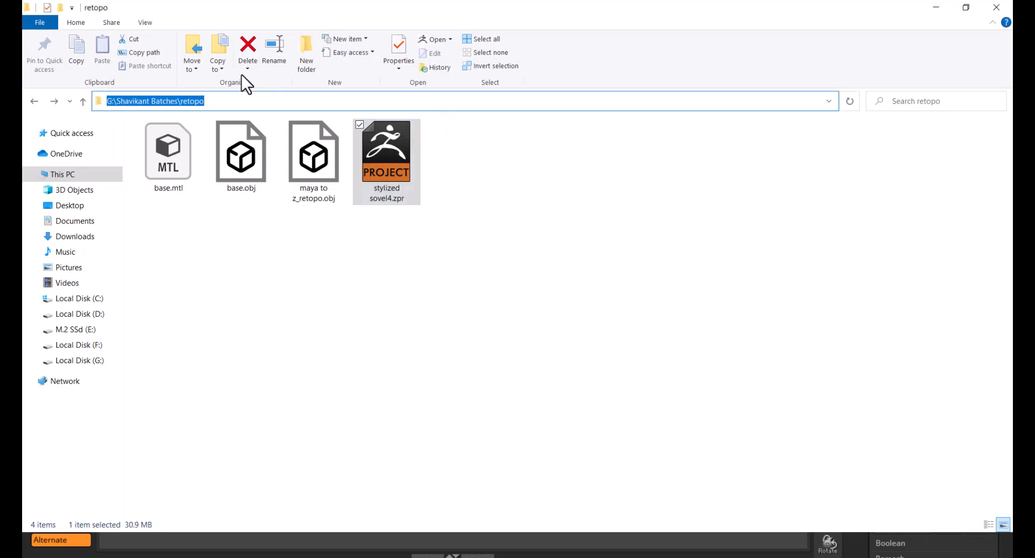
- Switch to Maya and import maya to z_retopo.obj from the retopo folder
key(alt+Tab)
click(674, 184)
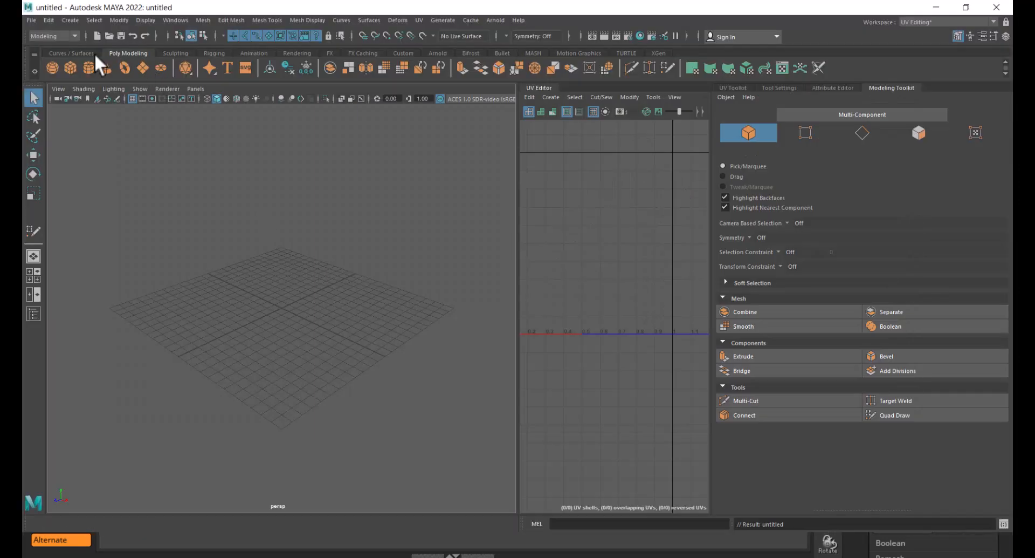
click(28, 21)
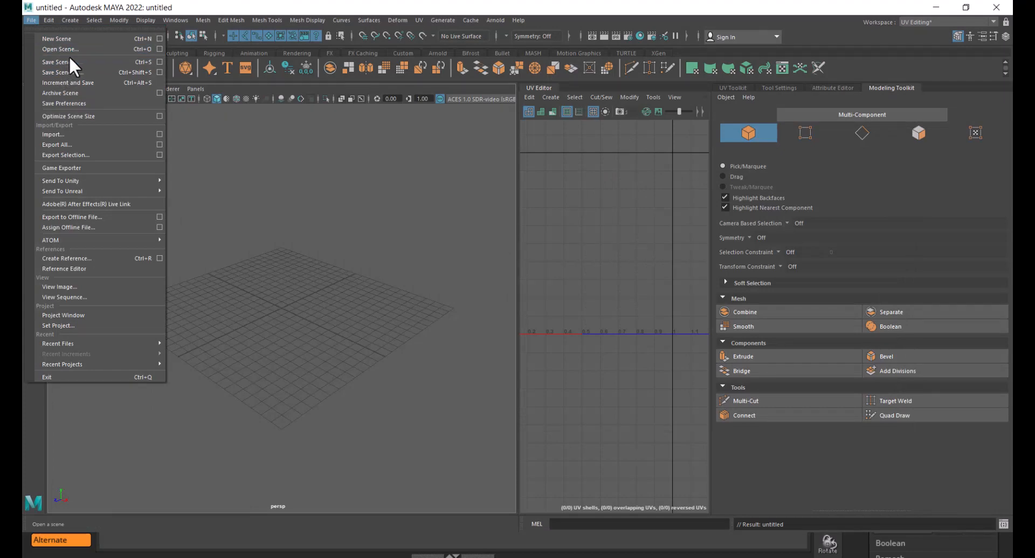
click(86, 135)
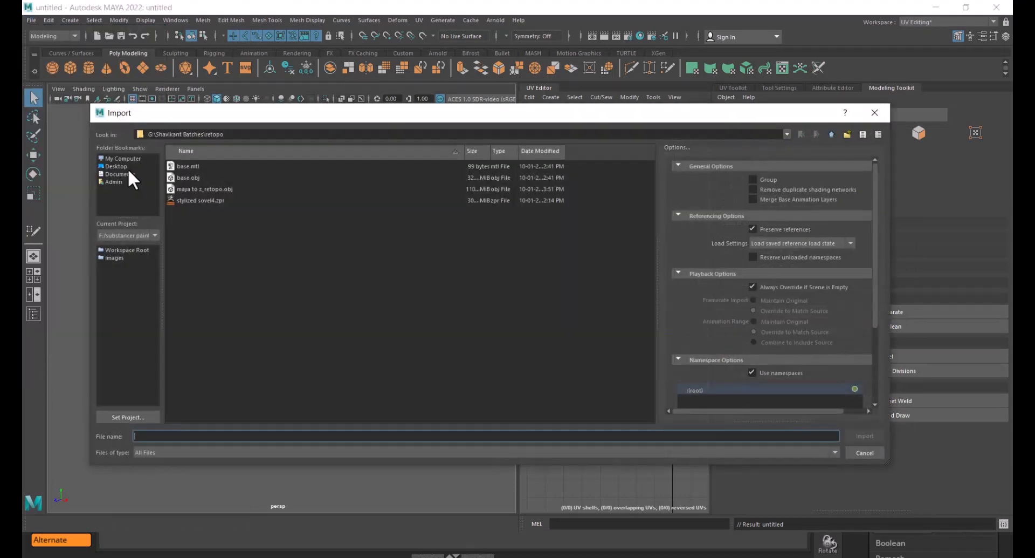
double_click(208, 188)
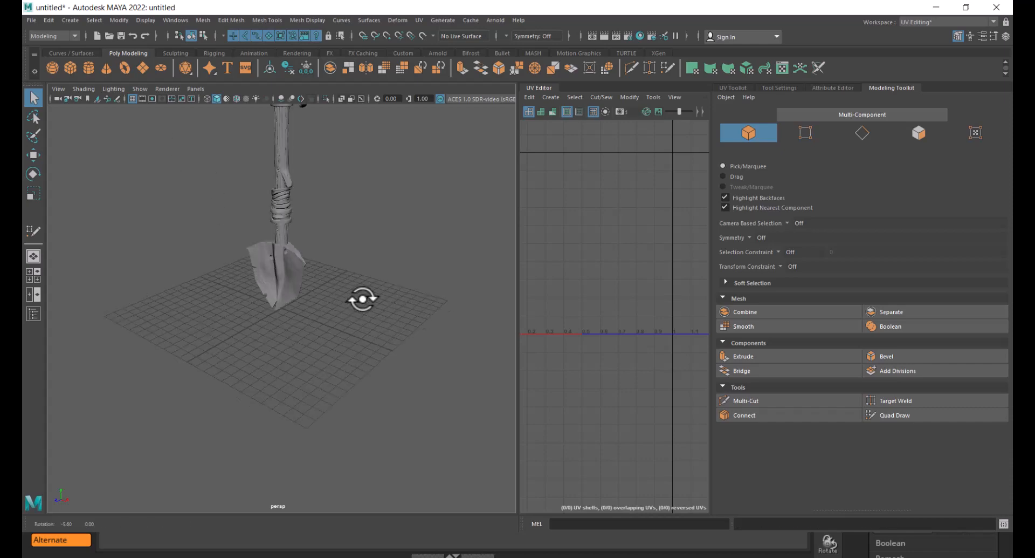
- Orbit and zoom around the imported shovel to examine the model
alt+drag(358, 298, 392, 294)
mouse_move(372, 316)
alt+mouse_down()
mouse_move(347, 284)
mouse_move(398, 277)
mouse_move(334, 286)
mouse_move(351, 301)
mouse_move(335, 261)
mouse_move(330, 330)
mouse_move(407, 318)
mouse_move(360, 322)
alt+mouse_up()
scroll(323, 310, up, 3)
scroll(432, 344, up, 5)
alt+drag(432, 344, 340, 329)
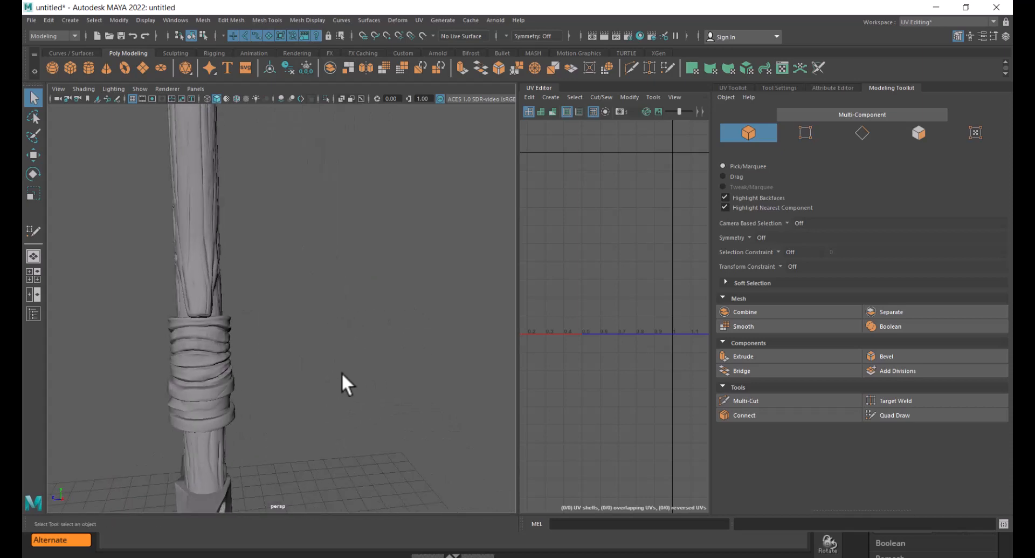
scroll(301, 324, down, 4)
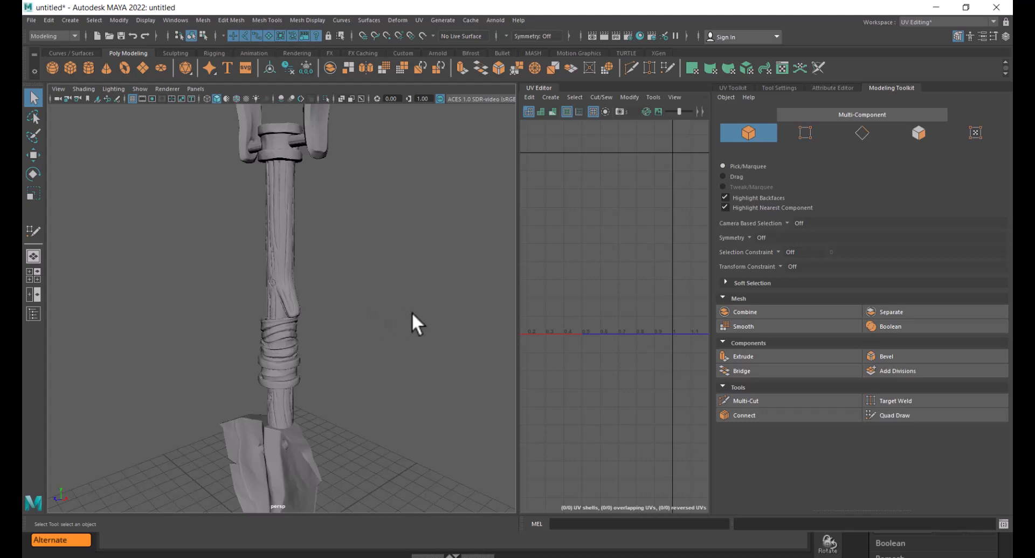
mouse_move(412, 311)
alt+mouse_down()
mouse_move(451, 312)
mouse_move(432, 309)
alt+mouse_up()
alt+right_drag(432, 308, 389, 296)
alt+drag(388, 296, 356, 298)
alt+right_drag(357, 299, 370, 303)
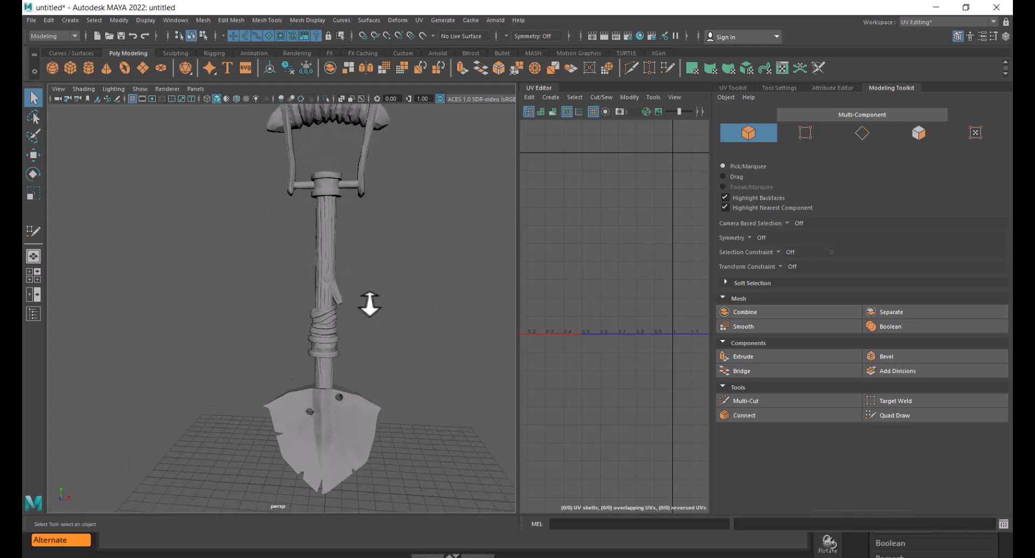
- Select pieces of the shaft and handle to check how the imported mesh is split into objects
click(319, 247)
click(328, 267)
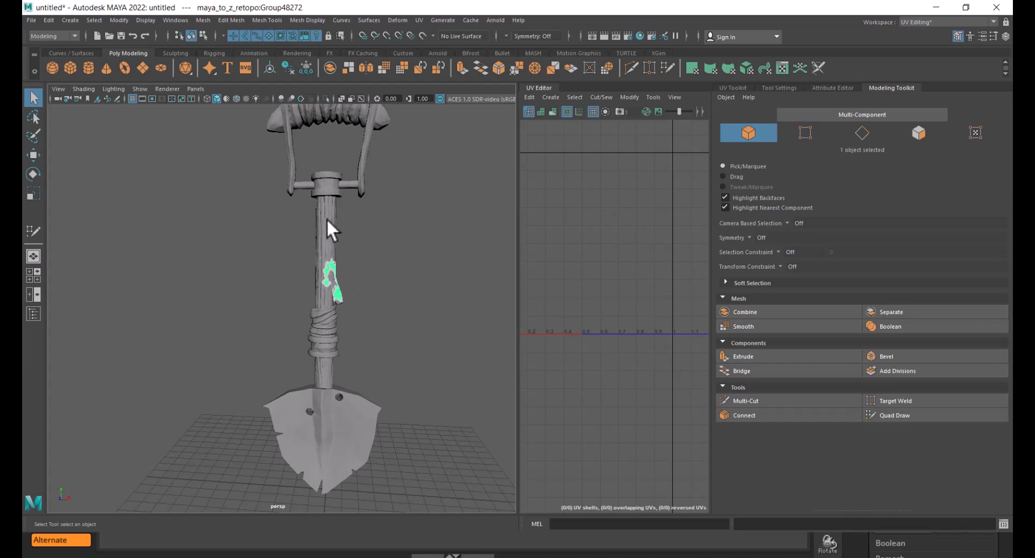
click(327, 220)
alt+drag(332, 231, 406, 277)
drag(415, 227, 300, 478)
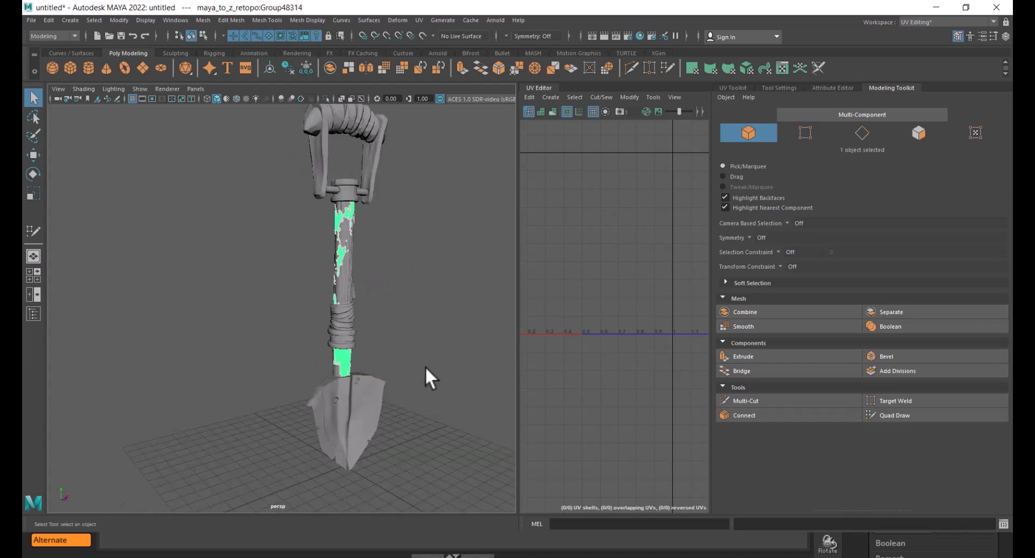
alt+drag(418, 303, 377, 302)
alt+right_drag(359, 372, 431, 385)
alt+middle_drag(420, 330, 364, 338)
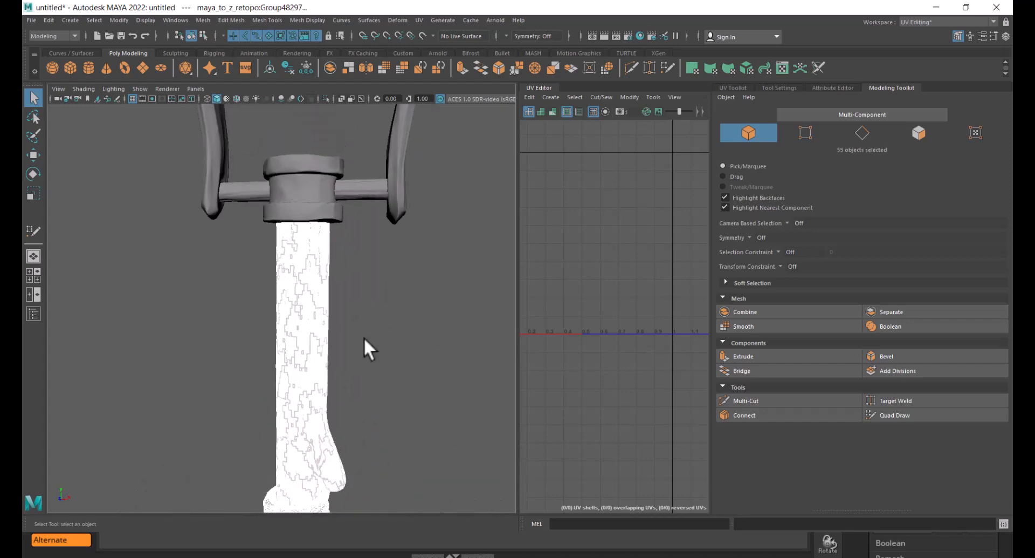
click(312, 201)
drag(332, 144, 284, 226)
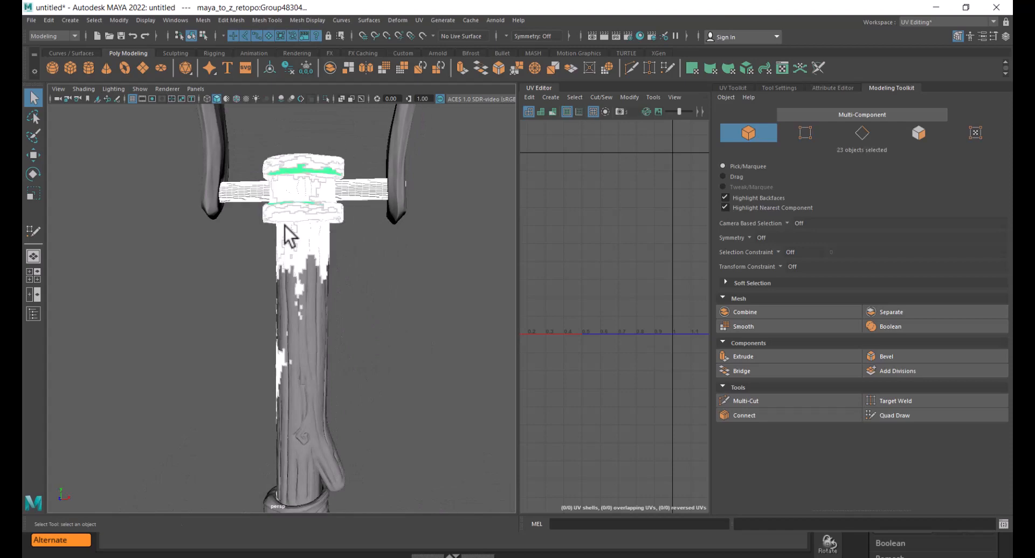
alt+right_drag(364, 331, 270, 279)
drag(211, 190, 351, 532)
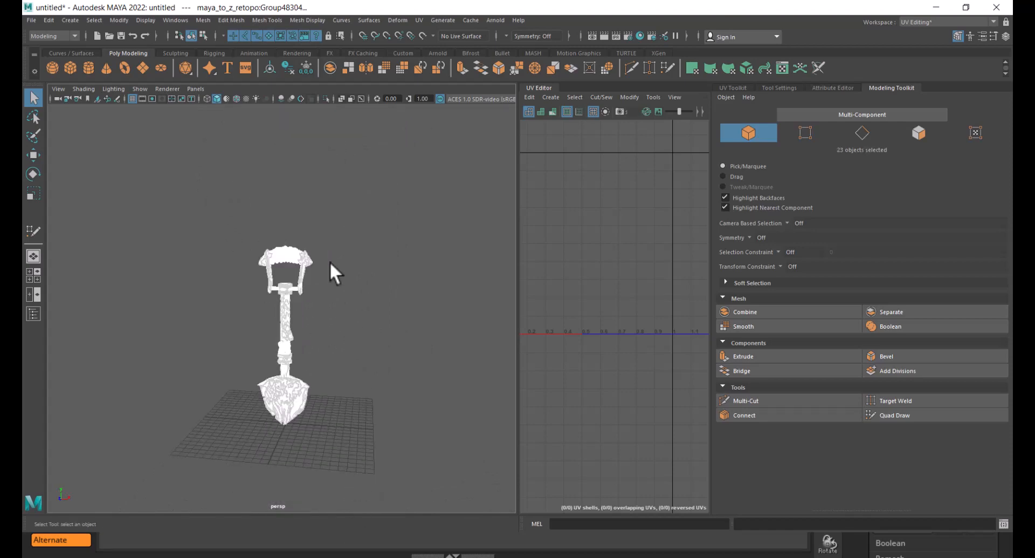
- Examine the blade's separate pieces, trying a move with the Move tool and undoing it
alt+right_drag(382, 352, 411, 441)
alt+middle_drag(369, 348, 365, 236)
alt+right_drag(364, 237, 369, 396)
alt+middle_drag(370, 397, 296, 199)
alt+right_drag(297, 200, 321, 342)
alt+middle_drag(286, 237, 396, 480)
alt+right_drag(397, 480, 348, 390)
click(239, 305)
click(220, 238)
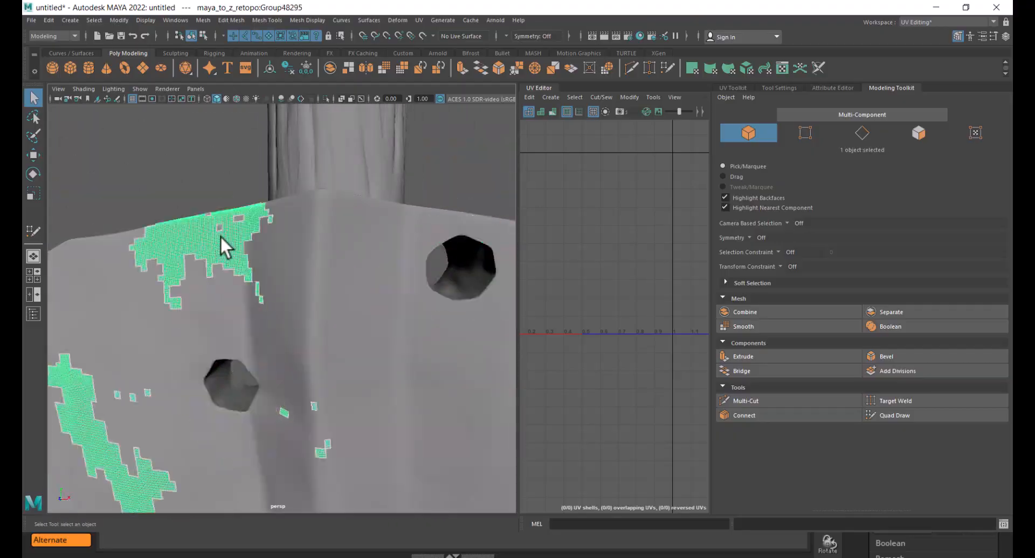
click(319, 269)
alt+right_drag(354, 384, 295, 358)
alt+drag(295, 358, 324, 365)
key(w)
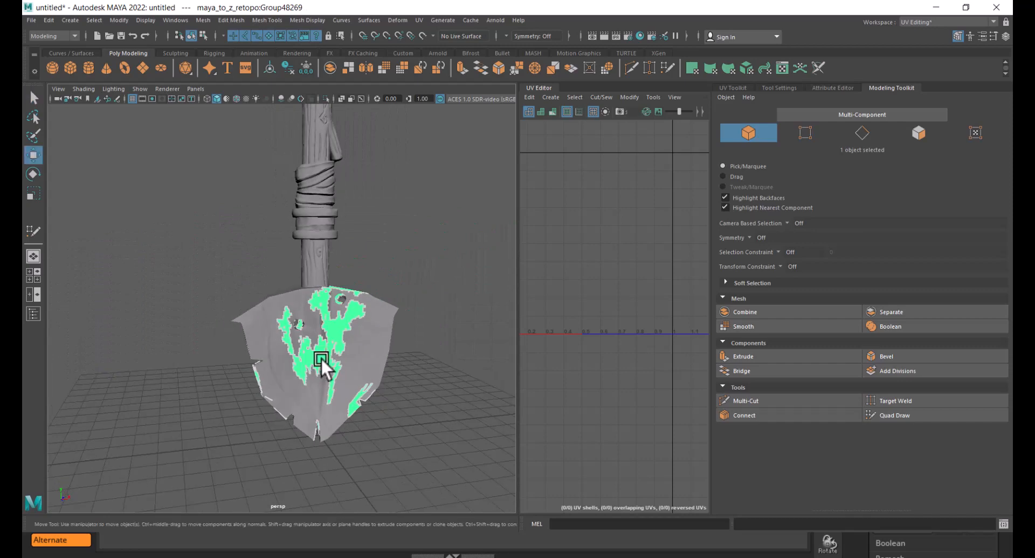
drag(358, 428, 316, 411)
key(ctrl+z)
alt+right_drag(316, 412, 335, 275)
alt+drag(335, 275, 400, 295)
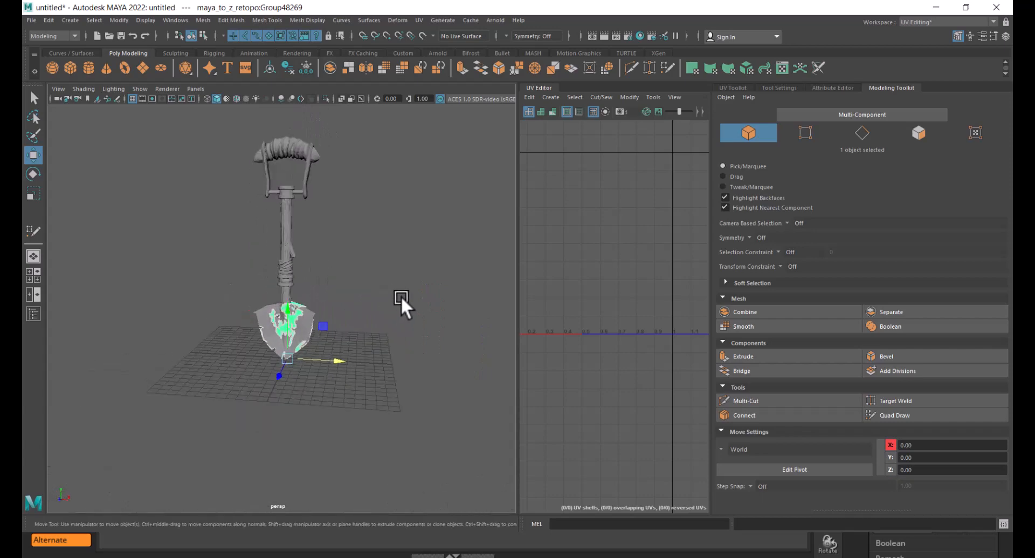
drag(355, 126, 211, 377)
- Switch back to ZBrush and open the SubTool Master plugin
key(alt+Tab)
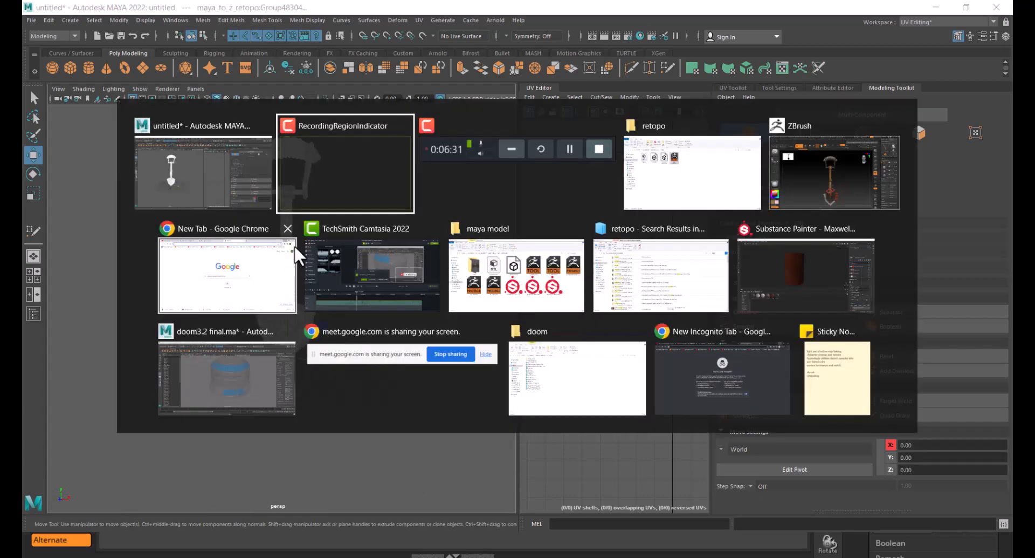
click(818, 167)
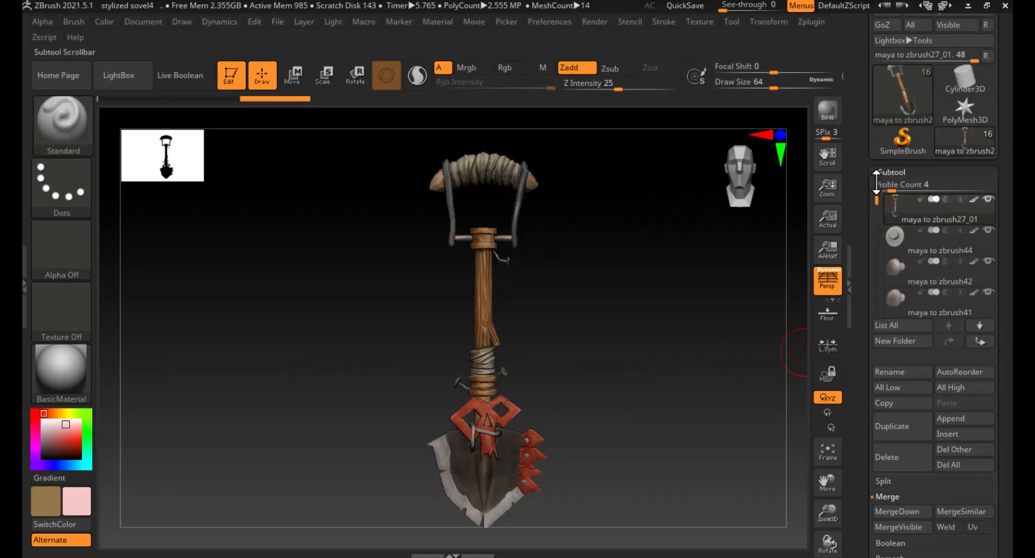
drag(861, 145, 876, 245)
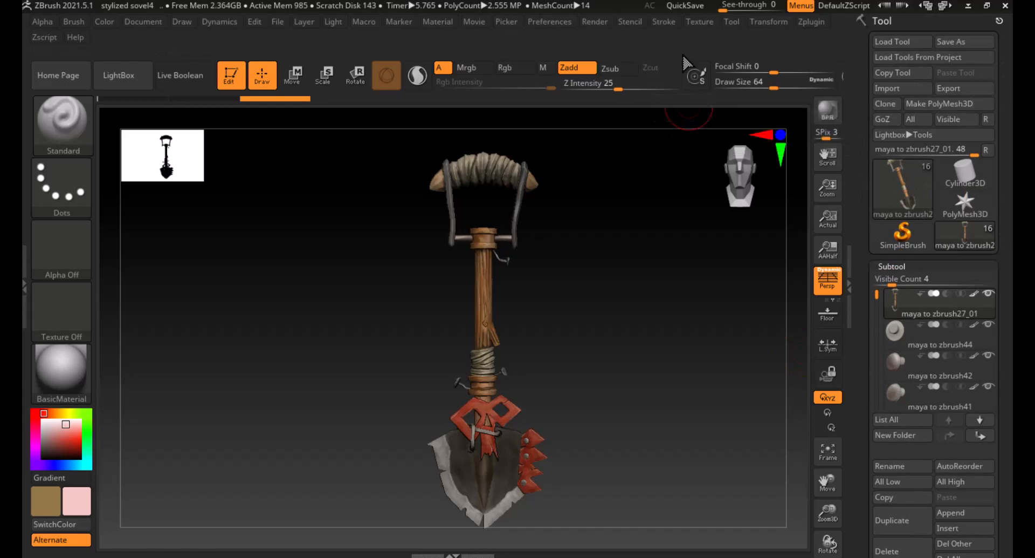
click(812, 24)
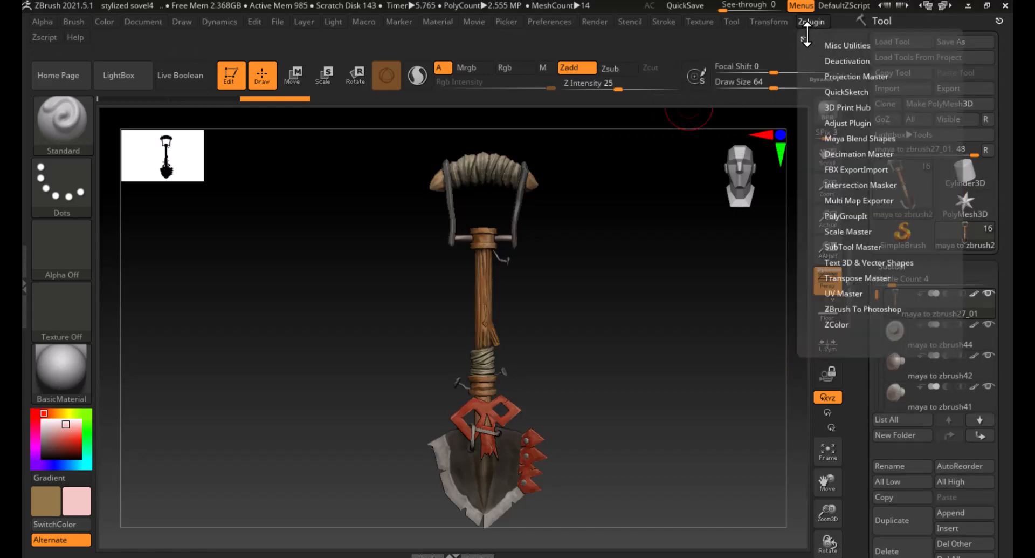
click(803, 38)
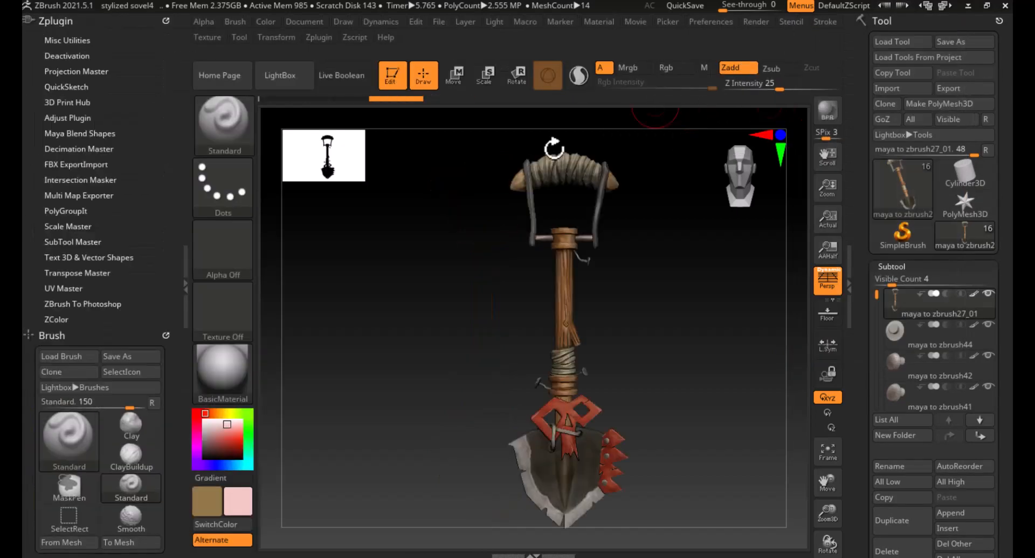
click(72, 242)
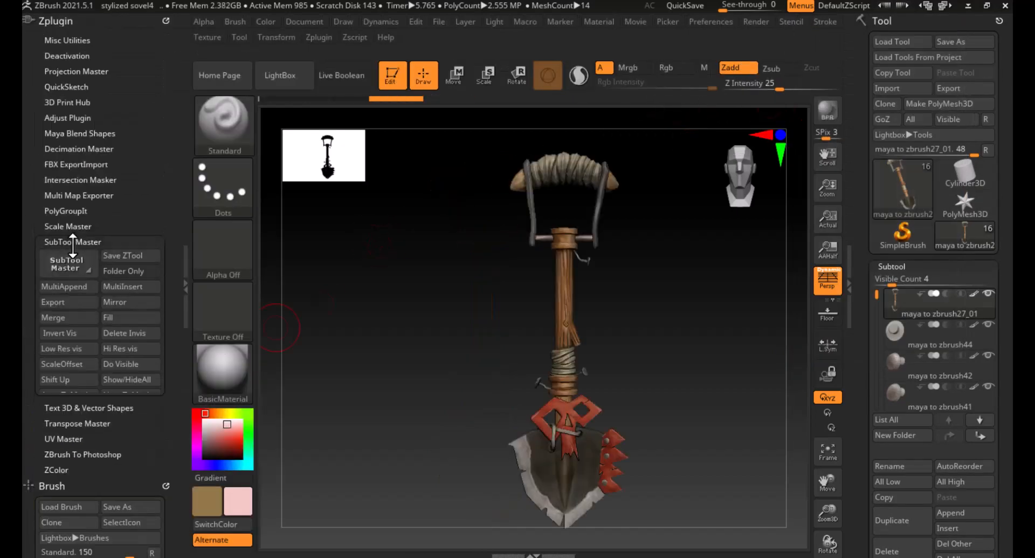
- Export the visible subtools with SubTool Master as a single OBJ file named maya to z
click(53, 301)
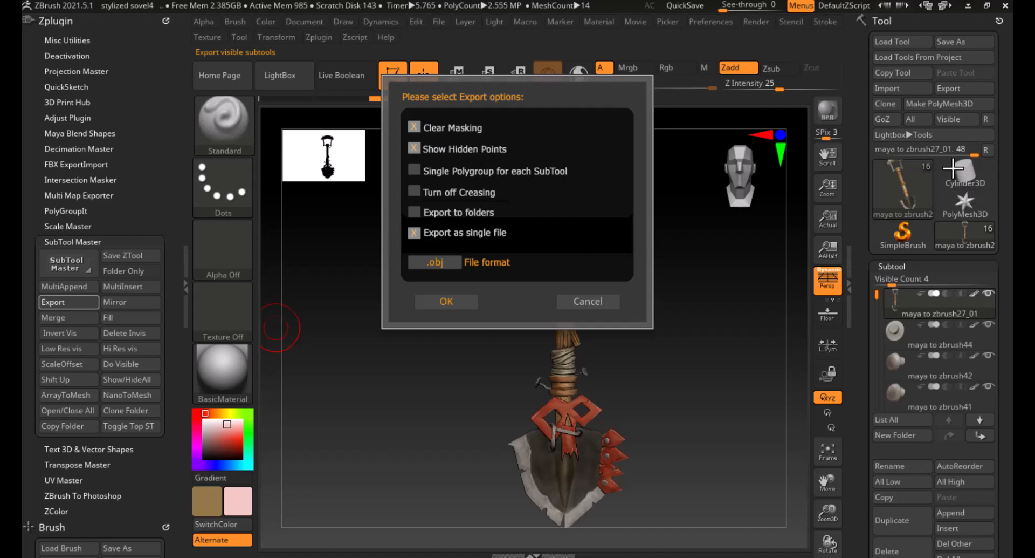
click(458, 310)
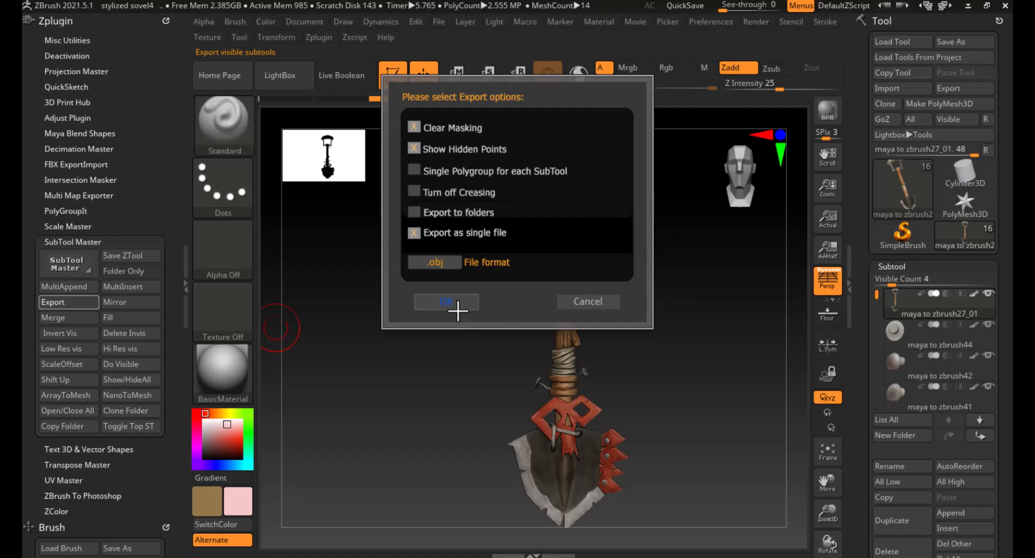
click(446, 266)
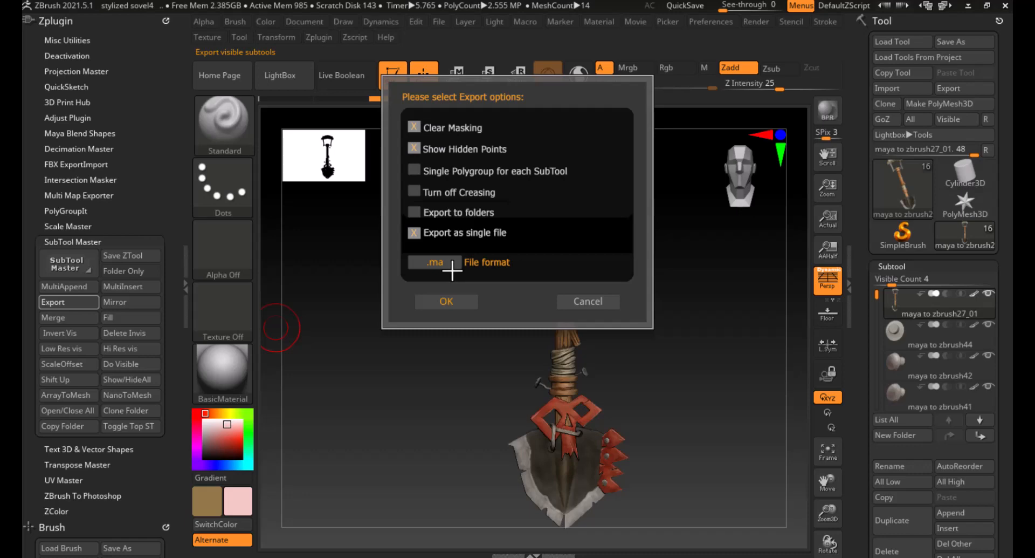
click(444, 264)
click(448, 302)
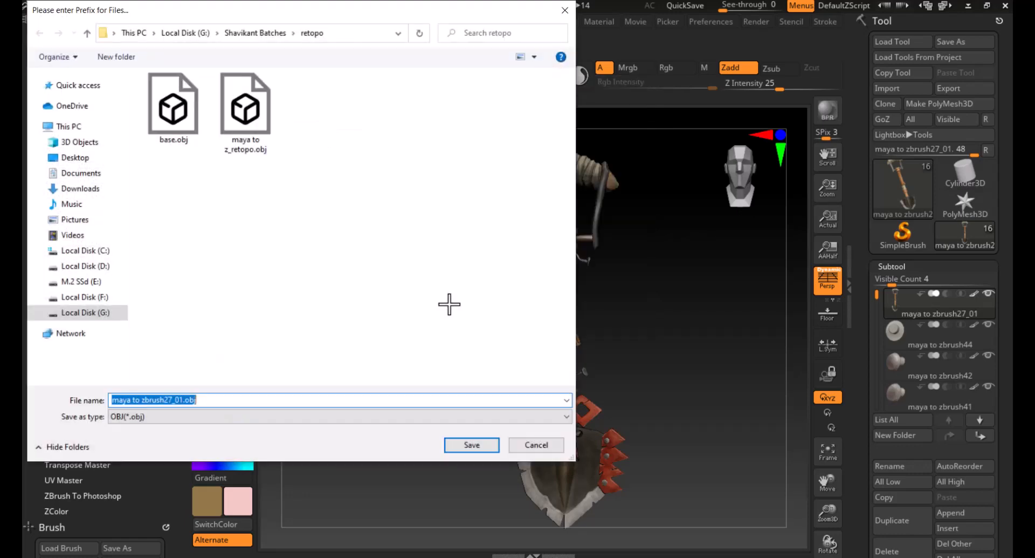
text(ma)
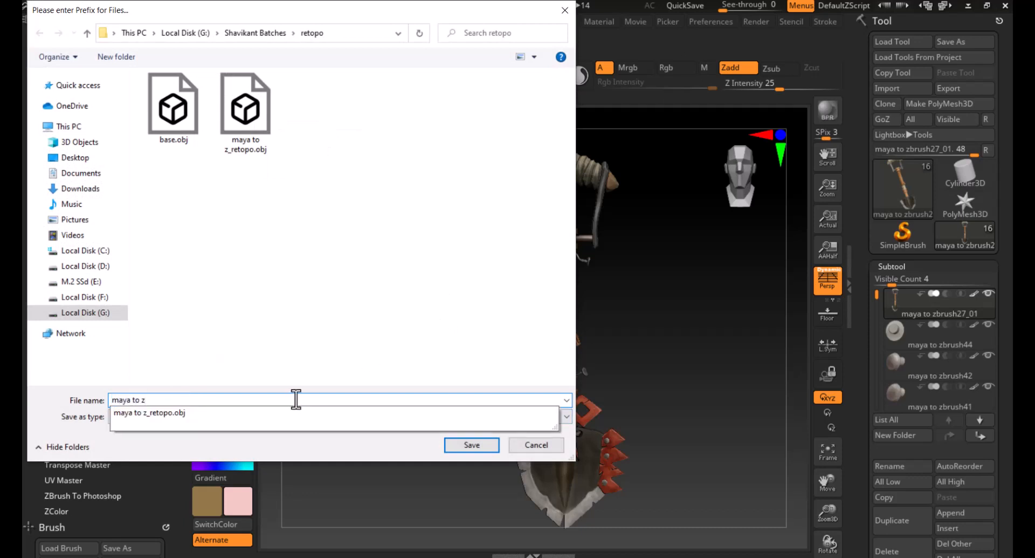
text(ya to z)
click(473, 444)
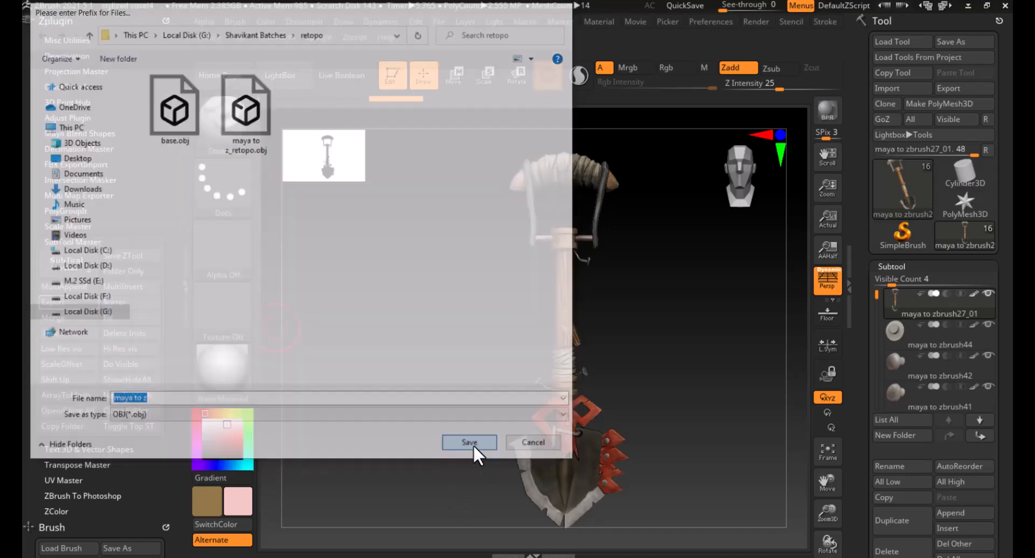
- Switch to Maya and import the maya to z.obj file into the empty scene
key(alt+Tab)
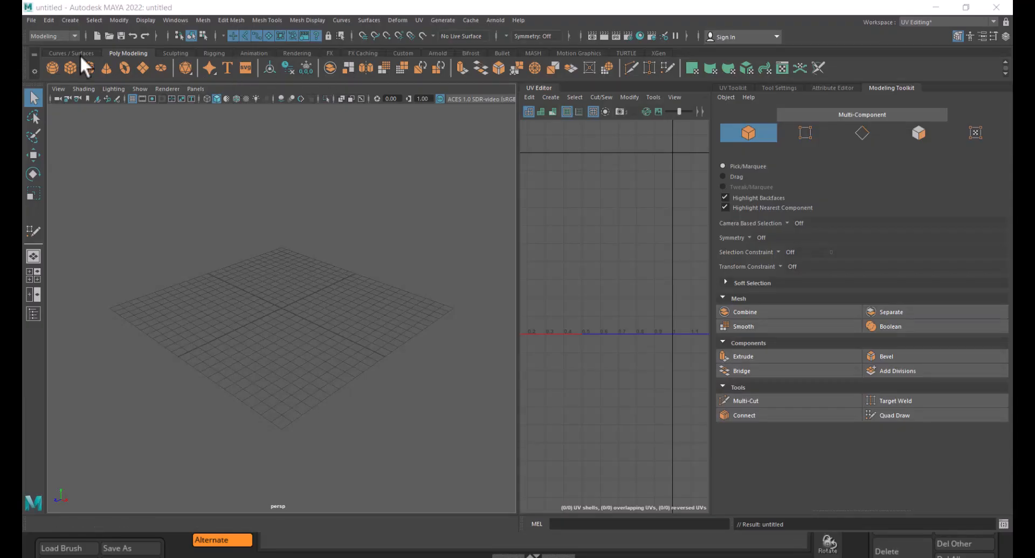
click(29, 21)
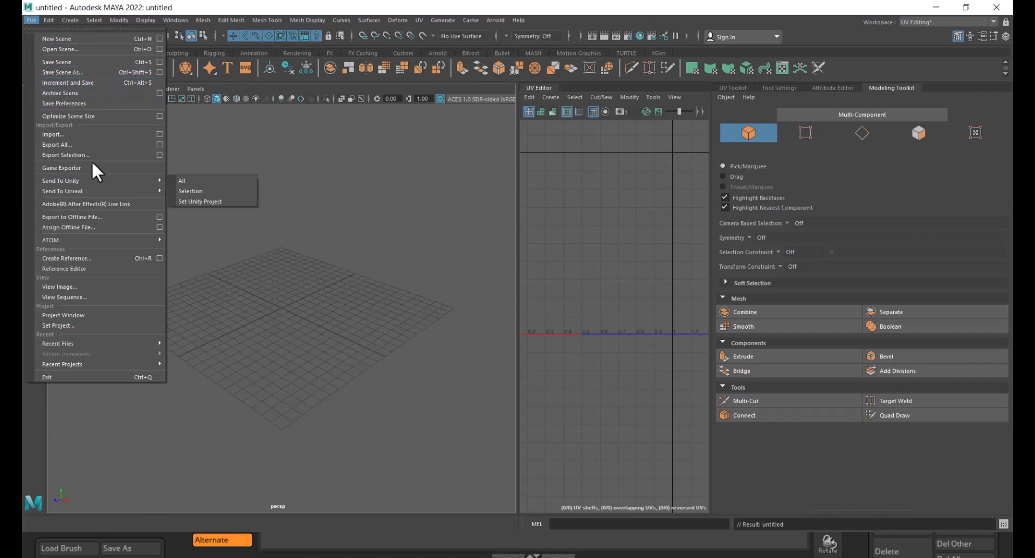
click(160, 134)
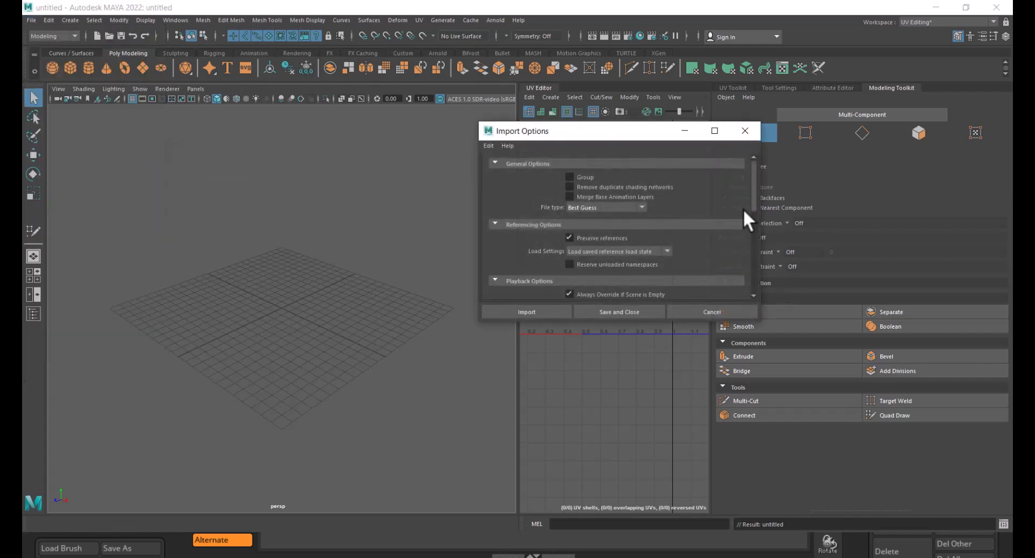
click(491, 148)
click(506, 166)
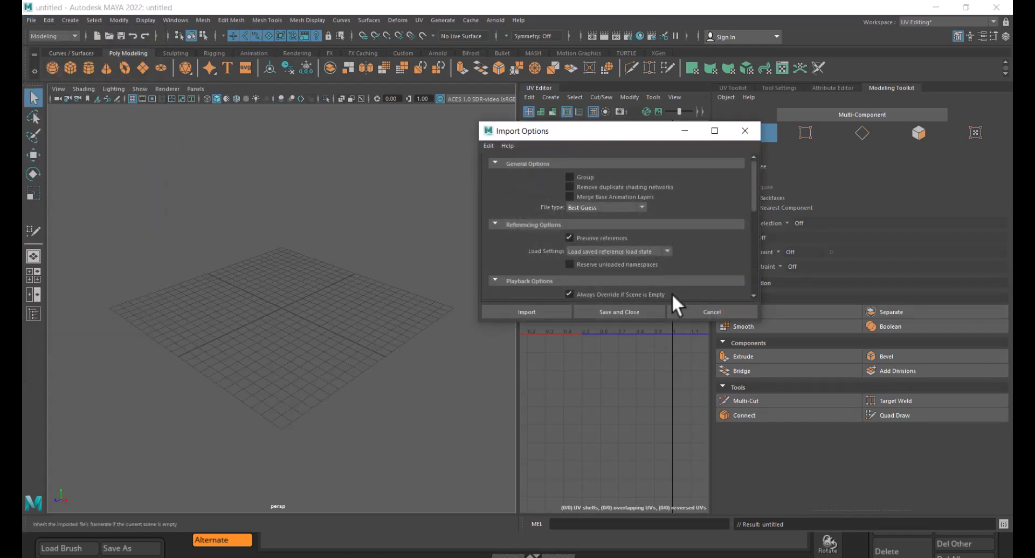
scroll(690, 243, down, 6)
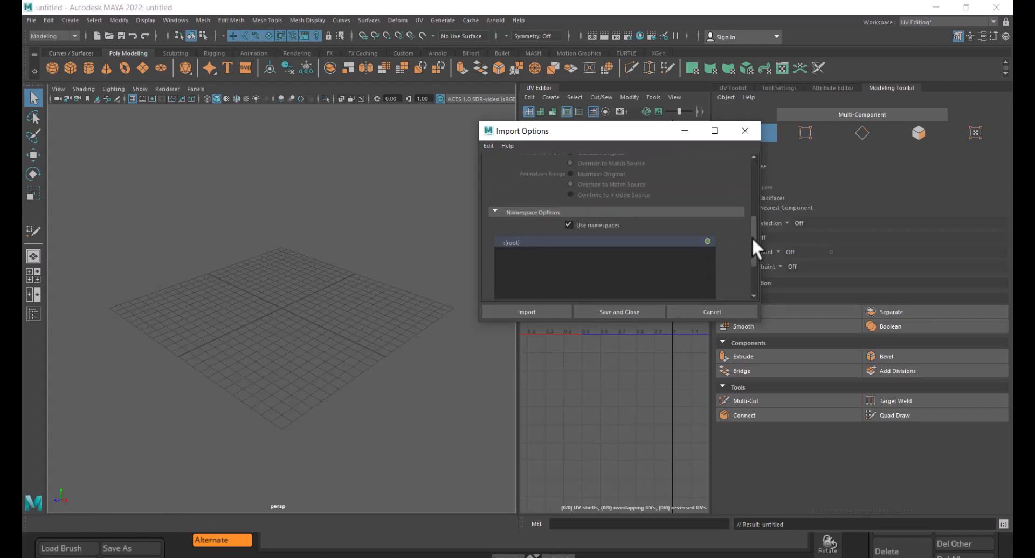
drag(752, 238, 755, 181)
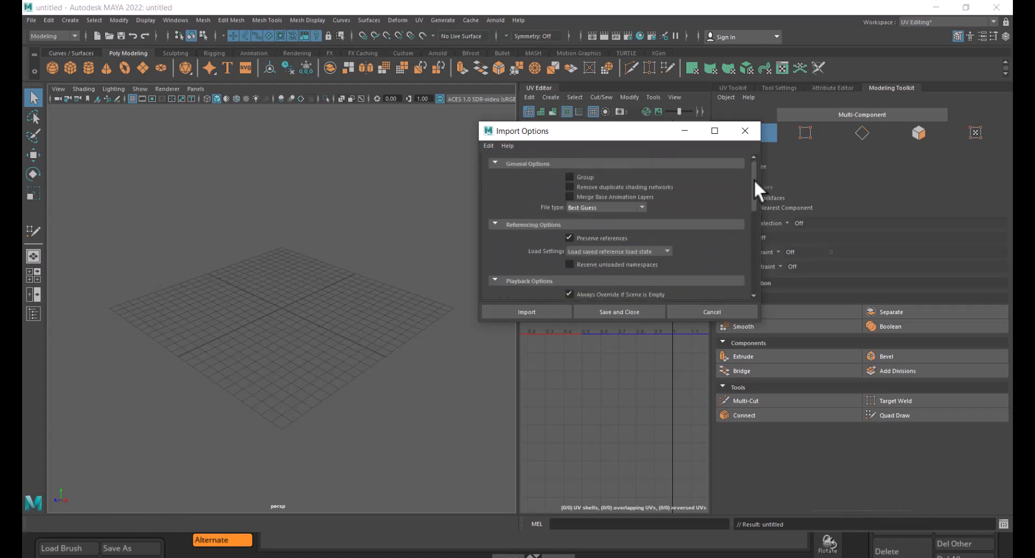
click(534, 311)
click(195, 200)
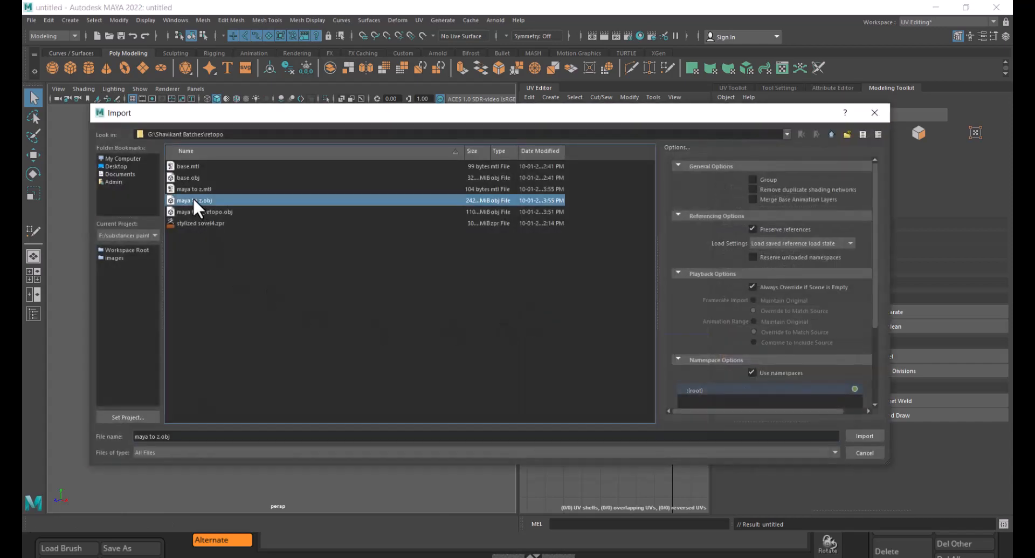
double_click(192, 200)
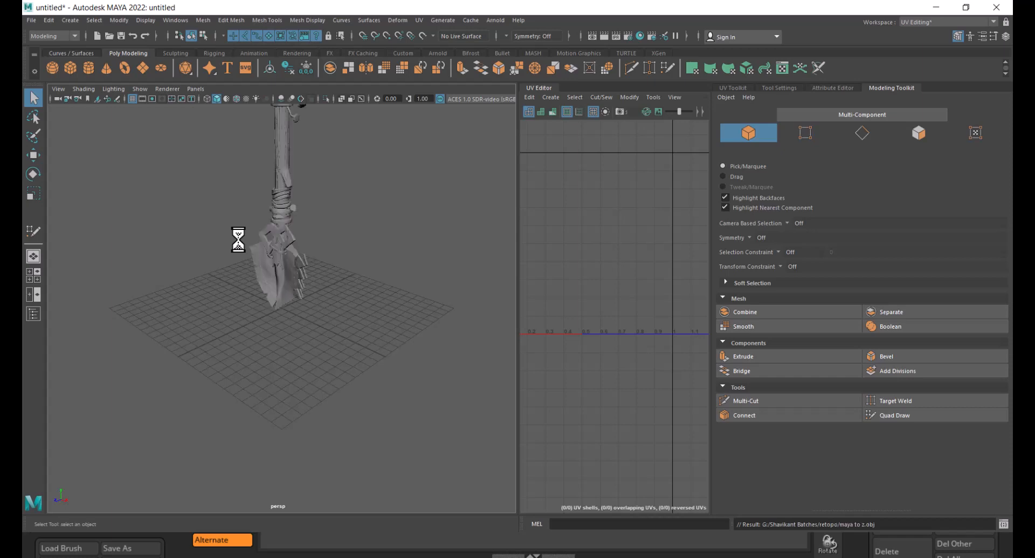
- Orbit around the imported shovel and select parts of the handle and shaft to inspect how it is split
alt+right_drag(303, 236, 279, 249)
alt+middle_drag(279, 249, 289, 264)
alt+drag(289, 264, 352, 280)
scroll(347, 280, up, 2)
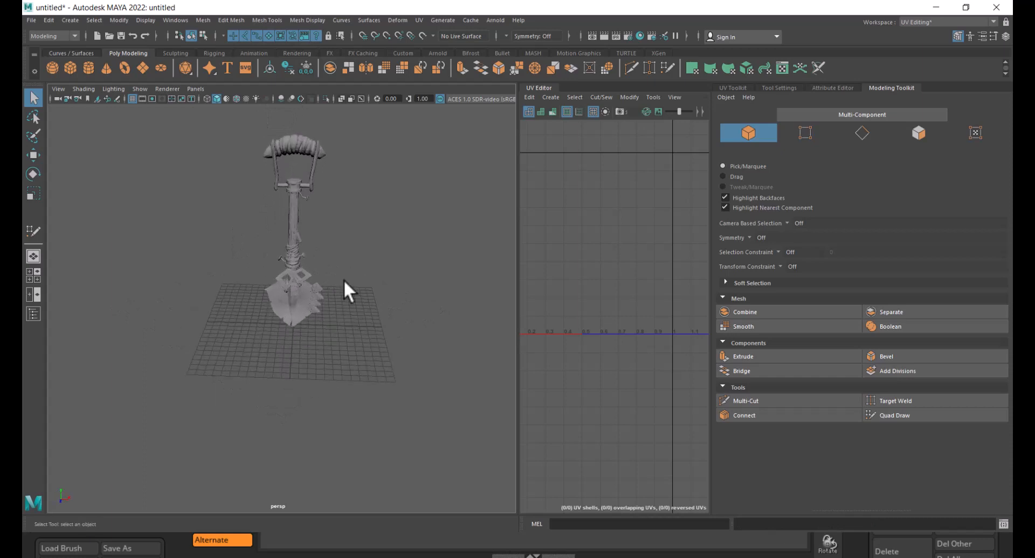
alt+right_drag(306, 247, 336, 266)
alt+middle_drag(335, 267, 335, 370)
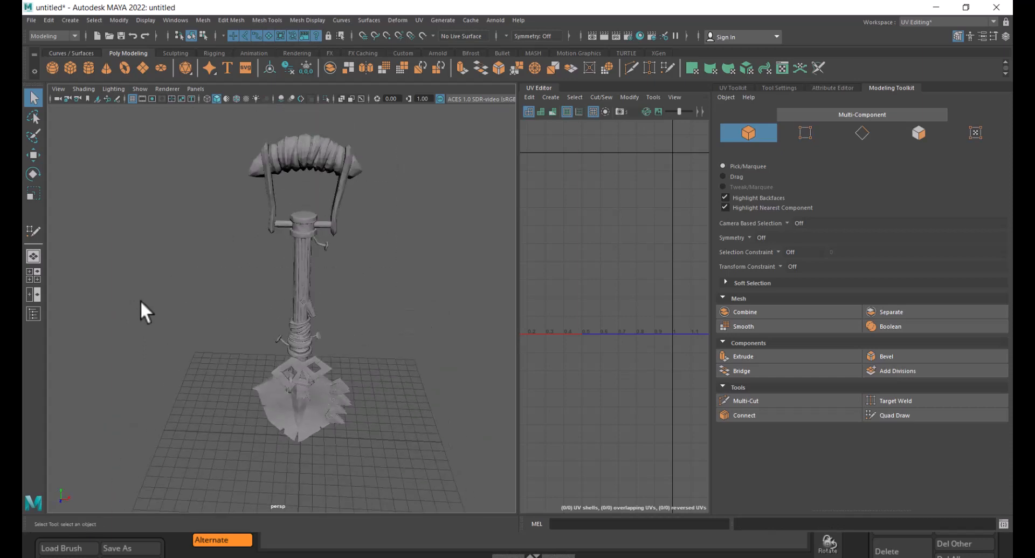
click(309, 274)
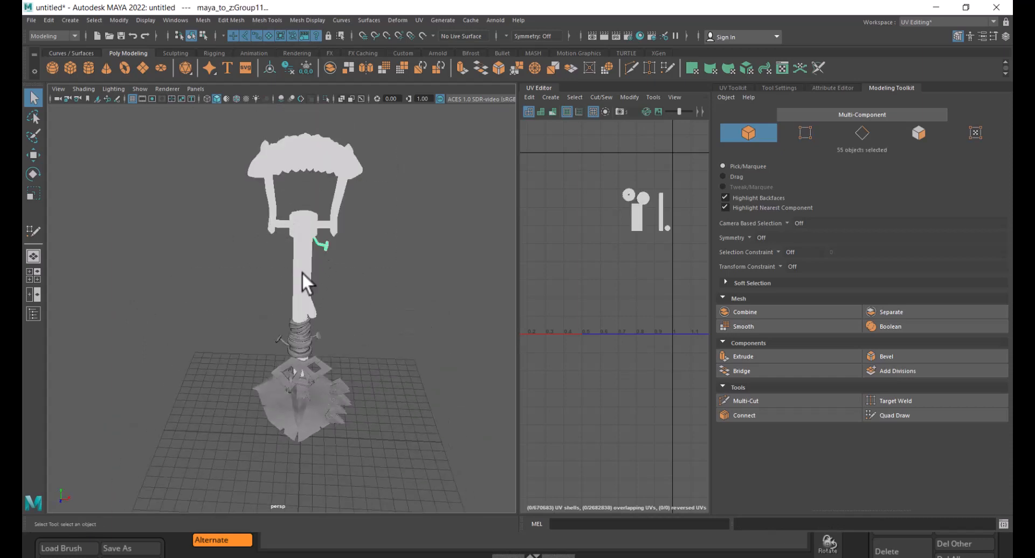
alt+right_drag(345, 242, 391, 268)
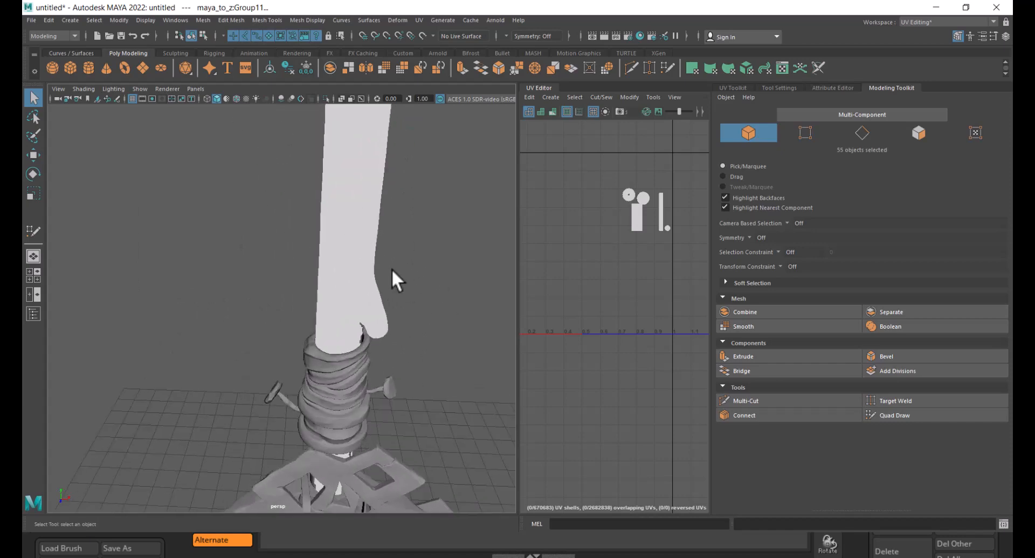
alt+middle_drag(392, 267, 343, 350)
ctrl+click(378, 180)
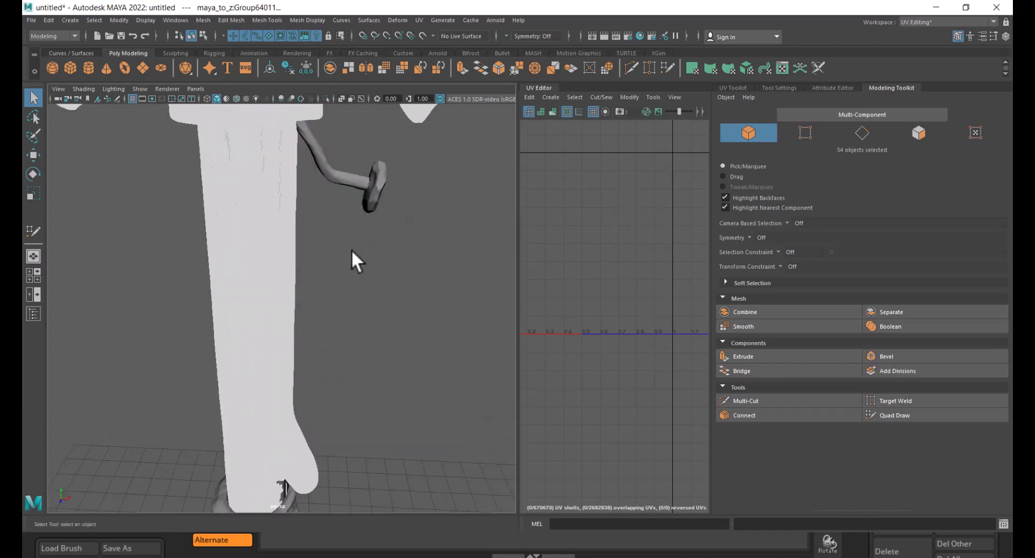
alt+right_drag(351, 249, 300, 294)
alt+middle_drag(299, 294, 351, 260)
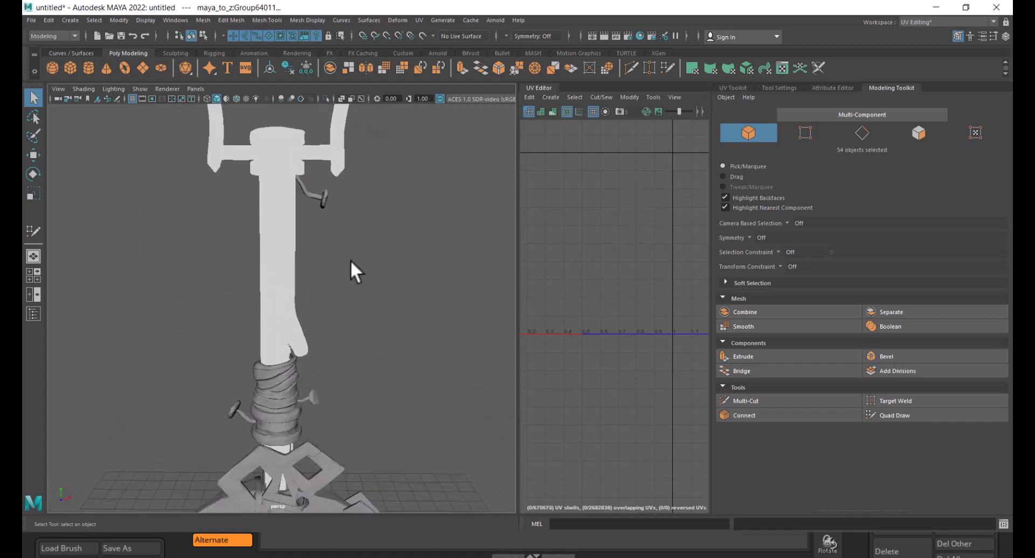
- Select pieces of the shaft binding and the side hook to inspect the separate objects
shift+click(294, 364)
alt+middle_drag(326, 372, 330, 296)
alt+right_drag(330, 296, 363, 372)
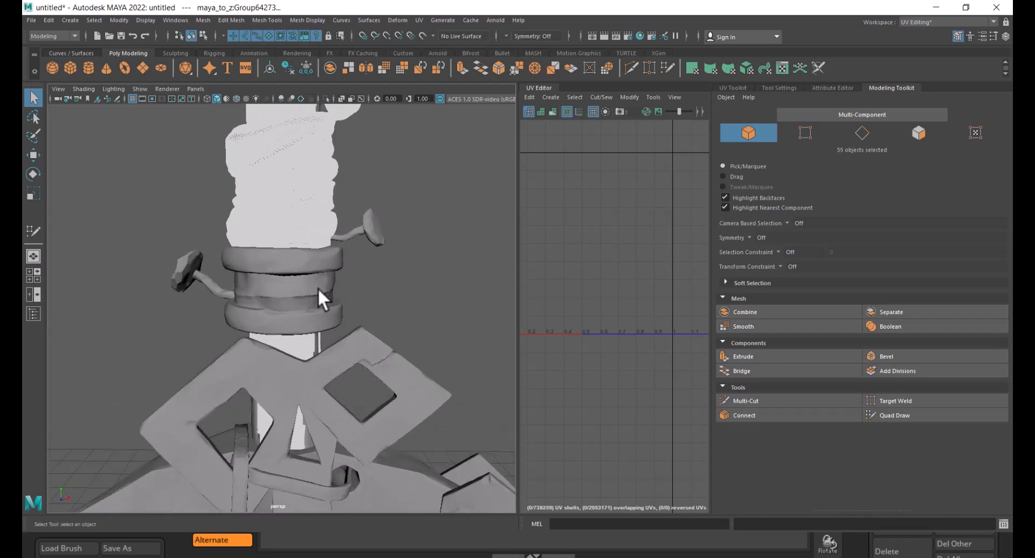
shift+click(313, 268)
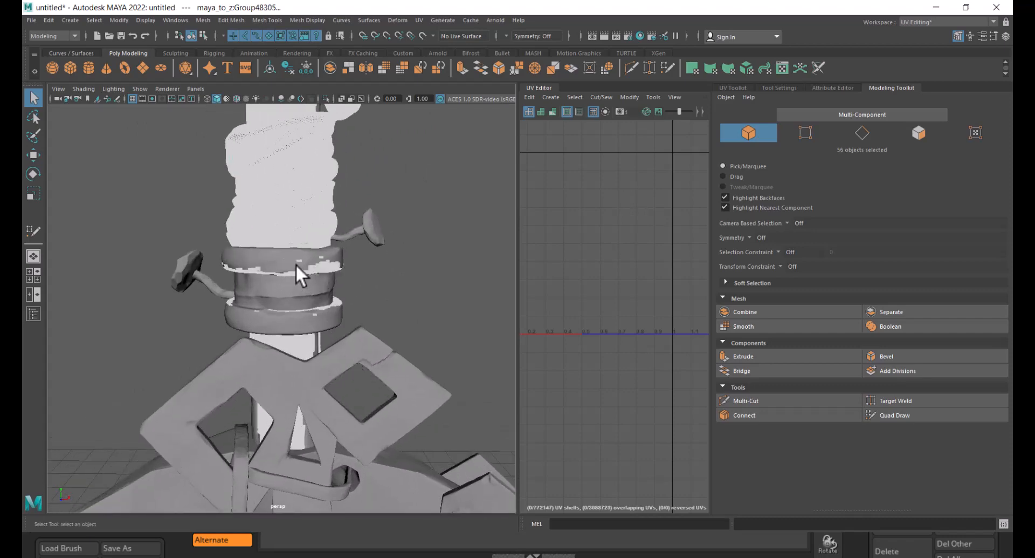
shift+click(295, 263)
shift+click(291, 279)
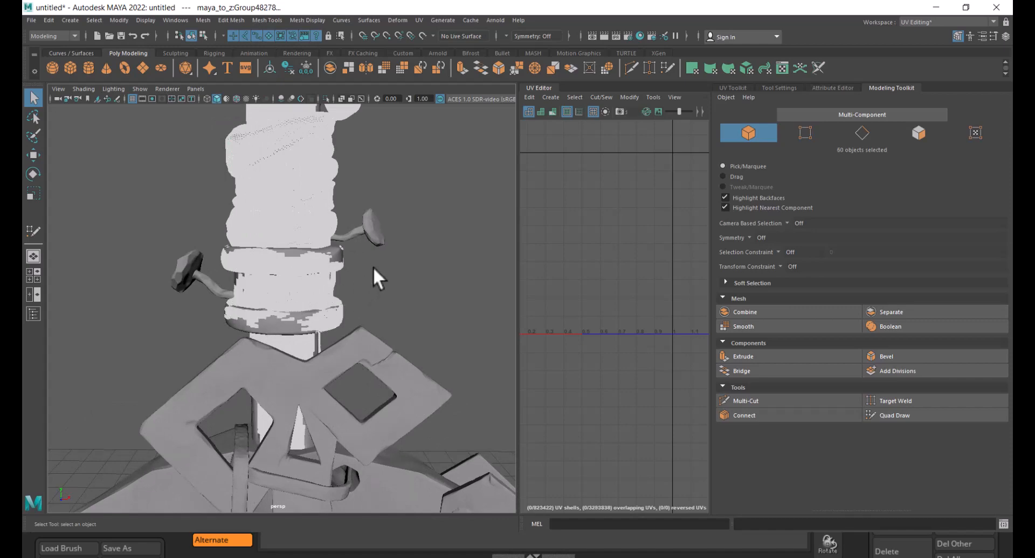
shift+click(370, 233)
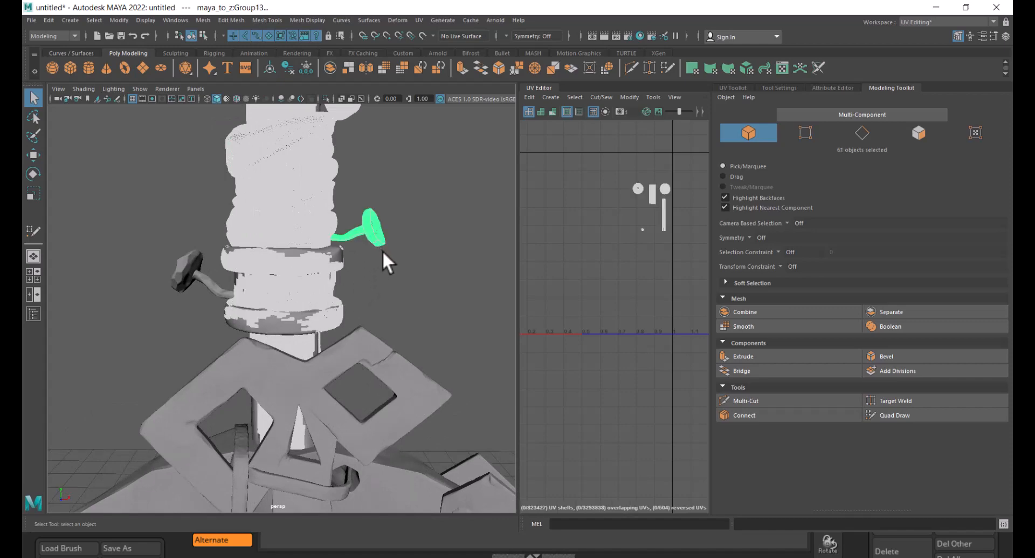
click(393, 266)
click(374, 232)
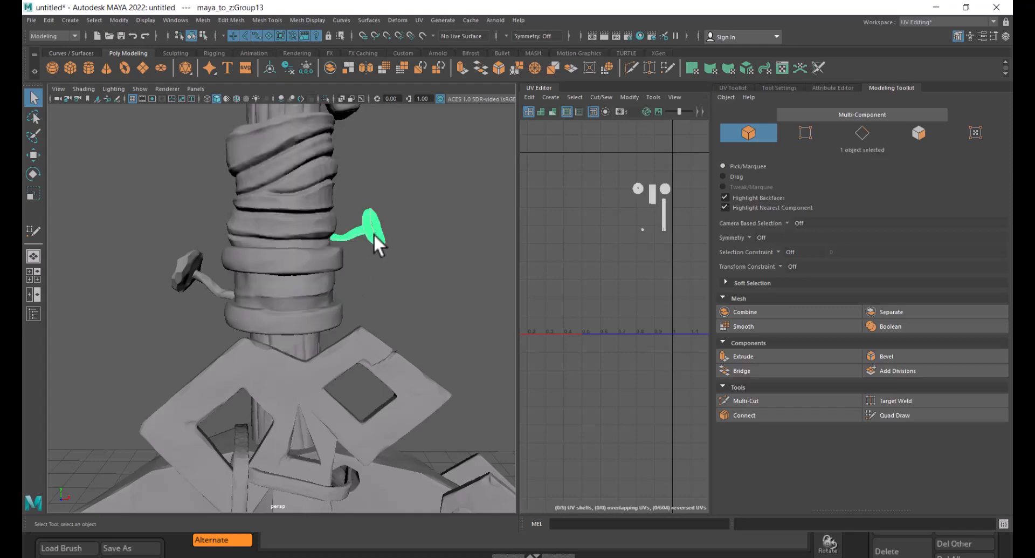
- Hide the two side hooks, the red blade ornament and the shaft piece one by one
key(h)
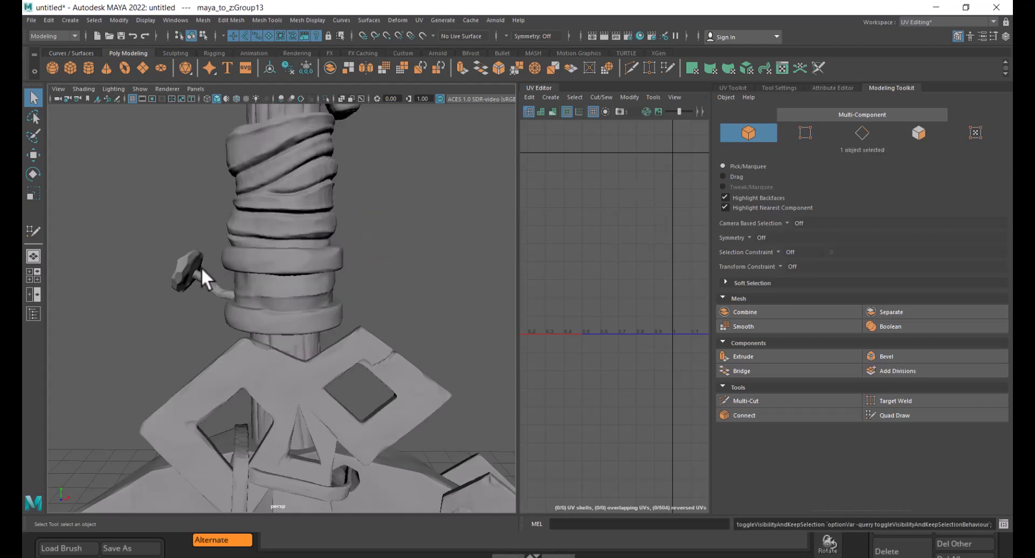
click(193, 267)
key(h)
alt+right_drag(381, 307, 328, 273)
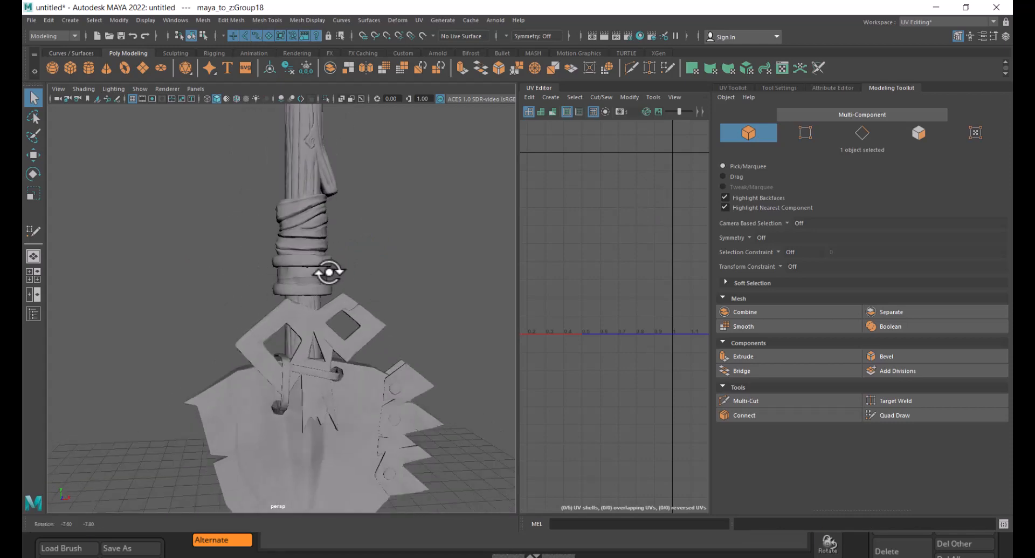
alt+drag(328, 273, 351, 311)
click(357, 315)
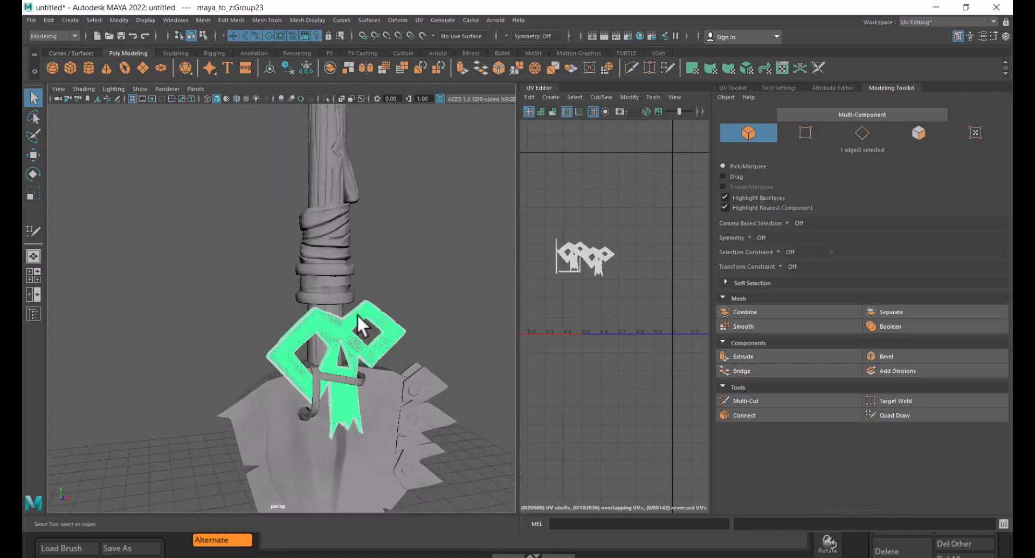
key(h)
alt+drag(360, 358, 309, 352)
alt+right_drag(309, 351, 276, 264)
alt+drag(276, 264, 336, 313)
alt+right_drag(335, 313, 334, 280)
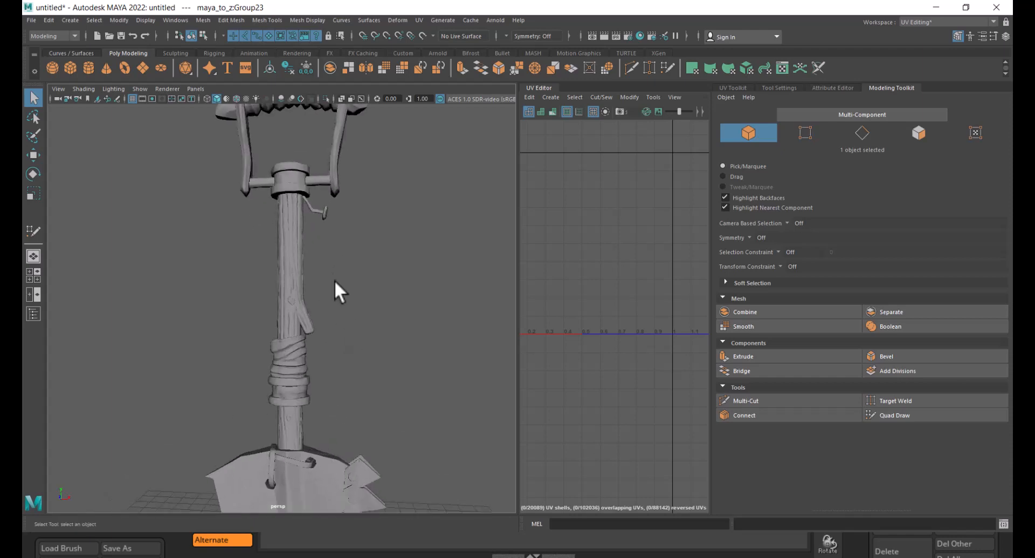
click(324, 213)
key(h)
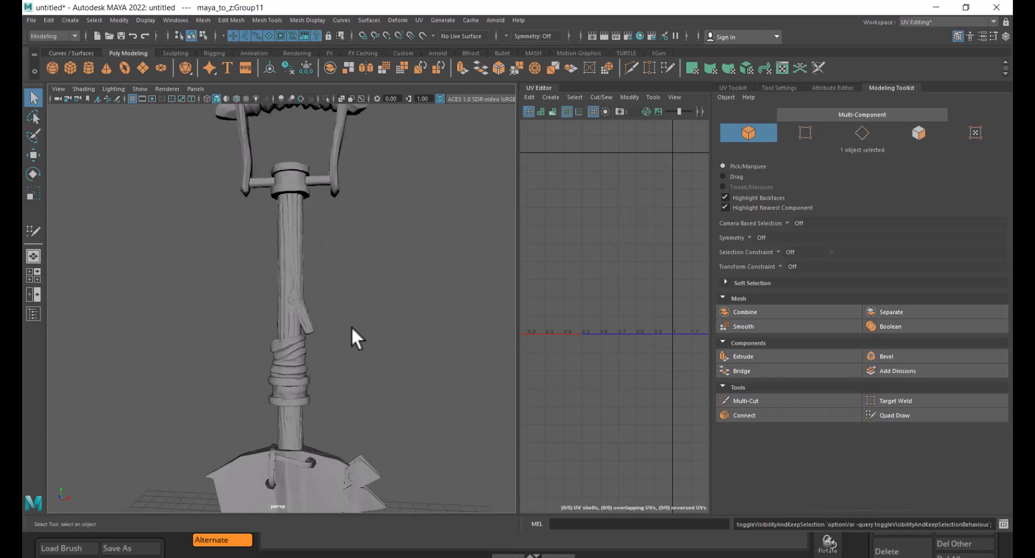
- Select all of the shovel's objects and switch back to ZBrush
alt+right_drag(351, 326, 259, 184)
drag(354, 186, 239, 352)
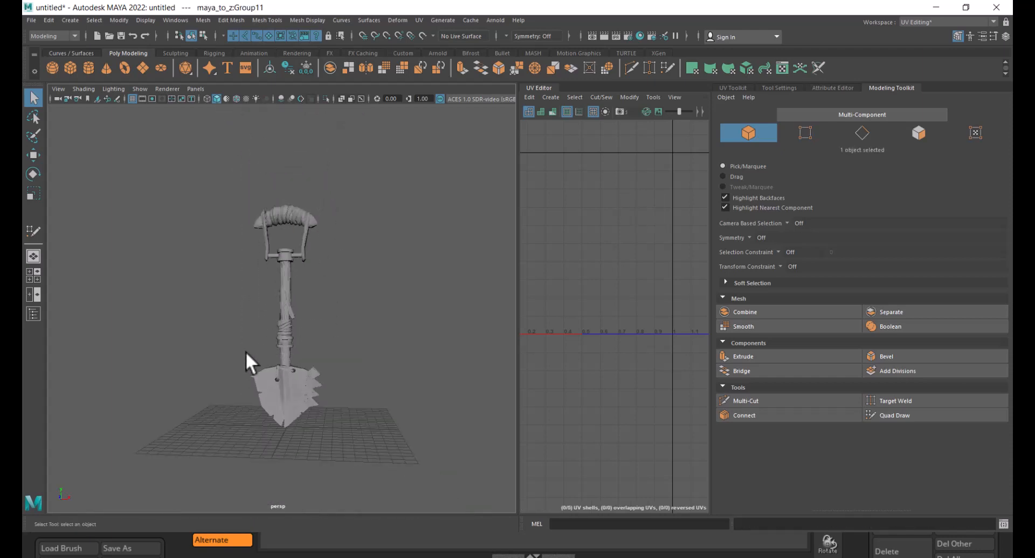
alt+right_drag(310, 312, 324, 310)
right_drag(341, 232, 321, 449)
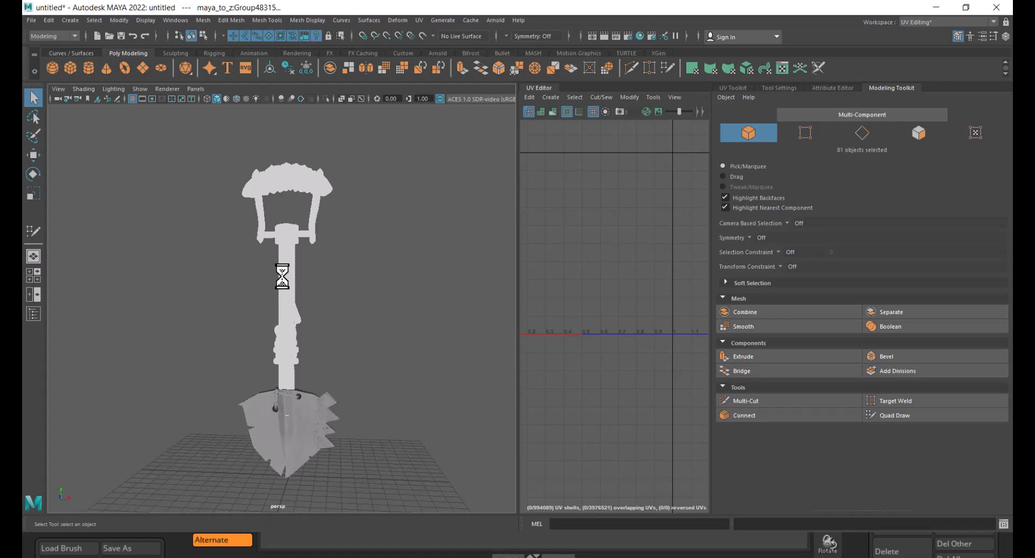
key(alt+Tab)
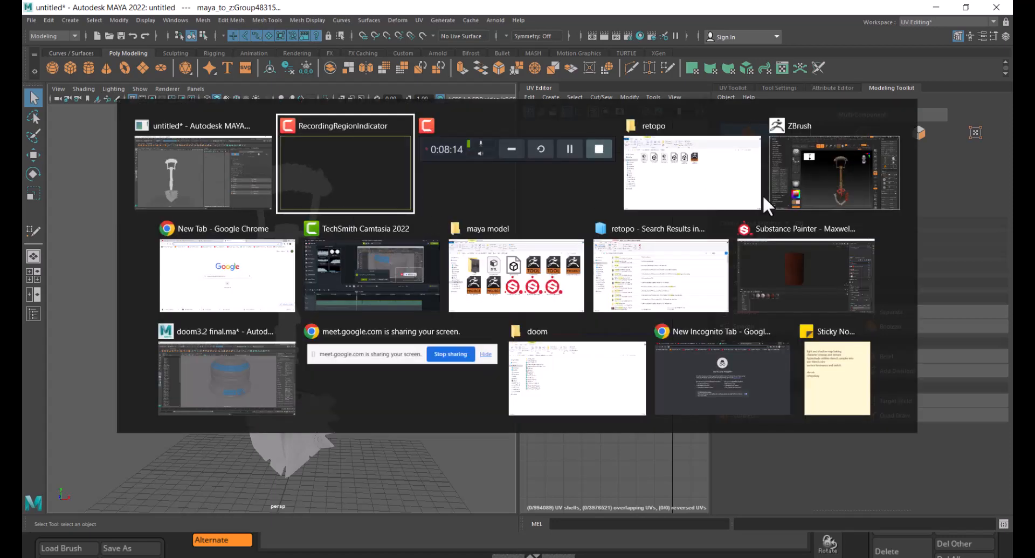
click(832, 183)
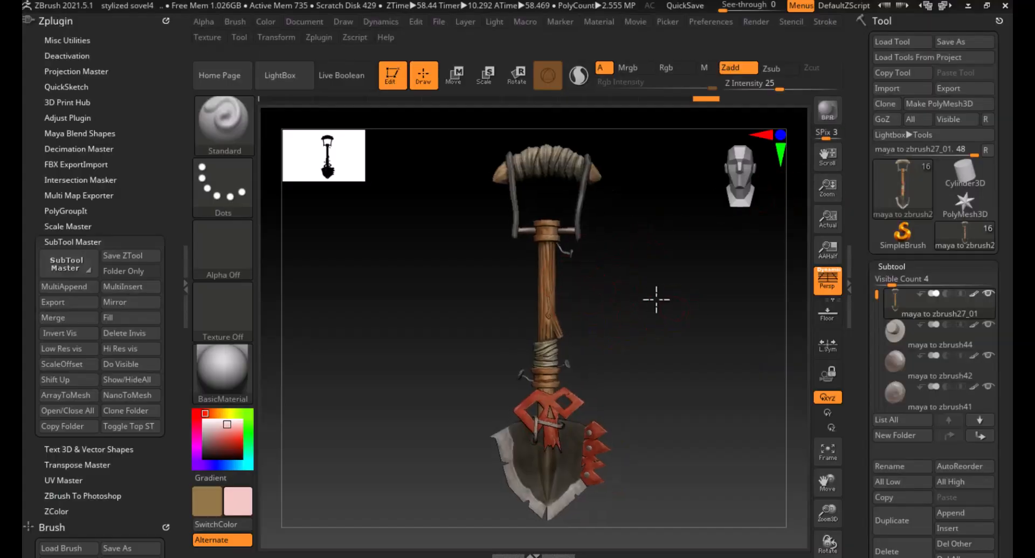
- Open the ZRemesher settings under Geometry and the Decimation Master plugin
alt+drag(657, 300, 646, 302)
drag(863, 336, 862, 237)
click(905, 453)
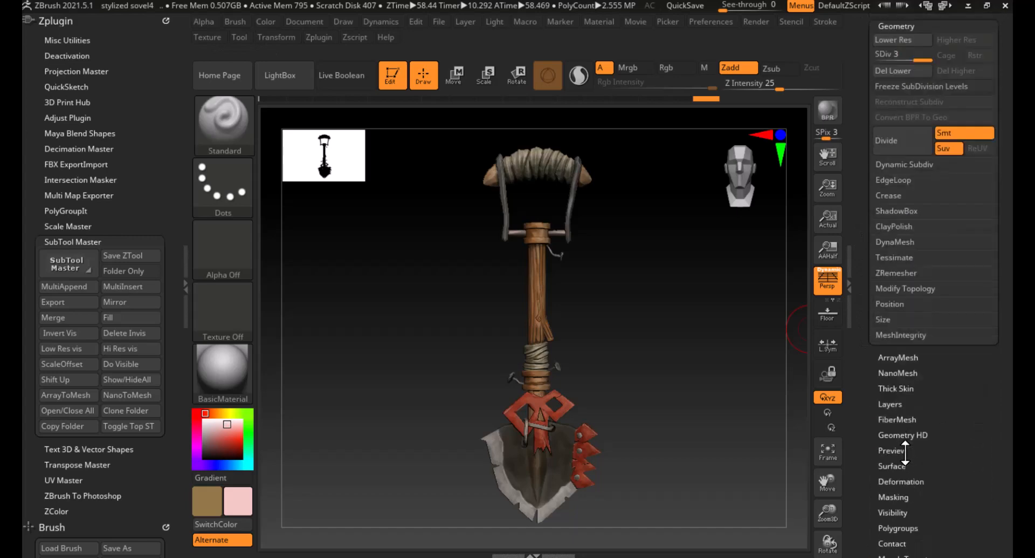
click(896, 272)
click(883, 380)
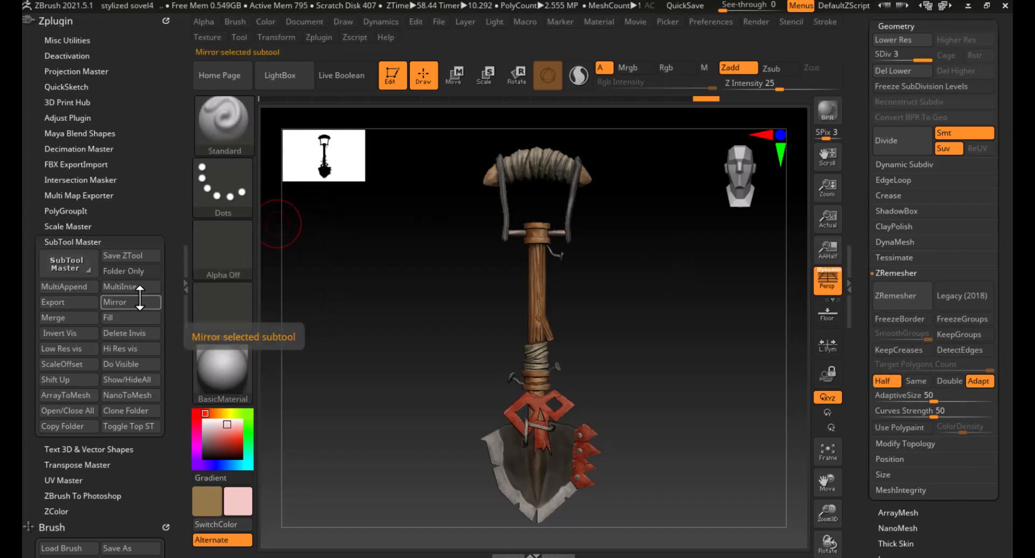
click(81, 242)
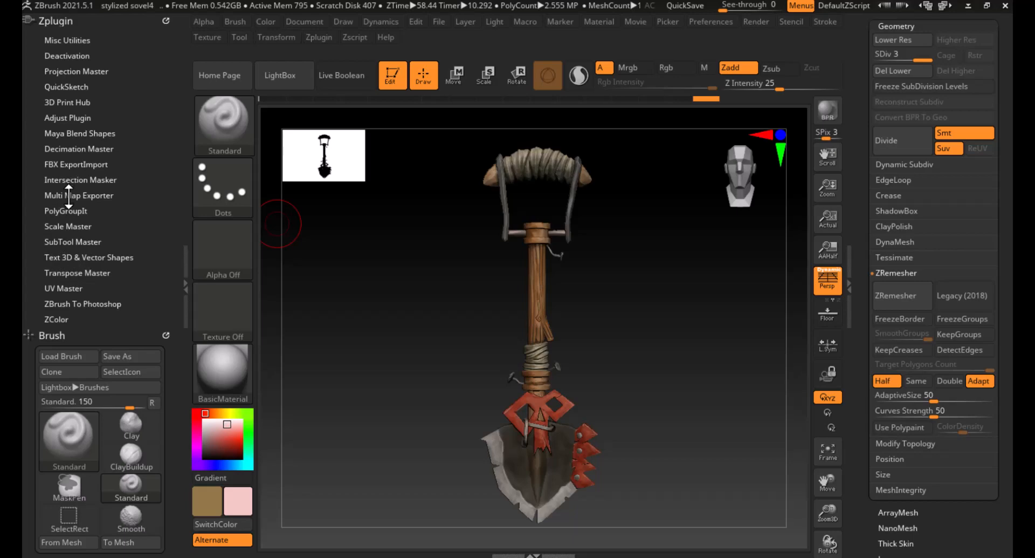
click(76, 151)
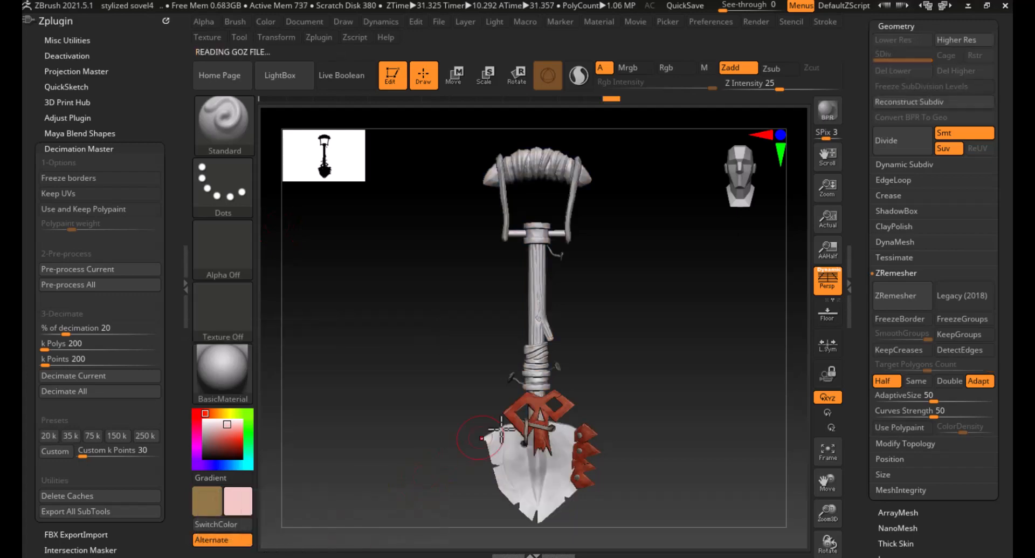
- Export the current shovel tool as the OBJ file maya to zbrush27_01.obj in the retopo folder
drag(622, 373, 631, 373)
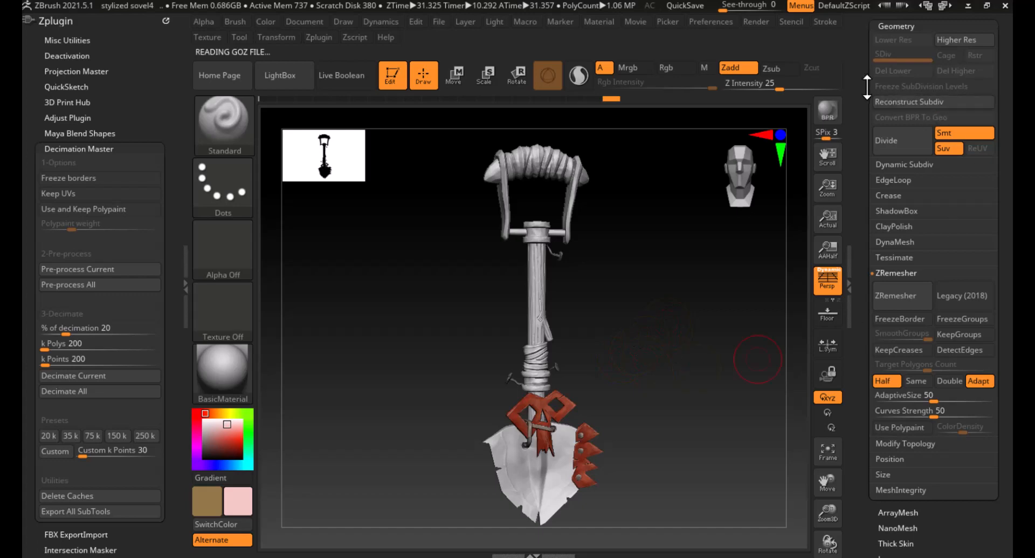
drag(867, 86, 866, 342)
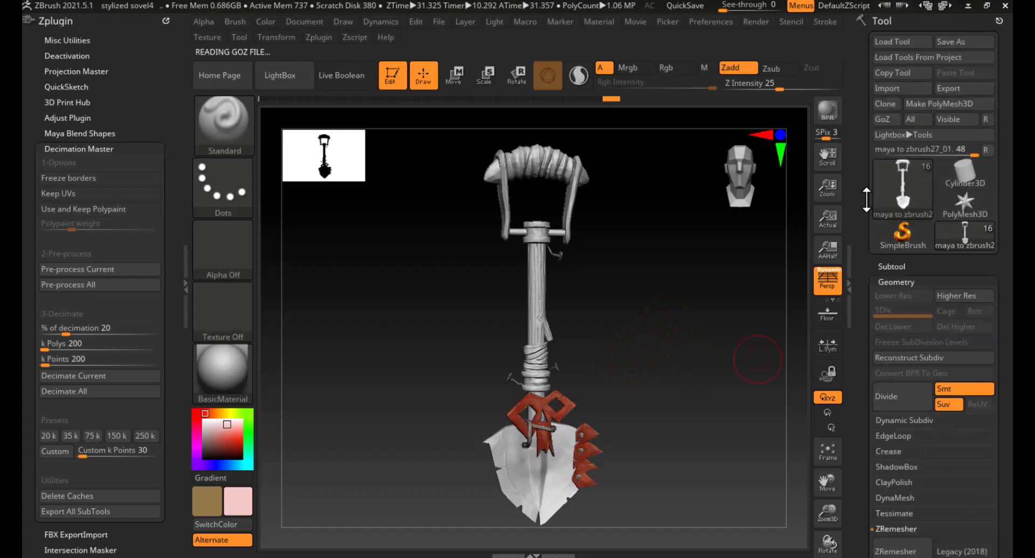
click(957, 88)
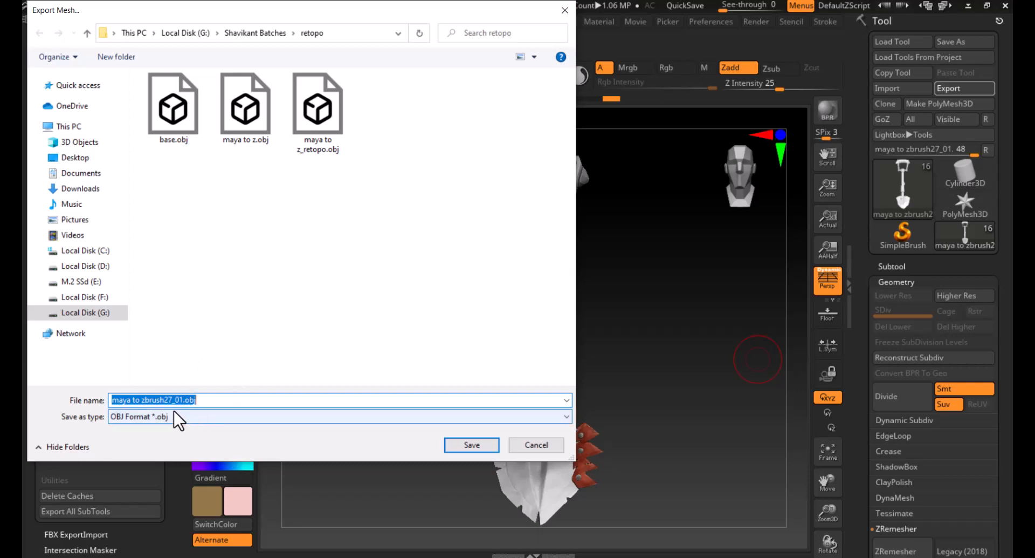
click(468, 447)
- Switch to Maya and start a new empty scene without saving the old one
key(alt+Tab)
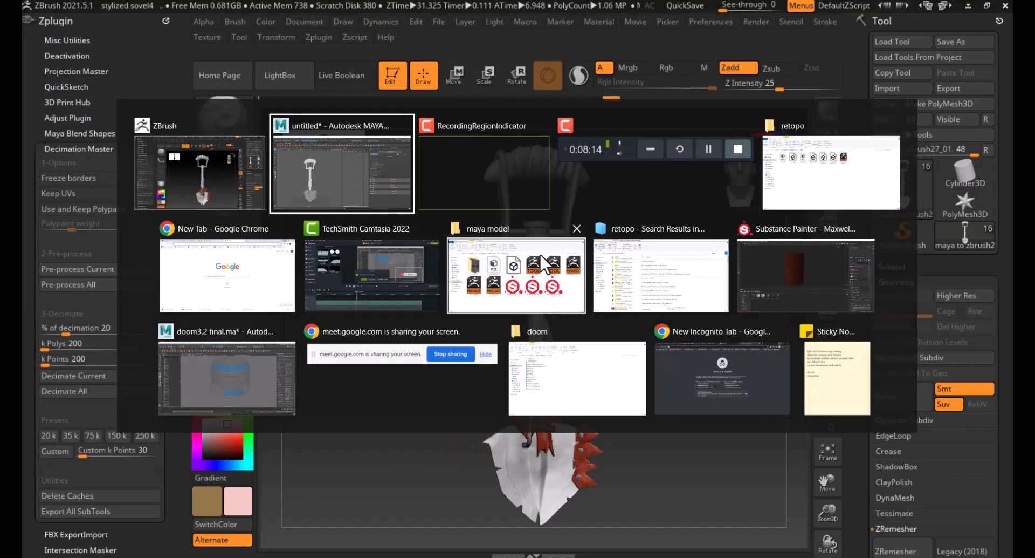
click(348, 187)
mouse_move(408, 323)
alt+mouse_down()
mouse_move(370, 324)
mouse_move(405, 313)
alt+mouse_up()
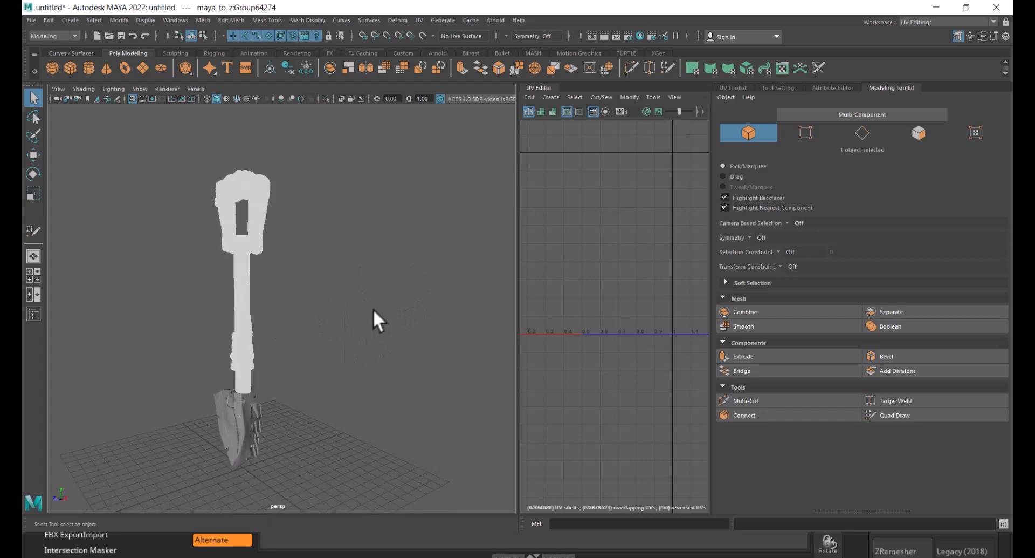
alt+drag(319, 323, 373, 317)
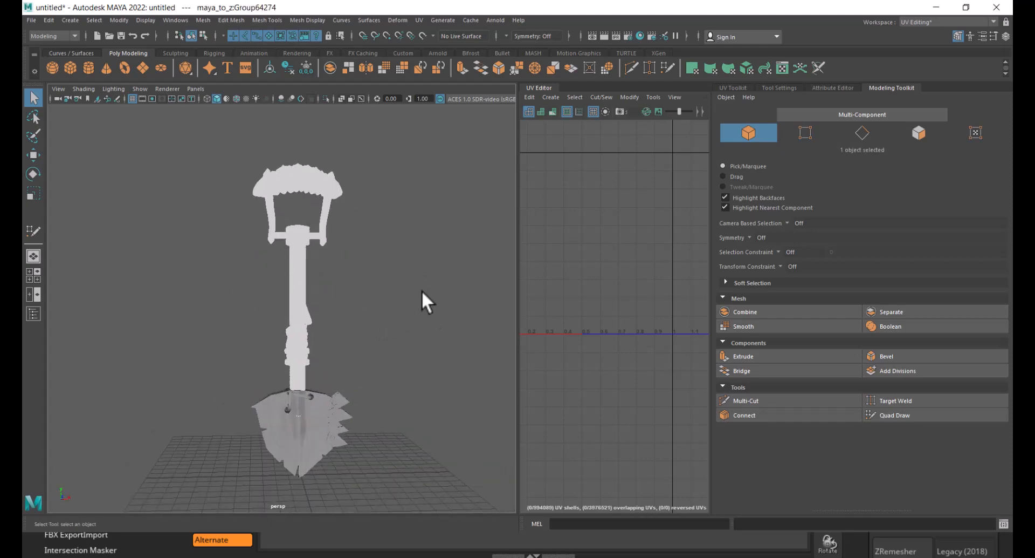
click(24, 19)
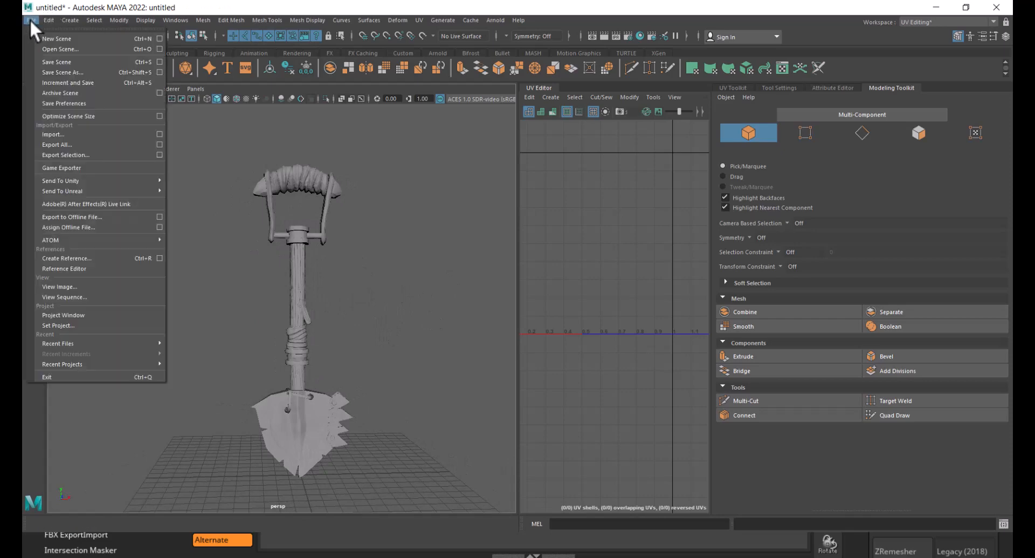
click(53, 41)
click(530, 276)
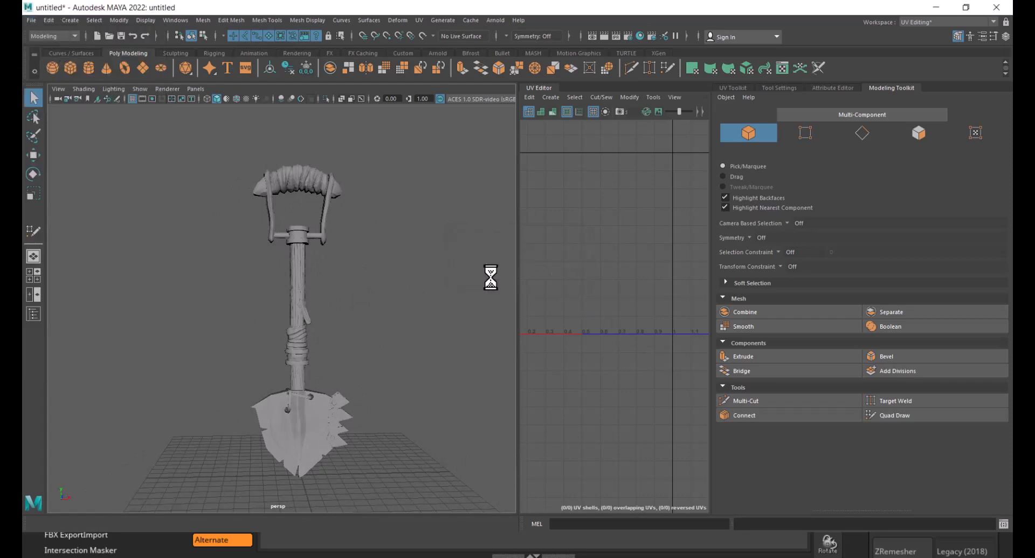
- Import maya to zbrush27_01.obj from the retopo folder into the scene
click(30, 17)
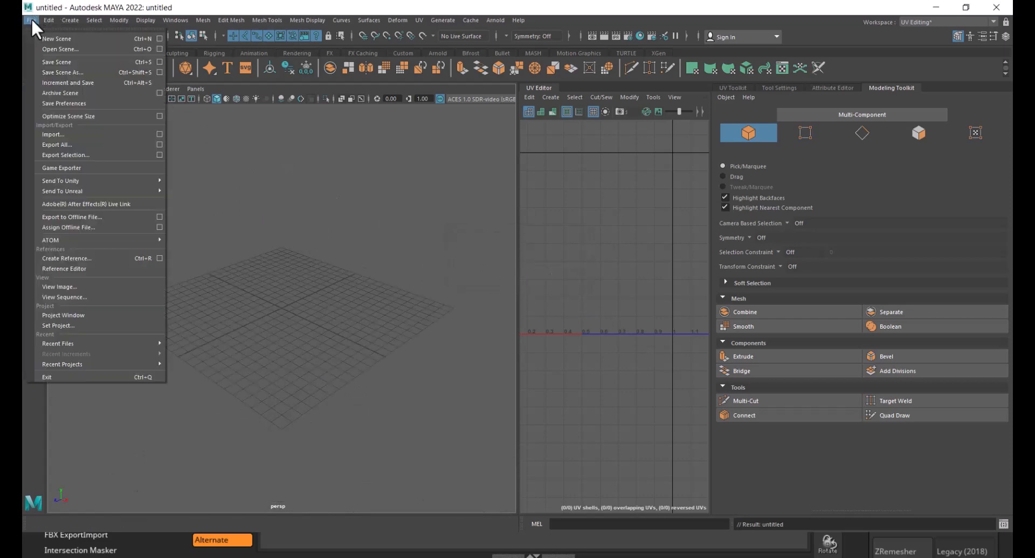
click(81, 134)
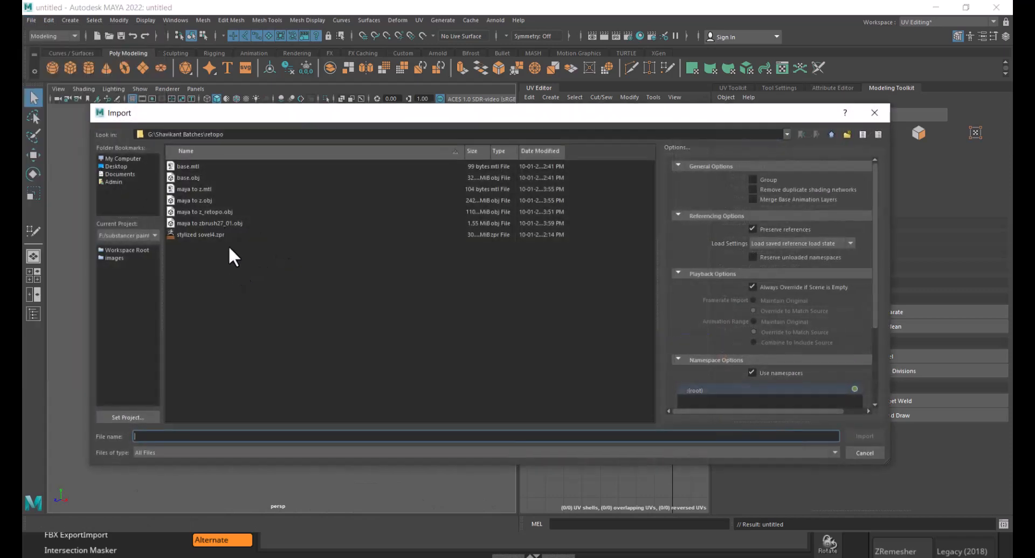
double_click(215, 222)
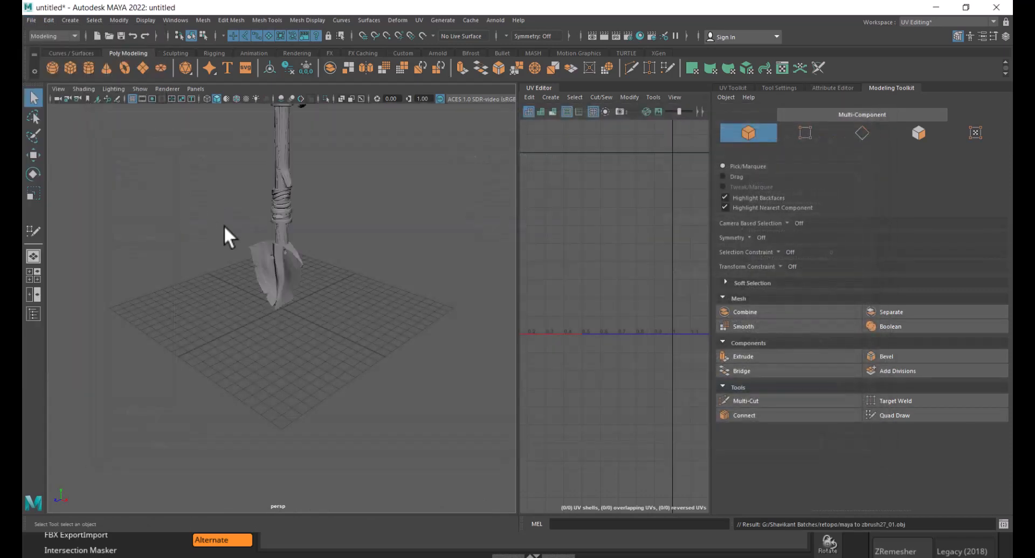
- Select the imported shovel mesh and examine its wireframe along the shaft and blade
alt+drag(351, 297, 400, 305)
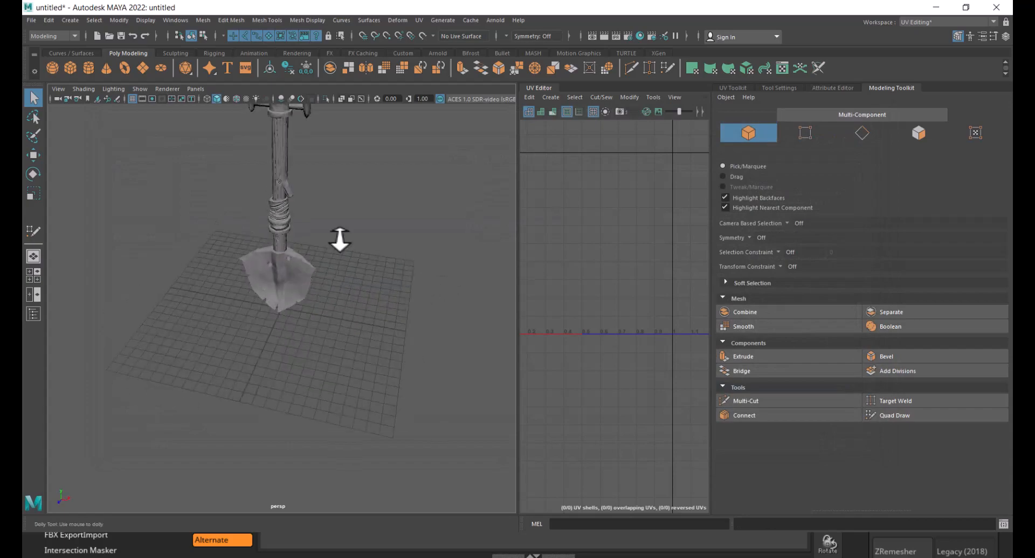
alt+right_drag(340, 238, 377, 283)
alt+middle_drag(377, 283, 369, 398)
click(280, 223)
alt+drag(280, 224, 324, 192)
alt+right_drag(323, 192, 353, 216)
alt+middle_drag(353, 216, 316, 413)
alt+right_drag(318, 423, 355, 412)
alt+middle_drag(279, 397, 355, 296)
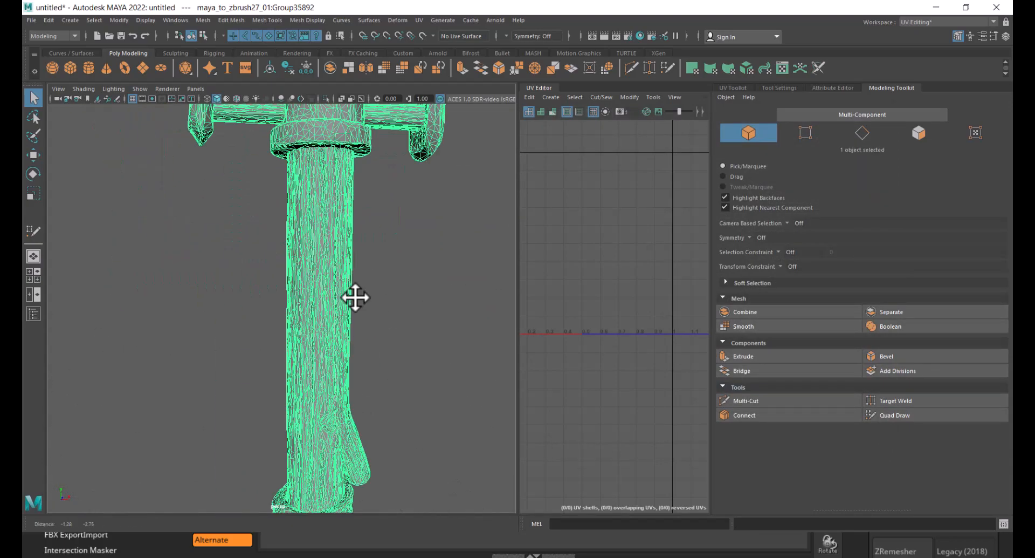
alt+right_drag(356, 296, 331, 293)
alt+drag(332, 284, 351, 287)
alt+middle_drag(353, 413, 361, 222)
alt+right_drag(361, 223, 382, 319)
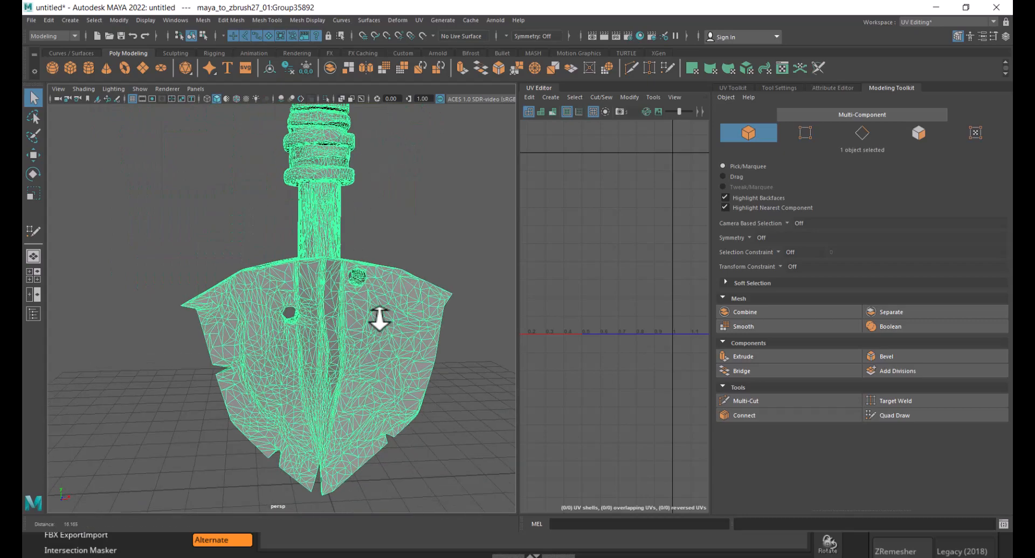
- Make the imported shovel mesh live as the surface for retopology
alt+middle_drag(381, 319, 374, 276)
click(426, 170)
alt+right_drag(318, 291, 338, 322)
click(353, 349)
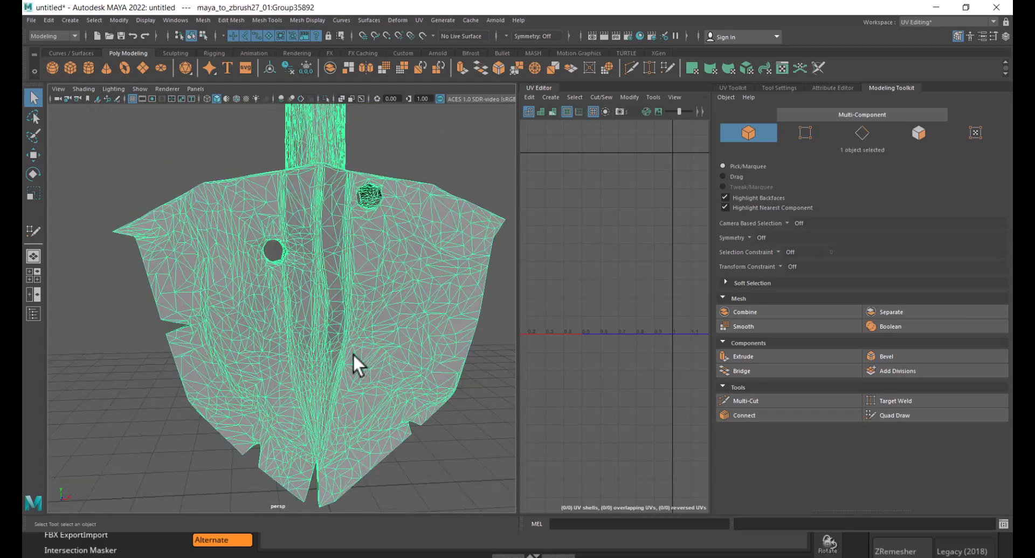
alt+middle_drag(365, 279, 361, 347)
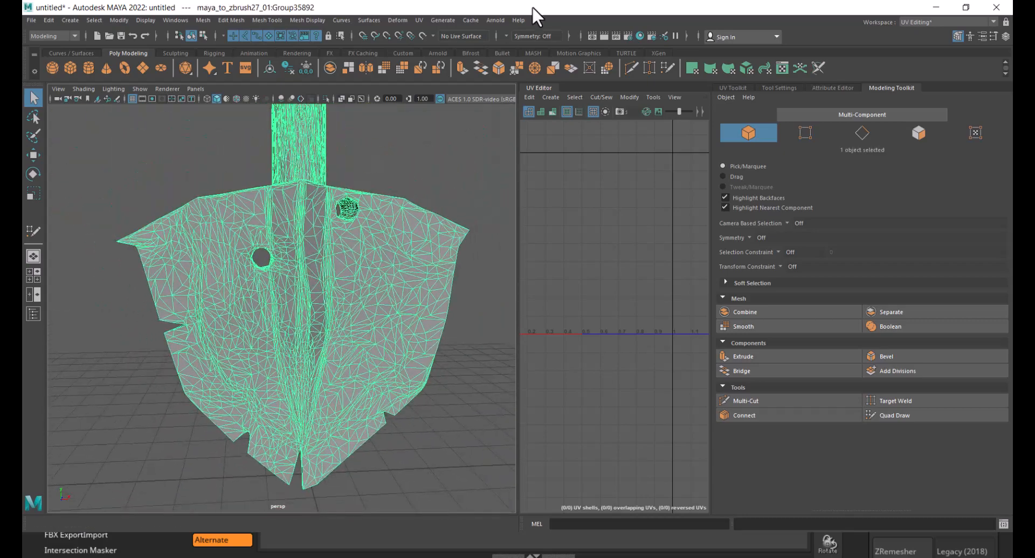
click(423, 36)
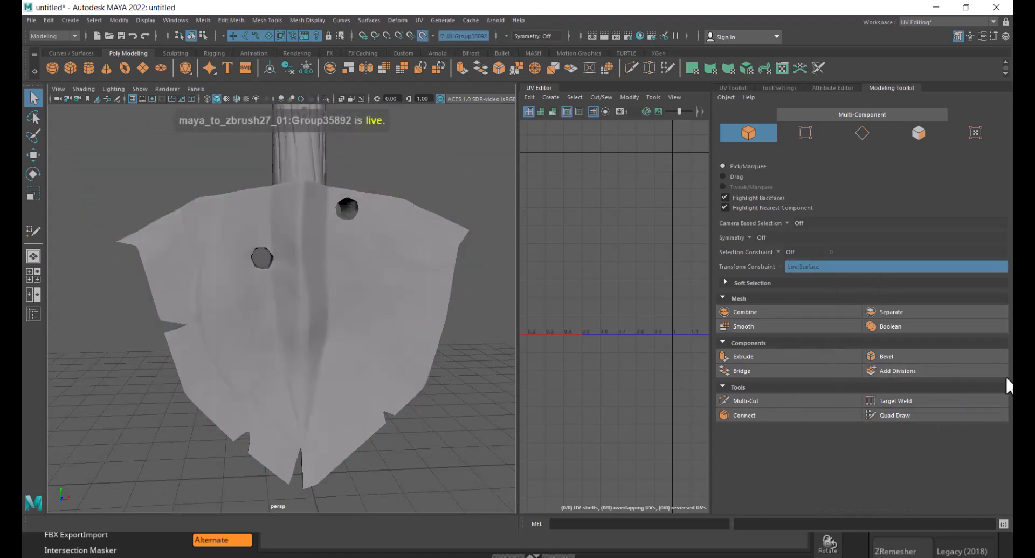
- Start Quad Draw and place dots along the blade's left edge and its centre ridge
click(902, 415)
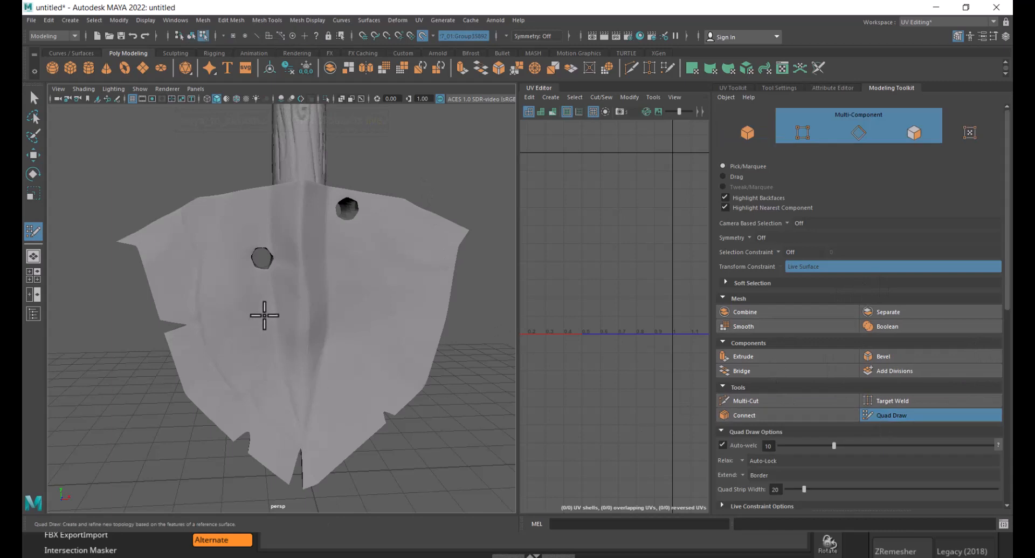
alt+right_drag(261, 314, 284, 308)
click(236, 184)
click(247, 234)
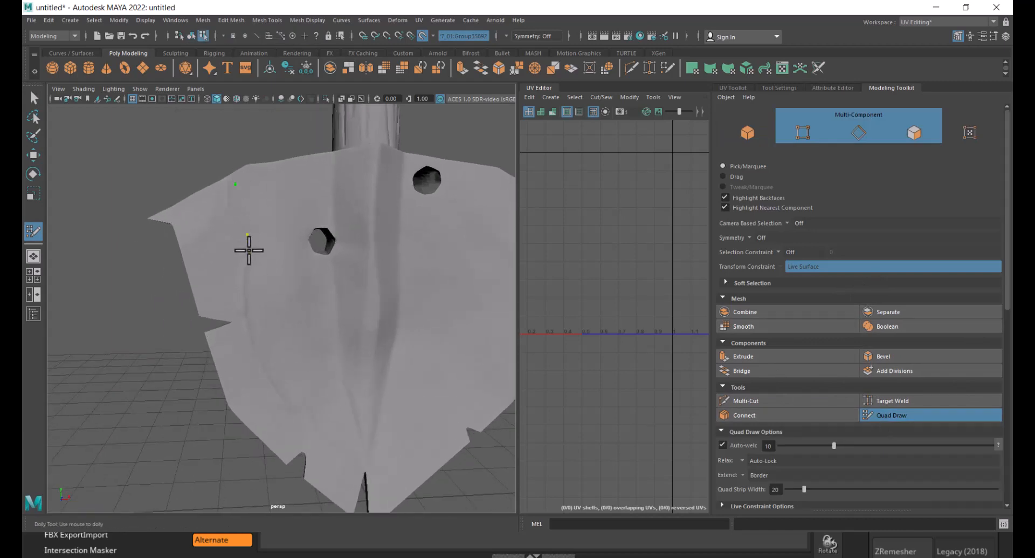
click(245, 319)
click(276, 388)
click(327, 446)
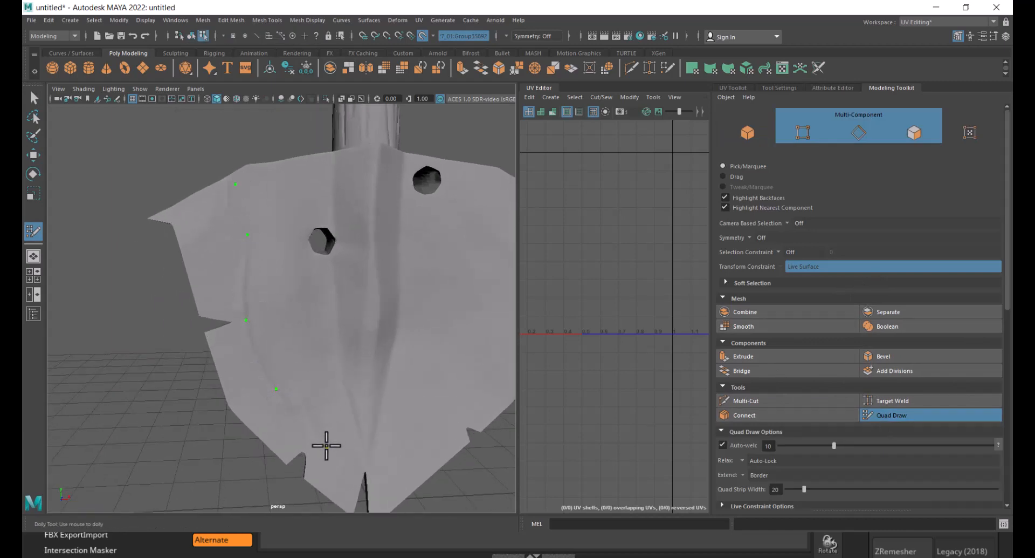
click(361, 464)
click(362, 436)
click(338, 362)
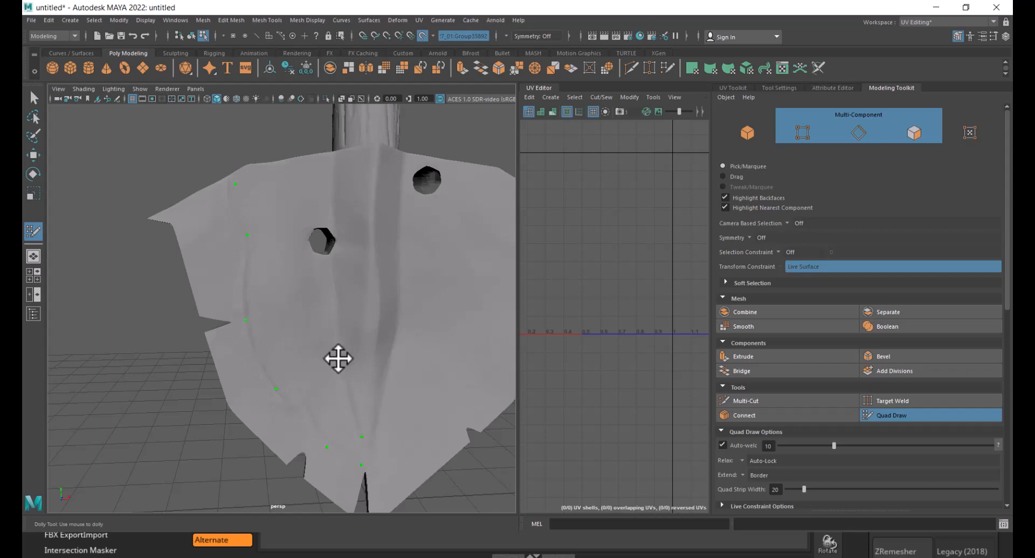
click(335, 295)
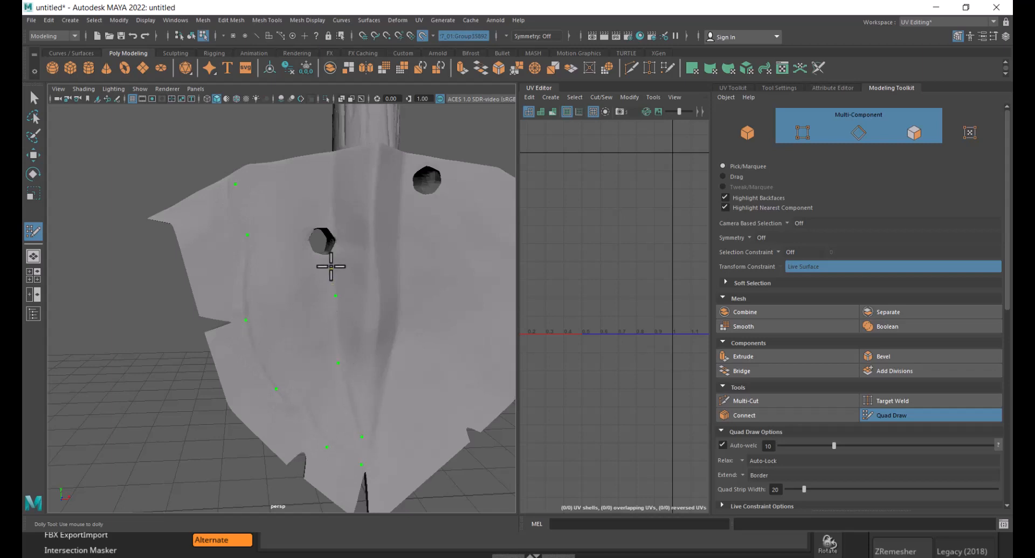
click(331, 266)
click(274, 169)
click(293, 285)
shift+click(255, 197)
- Fill quads between the dots to form a strip down the blade's left side to its tip
shift+click(268, 269)
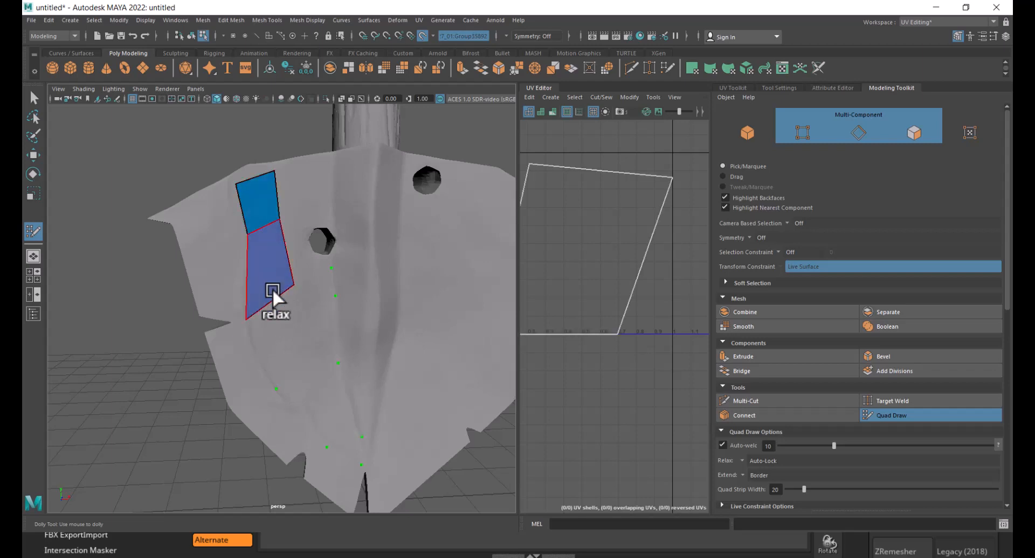
shift+click(294, 368)
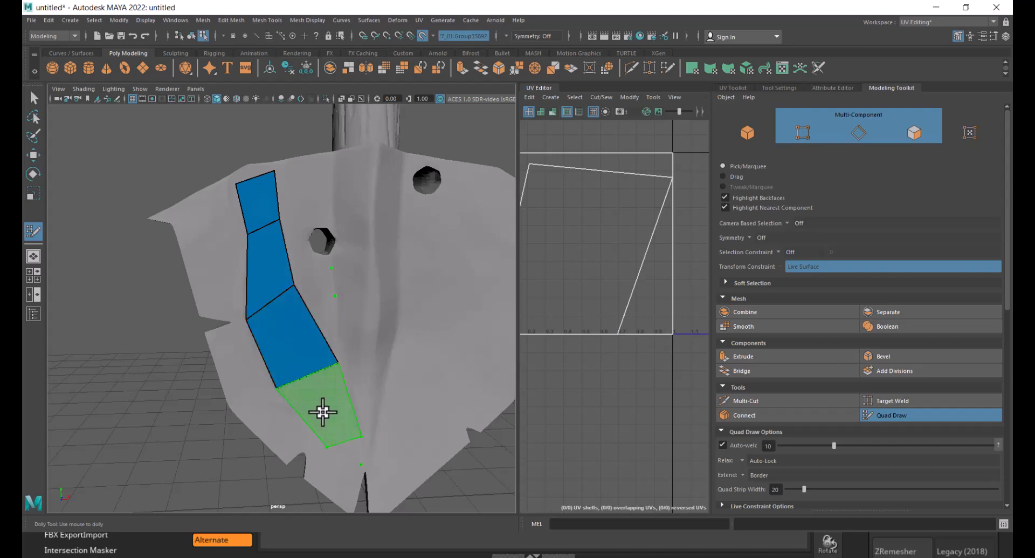
shift+click(324, 413)
mouse_move(403, 453)
alt+middle_down()
mouse_move(365, 271)
mouse_move(340, 311)
alt+middle_up()
scroll(362, 270, up, 4)
shift+click(324, 271)
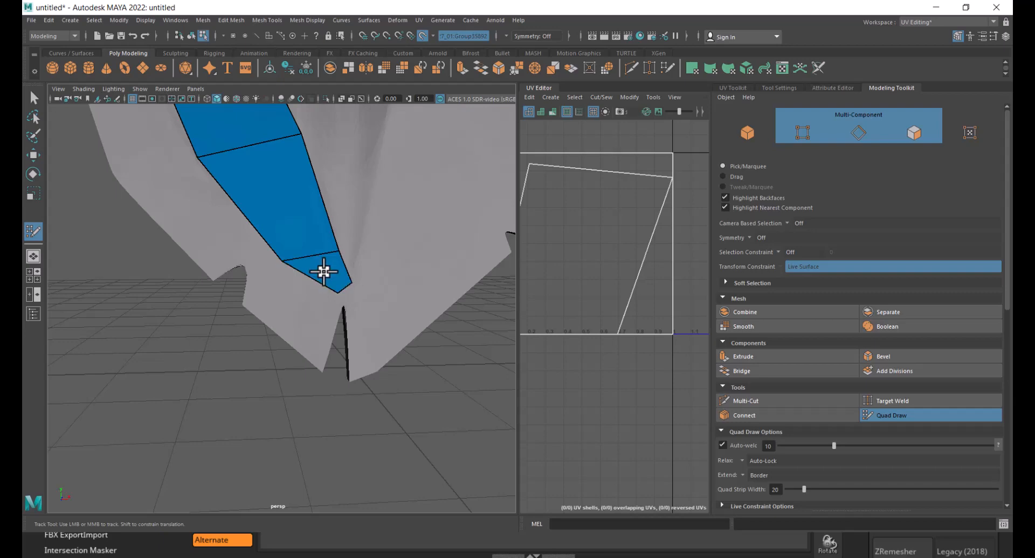
- Move the strip's upper vertices outward to follow the blade's top edge
alt+middle_drag(364, 247, 372, 356)
scroll(351, 299, down, 3)
scroll(332, 262, up, 1)
alt+middle_drag(330, 262, 327, 342)
scroll(323, 339, up, 1)
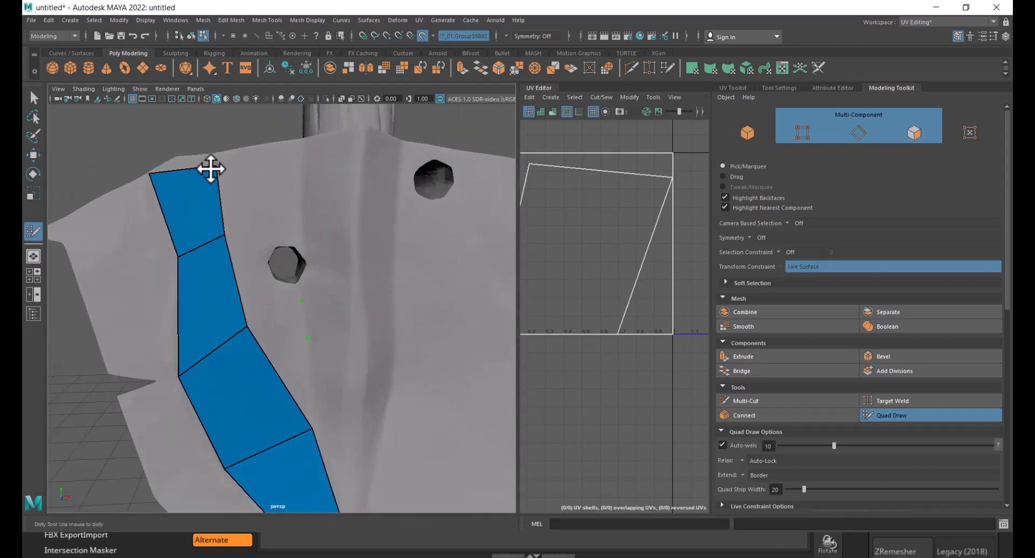
mouse_move(211, 167)
mouse_down()
mouse_move(219, 155)
mouse_move(182, 156)
mouse_up()
alt+middle_drag(264, 258, 245, 231)
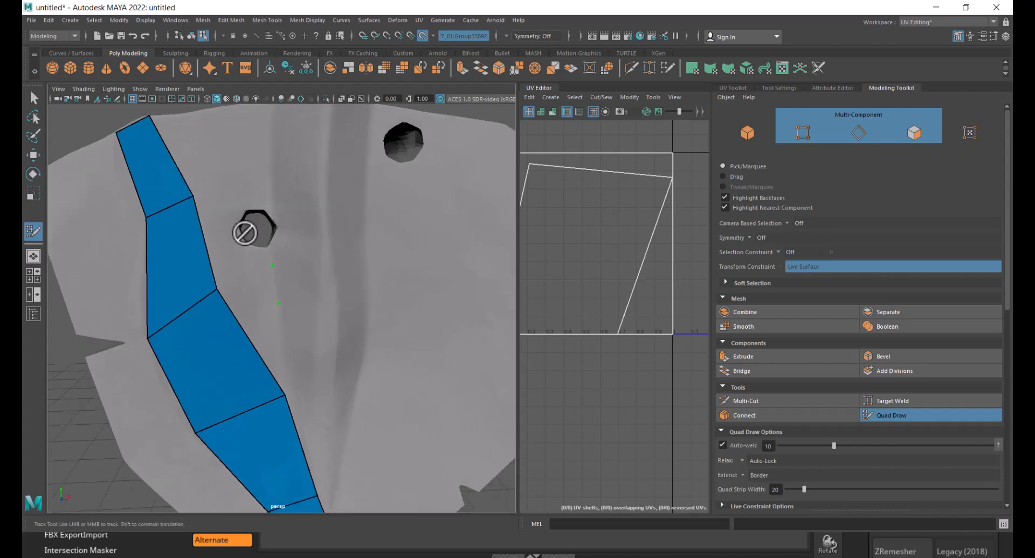
- Place dots around the left hole and fill a quad at the blade's top edge beside the strip
scroll(248, 242, up, 1)
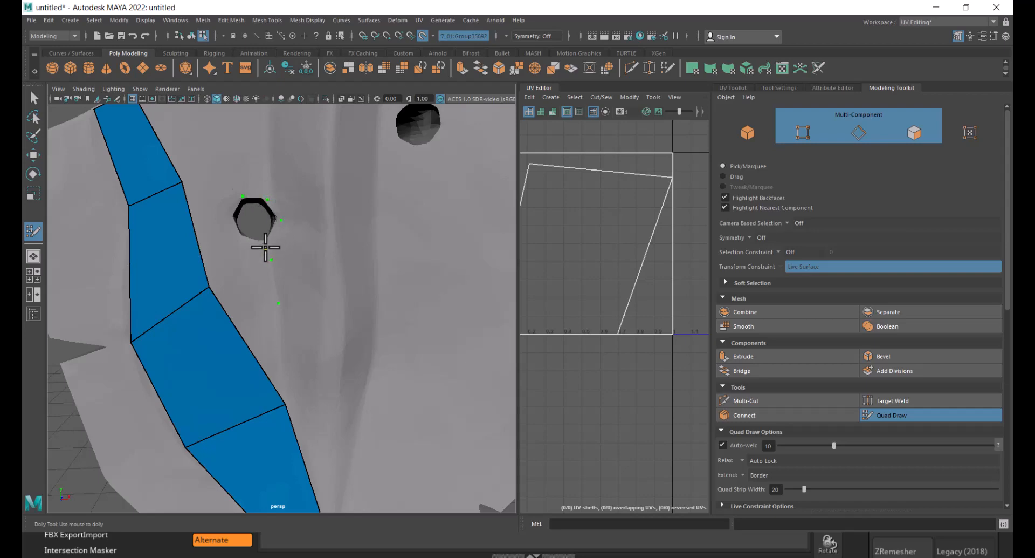
click(237, 239)
click(229, 218)
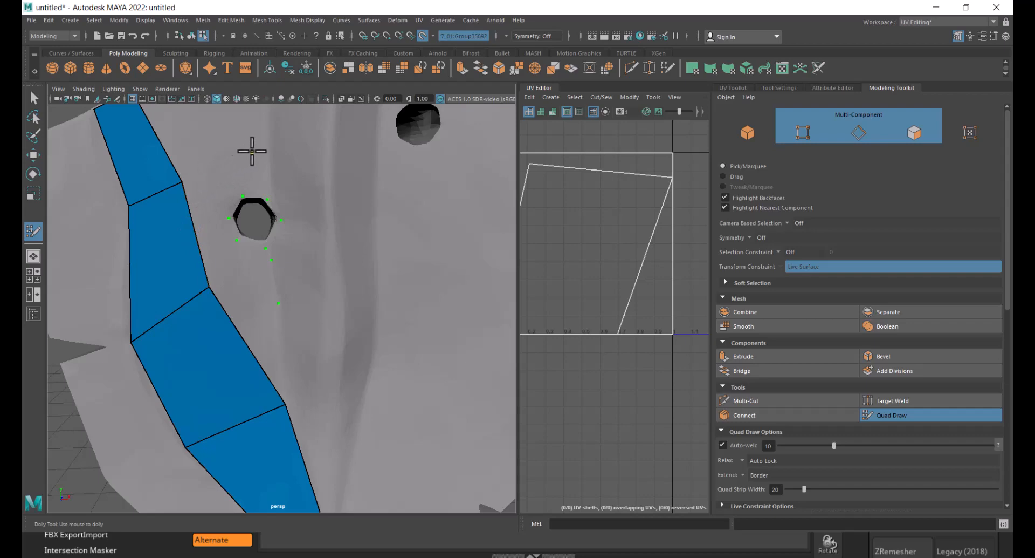
click(246, 153)
alt+middle_drag(288, 190, 317, 224)
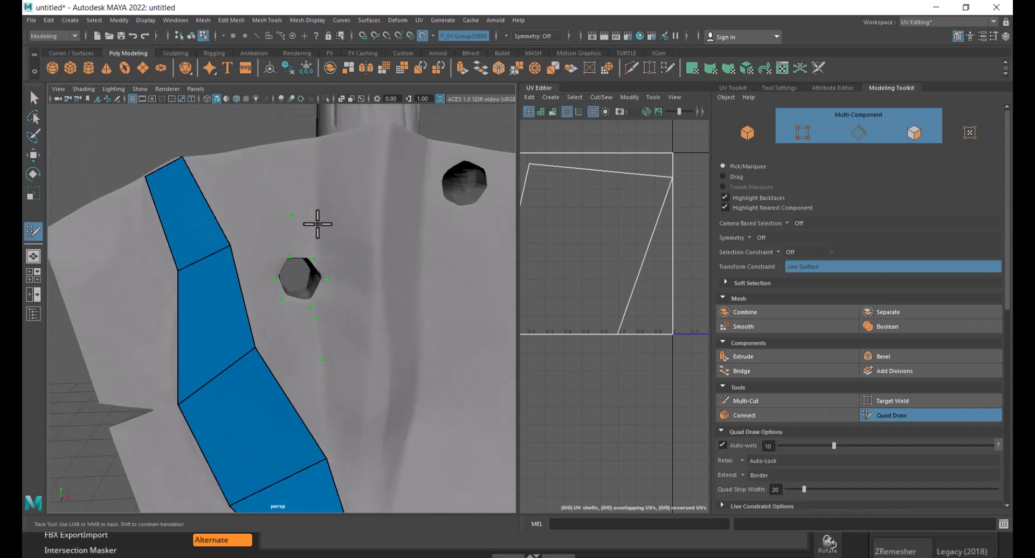
alt+right_drag(317, 224, 329, 238)
alt+middle_drag(277, 127, 305, 176)
click(311, 174)
alt+right_drag(305, 175, 299, 168)
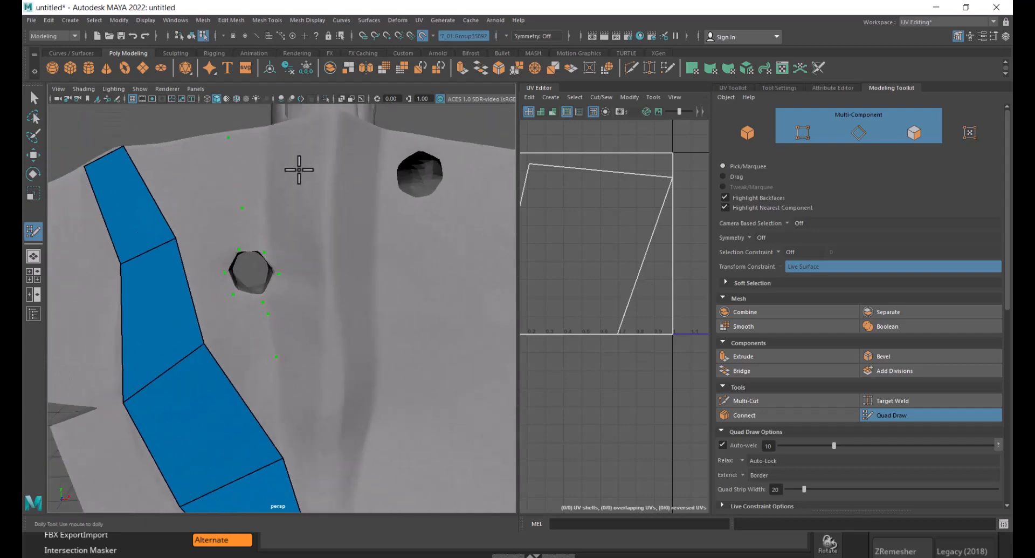
click(271, 132)
shift+click(248, 172)
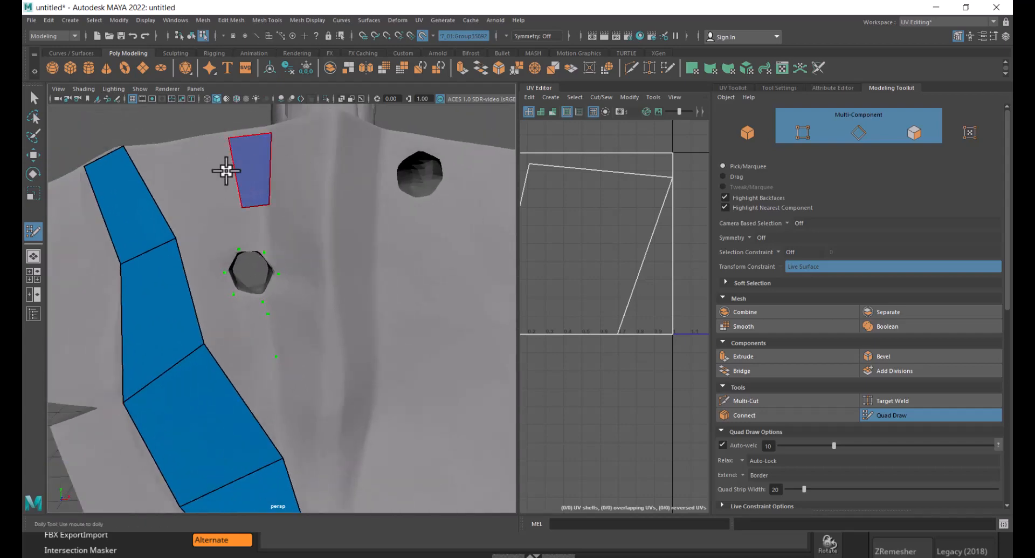
- Fill a quad between the blade strip and the centre below the left hole, adjusting its lower edge
shift+click(199, 176)
alt+middle_drag(310, 210, 330, 124)
alt+right_drag(330, 124, 296, 232)
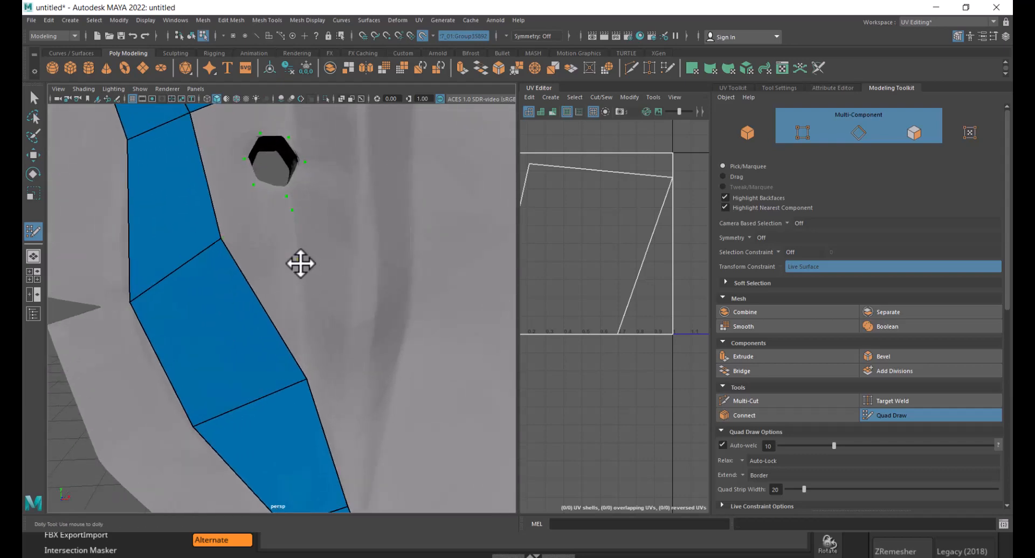
mouse_move(301, 262)
mouse_down()
mouse_move(314, 298)
mouse_move(305, 319)
mouse_up()
shift+click(282, 308)
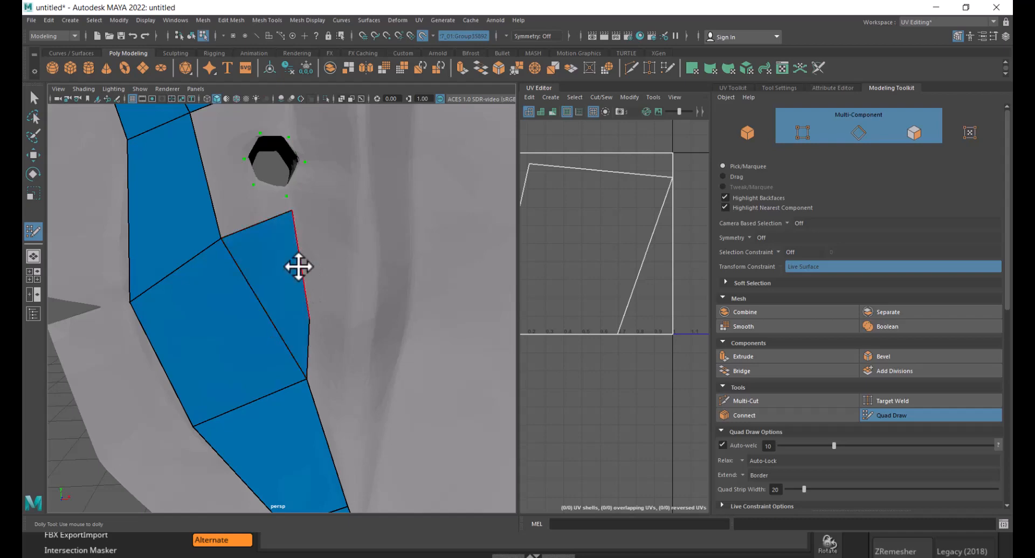
alt+middle_drag(298, 268, 310, 354)
- Place dots down the blade's centre line from the top edge toward the tip
alt+right_drag(374, 329, 351, 295)
alt+middle_drag(351, 294, 311, 232)
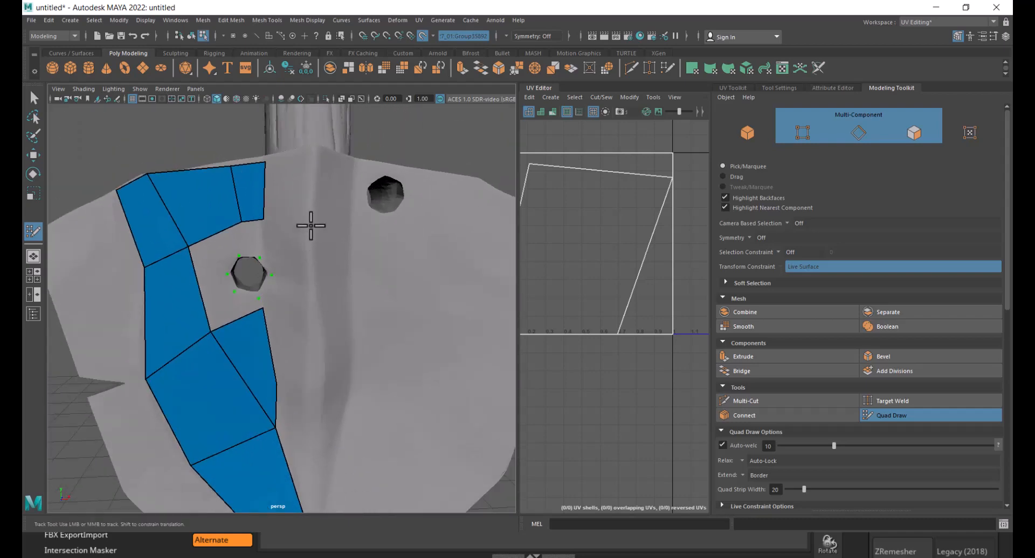
click(316, 156)
click(312, 213)
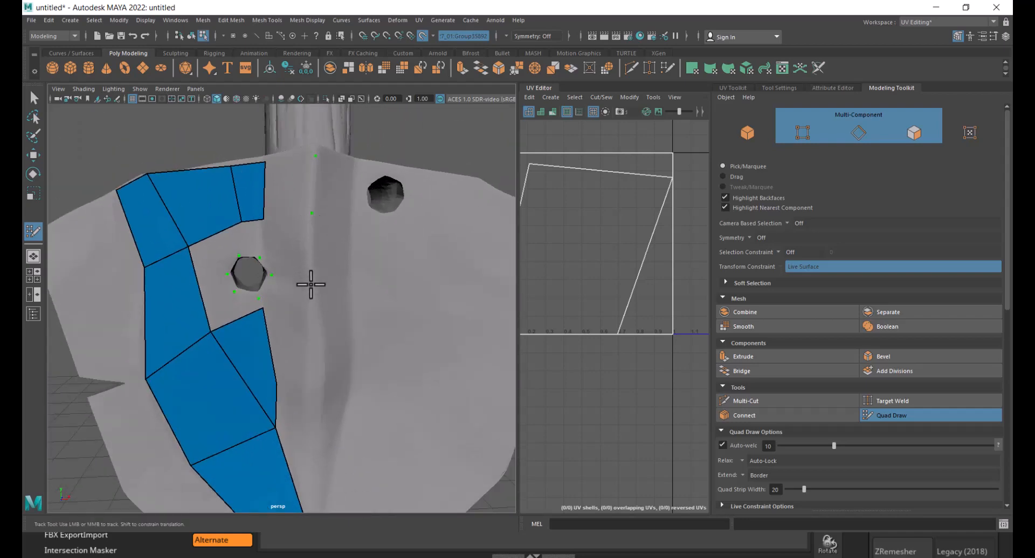
alt+middle_drag(312, 312, 316, 225)
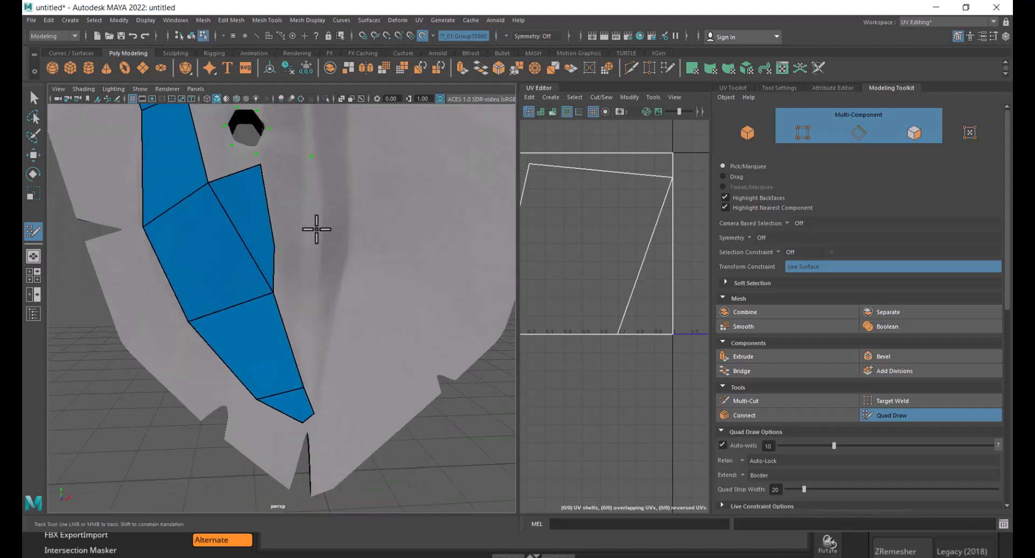
alt+right_drag(317, 224, 316, 234)
click(318, 331)
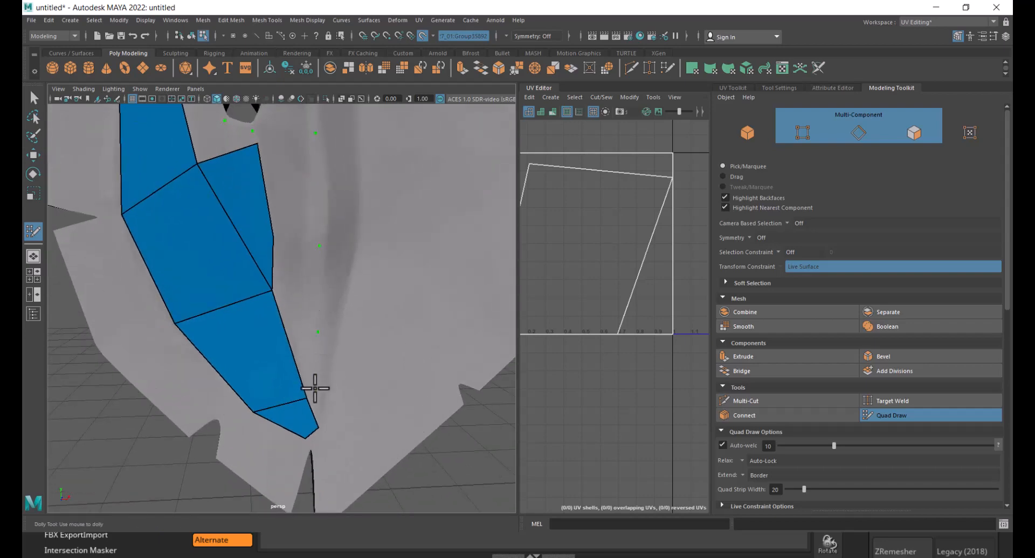
- Fill quads along the centre line from the blade tip up toward the left hole
mouse_move(307, 399)
mouse_down()
mouse_move(295, 398)
mouse_move(306, 423)
mouse_up()
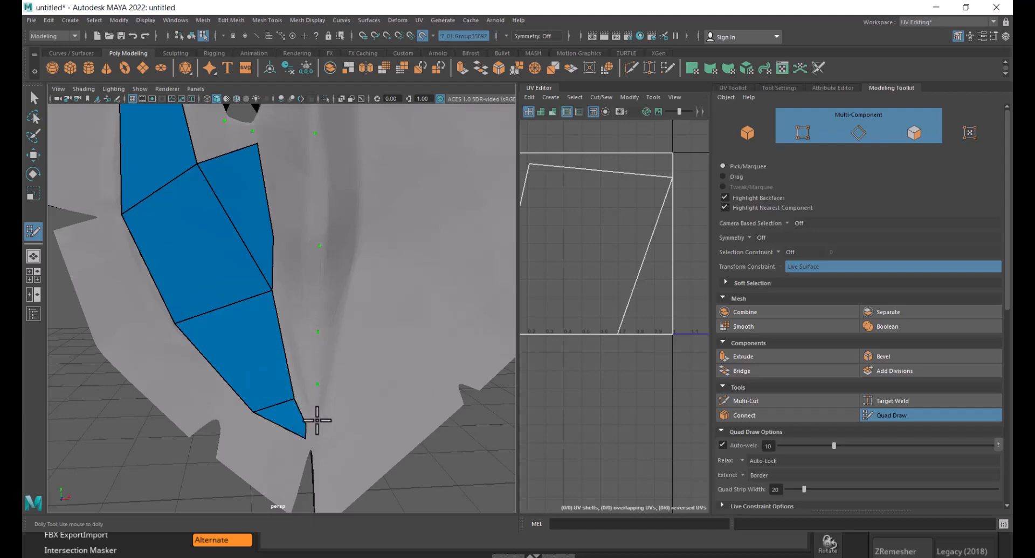
shift+click(302, 393)
shift+click(300, 348)
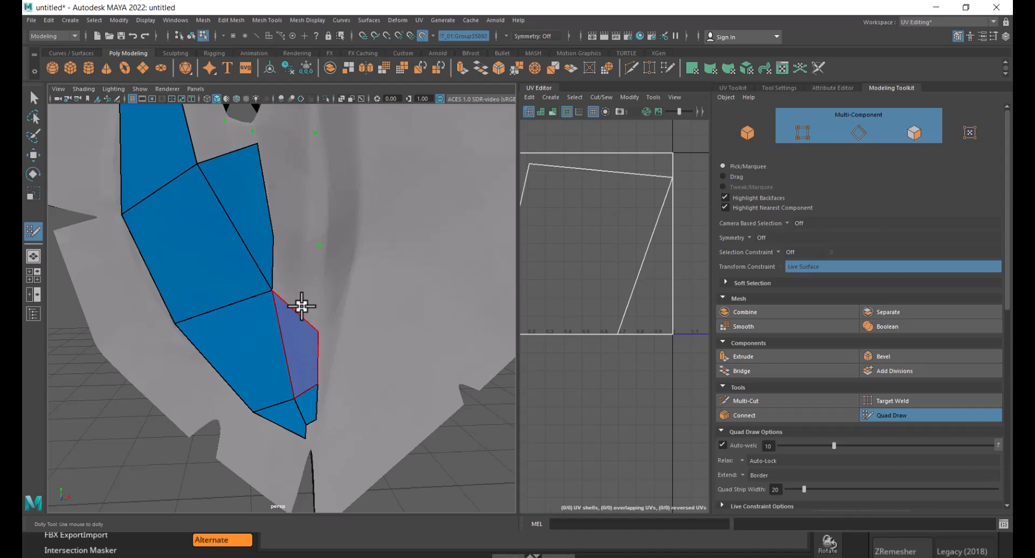
shift+click(303, 271)
alt+middle_drag(324, 238, 337, 284)
shift+click(332, 281)
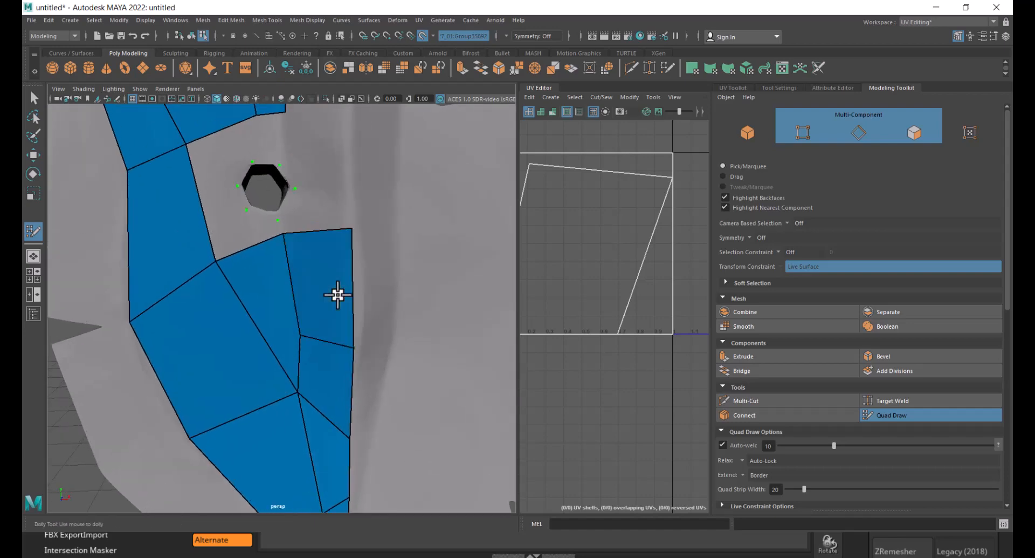
- Switch to the Chrome incognito window and open the YouTube channel tab
scroll(339, 296, down, 8)
mouse_move(337, 298)
alt+mouse_down()
mouse_move(296, 310)
mouse_move(325, 311)
alt+mouse_up()
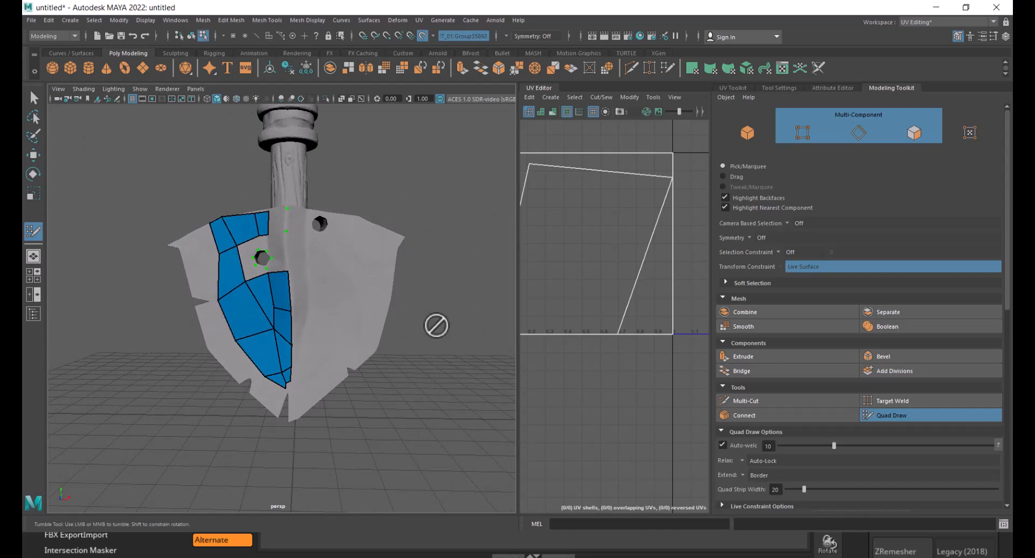
key(alt+Tab)
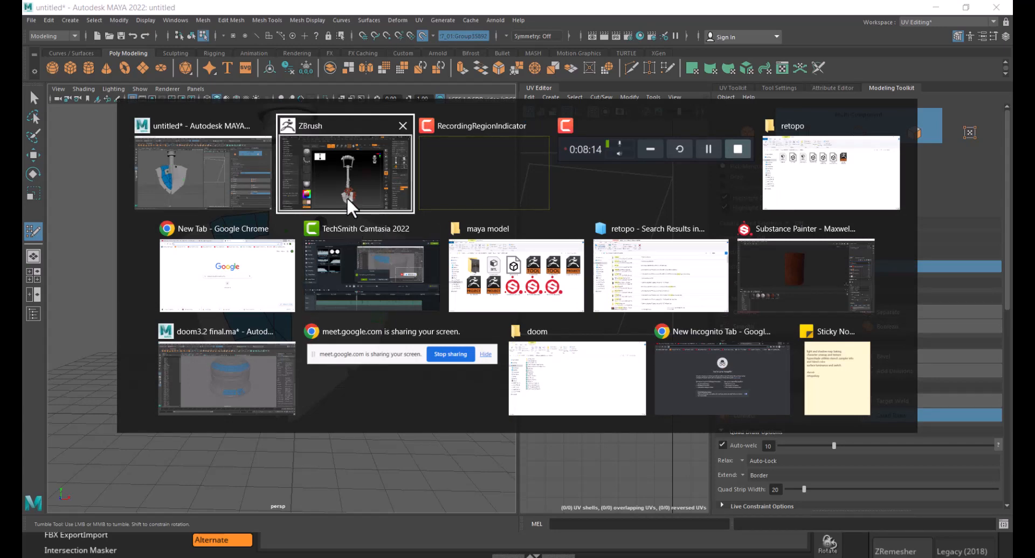
click(716, 377)
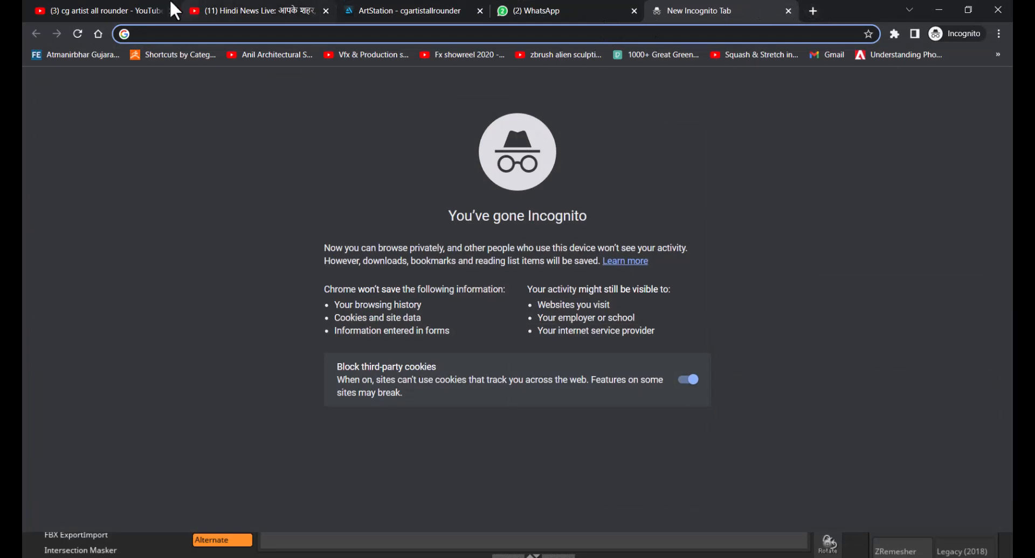
click(135, 11)
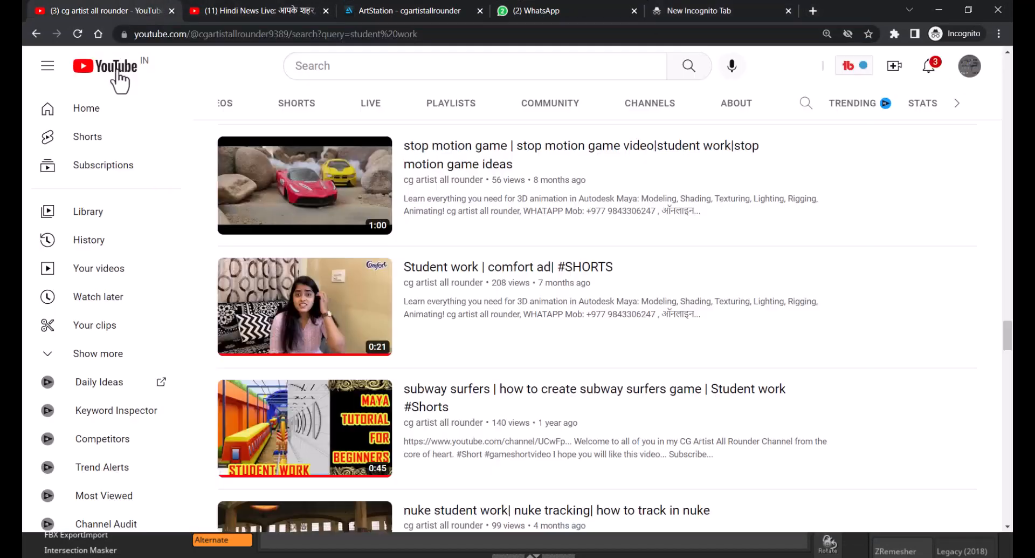
- Open the channel's videos and search them for shovel
click(228, 107)
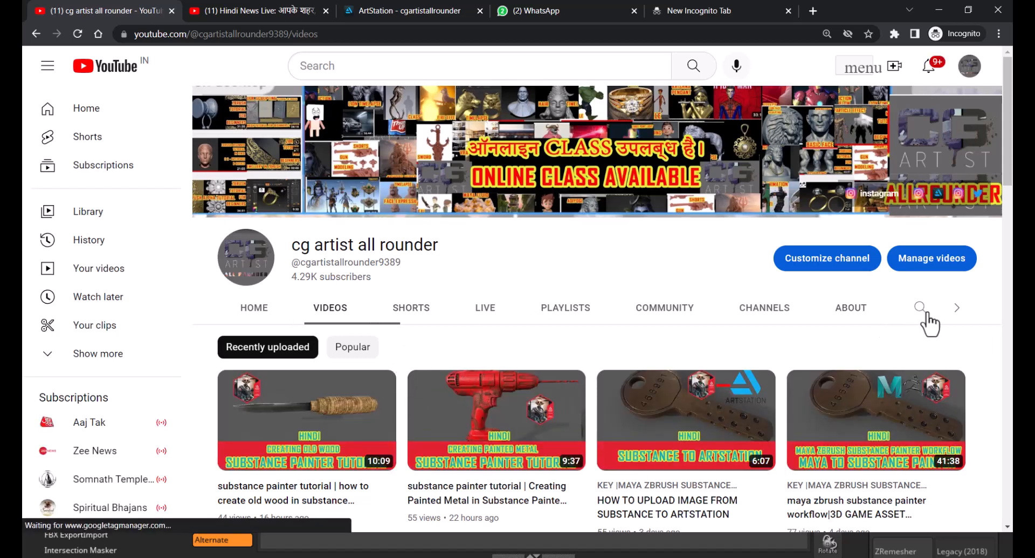
click(920, 307)
text(shovel)
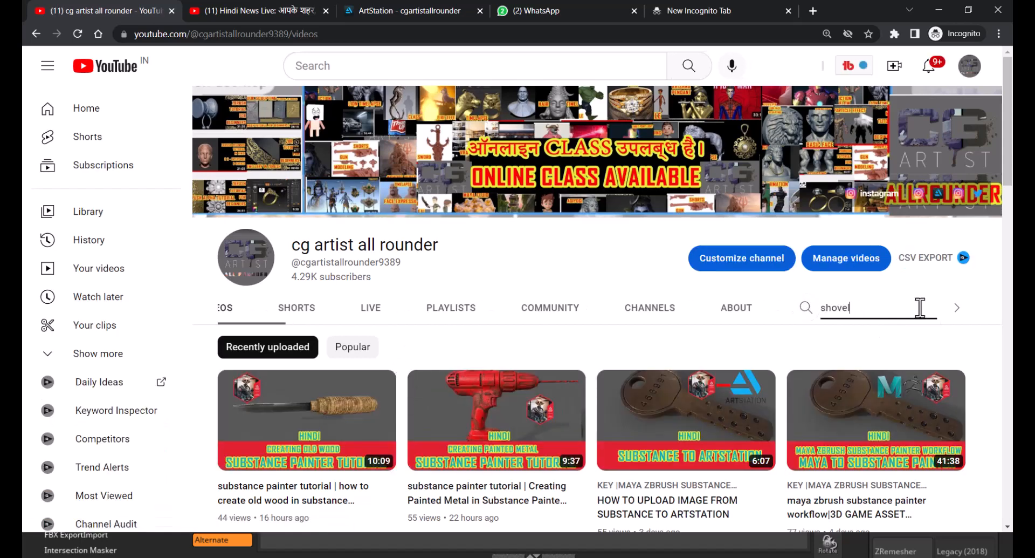
key(Return)
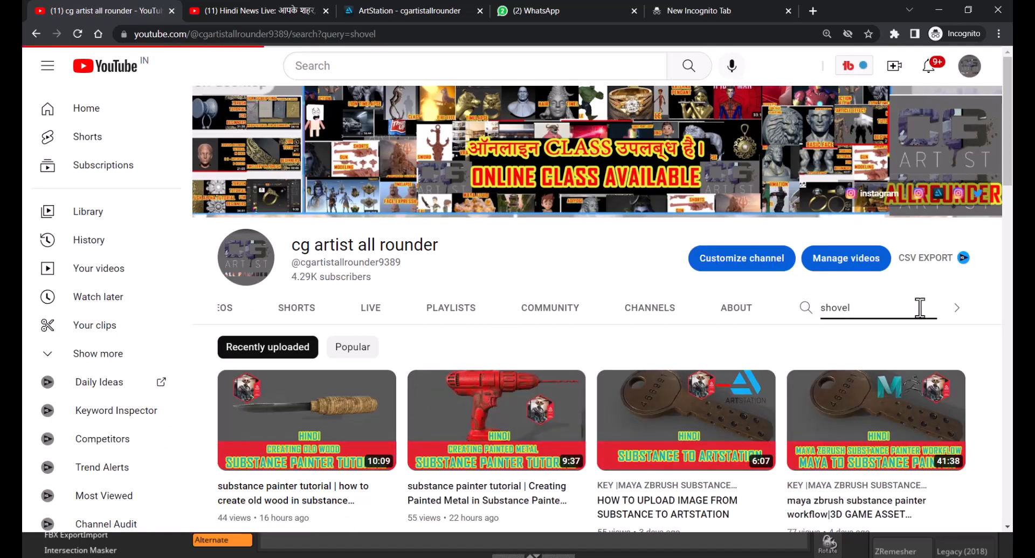
- Open the stylize shovel playlist, pause the ad, and open the 'maya to zbrush| pt 2' video
scroll(620, 391, down, 3)
scroll(616, 384, down, 3)
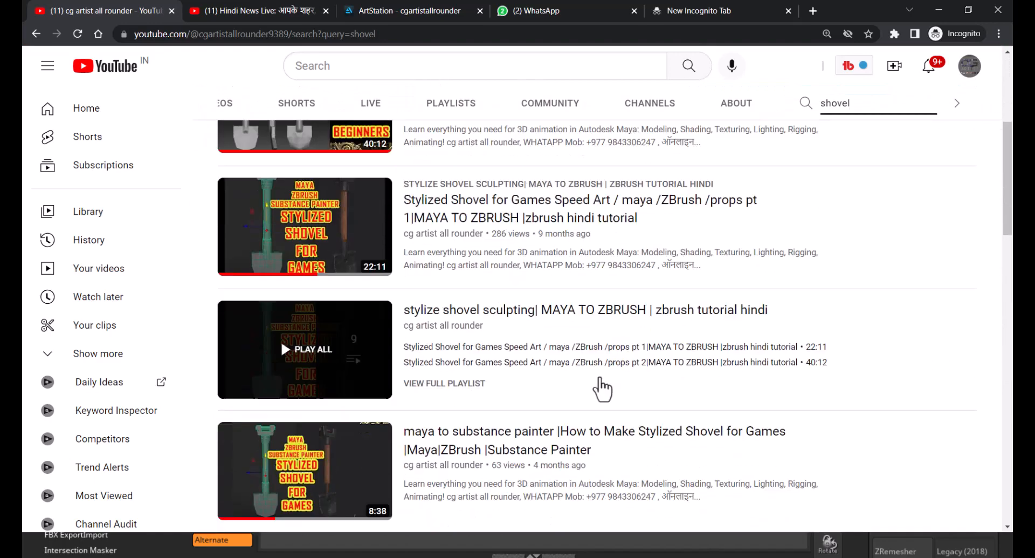
click(302, 264)
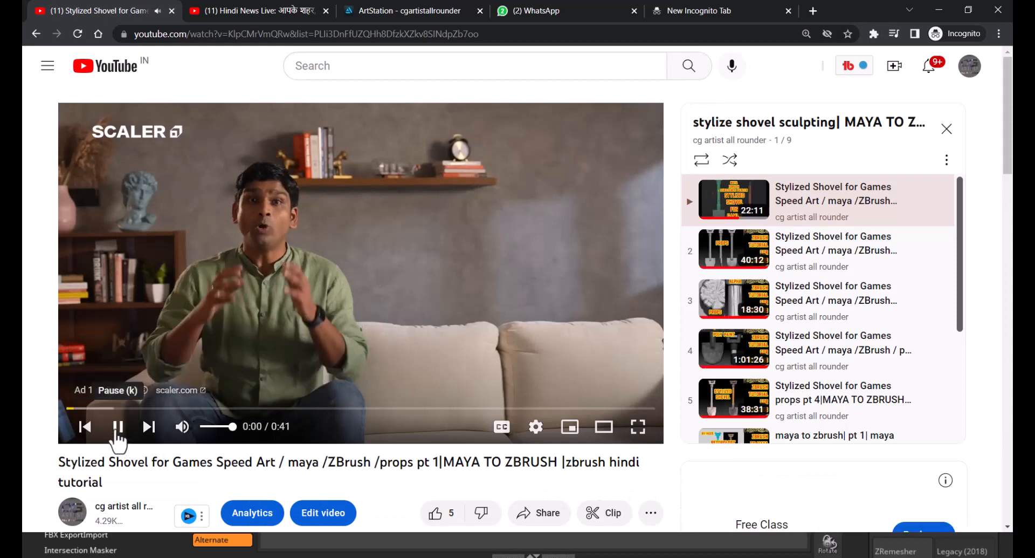
click(117, 429)
scroll(819, 353, down, 4)
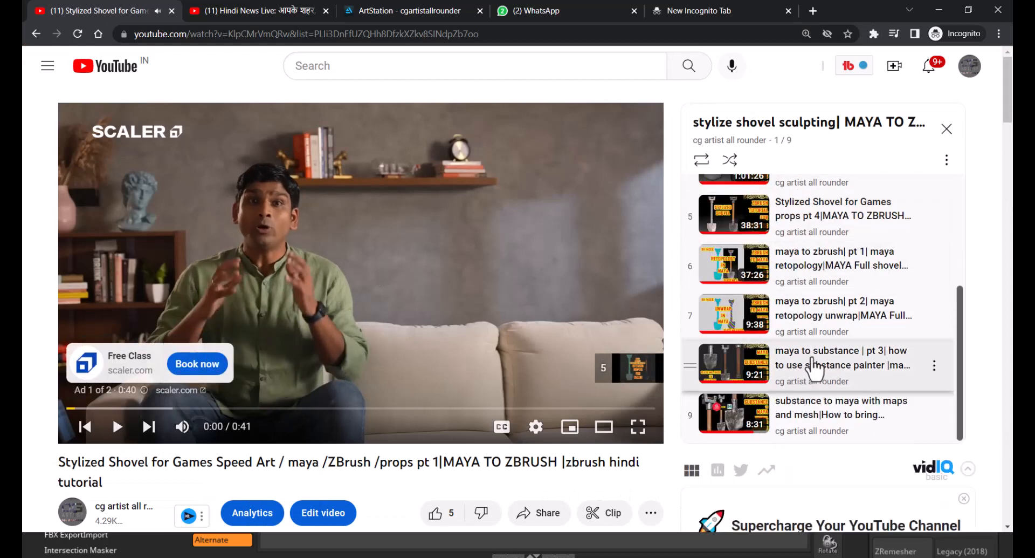
click(804, 323)
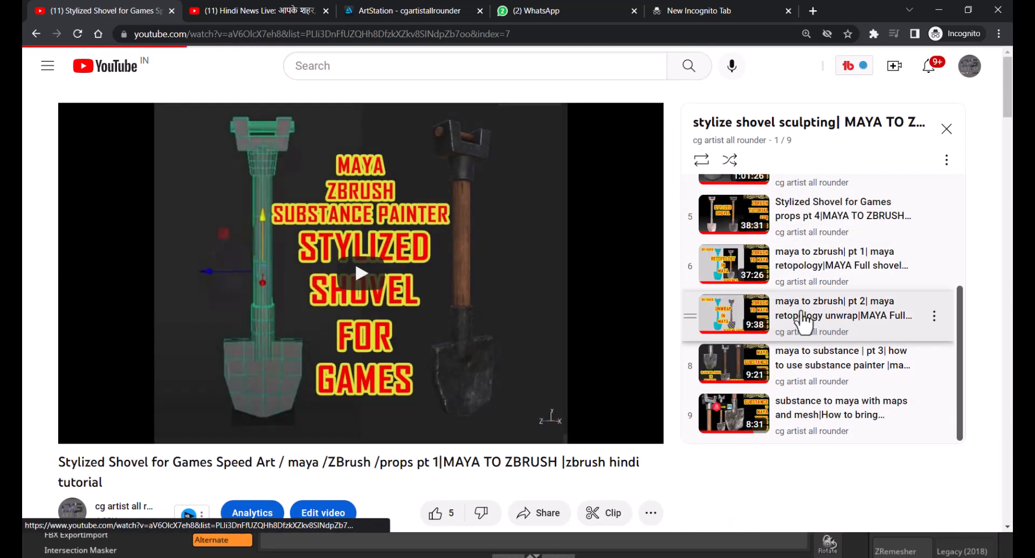
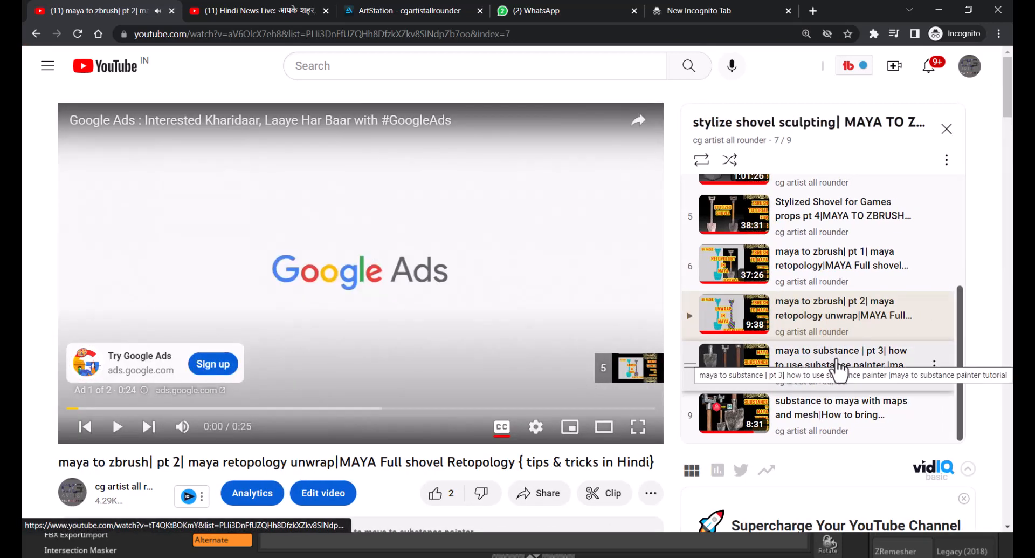
- Return to Maya and fill a quad beside the upper right of the left hole
key(alt+Tab)
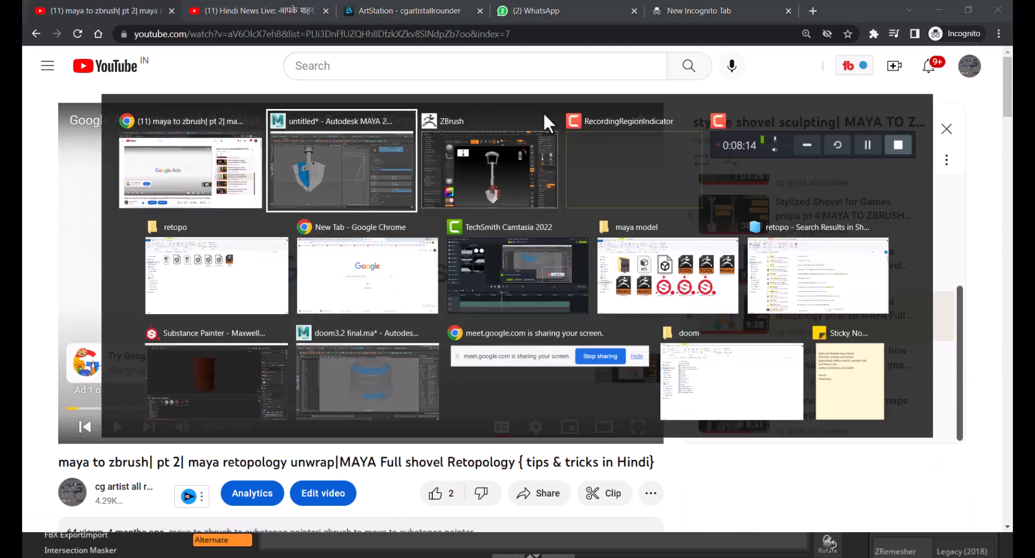
scroll(318, 328, up, 2)
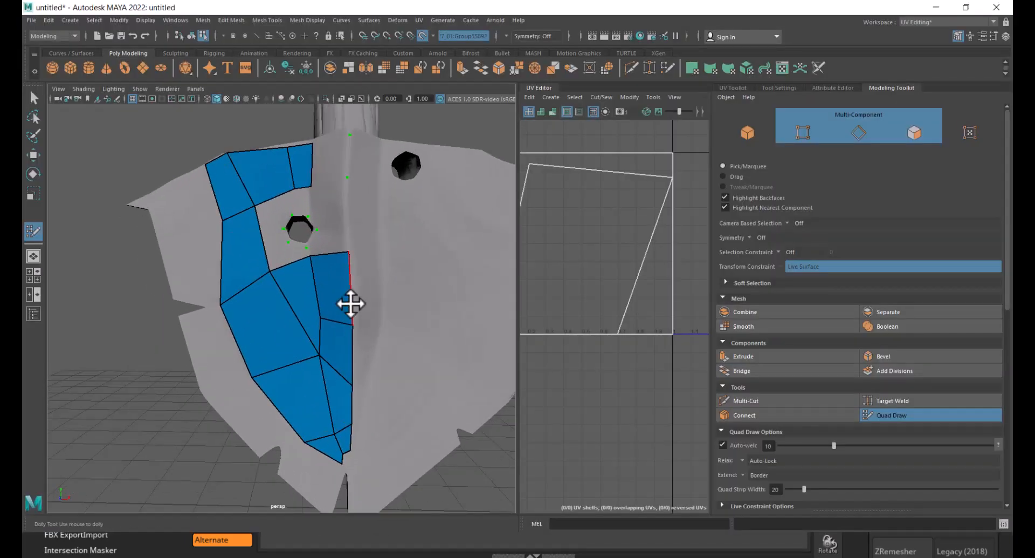
scroll(296, 220, up, 2)
scroll(320, 166, up, 1)
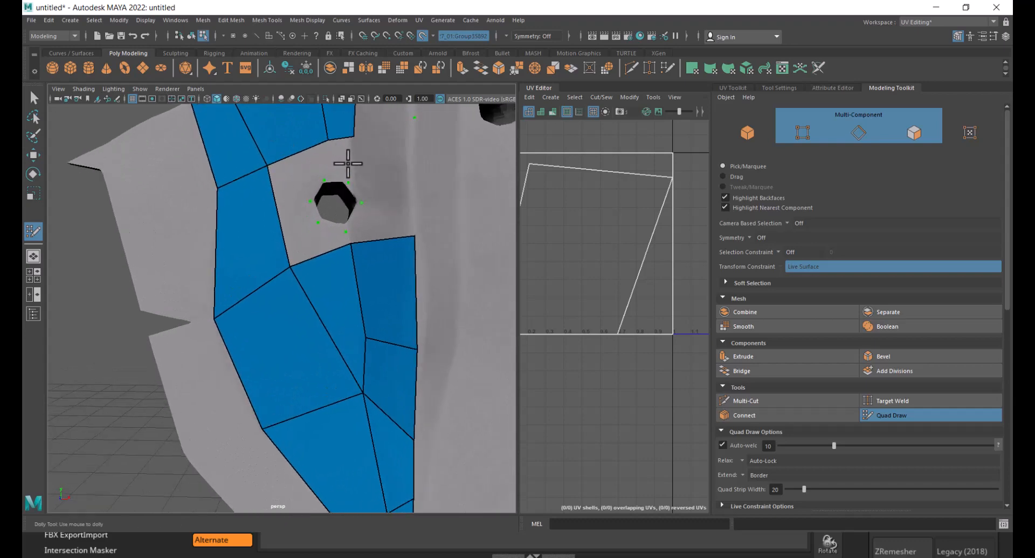
alt+middle_drag(347, 163, 369, 233)
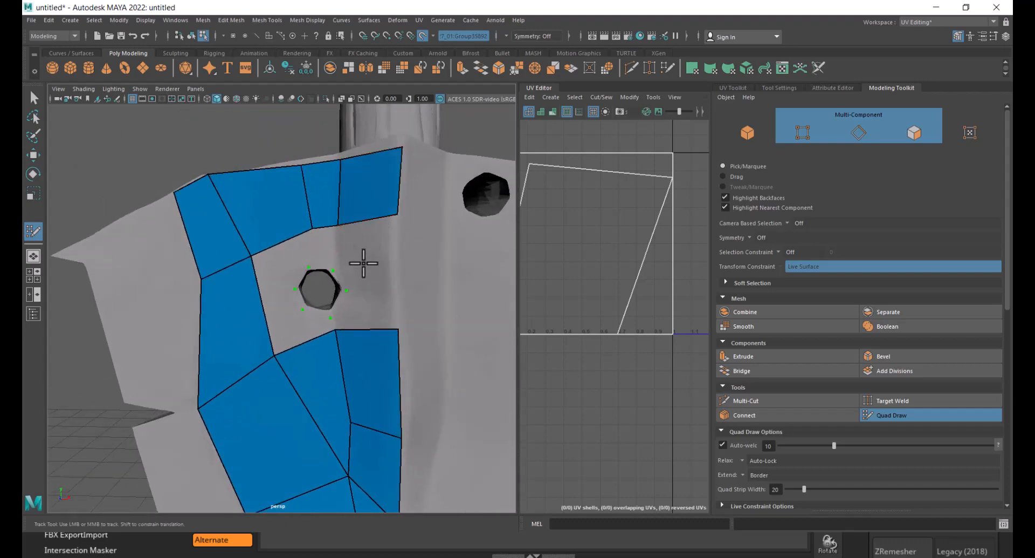
click(357, 285)
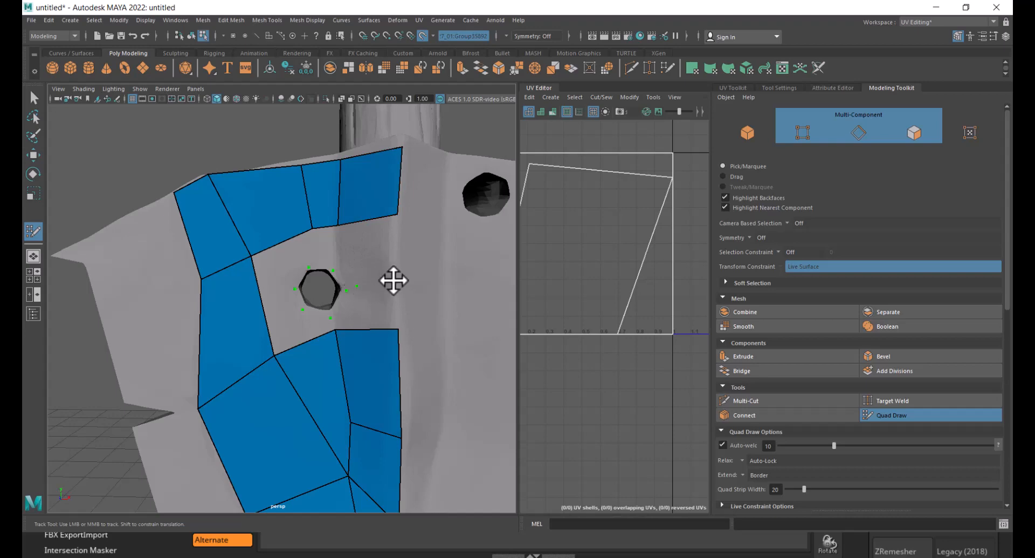
shift+click(370, 242)
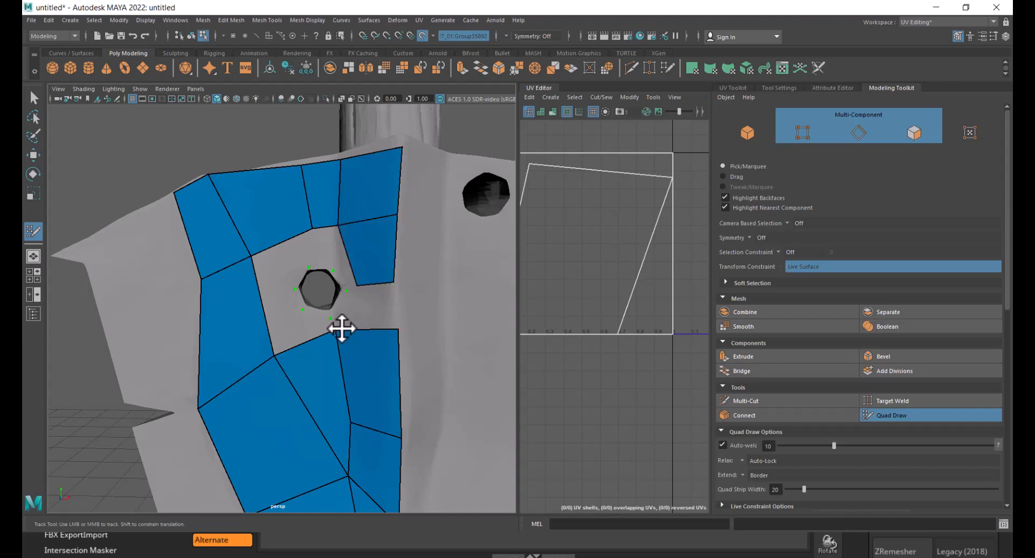
shift+click(370, 307)
- Draw quads around the right side of the left hole to continue the ring around it
scroll(347, 294, down, 5)
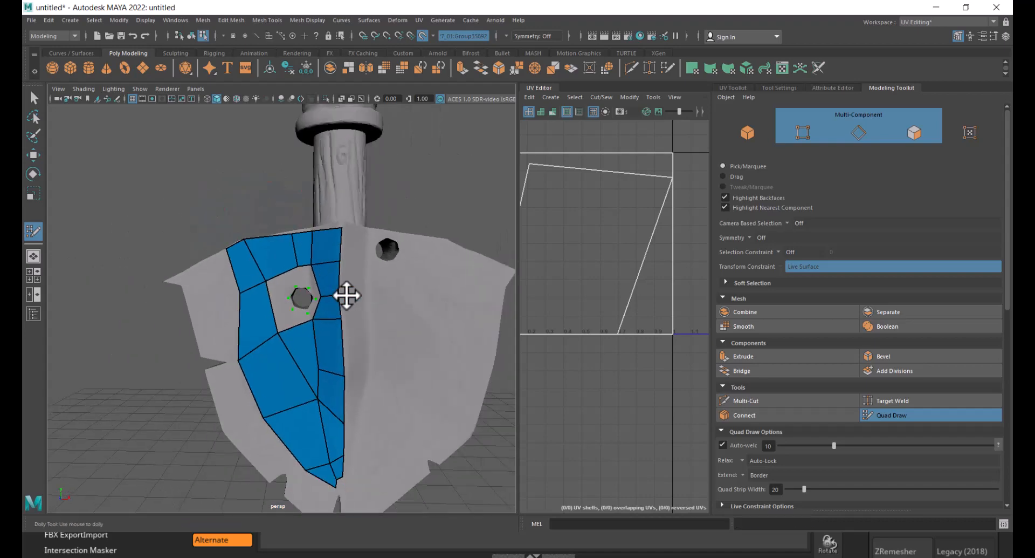
alt+drag(347, 295, 434, 233)
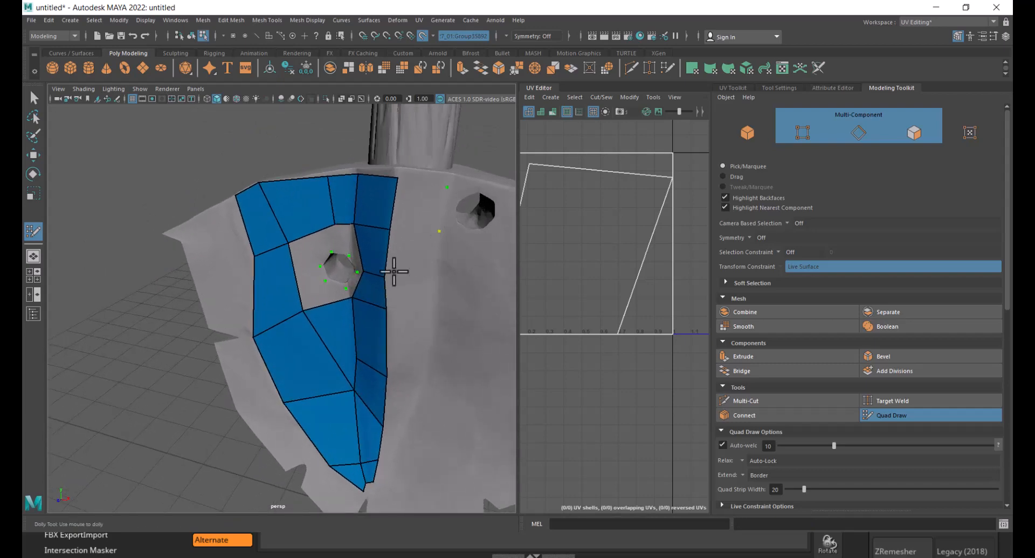
scroll(394, 272, down, 5)
alt+drag(394, 272, 323, 305)
alt+drag(377, 254, 423, 239)
scroll(422, 239, up, 4)
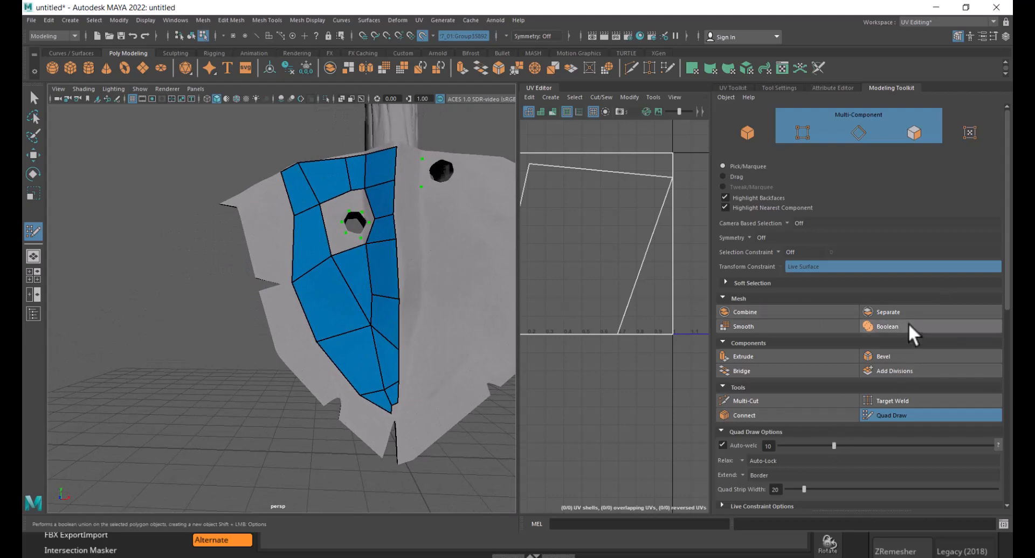
- Review the Quad Draw shortcuts and drop dots beside the right hole along the centre line
scroll(772, 429, down, 6)
scroll(791, 451, down, 2)
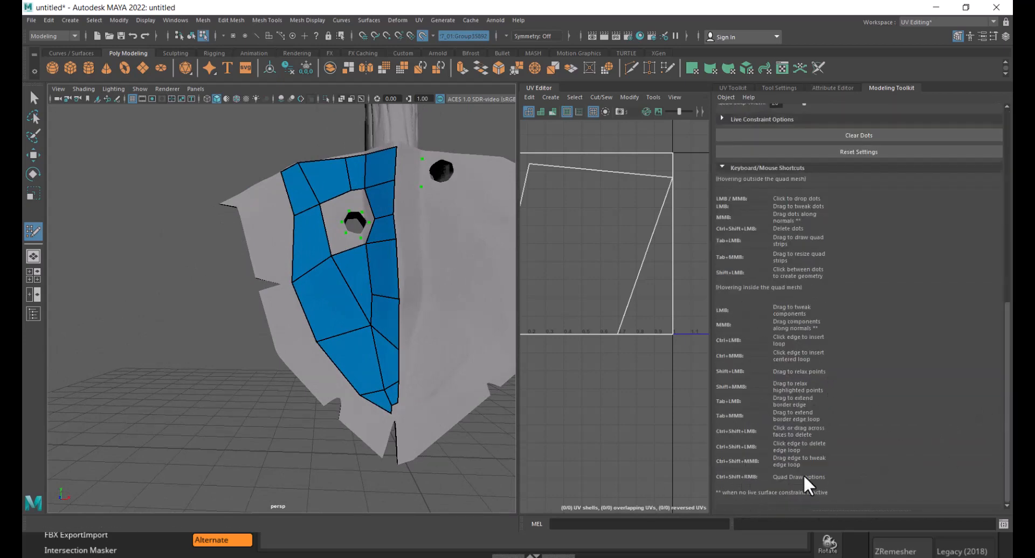
alt+drag(427, 238, 416, 185)
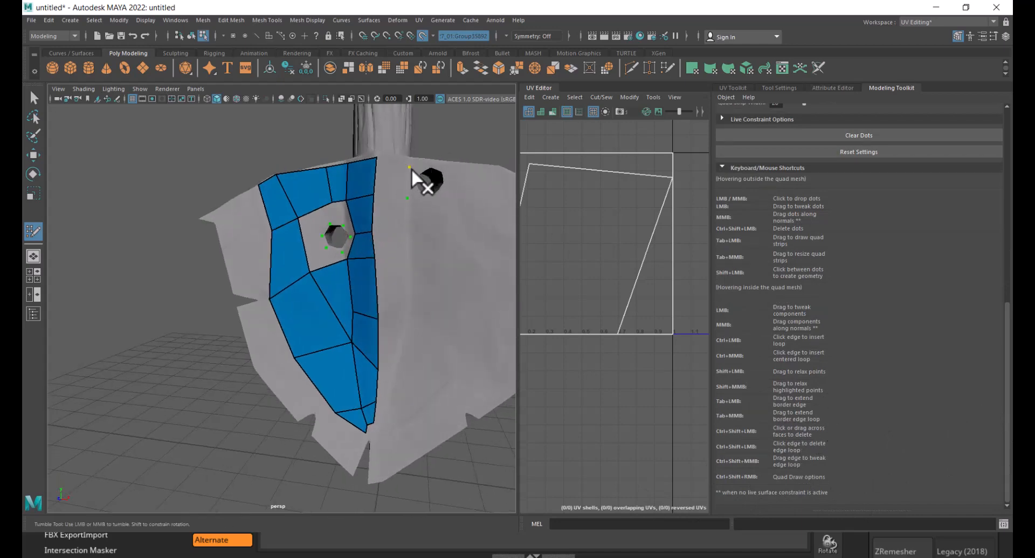
ctrl+shift+click(411, 168)
ctrl+shift+click(408, 198)
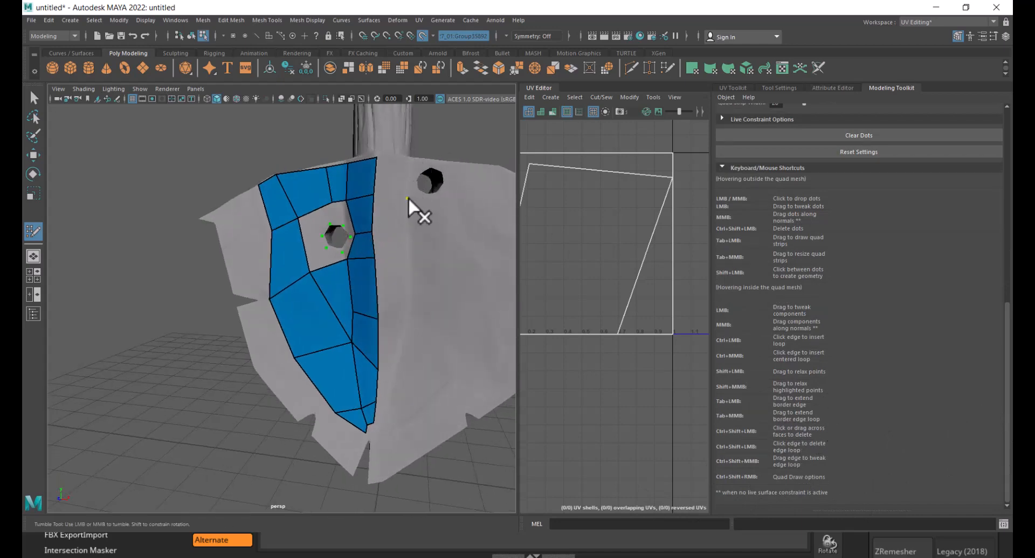
- Fill a quad at the blade's upper-left edge next to the existing strip
scroll(284, 275, up, 3)
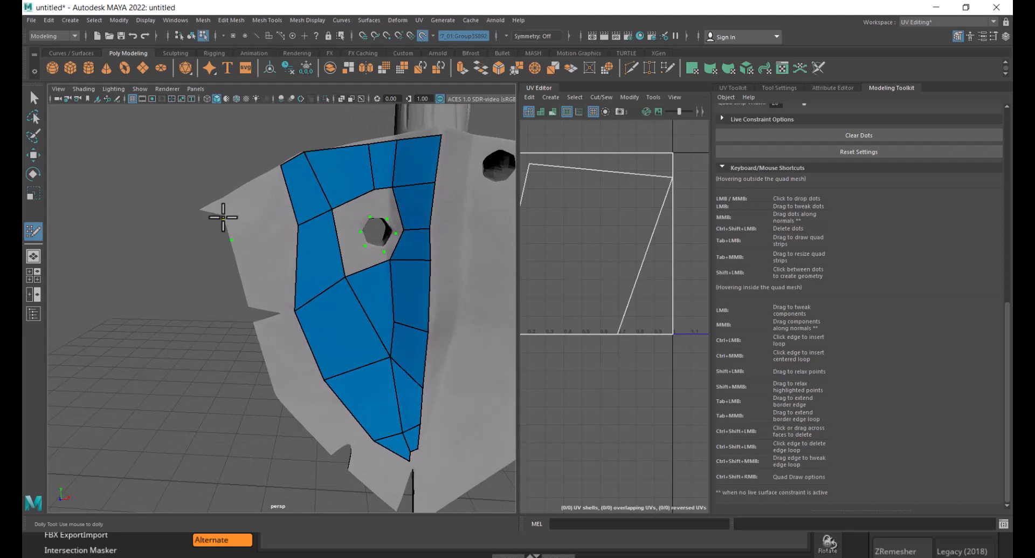
alt+drag(272, 214, 313, 215)
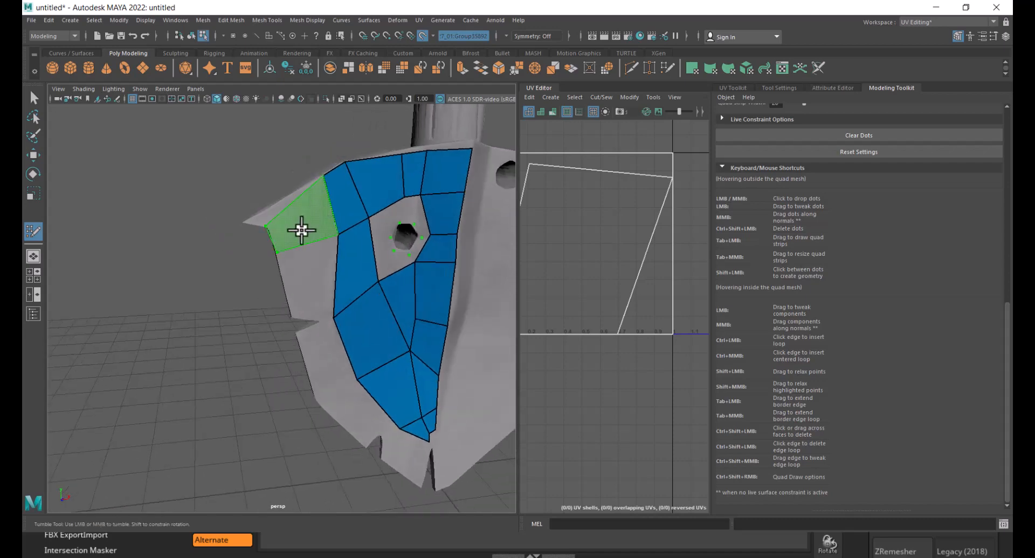
shift+click(302, 230)
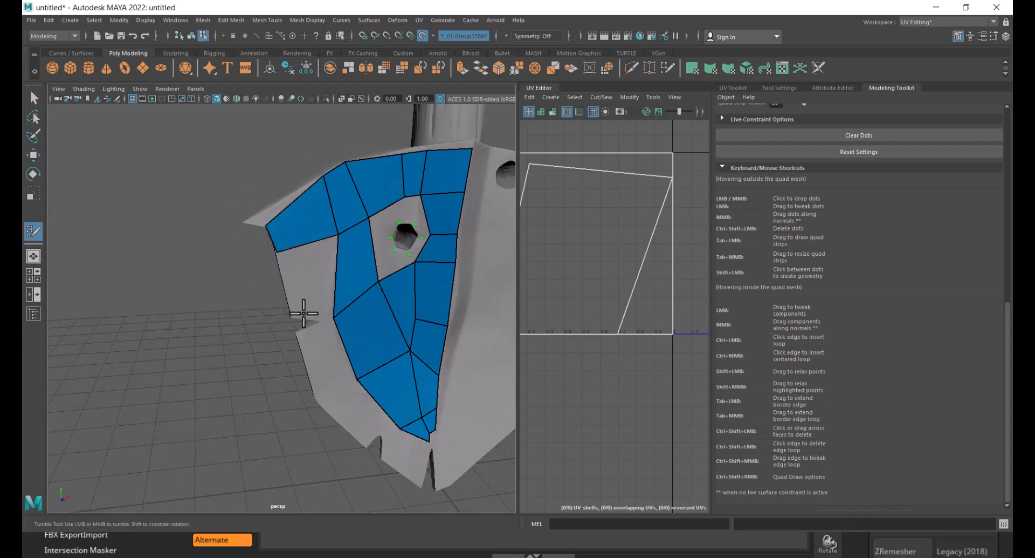
- Drop dots along the left edge and fill quads there below the upper-left quad
scroll(321, 297, up, 1)
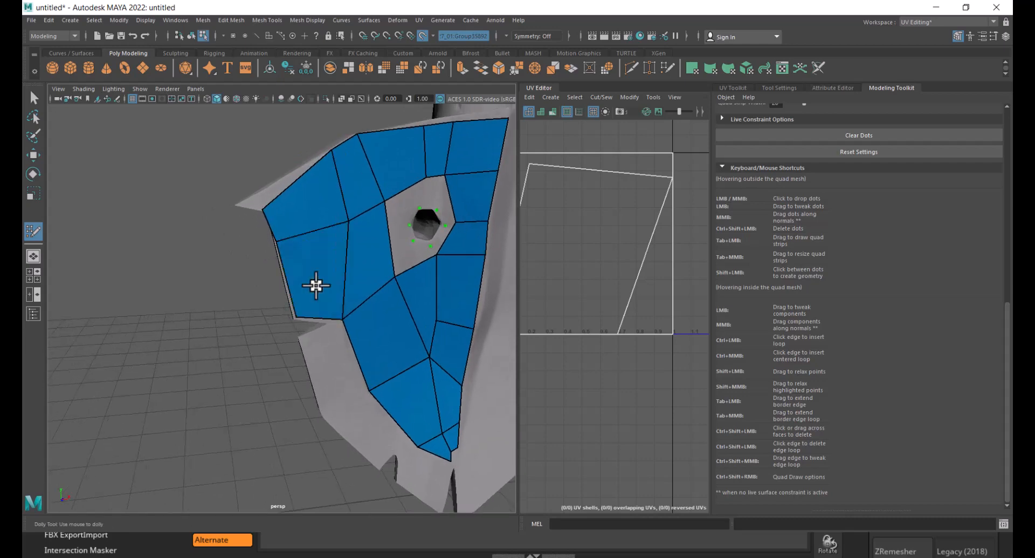
scroll(320, 300, up, 4)
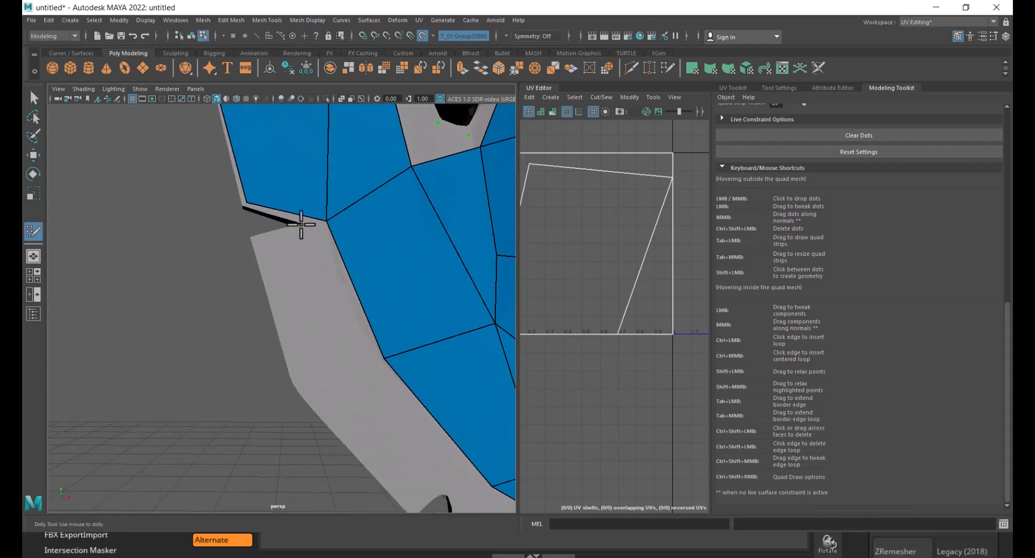
click(254, 239)
click(297, 382)
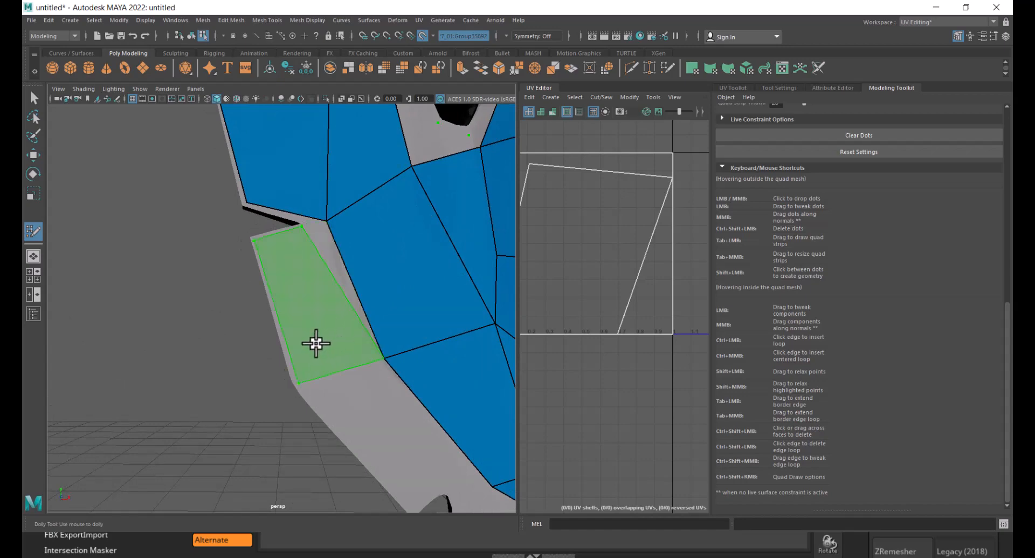
shift+click(315, 342)
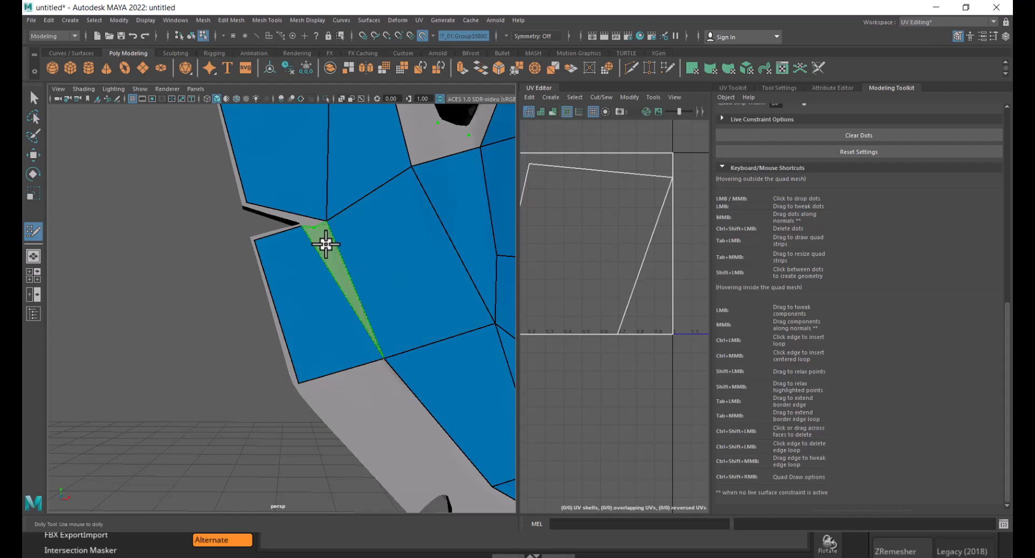
shift+click(328, 238)
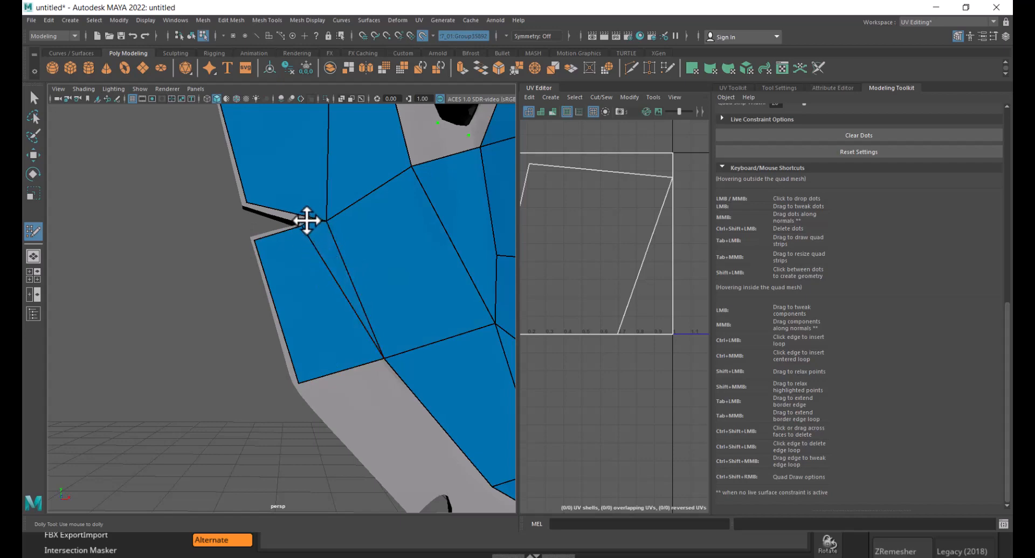
- Fill quads along the blade's lower-left edge toward the tip
alt+drag(319, 284, 337, 303)
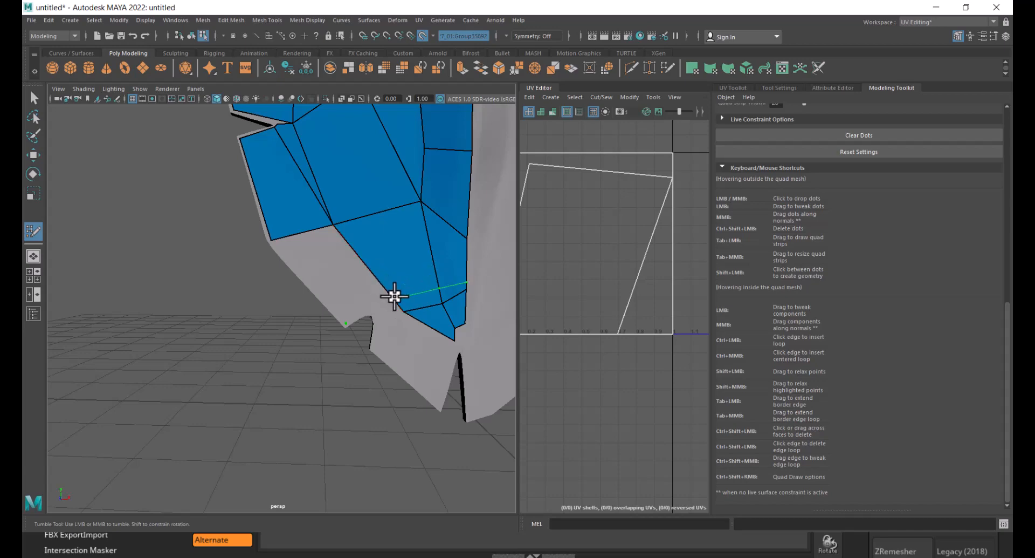
shift+click(335, 277)
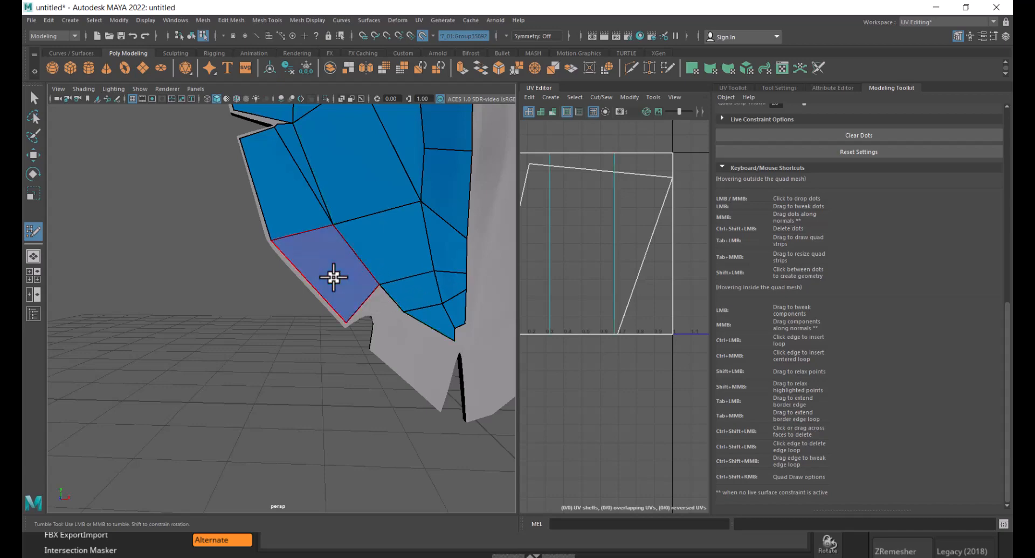
alt+right_drag(390, 300, 409, 321)
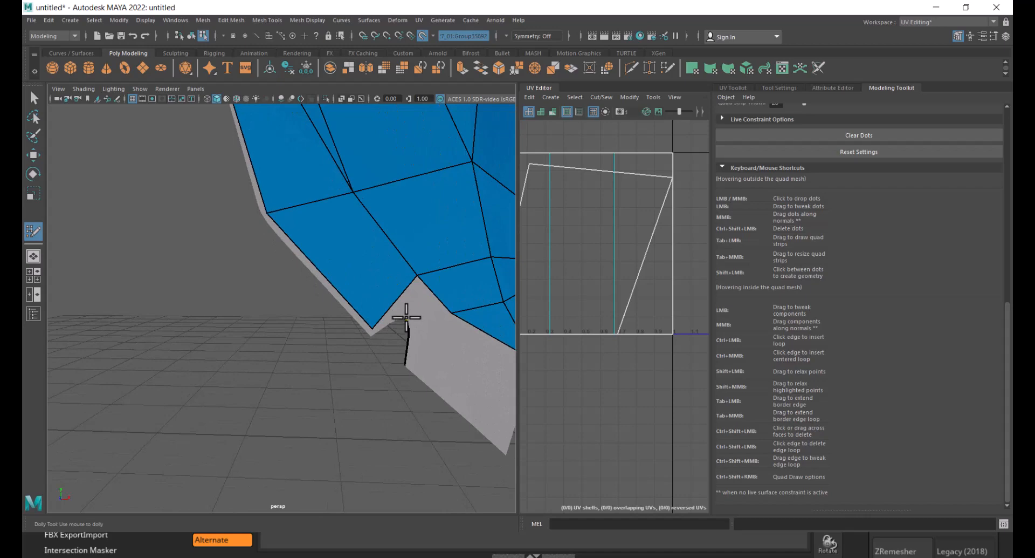
click(407, 316)
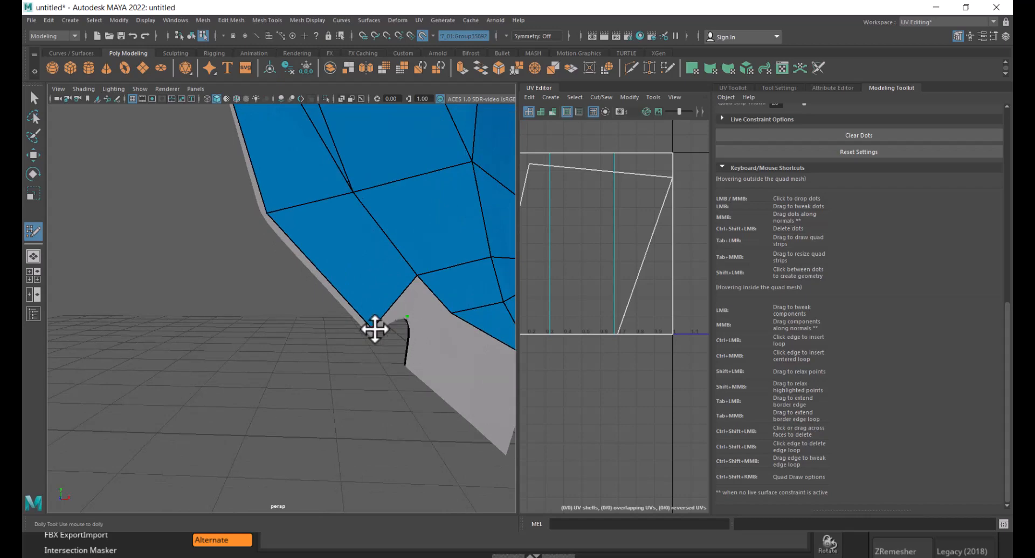
shift+click(413, 300)
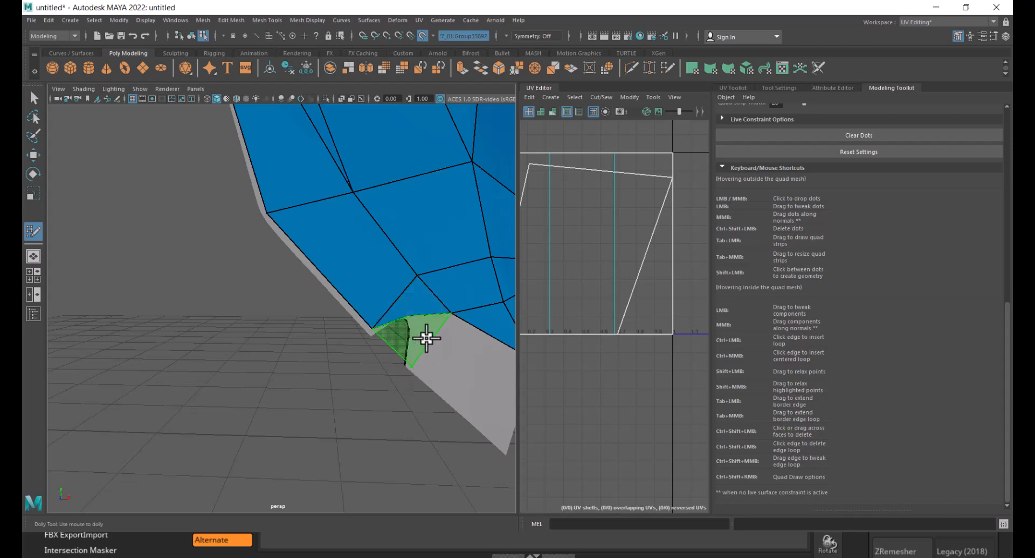
alt+drag(446, 340, 371, 296)
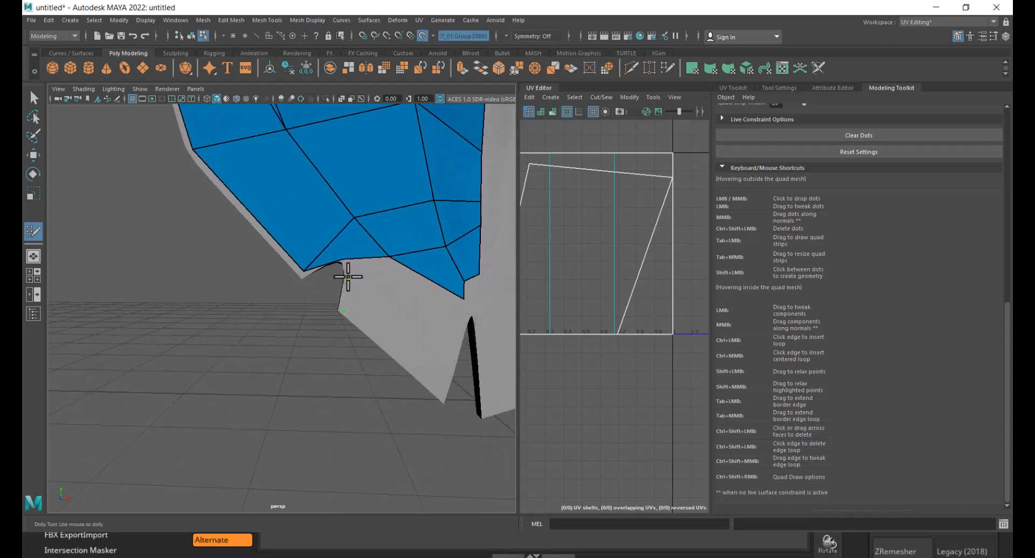
shift+click(367, 270)
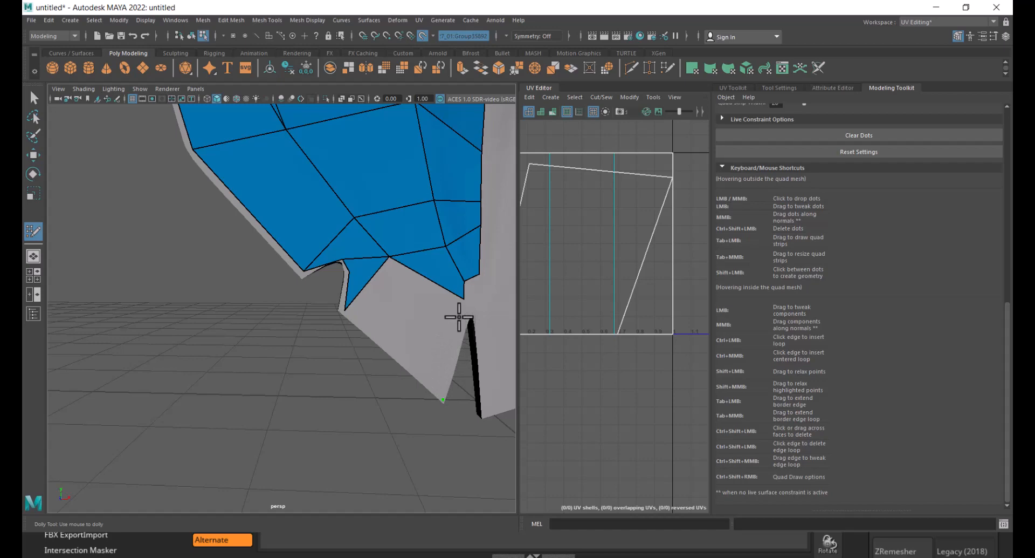
- Fill the notch on the lower-left edge and tweak its vertices to follow the blade outline
shift+click(409, 308)
alt+right_drag(393, 351, 370, 352)
alt+middle_drag(370, 351, 374, 279)
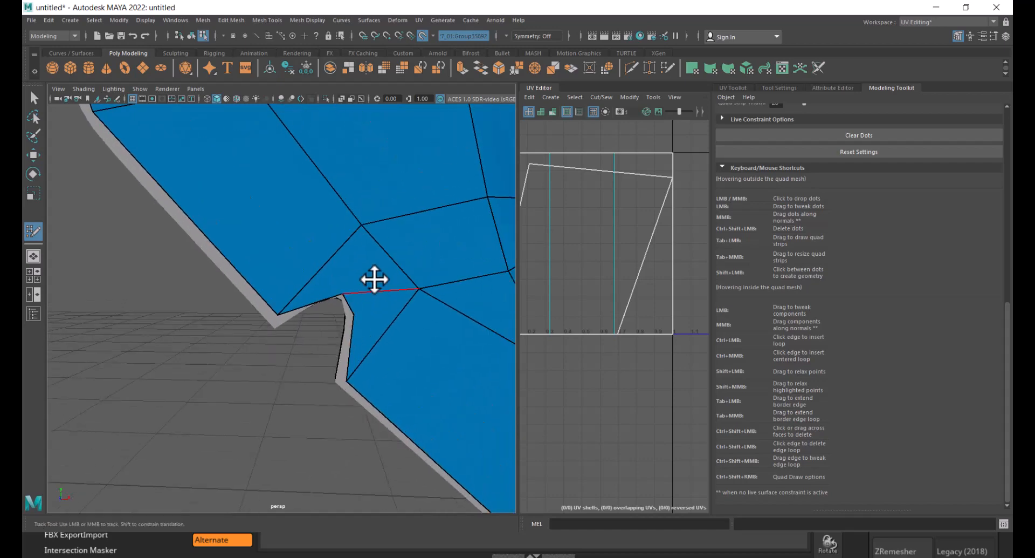
drag(350, 293, 345, 289)
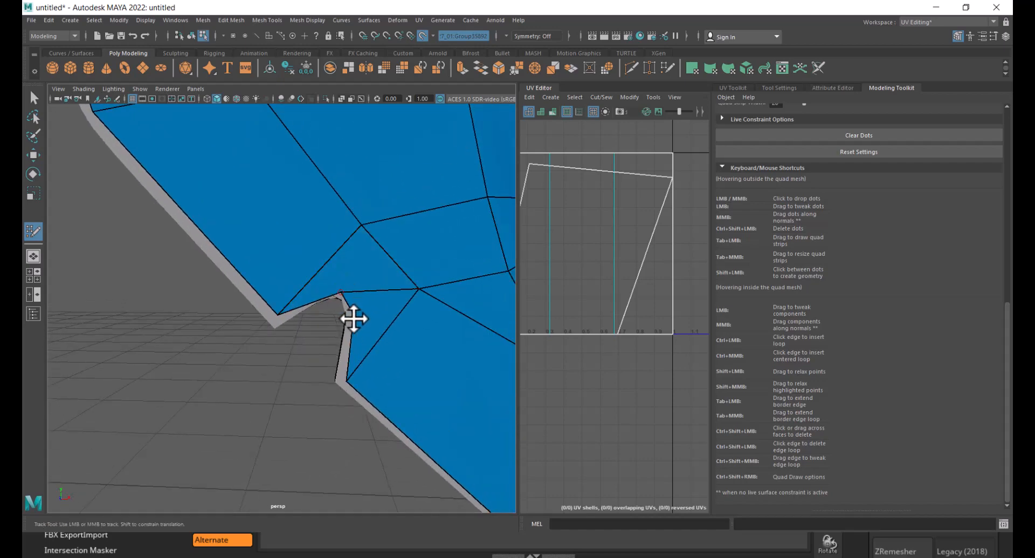
drag(346, 381, 343, 382)
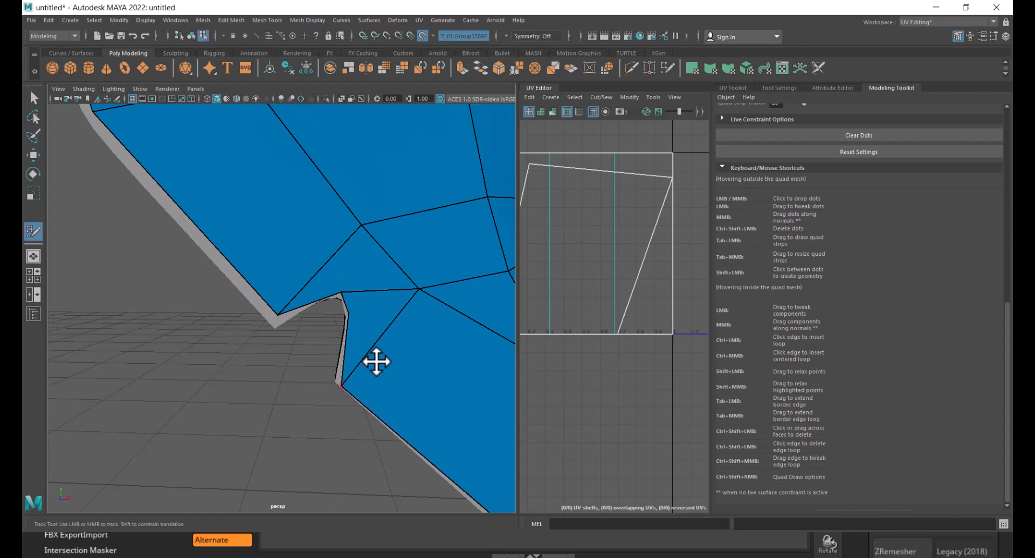
alt+right_drag(377, 361, 326, 287)
alt+drag(326, 286, 374, 303)
alt+middle_drag(373, 303, 356, 317)
alt+right_drag(278, 322, 349, 317)
alt+middle_drag(349, 312, 341, 361)
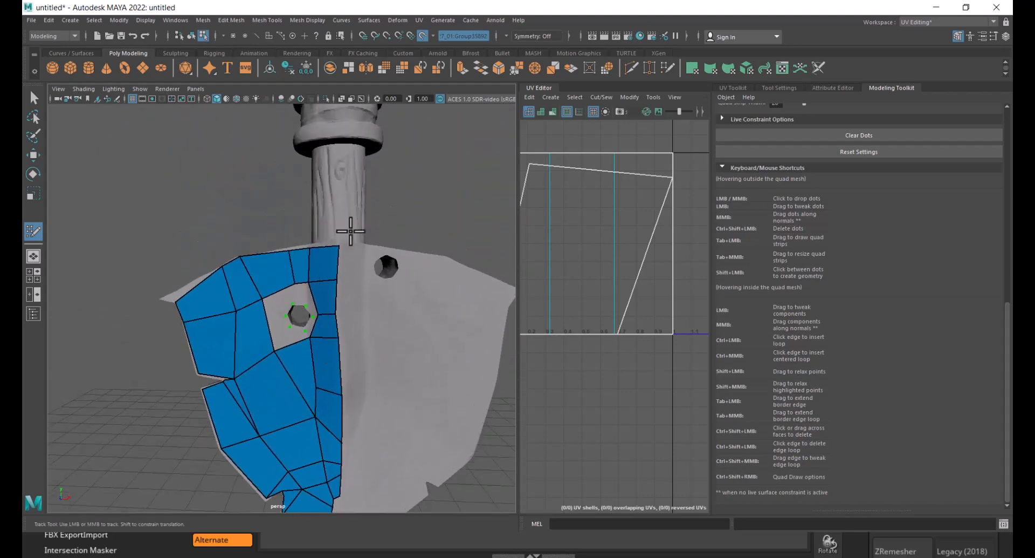
- Fill the remaining faces at the upper left and top of the left hole
alt+right_drag(403, 345, 375, 324)
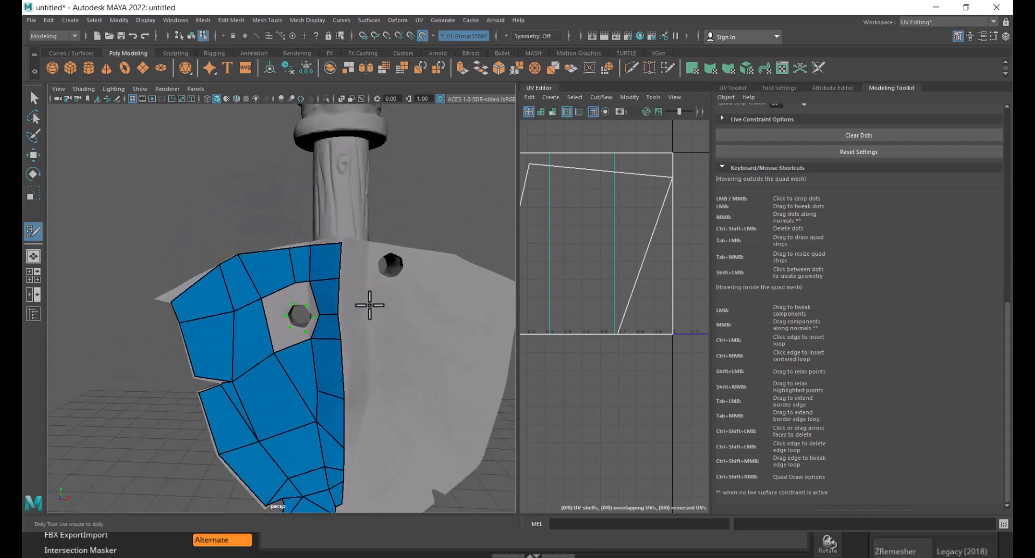
alt+right_drag(298, 307, 291, 297)
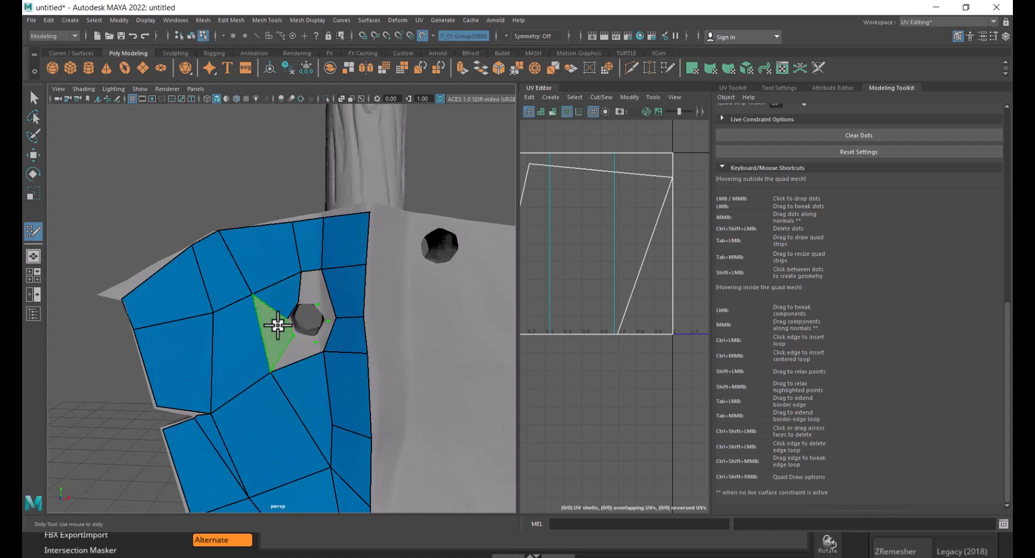
shift+click(310, 342)
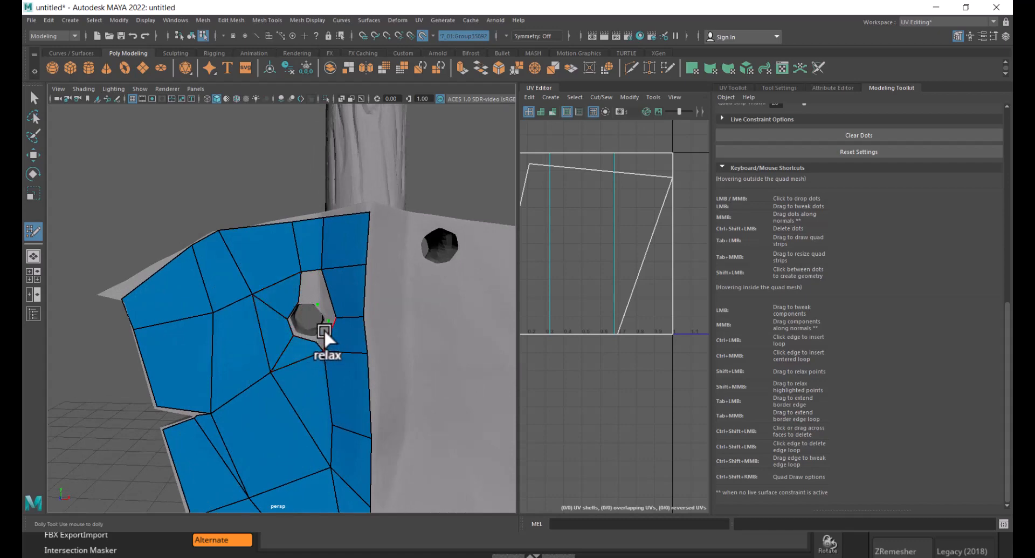
shift+click(321, 333)
shift+click(322, 305)
shift+click(311, 289)
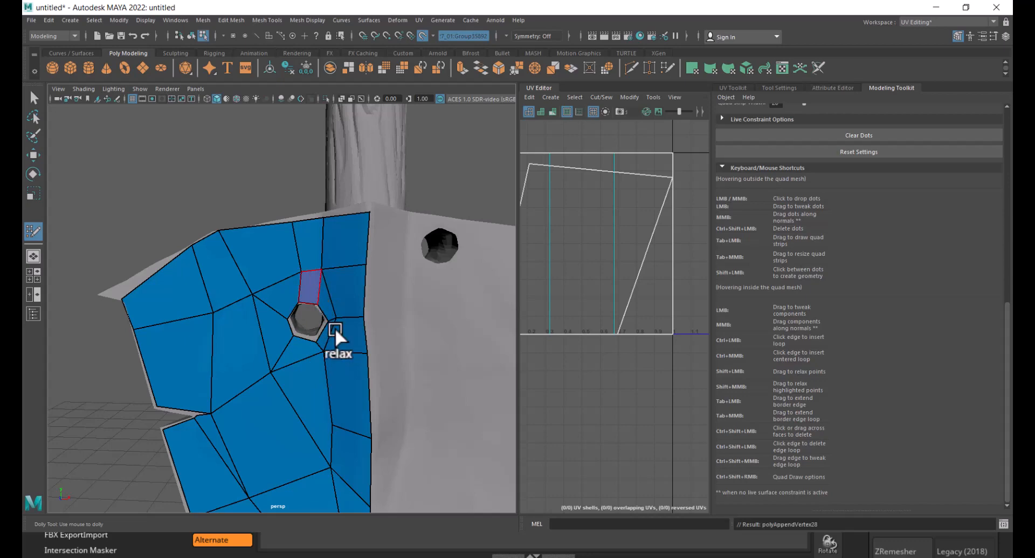
- Relax the Quad Draw vertices around the blade's left hole
alt+right_drag(356, 408, 302, 310)
alt+drag(302, 353, 333, 365)
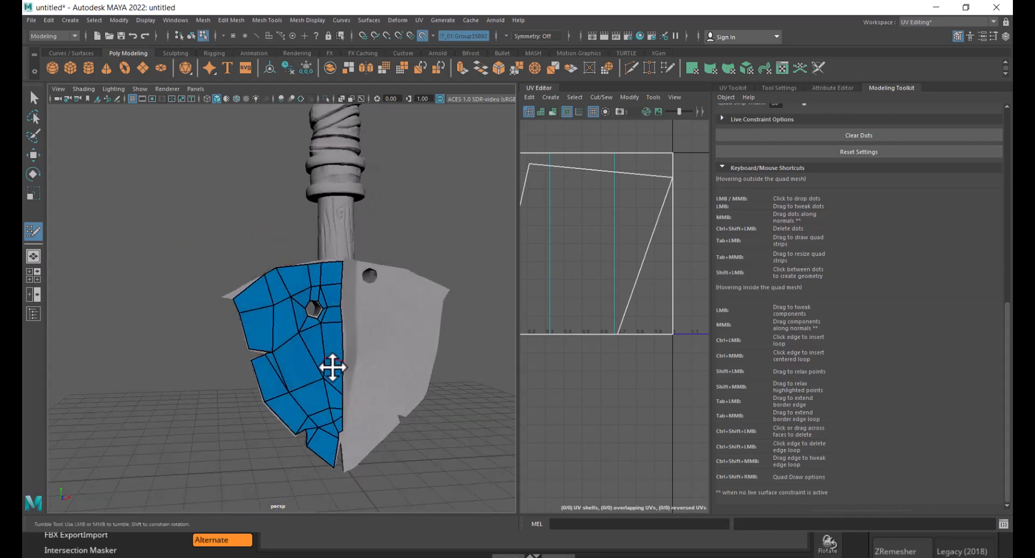
alt+right_drag(333, 365, 319, 259)
alt+middle_drag(319, 259, 340, 321)
alt+right_drag(340, 321, 323, 228)
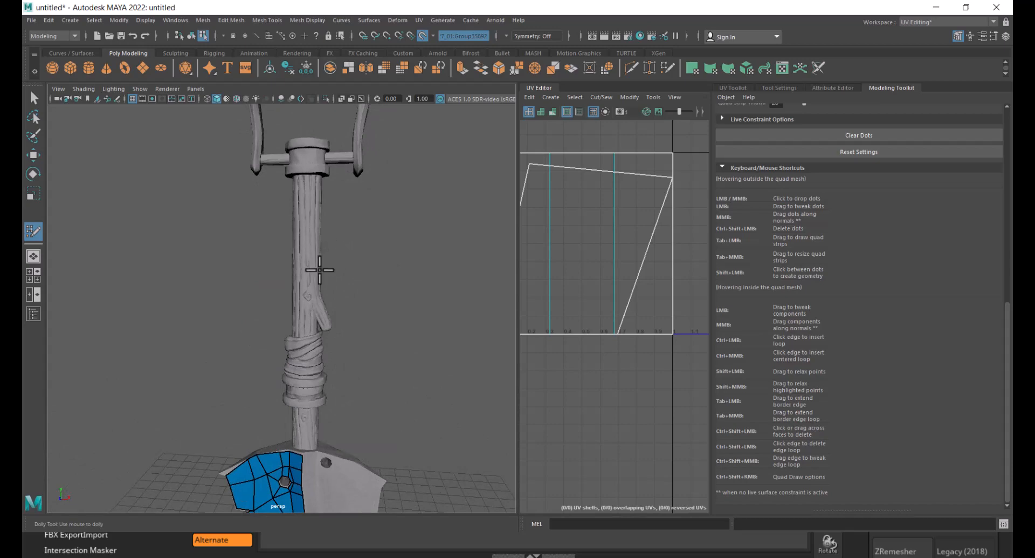
- Turn off the live surface and leave Quad Draw for the Move tool
click(423, 36)
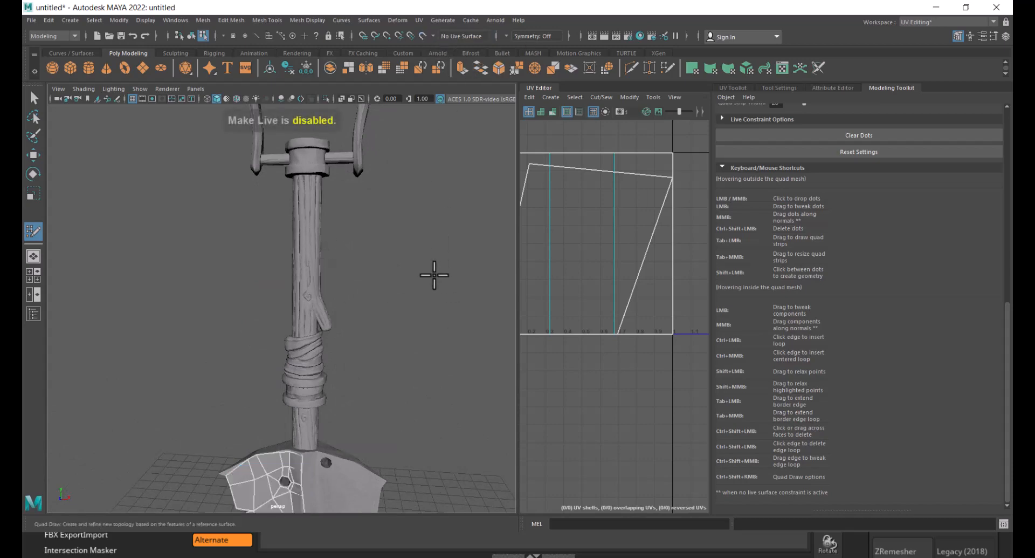
click(414, 249)
key(w)
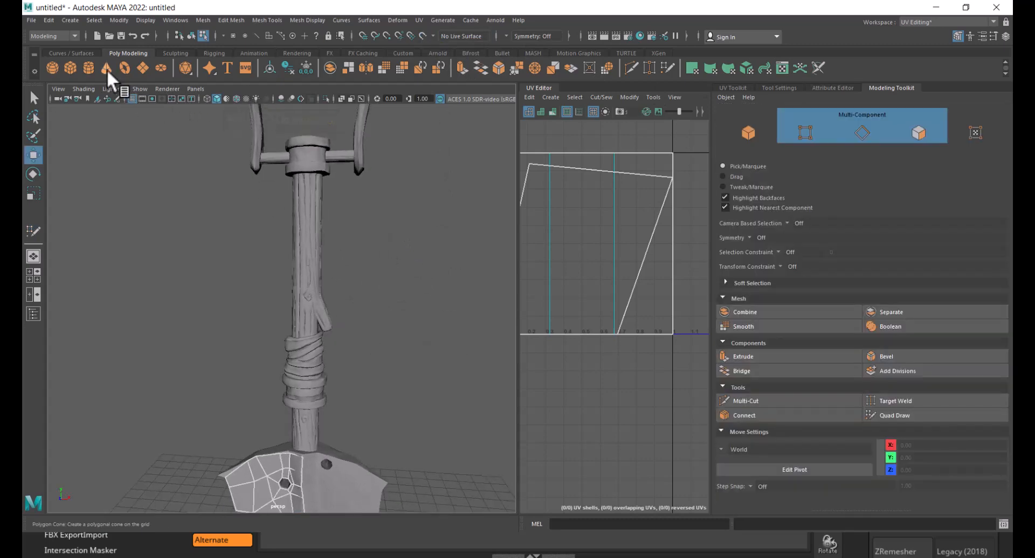
- Create a polygon cylinder and move it up to the handle just above the blade
click(88, 67)
scroll(419, 286, down, 5)
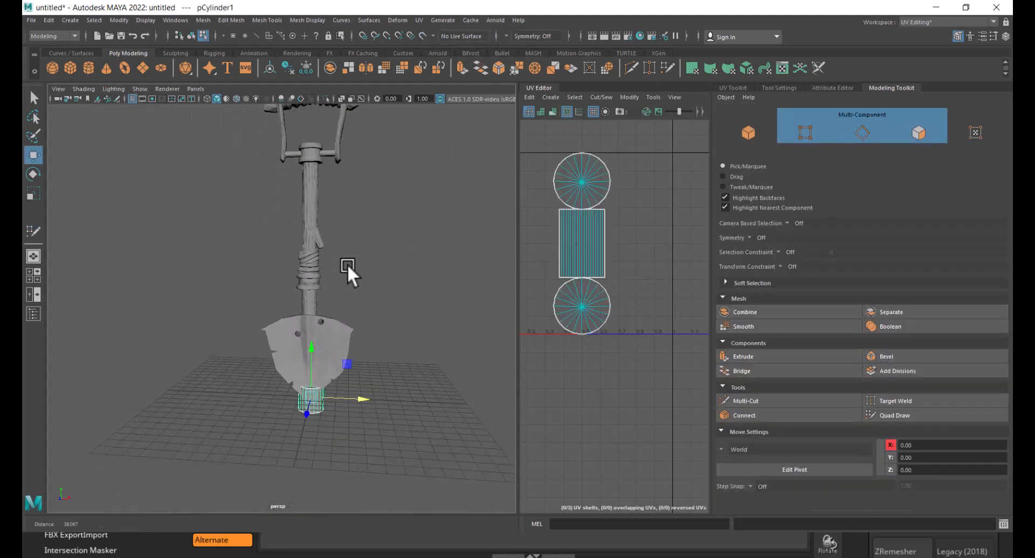
drag(322, 358, 368, 248)
key(space)
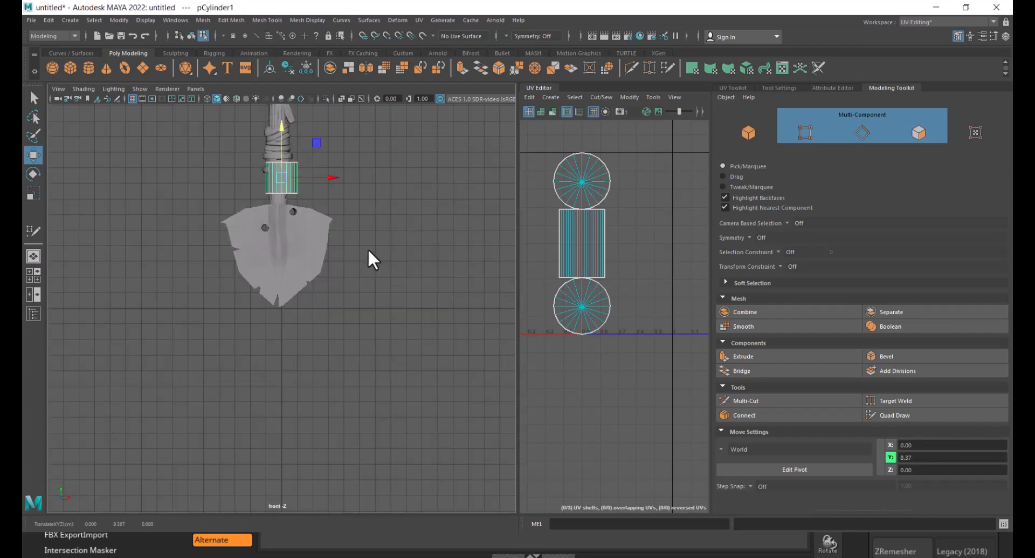
key(4)
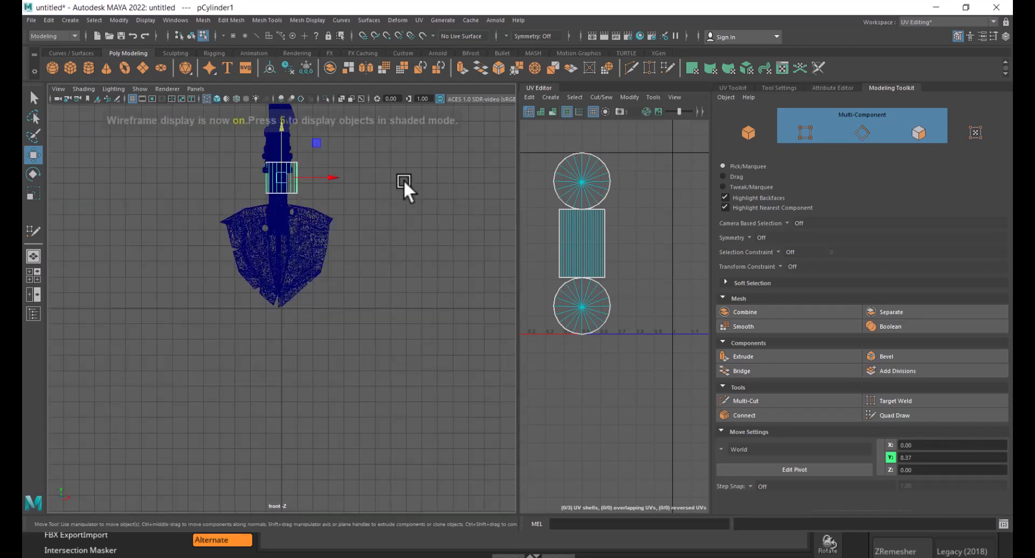
scroll(403, 180, up, 8)
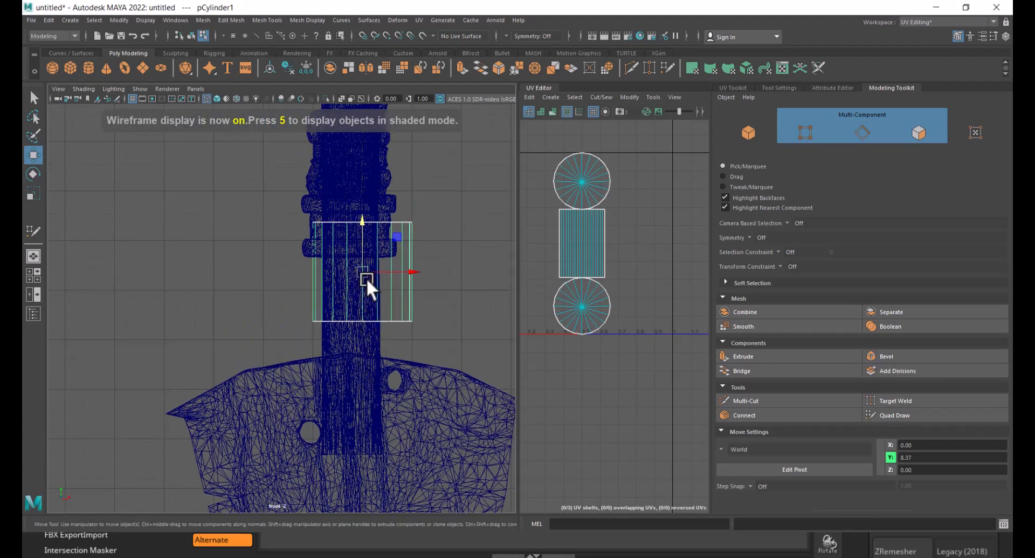
drag(367, 277, 350, 294)
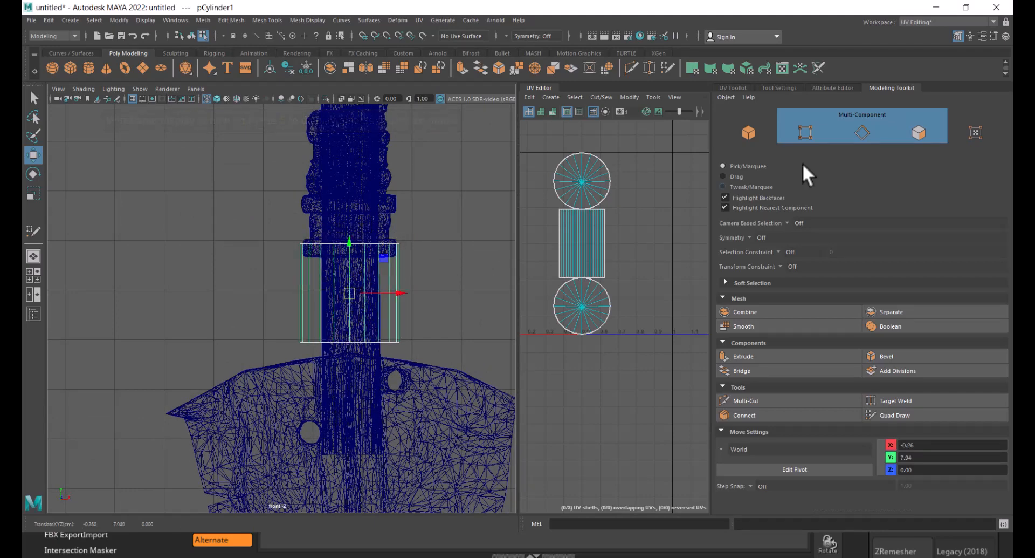
- Switch the workspace to Modeling - Standard and open the Channel Box in a floating window
click(920, 22)
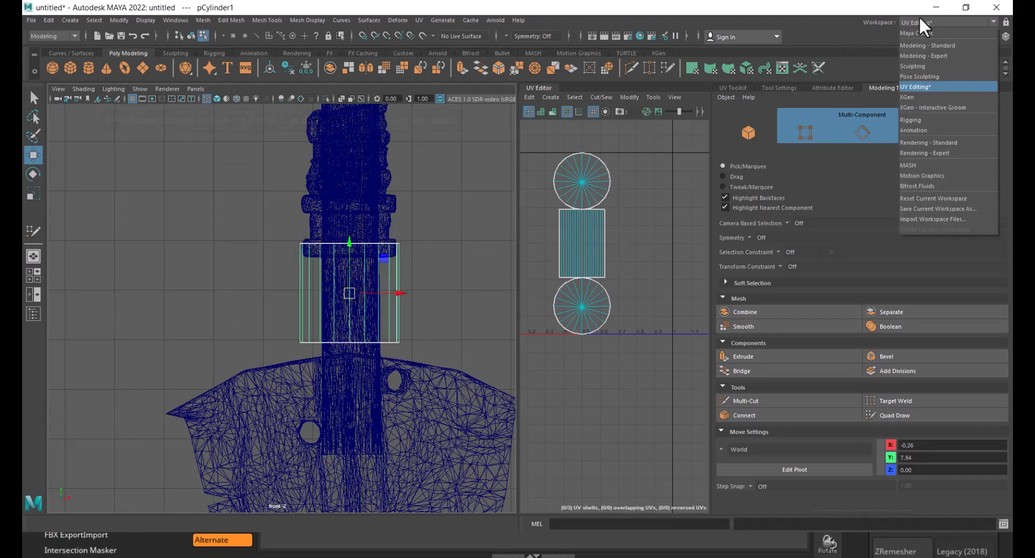
click(925, 43)
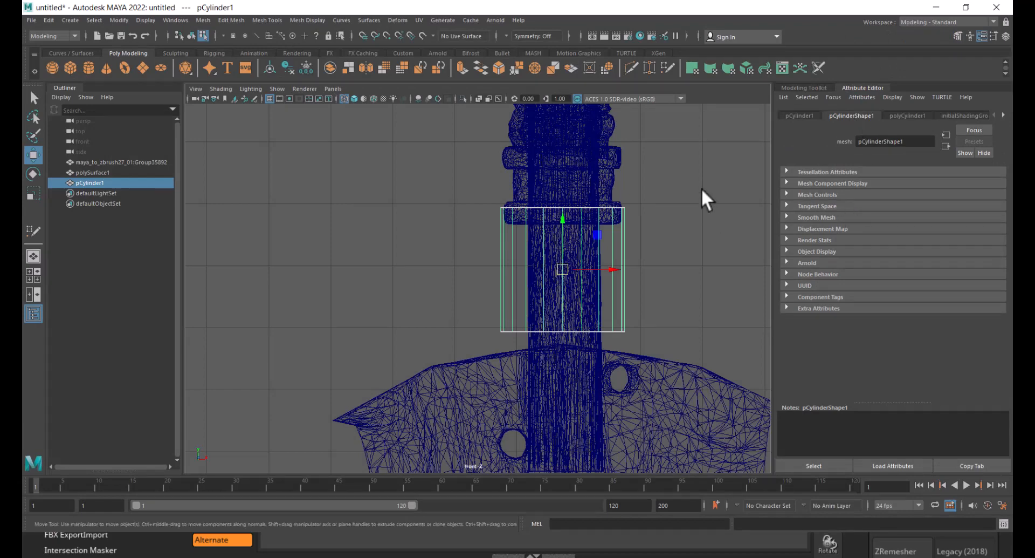
alt+middle_drag(485, 278, 363, 273)
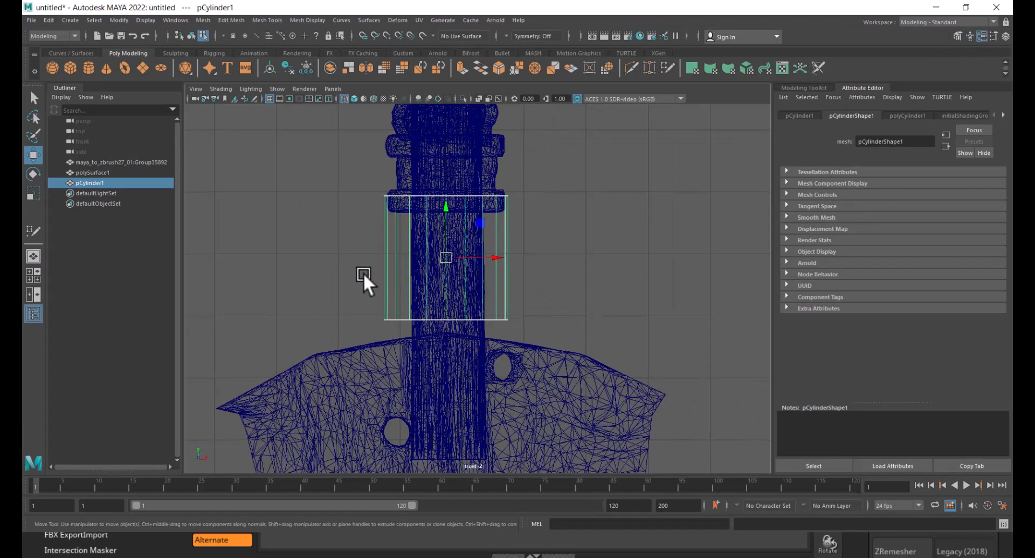
key(space)
drag(720, 284, 783, 285)
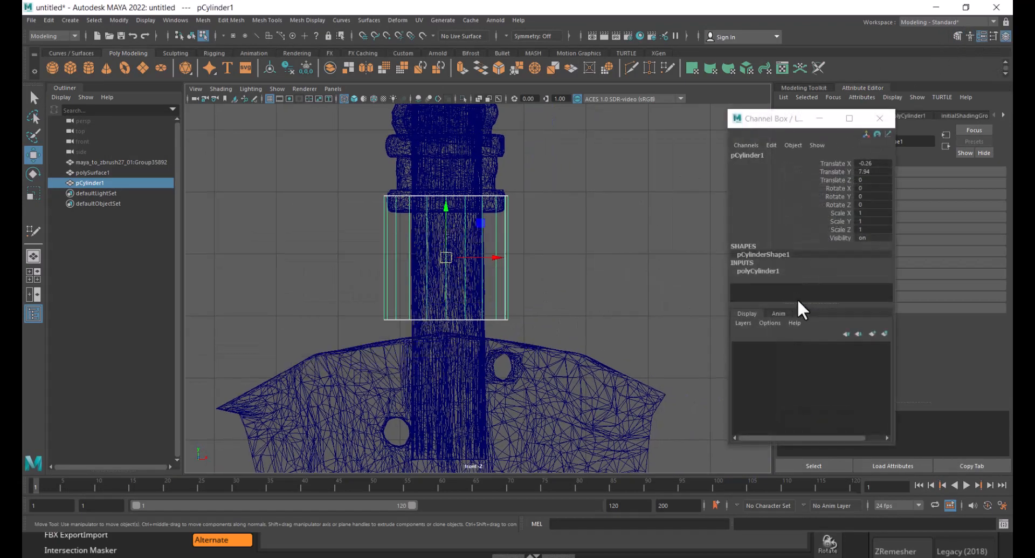
- Set the cylinder's Subdivisions Axis to 10
click(766, 269)
scroll(850, 274, down, 2)
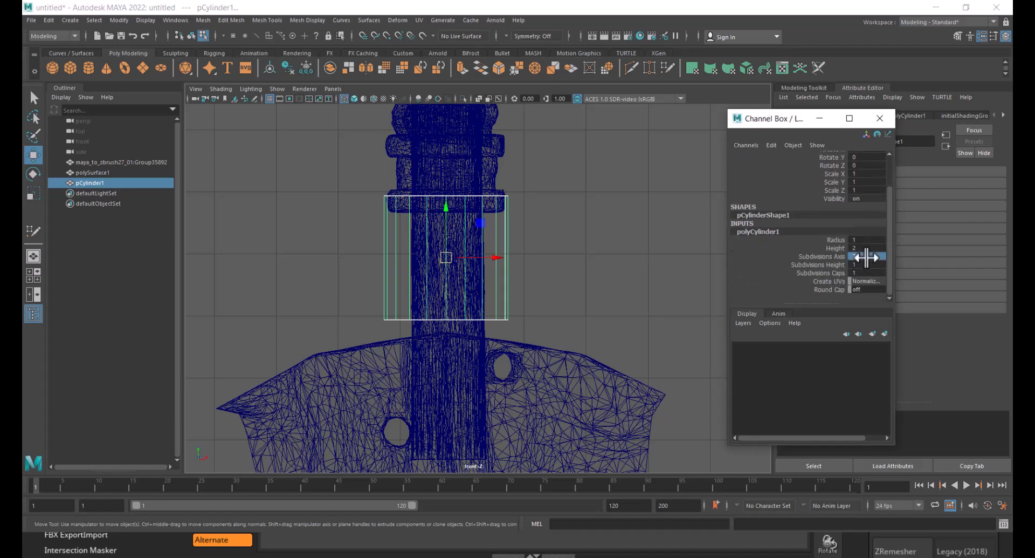
text(10)
key(Return)
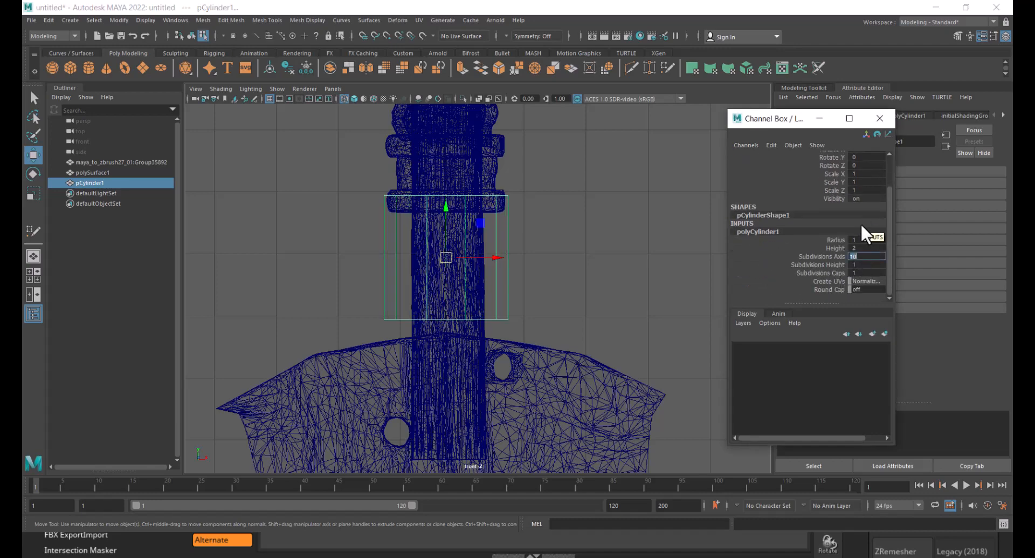
- Reduce the cylinder's Radius to 0.58
click(839, 239)
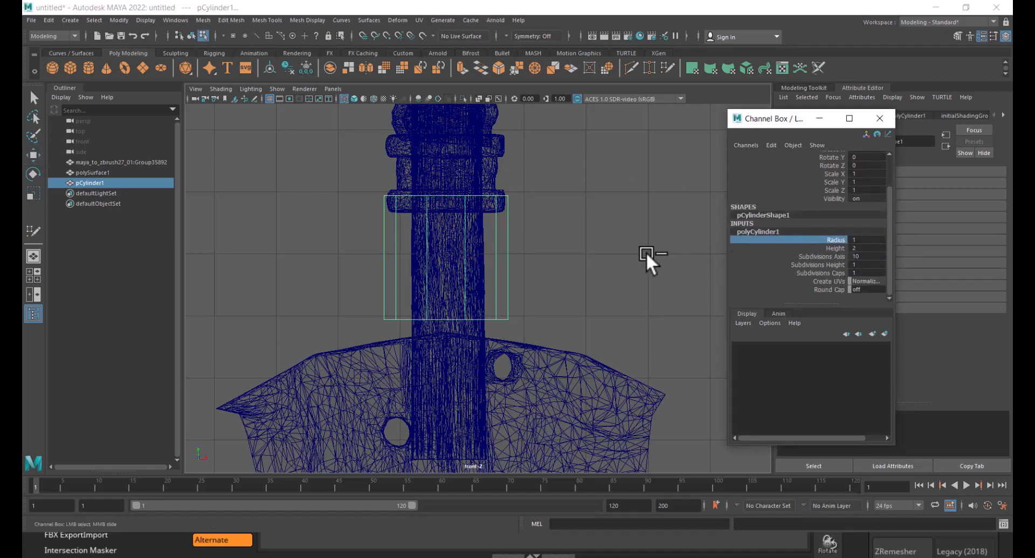
middle_drag(646, 251, 620, 253)
key(w)
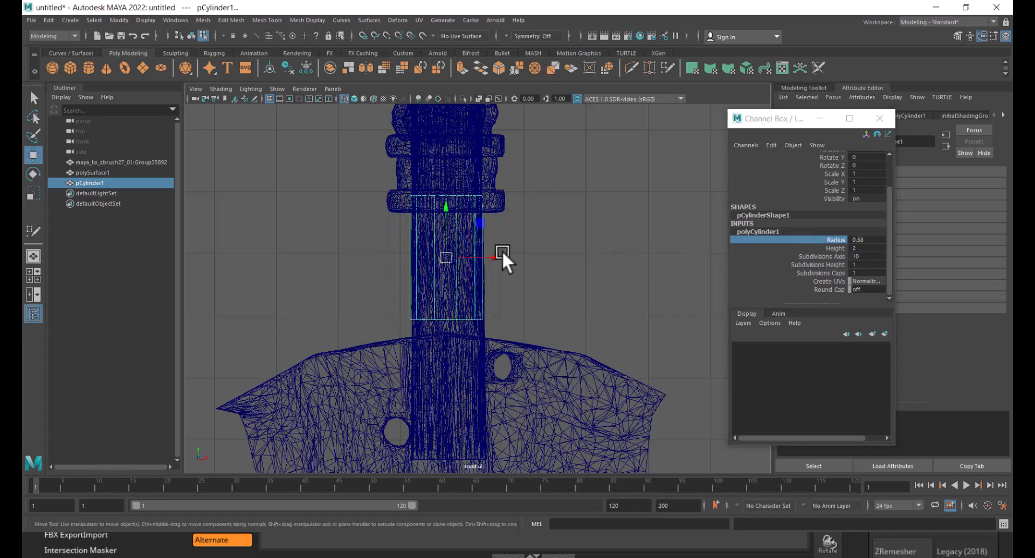
- Nudge the cylinder sideways to center it on the handle in the front view
scroll(449, 237, up, 2)
drag(442, 196, 449, 222)
scroll(499, 224, up, 4)
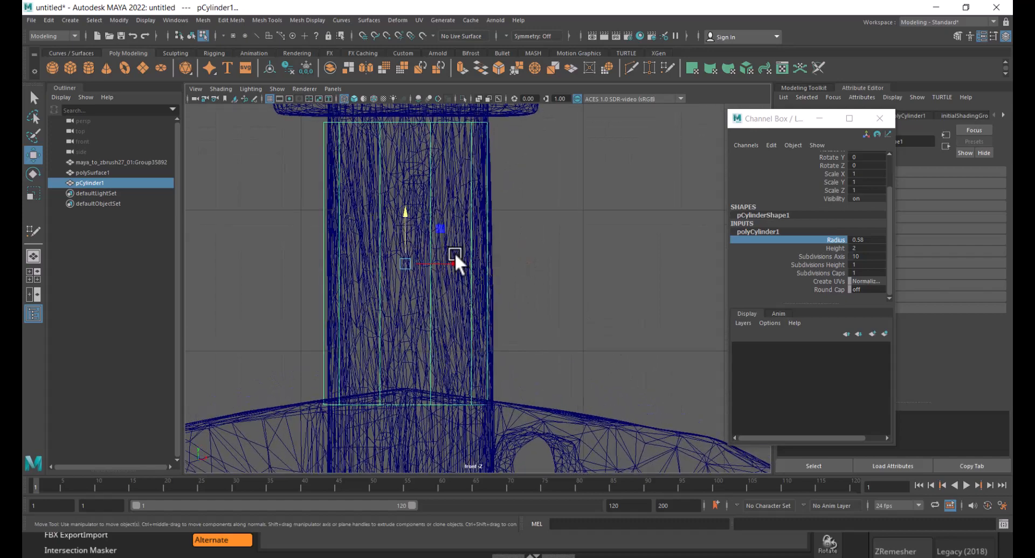
drag(454, 262, 458, 262)
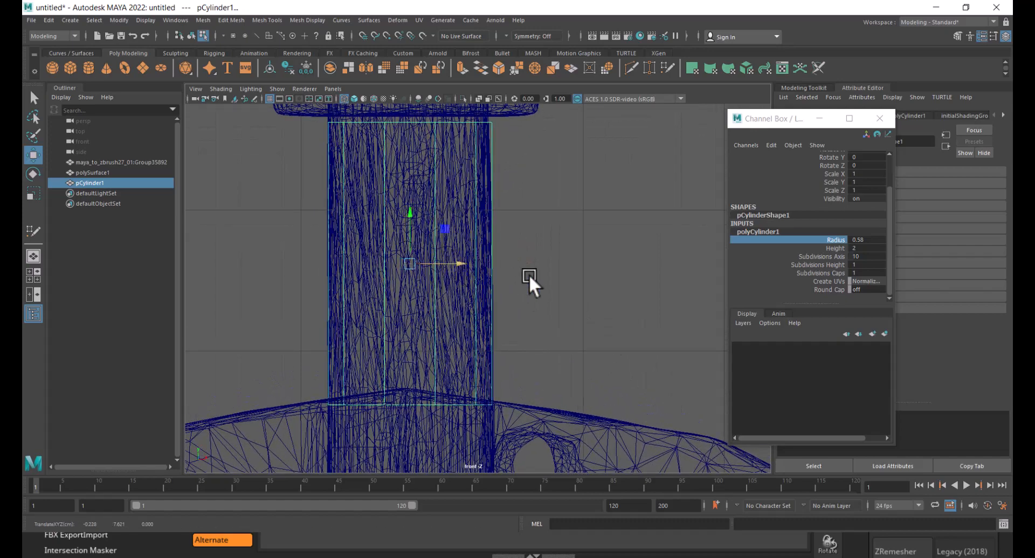
scroll(529, 274, down, 4)
key(5)
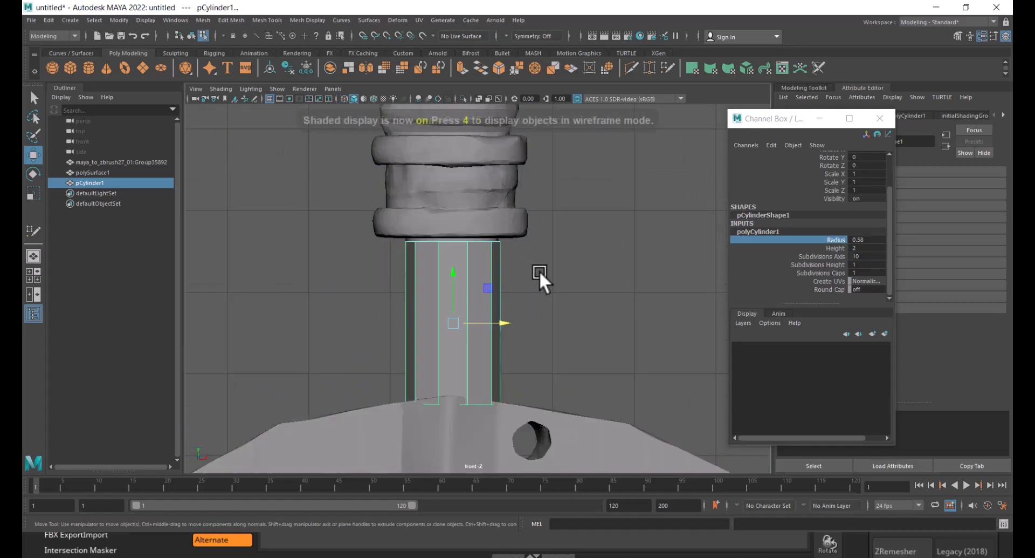
scroll(545, 294, down, 3)
key(space)
key(space)
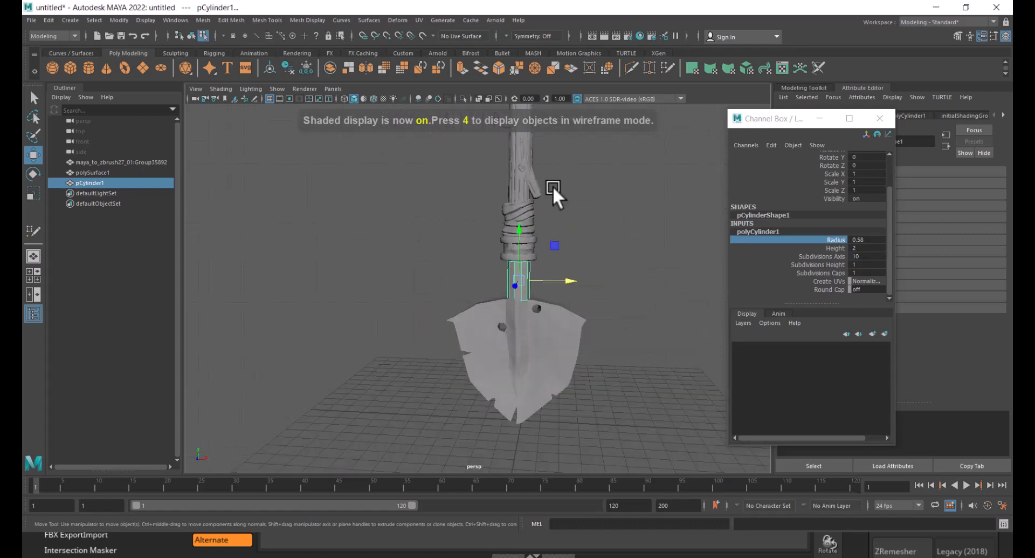
- Align the cylinder with the handle in the side view
alt+drag(552, 186, 577, 227)
scroll(555, 249, up, 5)
alt+middle_drag(593, 289, 542, 317)
scroll(545, 315, up, 3)
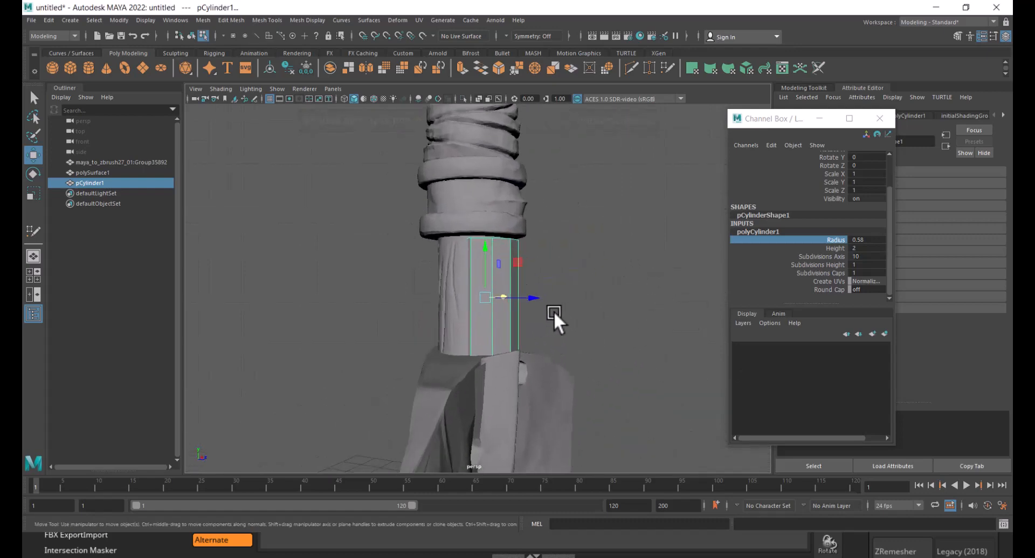
drag(534, 294, 602, 274)
key(space)
alt+middle_drag(588, 227, 606, 365)
scroll(606, 365, up, 2)
key(4)
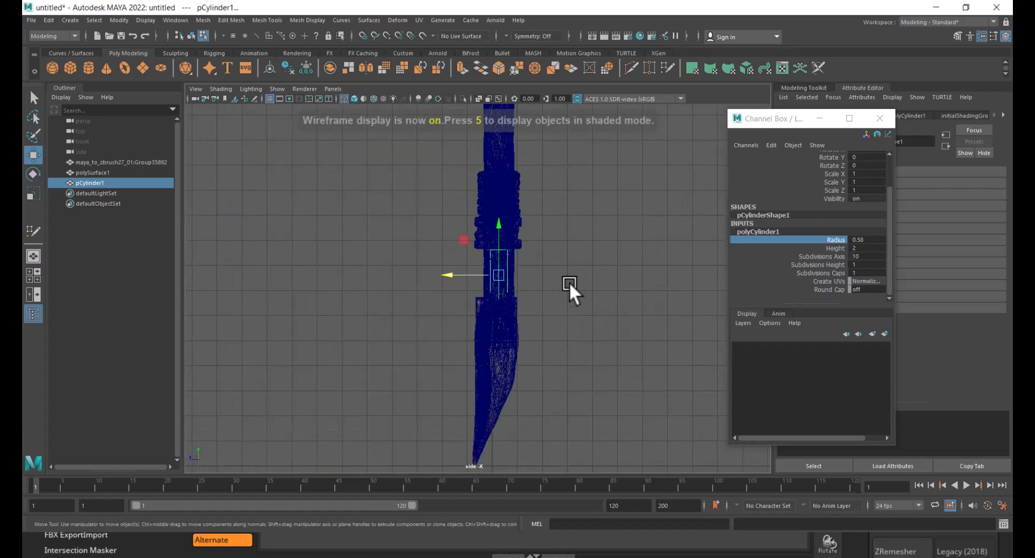
scroll(638, 439, up, 3)
scroll(536, 340, up, 2)
scroll(558, 270, up, 2)
scroll(558, 269, up, 3)
alt+middle_drag(612, 275, 591, 248)
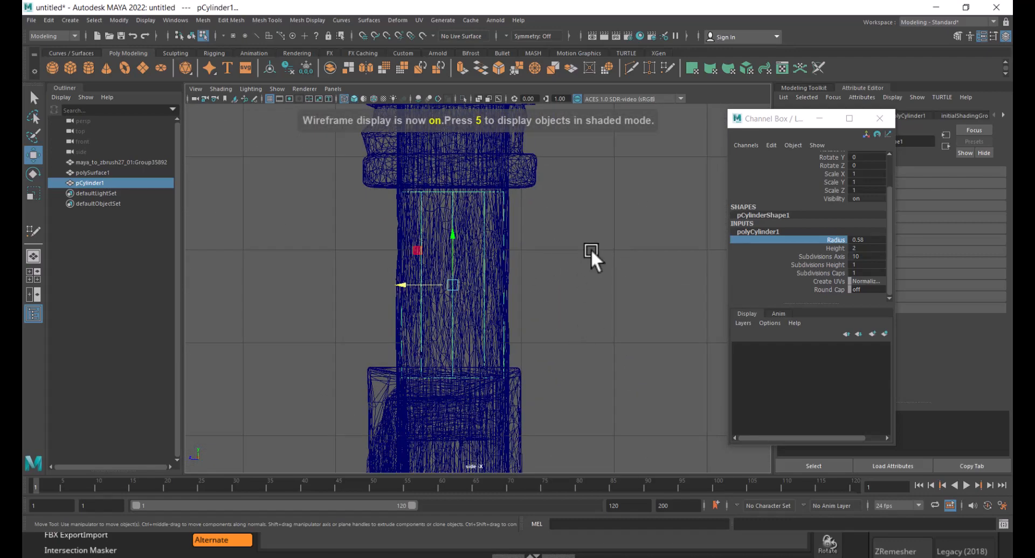
- Select the cylinder's bottom ring of vertices and scale it slightly to fit the handle
right_drag(624, 181, 576, 180)
scroll(579, 296, up, 2)
alt+middle_drag(599, 343, 614, 278)
drag(609, 314, 298, 361)
scroll(416, 340, up, 3)
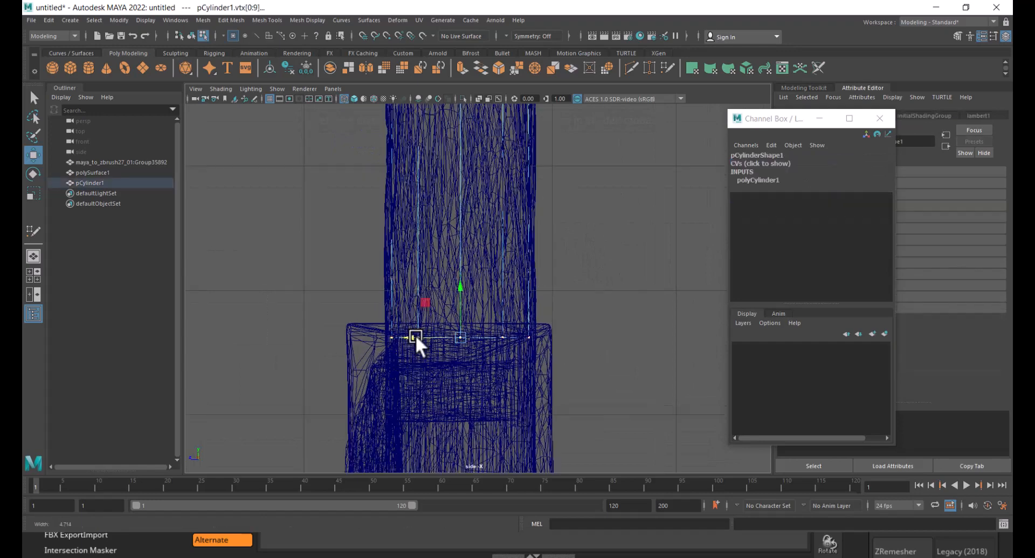
key(r)
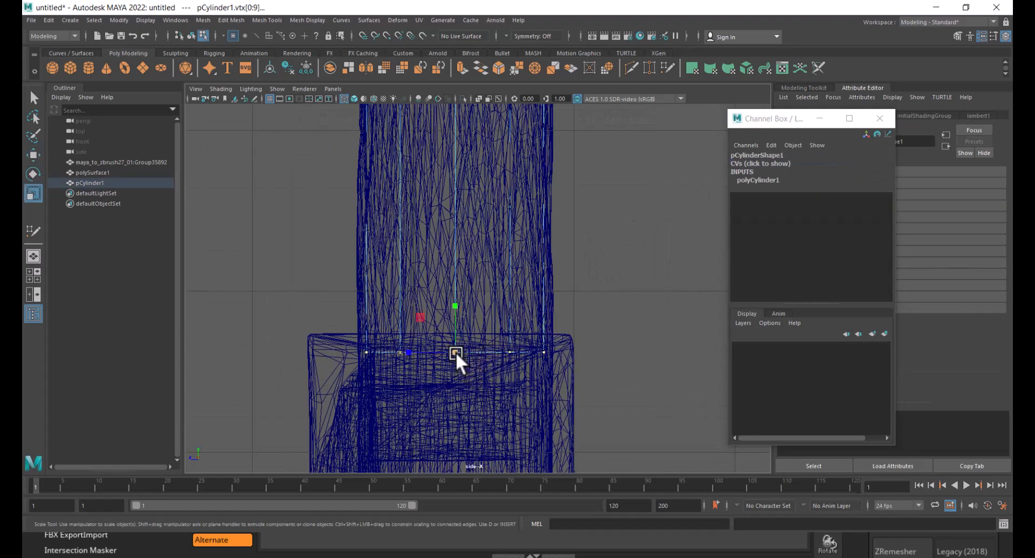
drag(409, 352, 401, 350)
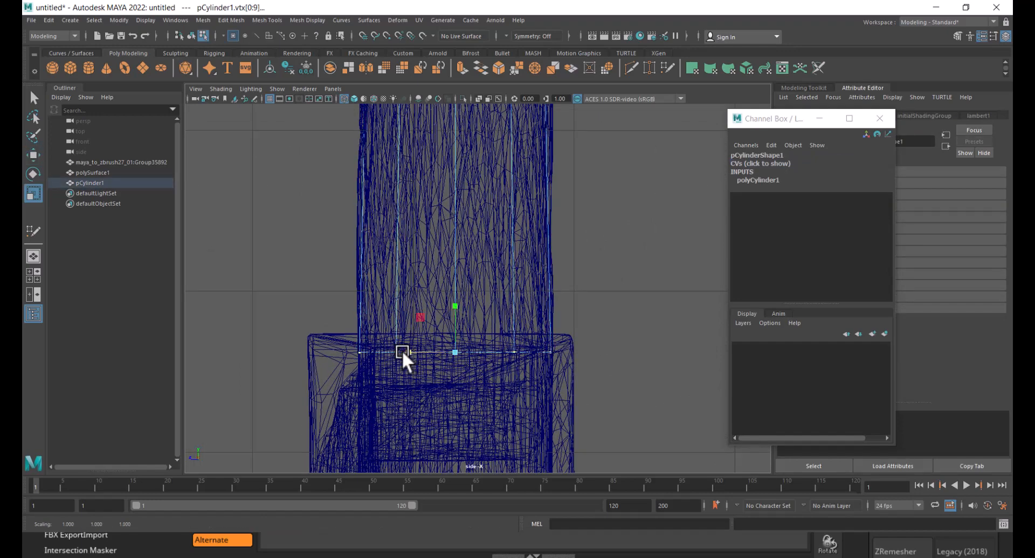
- Move the cylinder's top ring of vertices up under the handle collar and scale it to fit
alt+middle_drag(520, 161, 542, 294)
drag(454, 189, 423, 159)
scroll(471, 228, down, 4)
key(space)
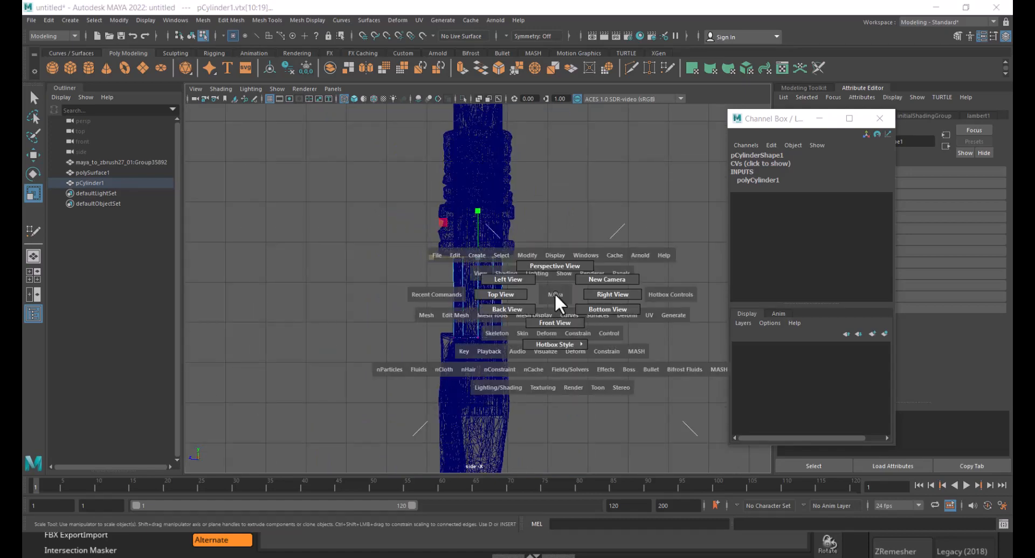
click(555, 323)
scroll(465, 248, up, 5)
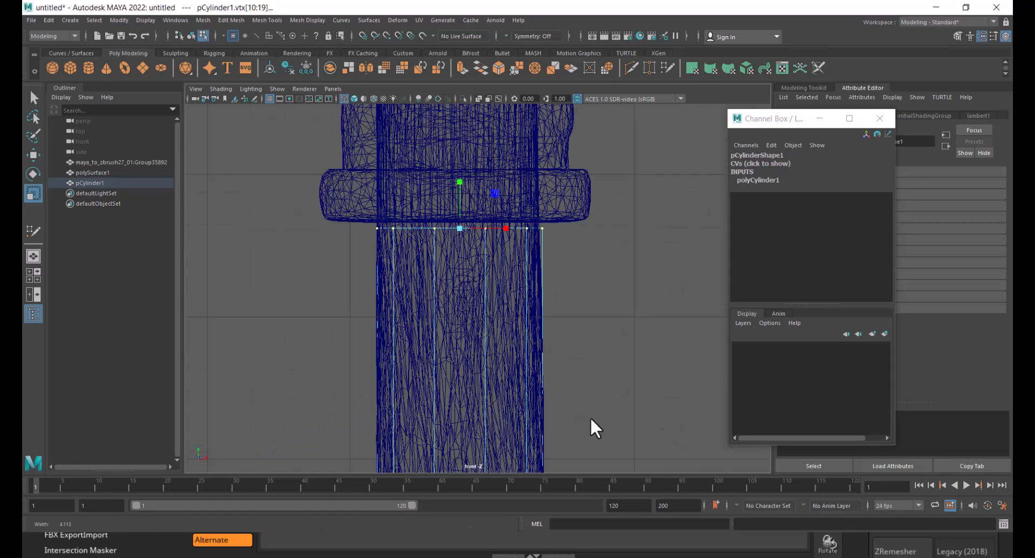
alt+middle_drag(535, 359, 502, 211)
mouse_move(519, 273)
alt+right_down()
mouse_move(439, 281)
mouse_move(531, 283)
alt+right_up()
mouse_move(531, 283)
alt+middle_down()
mouse_move(523, 363)
mouse_move(530, 283)
alt+middle_up()
right_drag(539, 185, 540, 214)
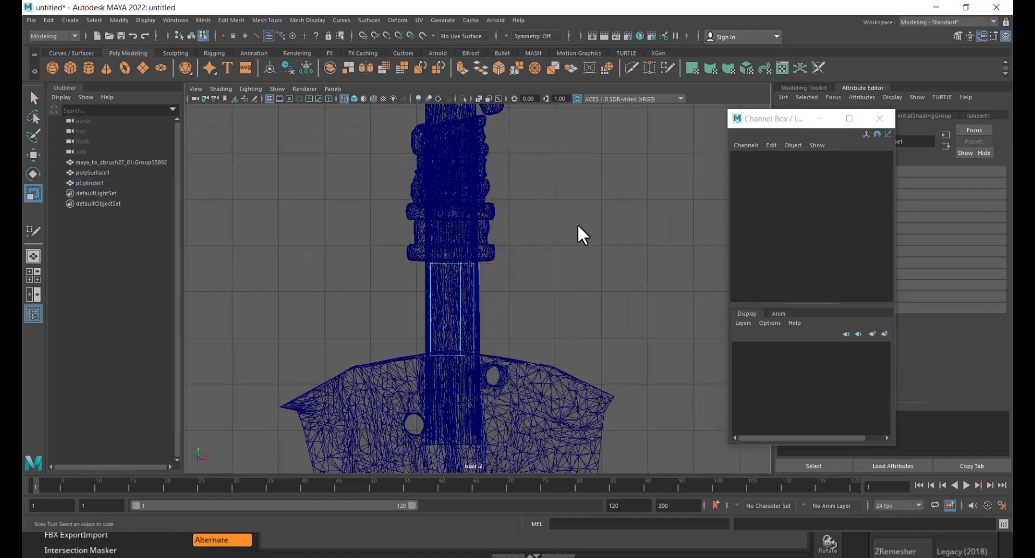
- Select the cylinder's top faces and extrude them upward through the collar along the handle
drag(545, 229, 353, 271)
ctrl+drag(545, 276, 312, 360)
mouse_move(475, 279)
alt+right_down()
mouse_move(518, 274)
mouse_move(500, 307)
mouse_move(462, 289)
alt+right_up()
key(5)
alt+middle_drag(462, 289, 488, 374)
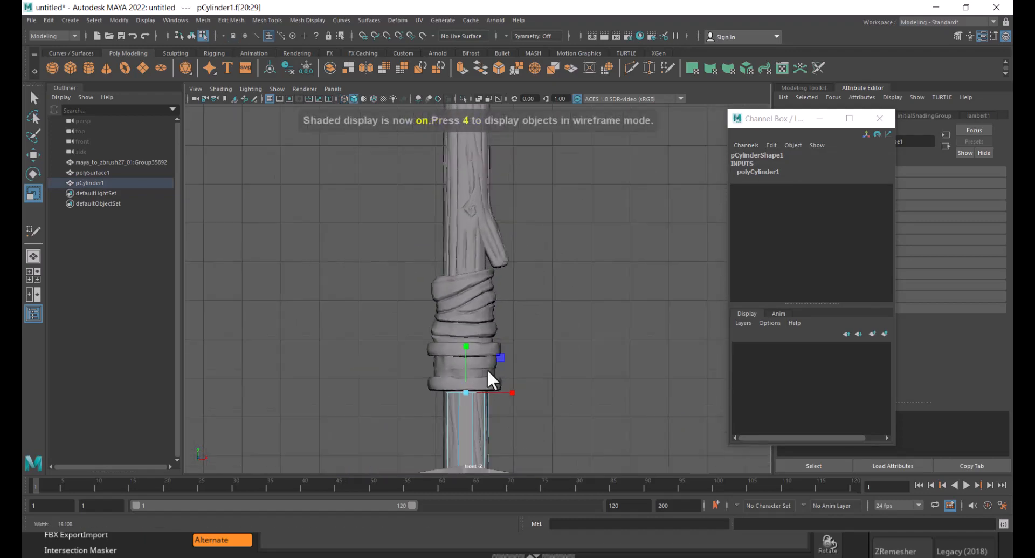
key(w)
alt+right_drag(487, 374, 517, 390)
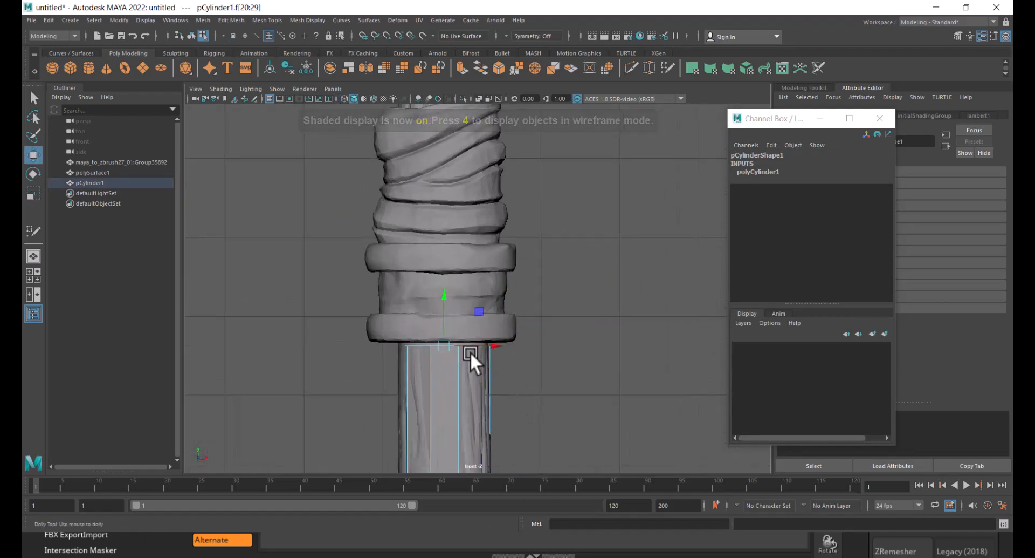
alt+right_drag(470, 351, 456, 250)
alt+middle_drag(456, 251, 472, 354)
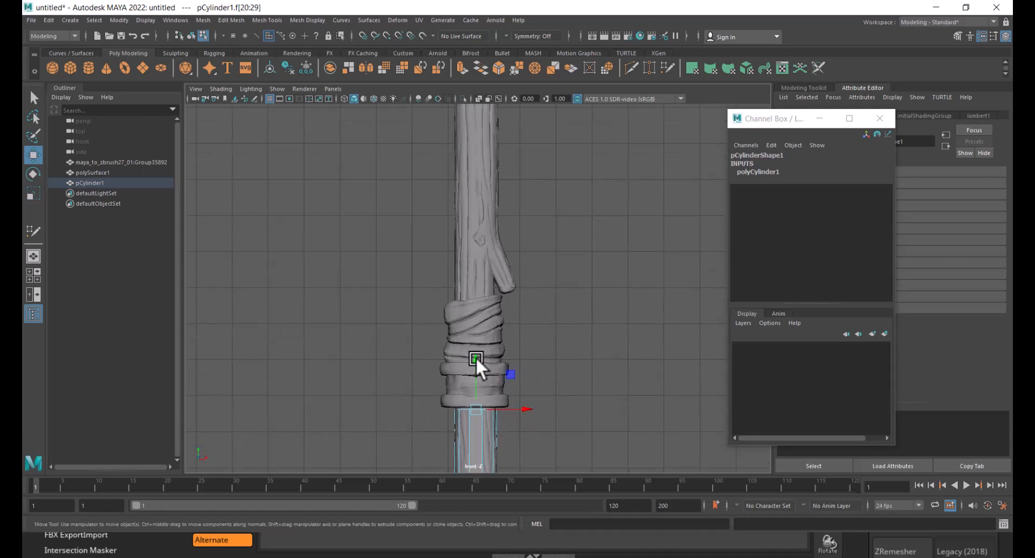
drag(474, 354, 489, 356)
alt+middle_drag(501, 429, 497, 317)
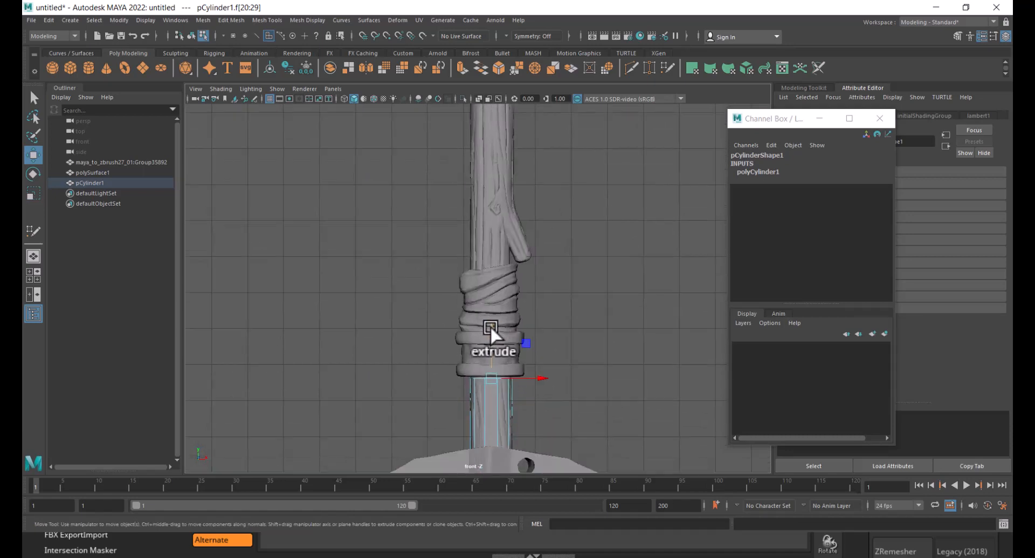
shift+drag(490, 325, 500, 140)
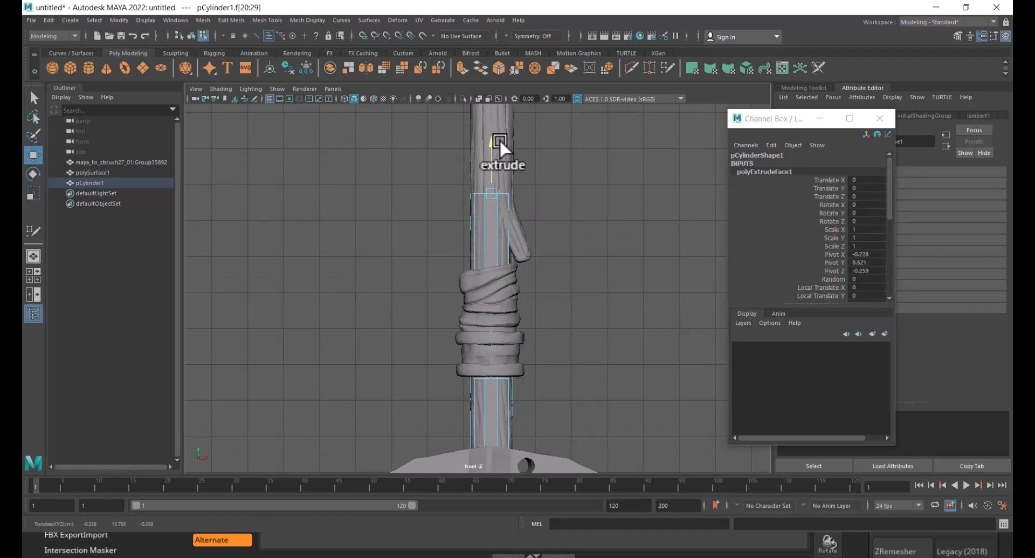
- Extrude the top faces again and move them further up the handle to the wrapped grip
alt+middle_drag(552, 230, 562, 383)
shift+drag(506, 226, 506, 209)
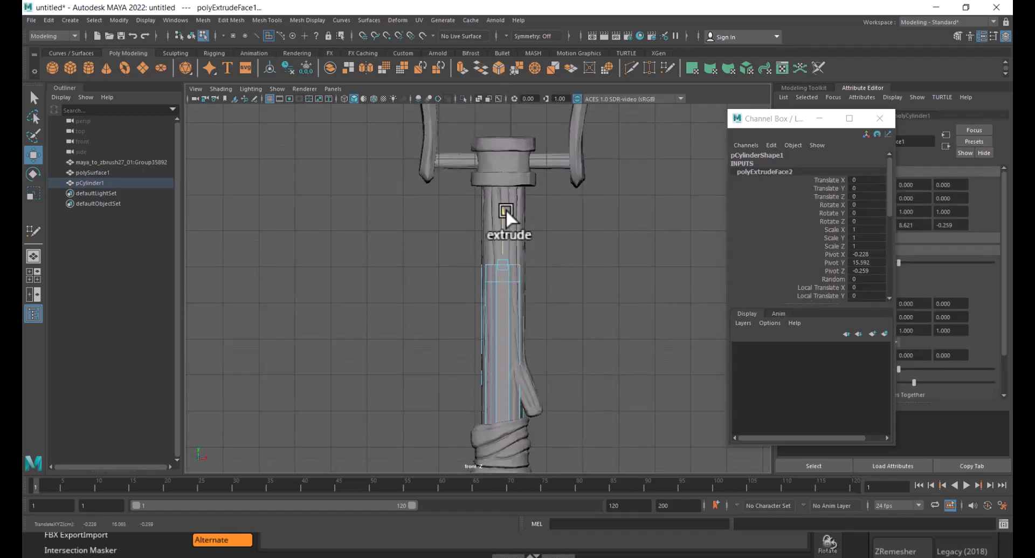
shift+drag(511, 141, 510, 135)
scroll(517, 274, up, 3)
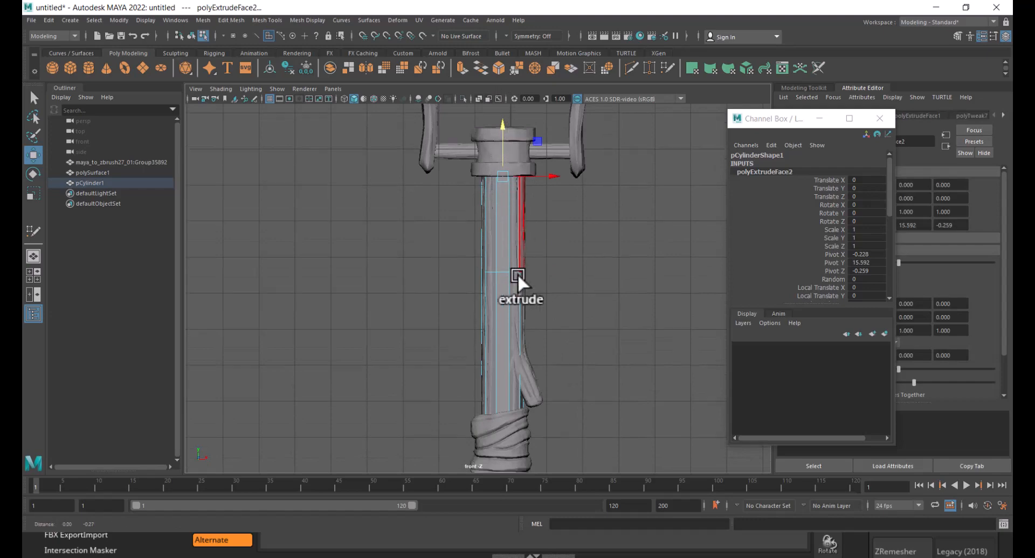
alt+middle_drag(535, 442, 539, 227)
scroll(535, 322, up, 2)
alt+middle_drag(551, 311, 529, 322)
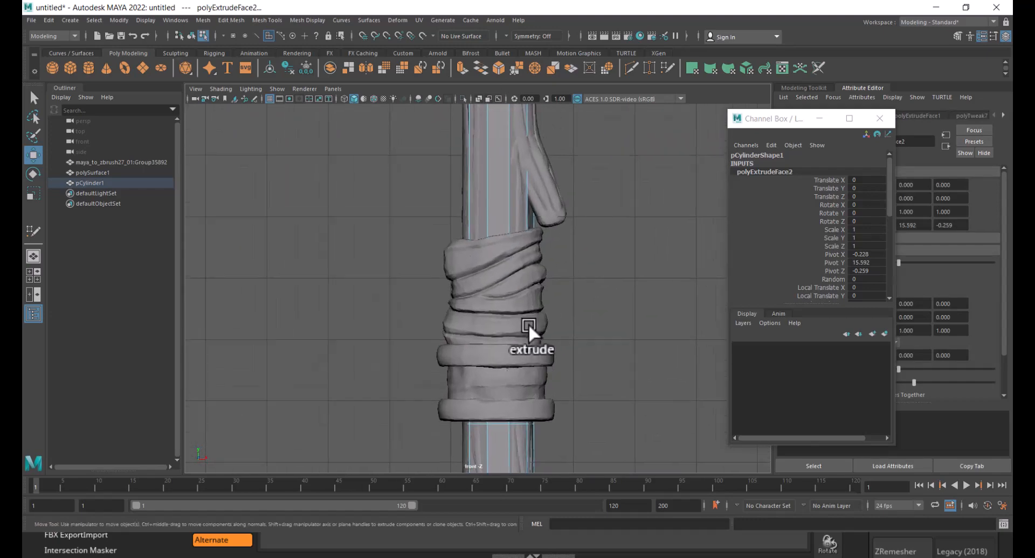
scroll(568, 263, up, 1)
right_drag(515, 162, 544, 133)
- Put the reference shovel mesh into a new display layer and set that layer to template
click(535, 216)
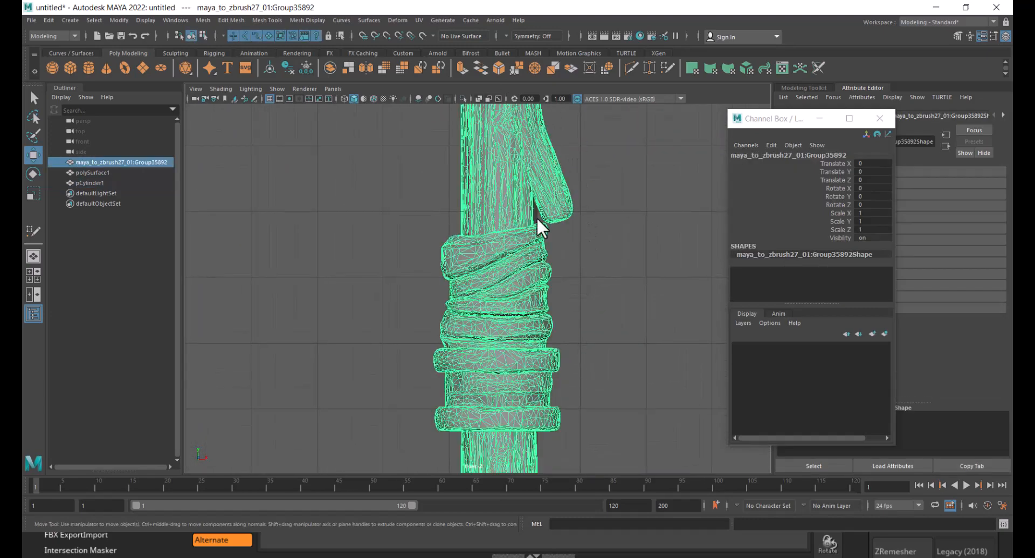
click(883, 334)
click(762, 347)
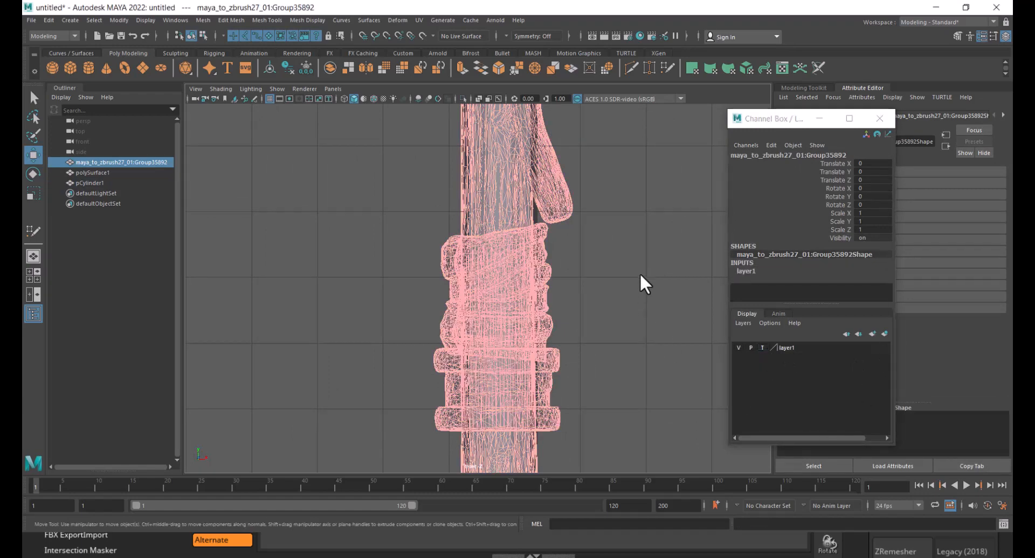
click(639, 273)
- Insert two edge loops on the cylinder at the top and bottom of the handle collar
click(540, 234)
shift+right_drag(645, 228, 573, 244)
drag(526, 241, 526, 242)
alt+right_drag(558, 299, 497, 307)
alt+middle_drag(497, 308, 508, 168)
alt+right_drag(508, 167, 571, 348)
alt+middle_drag(561, 190, 543, 264)
alt+right_drag(543, 264, 560, 271)
alt+middle_drag(553, 179, 548, 239)
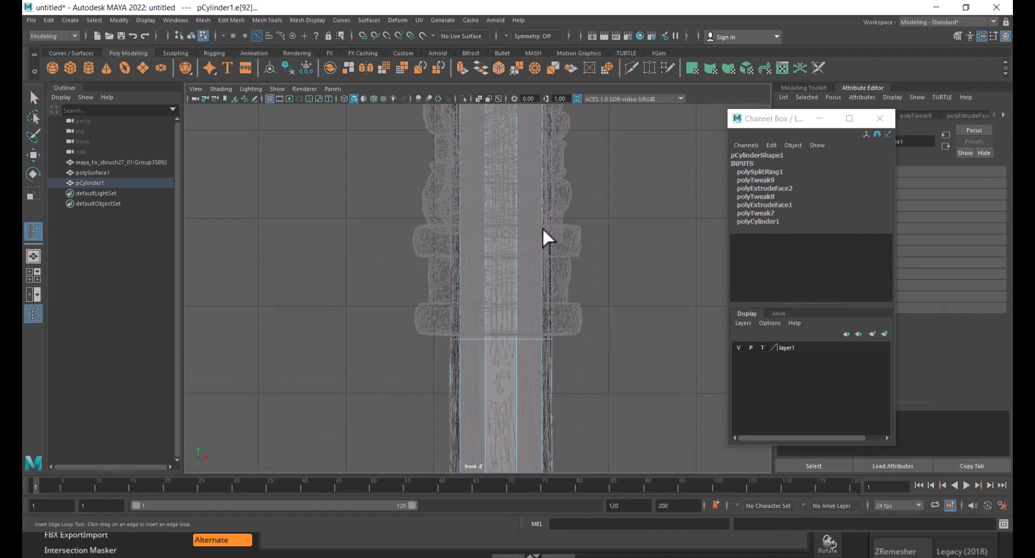
drag(541, 228, 542, 226)
key(w)
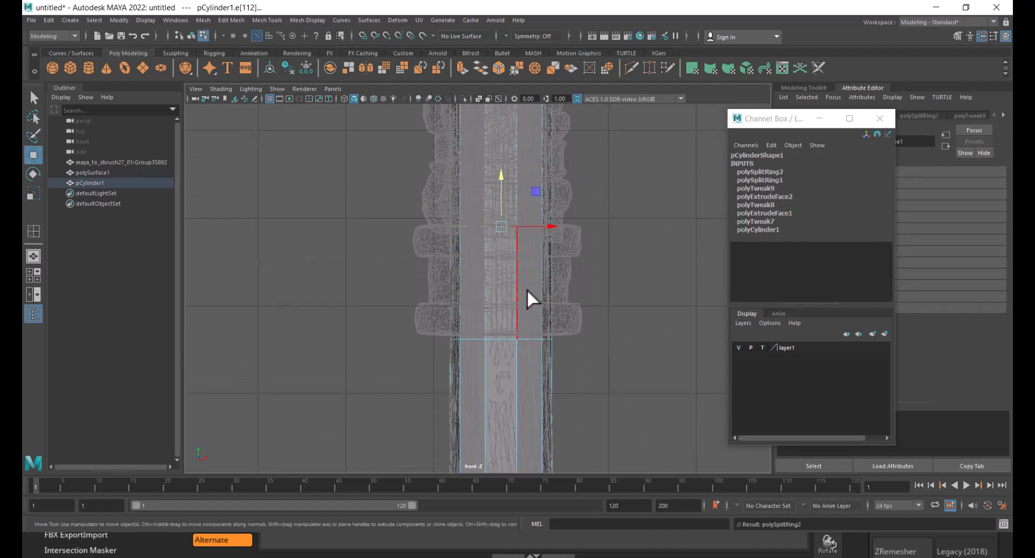
- Select the faces between the new loops and extrude them outward with Local Translate Z 0.45
right_drag(619, 254, 623, 282)
drag(613, 275, 286, 316)
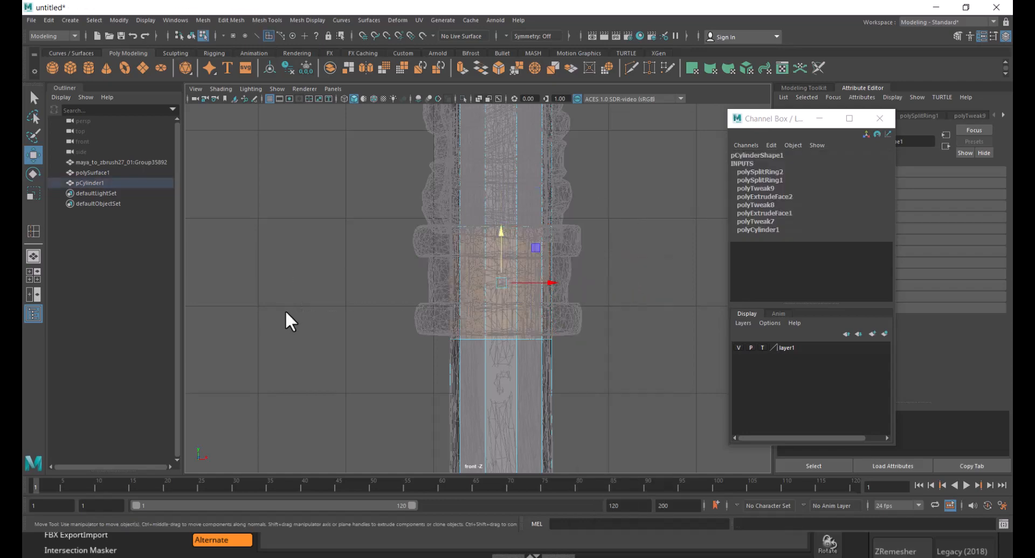
shift+right_drag(631, 222, 628, 249)
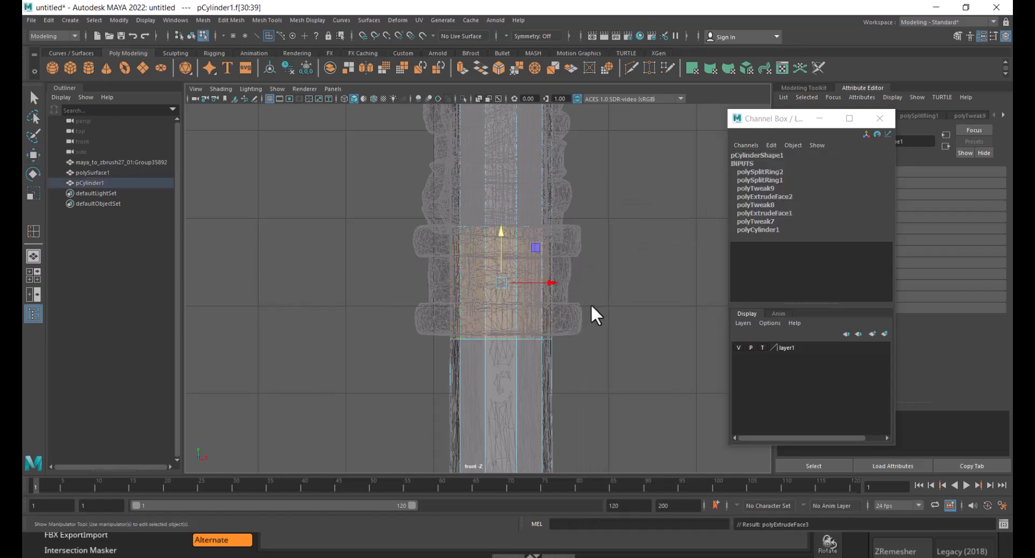
scroll(634, 260, up, 1)
alt+middle_drag(639, 258, 594, 234)
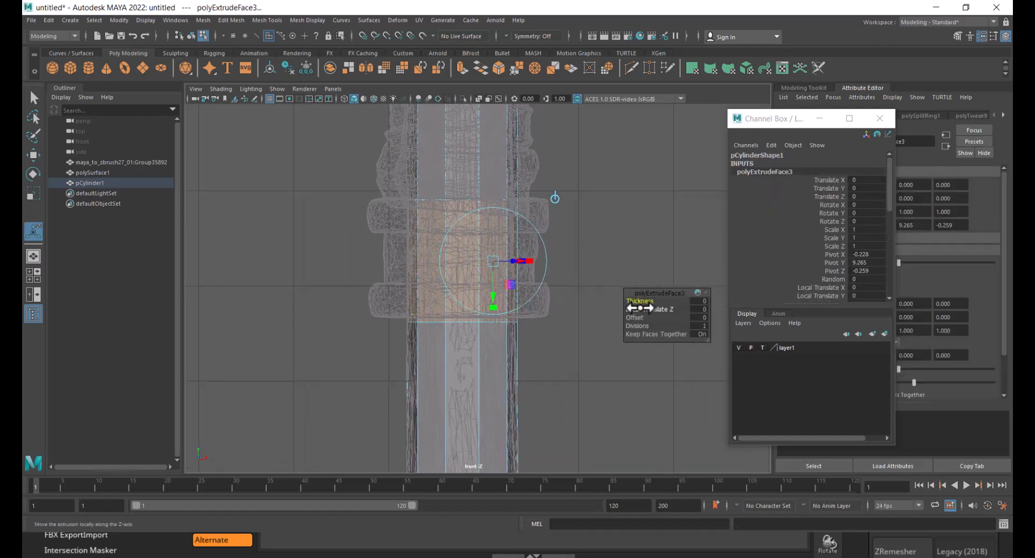
drag(641, 309, 655, 308)
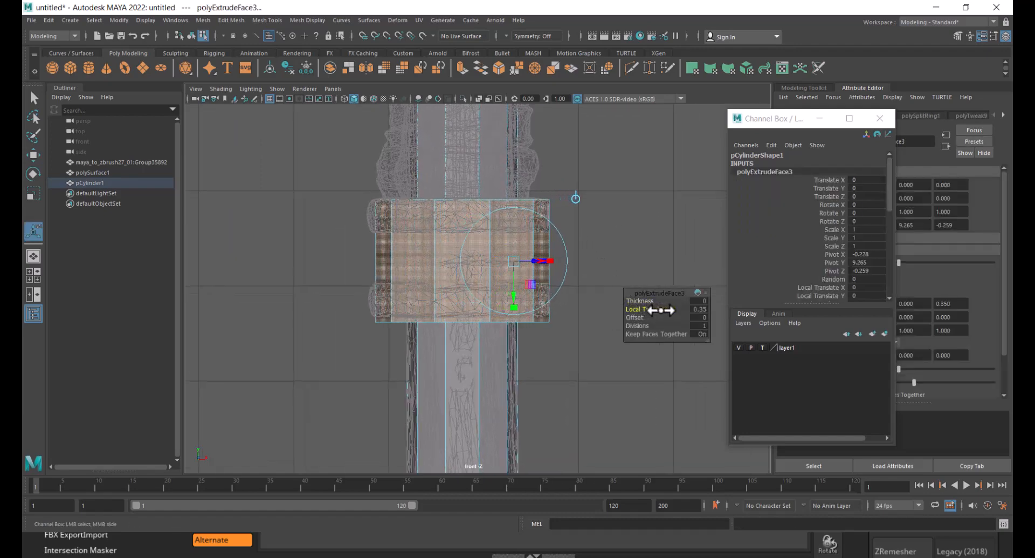
scroll(568, 325, up, 3)
alt+middle_drag(540, 223, 538, 240)
scroll(538, 241, up, 2)
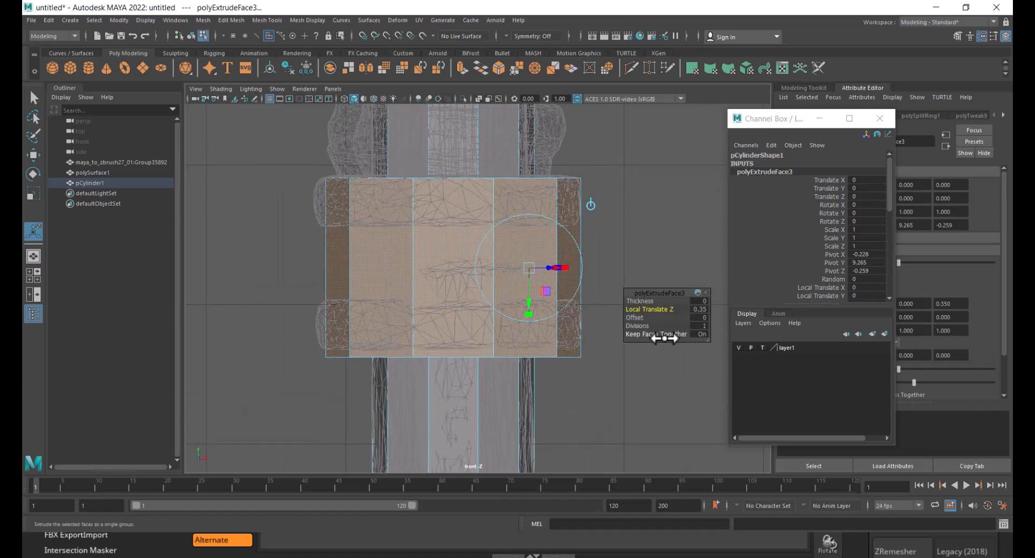
drag(656, 306, 660, 307)
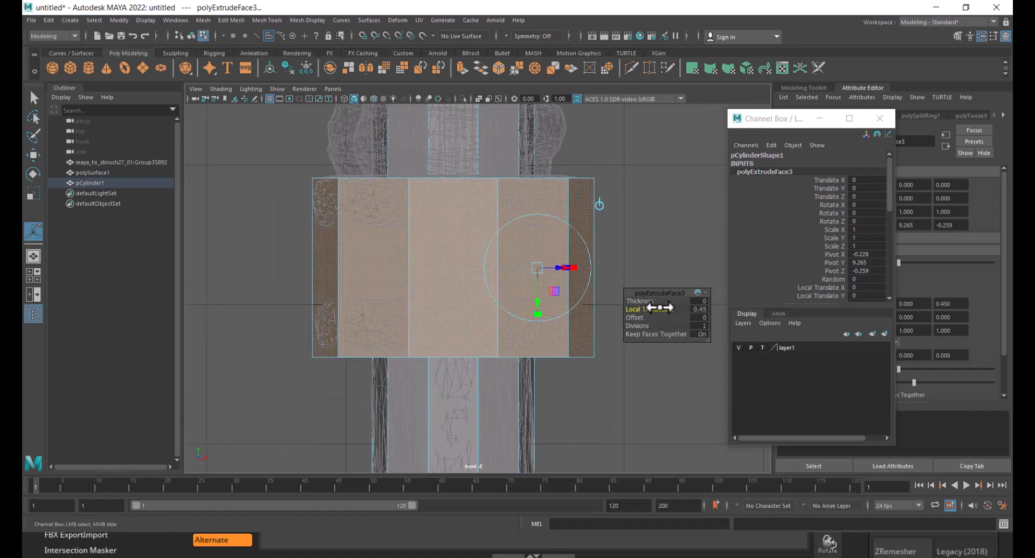
key(4)
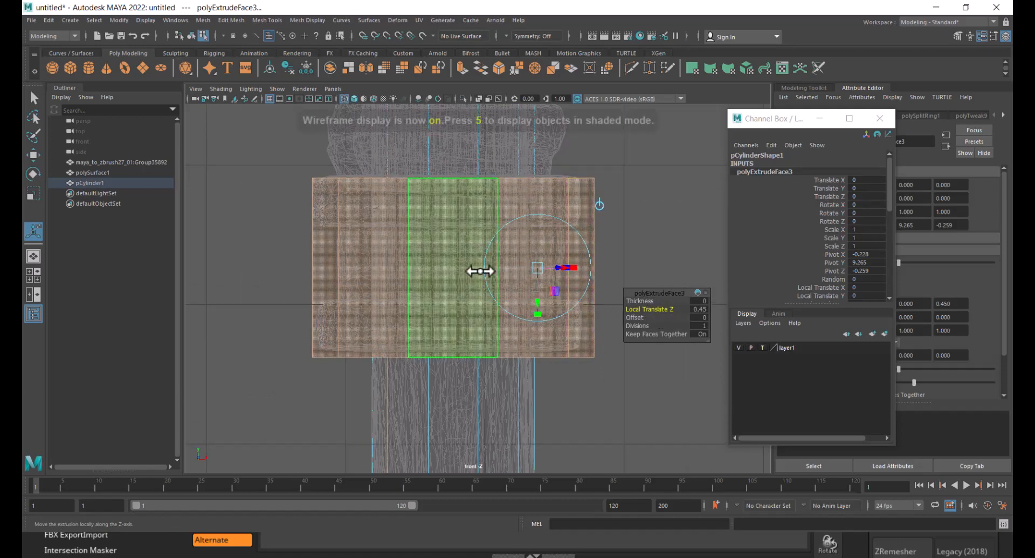
- Select the collar's bottom ring of vertices and move it up to flatten the collar's lower edge
right_drag(393, 238, 566, 164)
right_drag(590, 270, 533, 221)
drag(614, 345, 267, 364)
scroll(394, 361, up, 2)
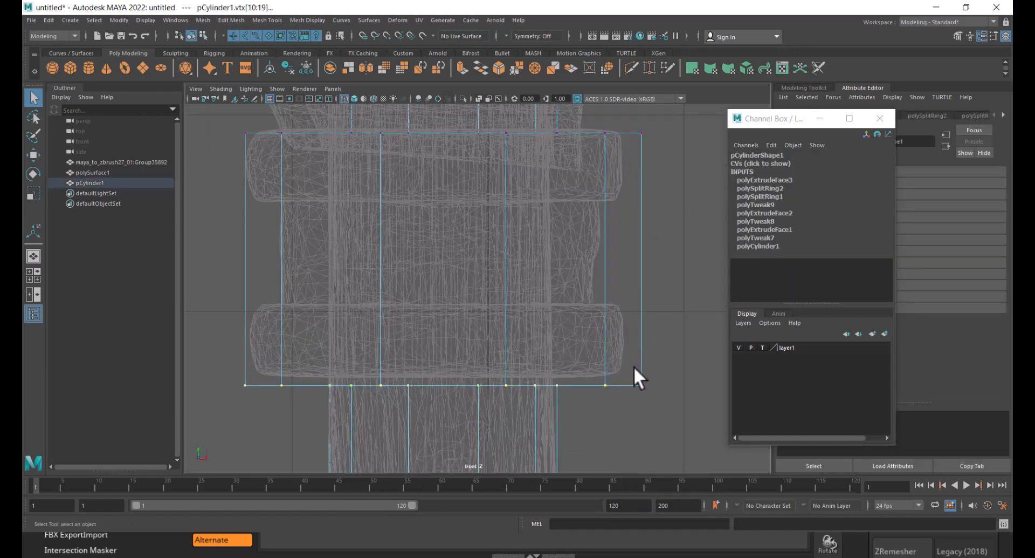
key(F10)
click(614, 384)
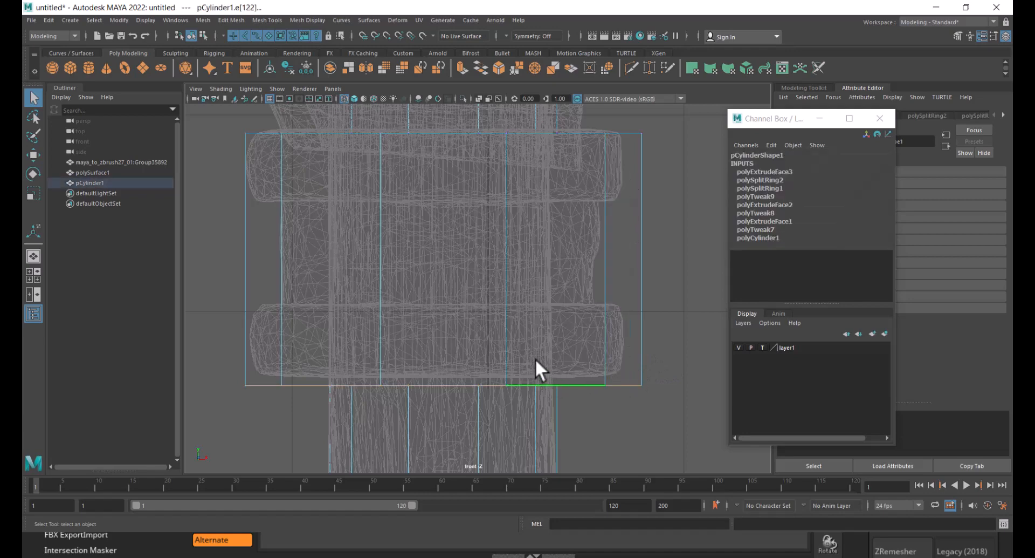
key(w)
drag(445, 337, 442, 325)
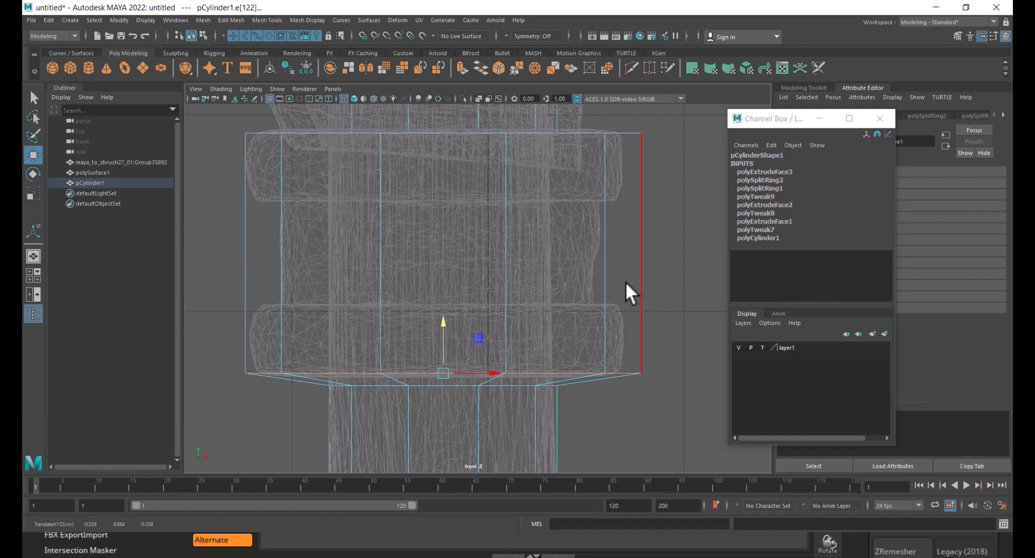
right_drag(646, 300, 430, 250)
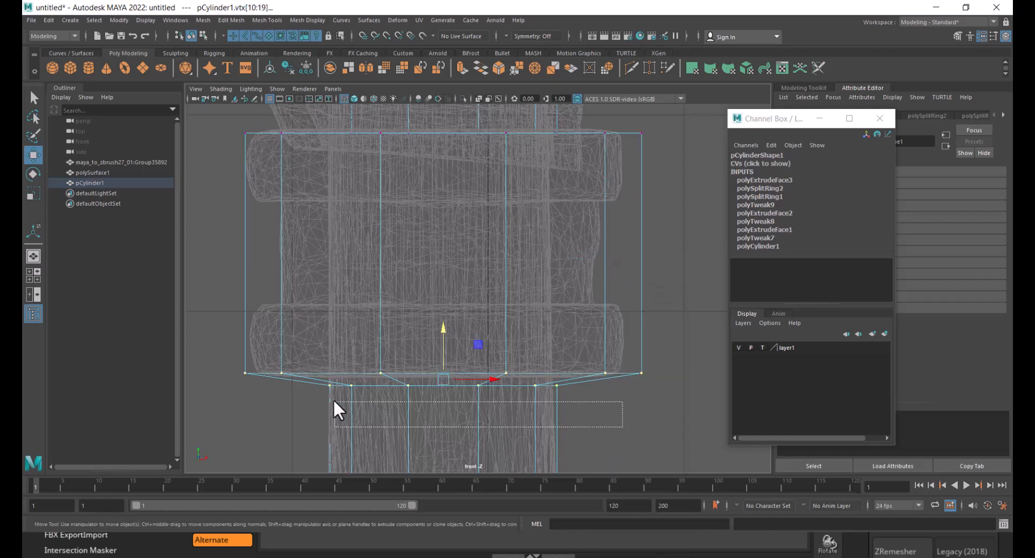
drag(334, 399, 314, 381)
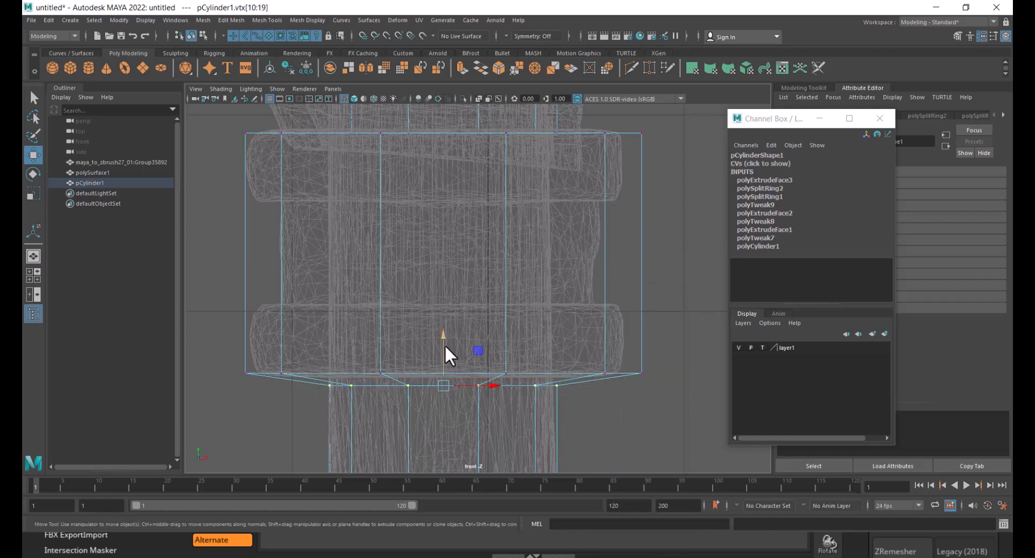
drag(445, 348, 439, 333)
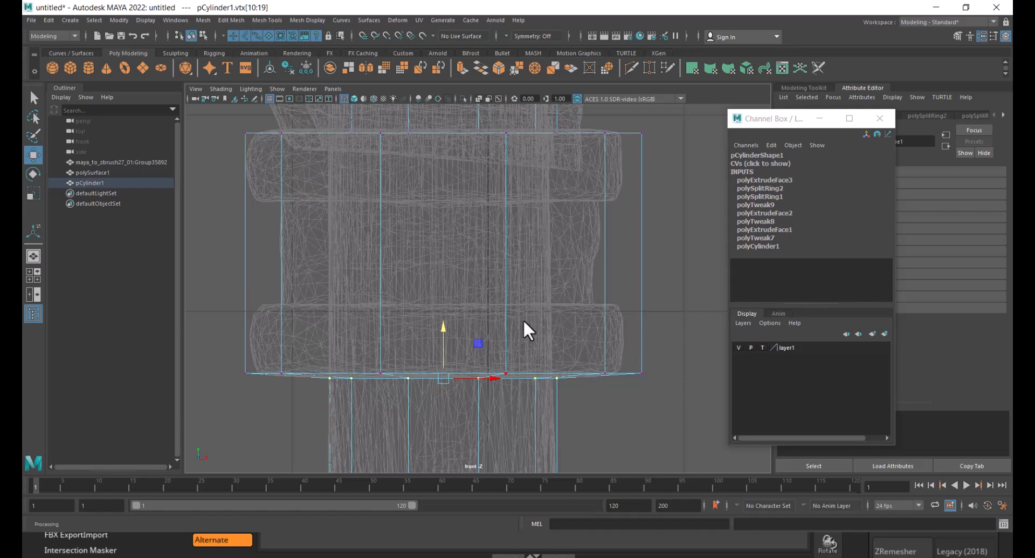
- Examine the new collar geometry against the reference in a shaded perspective view
scroll(500, 322, down, 3)
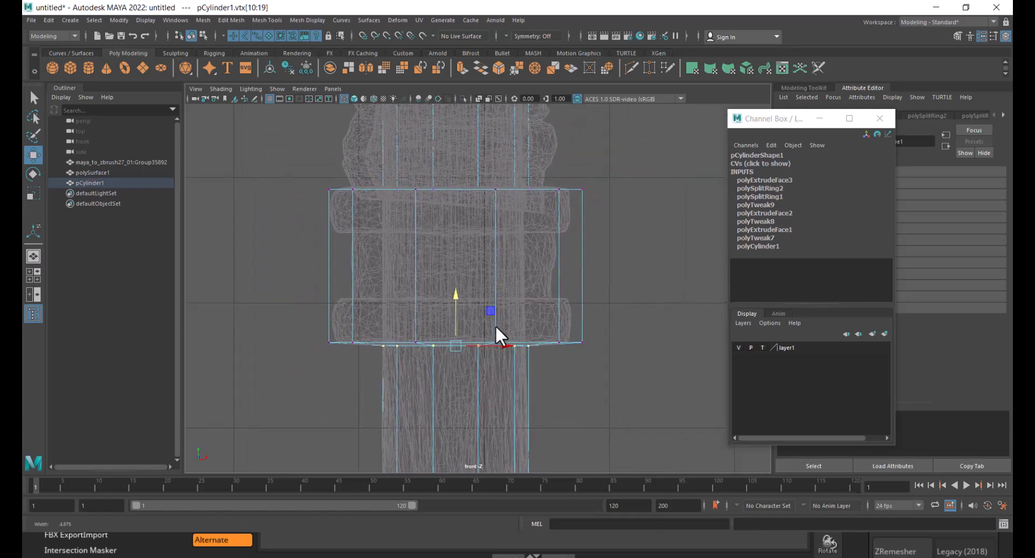
right_drag(617, 170, 620, 205)
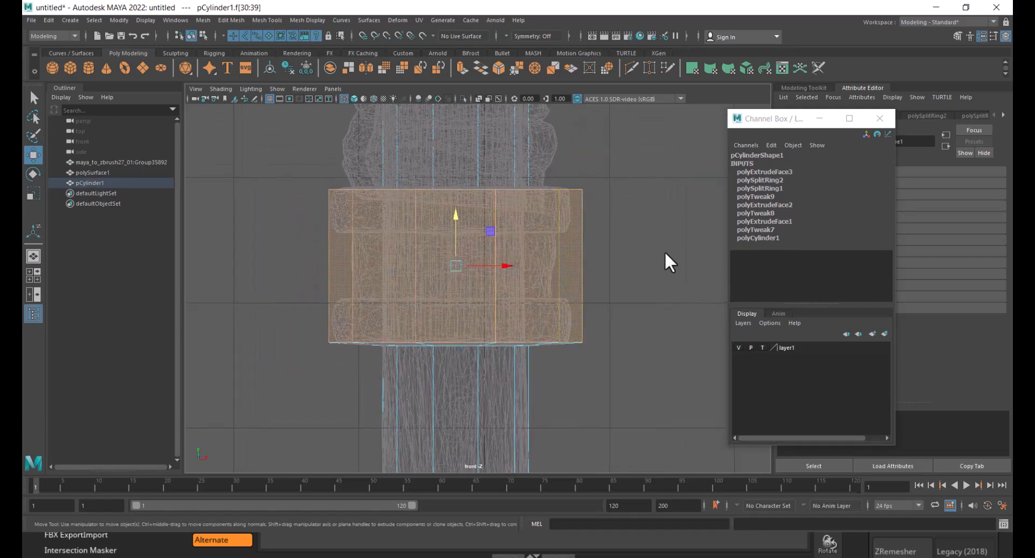
click(270, 269)
key(space)
drag(377, 332, 397, 197)
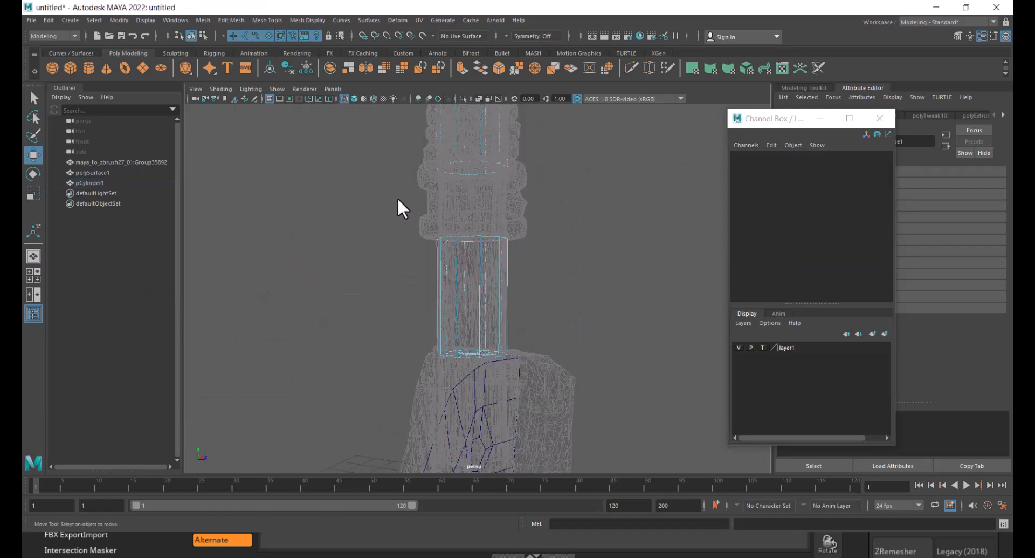
key(5)
alt+drag(504, 319, 493, 261)
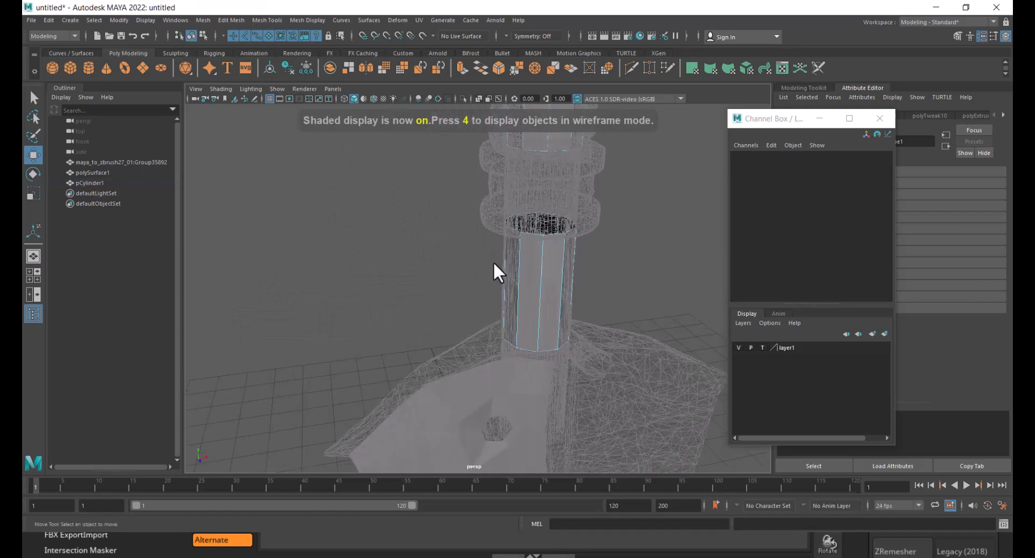
alt+middle_drag(493, 261, 475, 367)
scroll(474, 367, up, 4)
alt+drag(474, 367, 490, 285)
right_drag(486, 179, 532, 151)
click(592, 226)
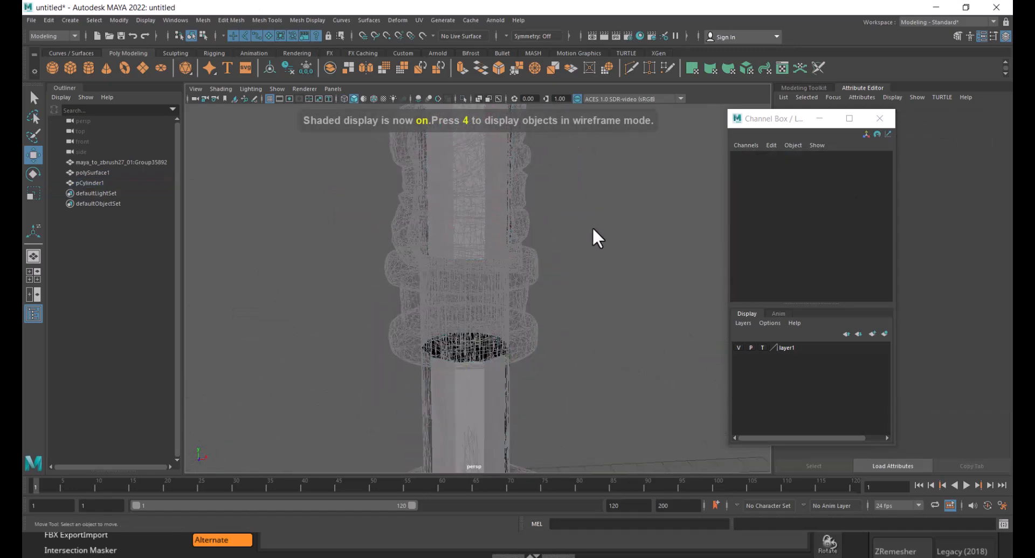
alt+drag(561, 243, 531, 301)
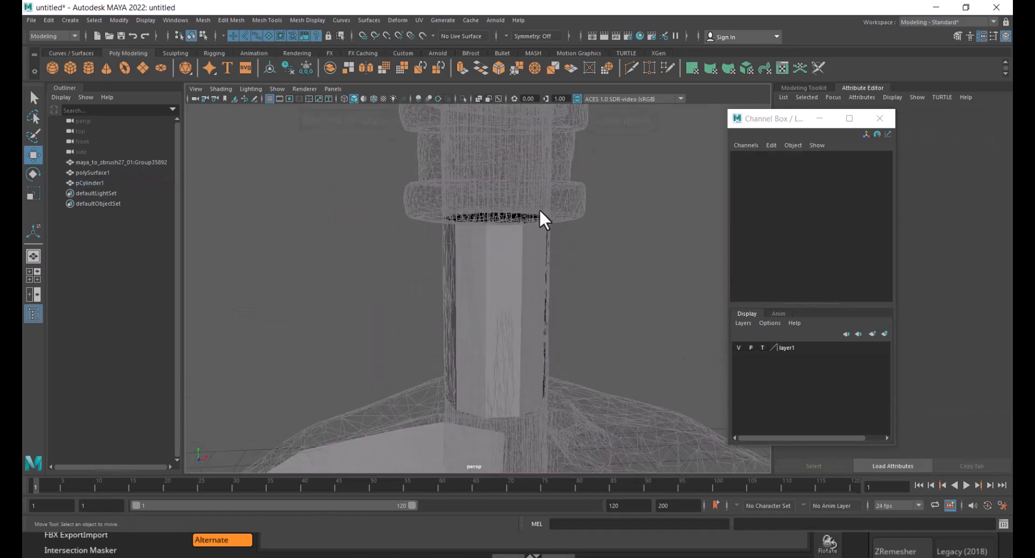
- Return the reference layer to normal display, select the reference mesh and make it live
click(762, 348)
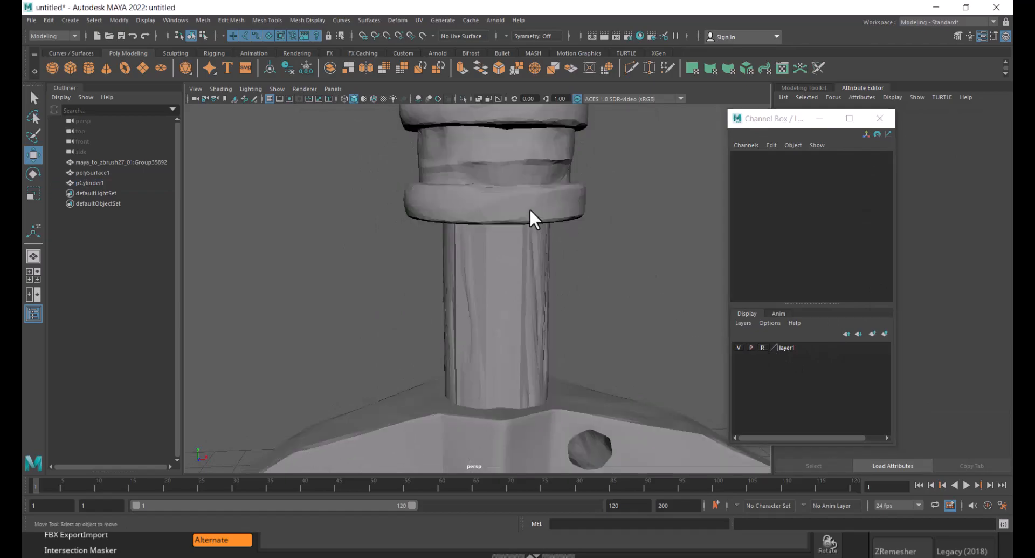
mouse_move(531, 215)
alt+mouse_down()
mouse_move(587, 329)
mouse_move(542, 274)
mouse_move(593, 302)
mouse_move(458, 262)
mouse_move(453, 234)
mouse_move(475, 243)
alt+mouse_up()
click(762, 348)
click(533, 295)
mouse_move(494, 317)
alt+mouse_down()
mouse_move(555, 356)
mouse_move(535, 408)
mouse_move(534, 326)
mouse_move(499, 303)
alt+mouse_up()
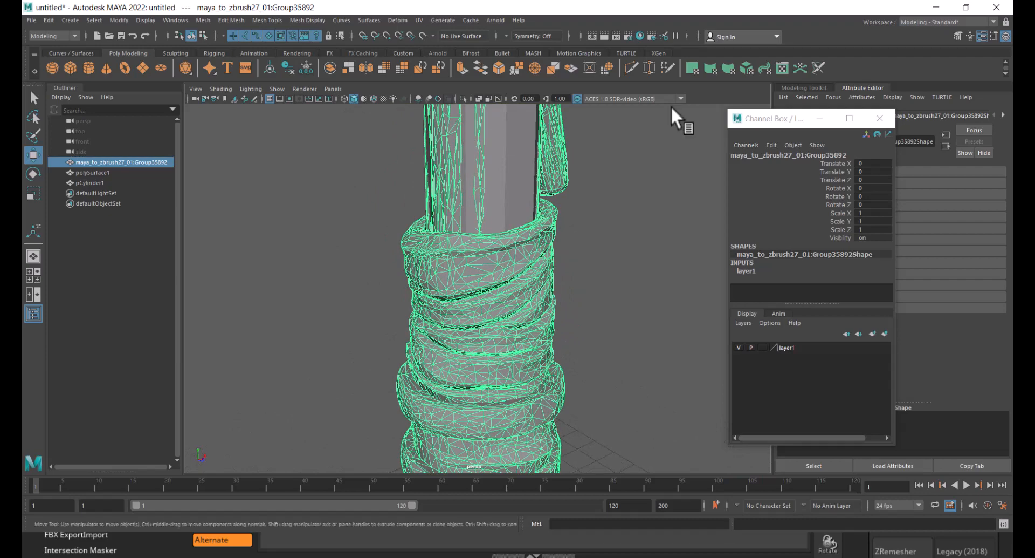
click(422, 35)
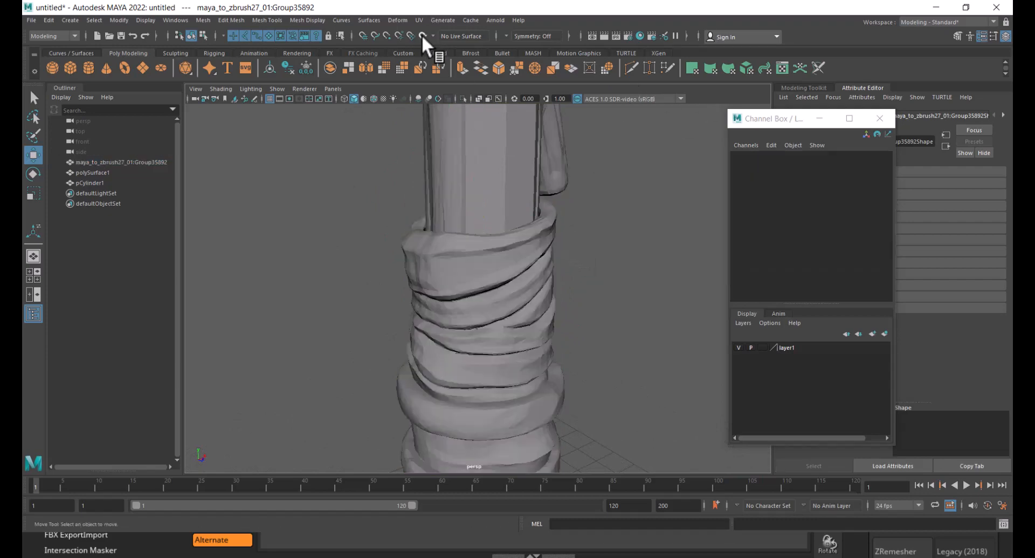
- Close the floating Channel Box, open the Modeling Toolkit and activate Quad Draw on the live grip
click(880, 118)
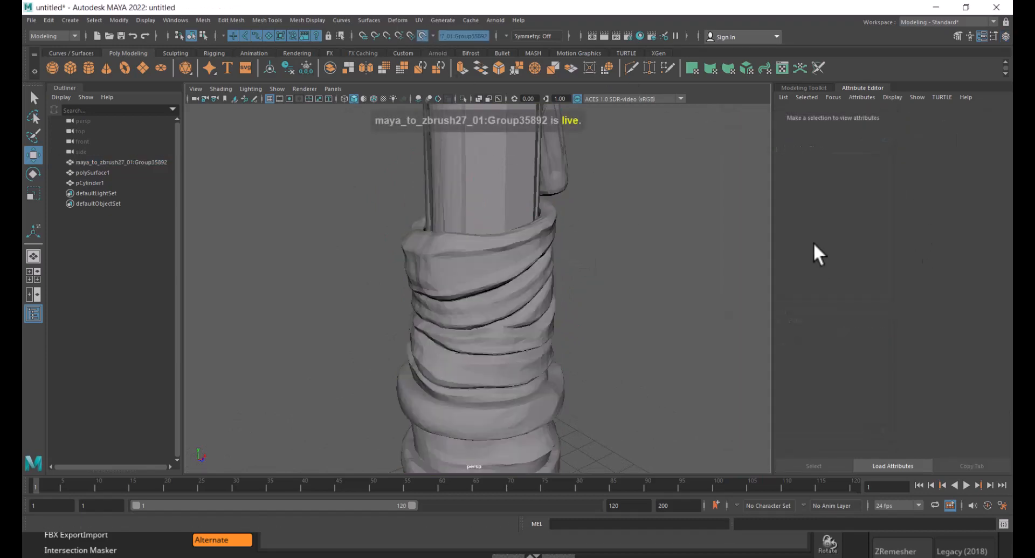
click(808, 88)
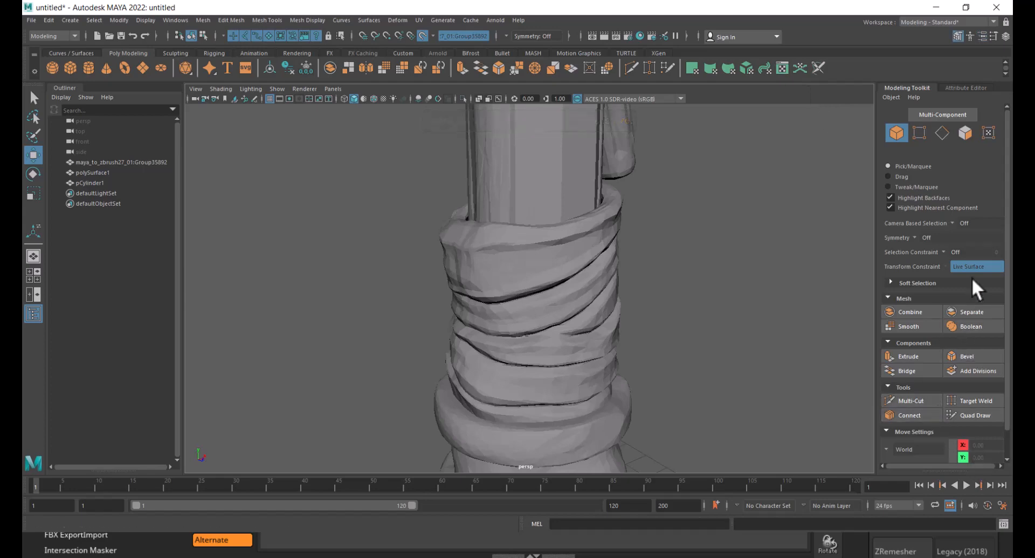
click(976, 415)
scroll(499, 254, up, 2)
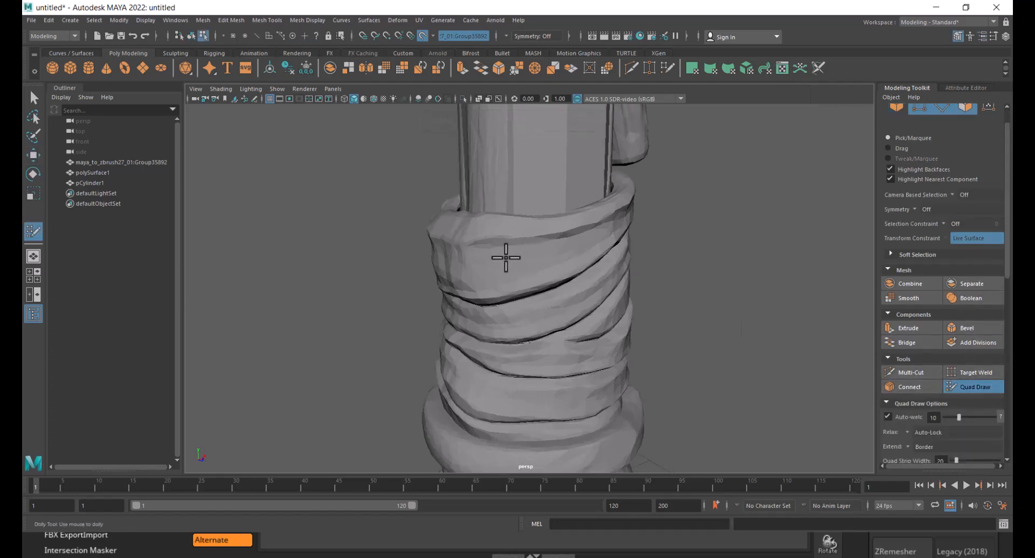
- Place Quad Draw dots around the top wrap of the grip and fill the first quads
click(477, 239)
click(486, 297)
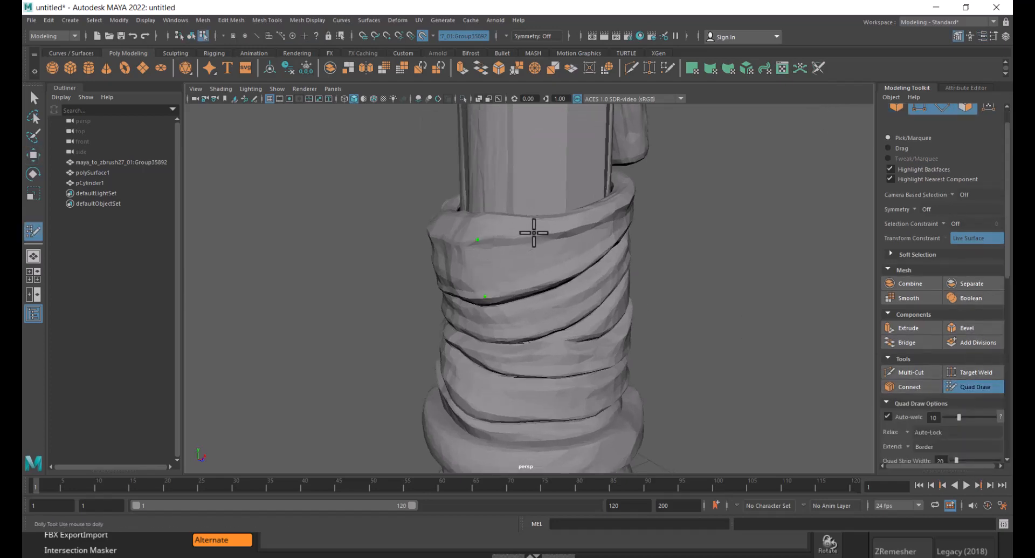
click(538, 232)
alt+drag(566, 279, 574, 207)
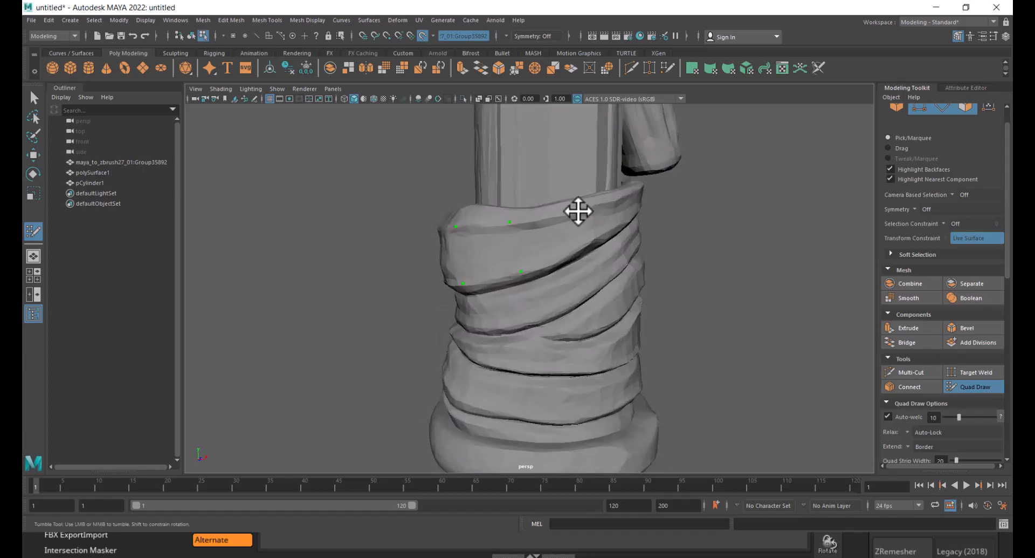
mouse_move(621, 235)
alt+mouse_down()
mouse_move(596, 199)
mouse_move(605, 215)
mouse_move(694, 256)
mouse_move(517, 266)
alt+mouse_up()
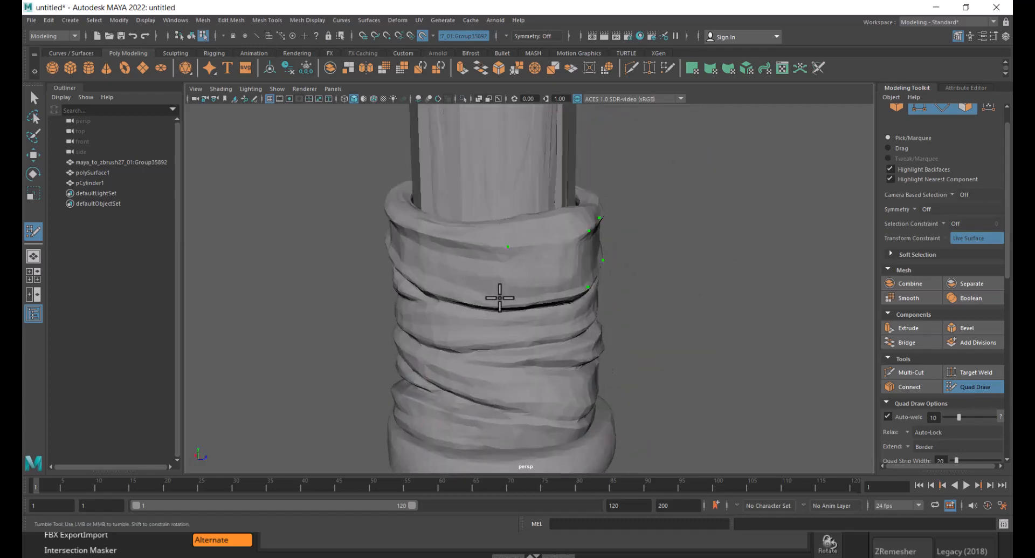
alt+drag(478, 295, 517, 291)
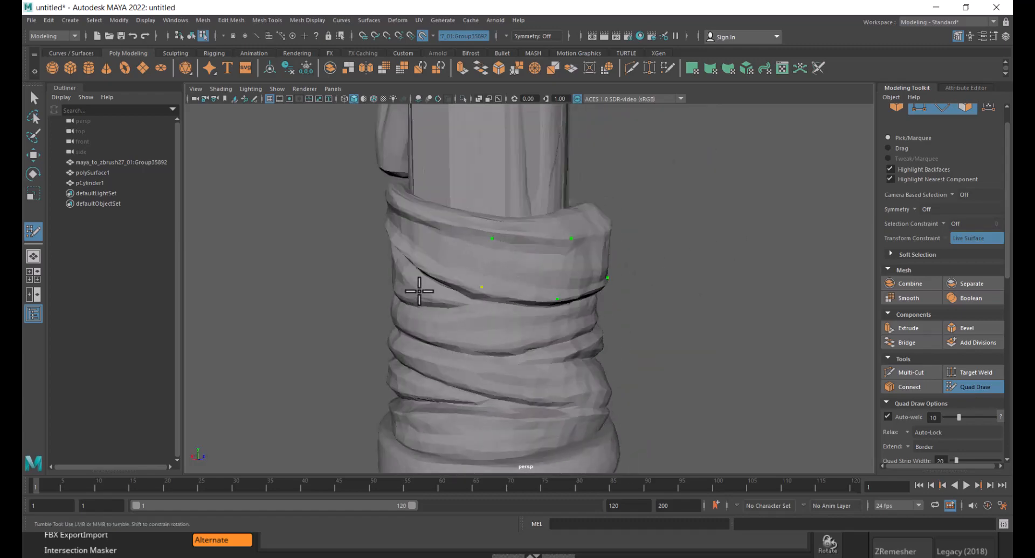
alt+drag(419, 291, 476, 290)
mouse_move(478, 250)
alt+mouse_down()
mouse_move(520, 221)
mouse_move(510, 213)
alt+mouse_up()
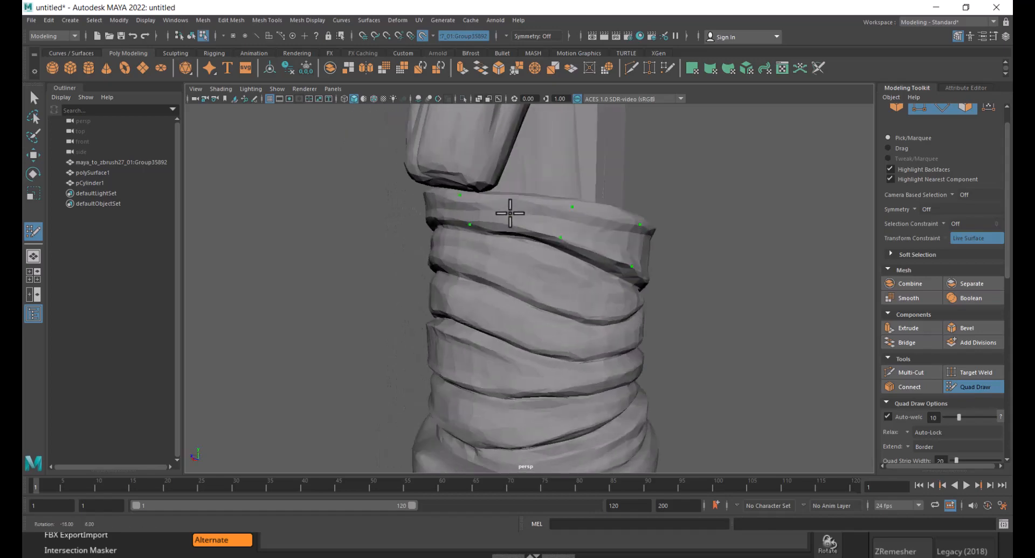
shift+click(508, 215)
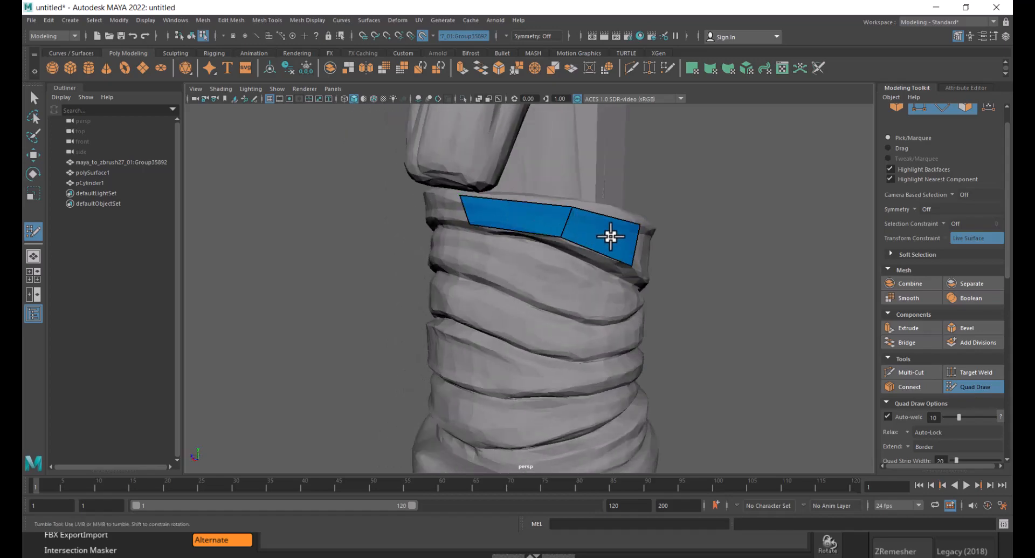
- Add more quads to build a strip around the top band of the grip wrap
mouse_move(613, 241)
alt+mouse_down()
mouse_move(593, 232)
mouse_move(548, 244)
mouse_move(650, 234)
mouse_move(531, 252)
alt+mouse_up()
shift+click(493, 218)
shift+click(511, 234)
shift+click(531, 252)
shift+click(638, 213)
mouse_move(638, 212)
alt+mouse_down()
mouse_move(577, 231)
mouse_move(571, 218)
alt+mouse_up()
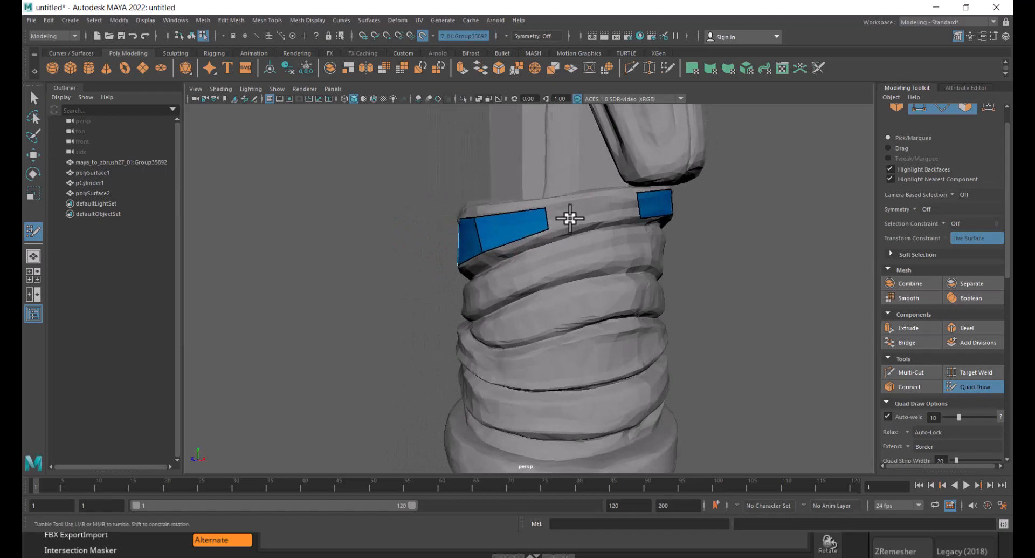
shift+click(626, 201)
alt+drag(625, 201, 536, 196)
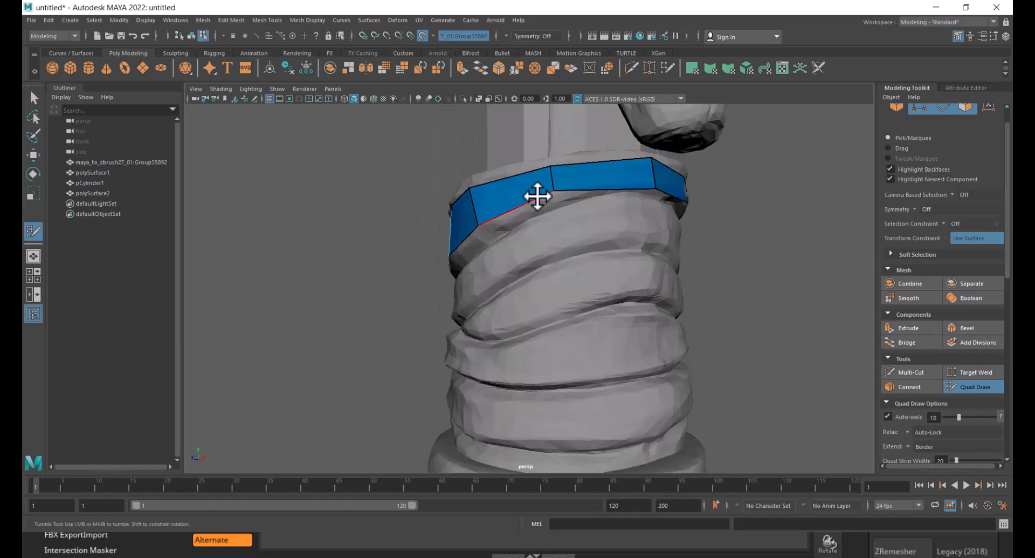
alt+right_drag(550, 203, 571, 222)
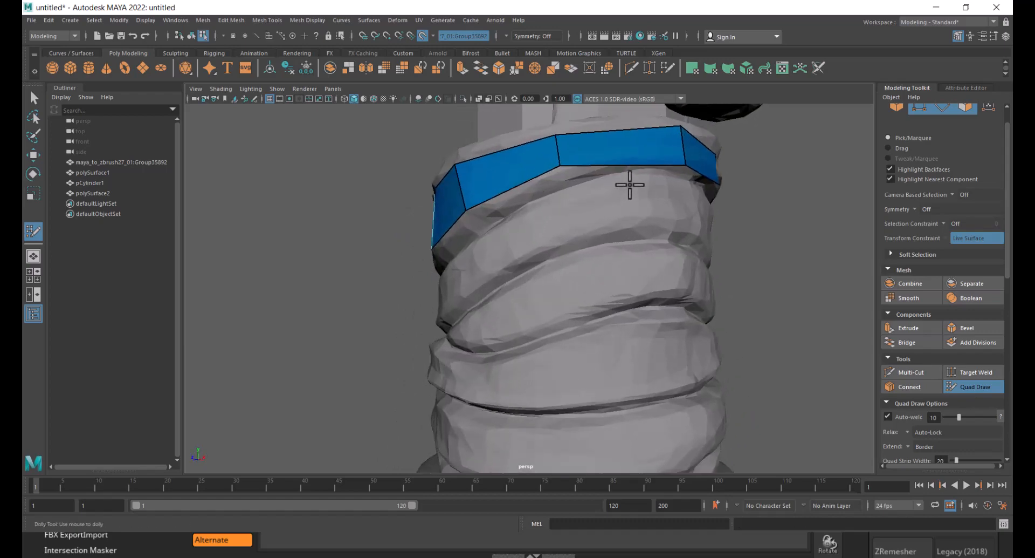
- Extend the strip's border edges downward to add further rows of quads around the grip
key(Tab)
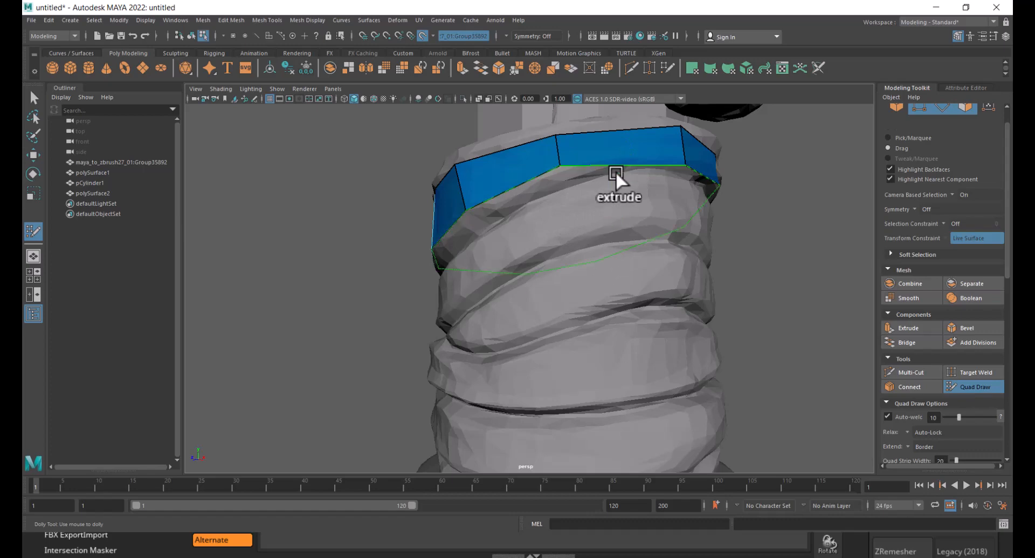
drag(617, 160, 624, 180)
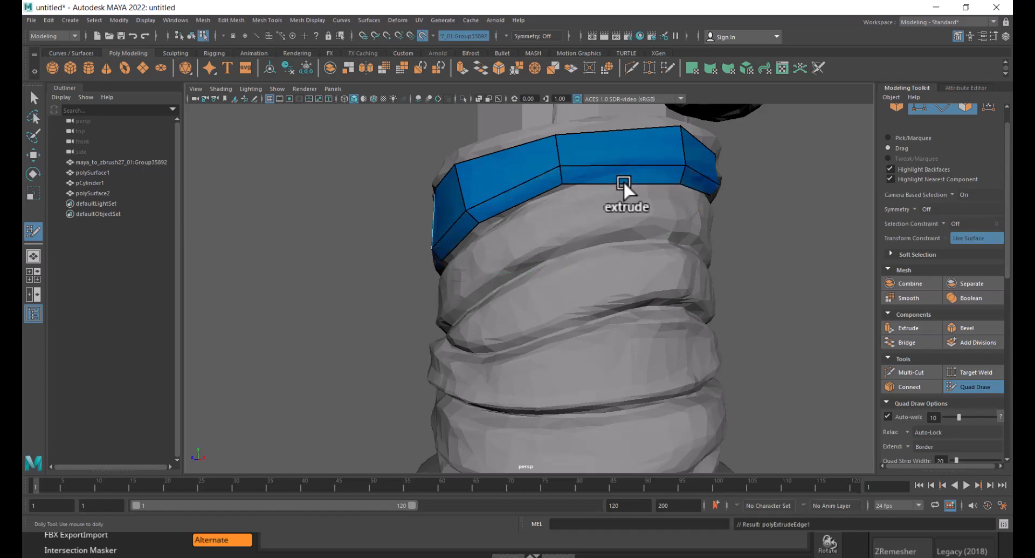
alt+drag(560, 263, 606, 258)
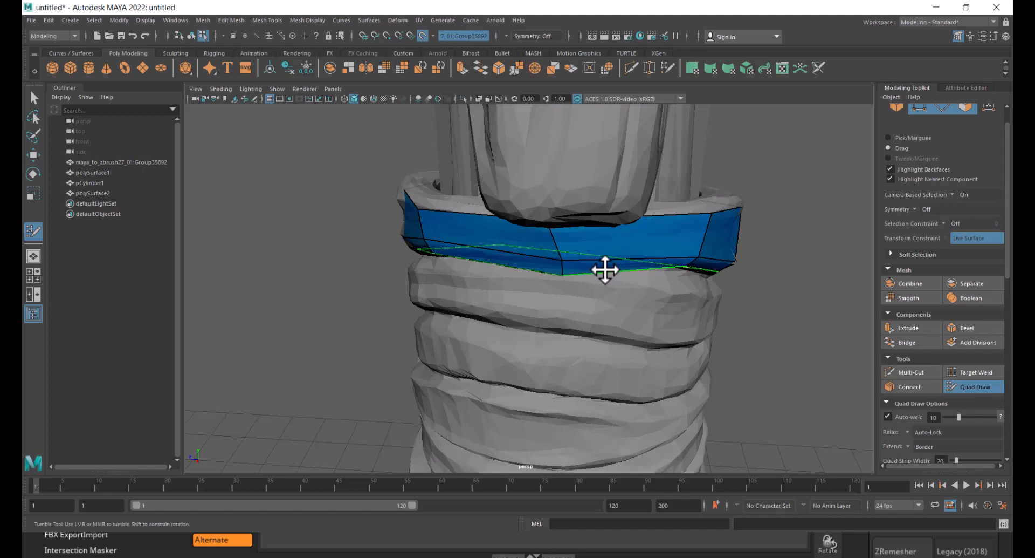
alt+drag(646, 288, 598, 363)
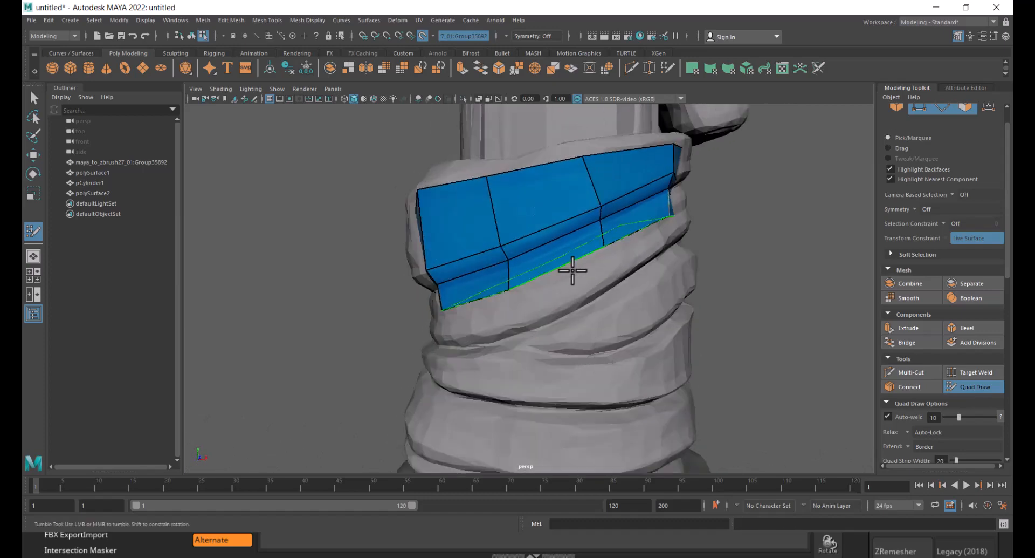
drag(564, 265, 545, 288)
drag(428, 263, 433, 245)
alt+drag(651, 306, 571, 331)
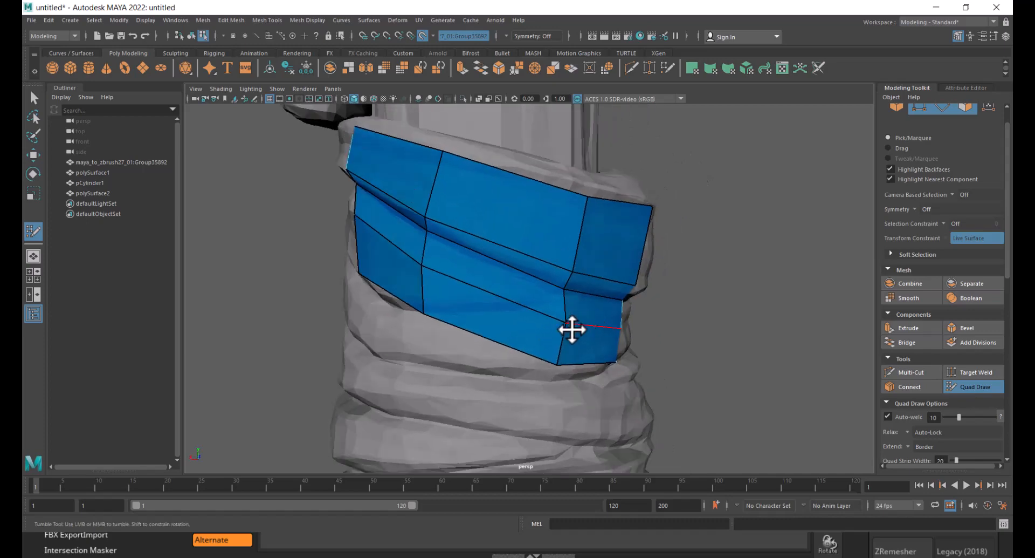
- Tweak the lower border vertices to the wrap and insert a vertical edge loop through the strip
drag(556, 364, 532, 319)
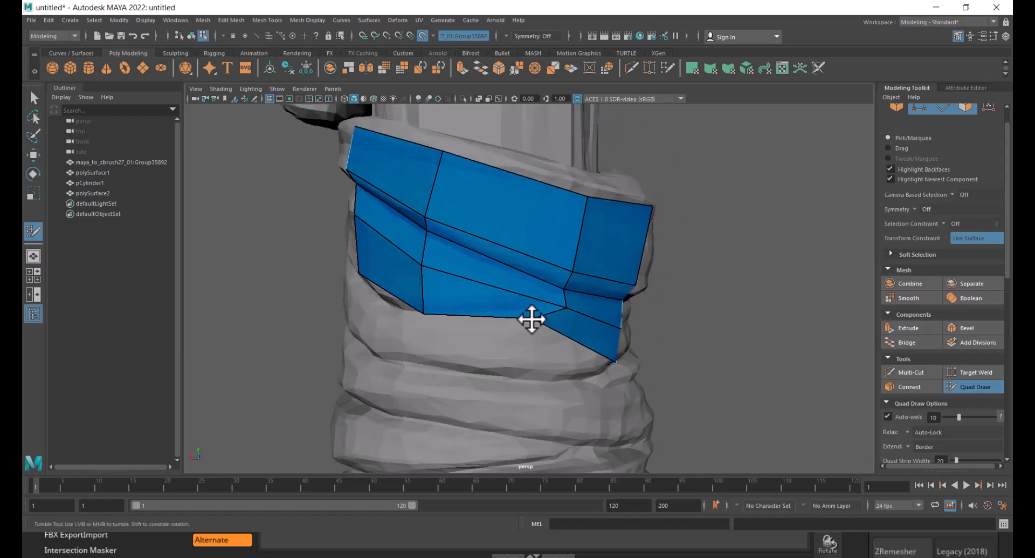
mouse_move(581, 380)
alt+mouse_down()
mouse_move(562, 351)
mouse_move(407, 344)
mouse_move(425, 356)
mouse_move(432, 326)
mouse_move(596, 344)
mouse_move(547, 329)
mouse_move(506, 289)
alt+mouse_up()
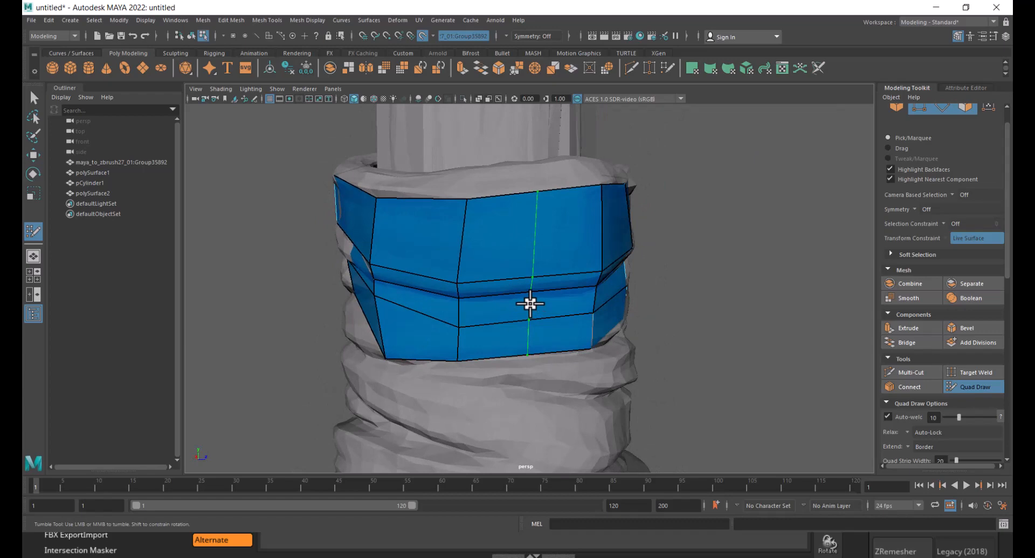
ctrl+click(534, 302)
mouse_move(633, 314)
alt+mouse_down()
mouse_move(518, 234)
mouse_move(491, 268)
mouse_move(458, 273)
mouse_move(413, 310)
mouse_move(370, 307)
mouse_move(504, 317)
mouse_move(520, 346)
mouse_move(503, 342)
mouse_move(531, 286)
mouse_move(550, 351)
mouse_move(604, 263)
alt+mouse_up()
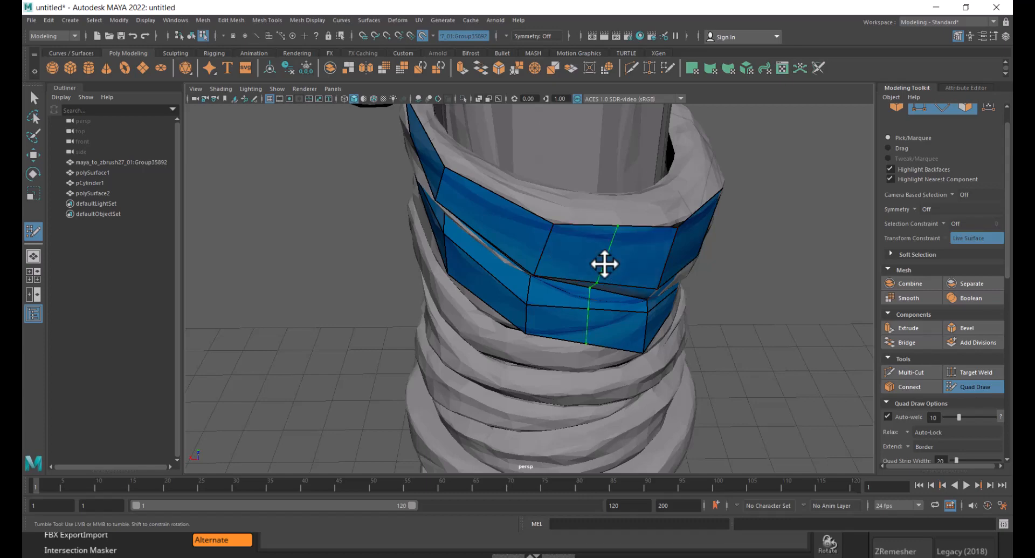
alt+drag(596, 261, 565, 297)
- Drop dots along the next wrap below the band and fill quads there
scroll(552, 278, up, 2)
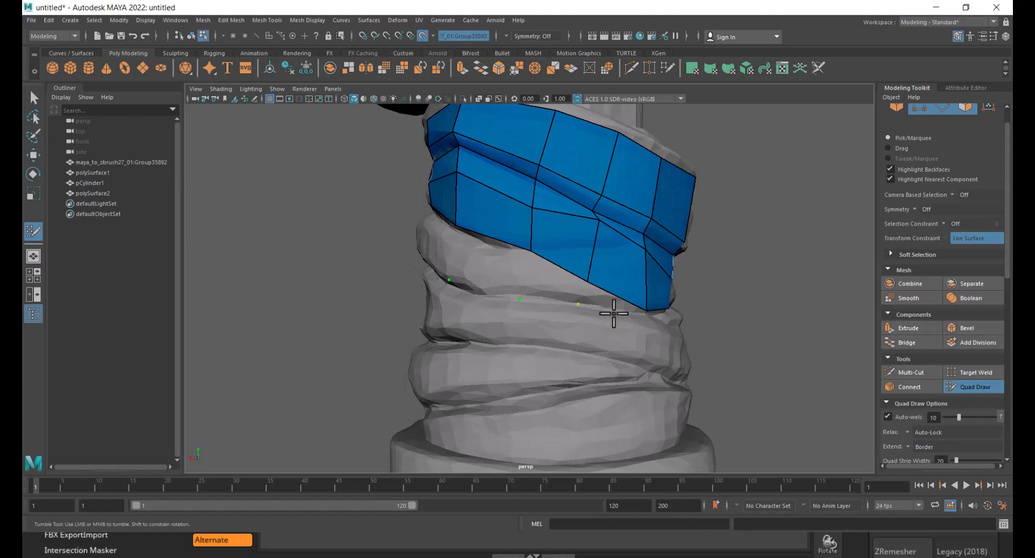
alt+drag(614, 312, 523, 307)
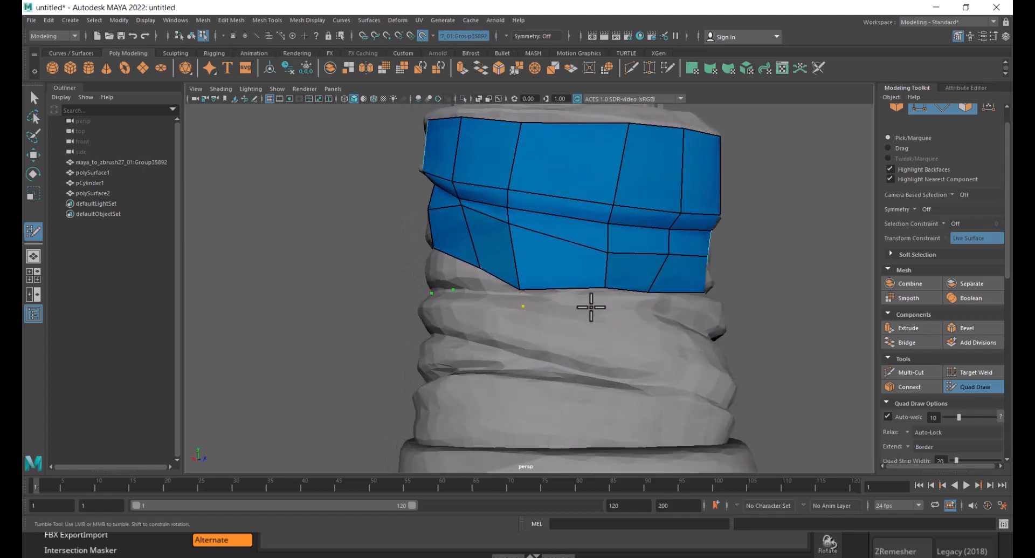
alt+drag(664, 326, 566, 330)
mouse_move(561, 294)
alt+mouse_down()
mouse_move(463, 296)
mouse_move(549, 300)
mouse_move(471, 308)
mouse_move(596, 300)
mouse_move(572, 297)
alt+mouse_up()
alt+drag(655, 287, 545, 278)
alt+drag(631, 270, 571, 274)
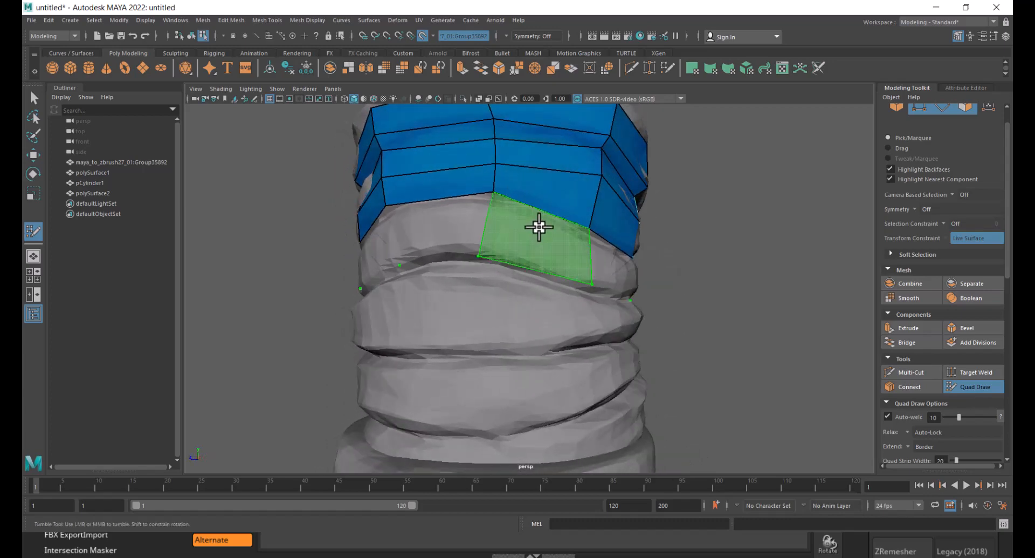
shift+click(539, 227)
shift+click(621, 274)
- Continue filling quads along the diagonal lower wrap of the grip
mouse_move(676, 283)
alt+mouse_down()
mouse_move(529, 286)
mouse_move(576, 287)
alt+mouse_up()
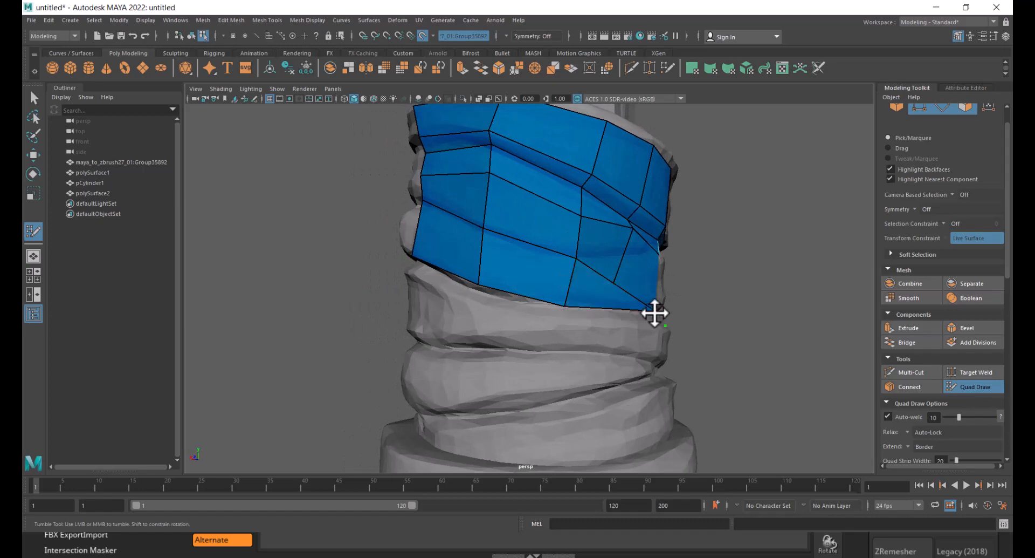
alt+drag(654, 312, 549, 296)
shift+click(571, 281)
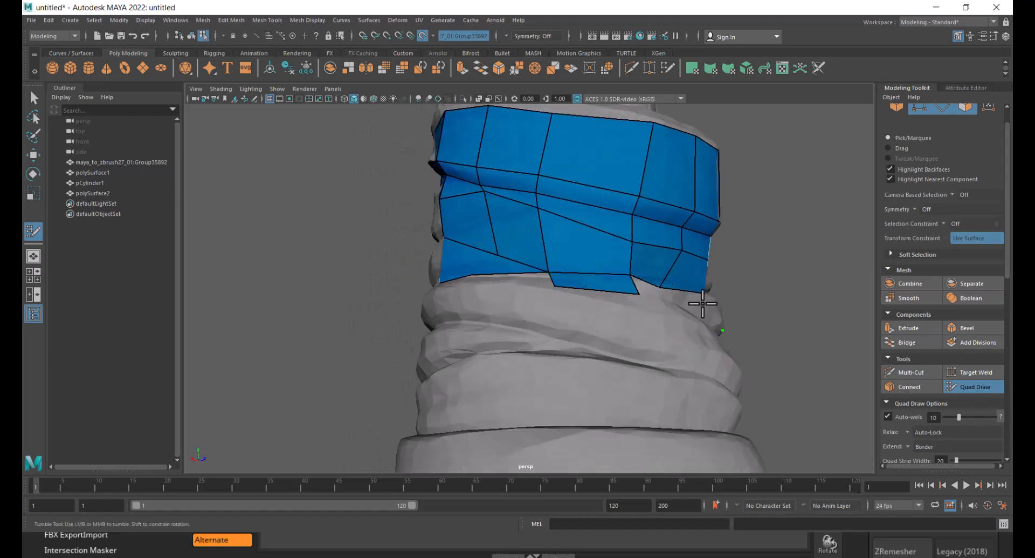
alt+drag(702, 303, 606, 333)
shift+click(676, 344)
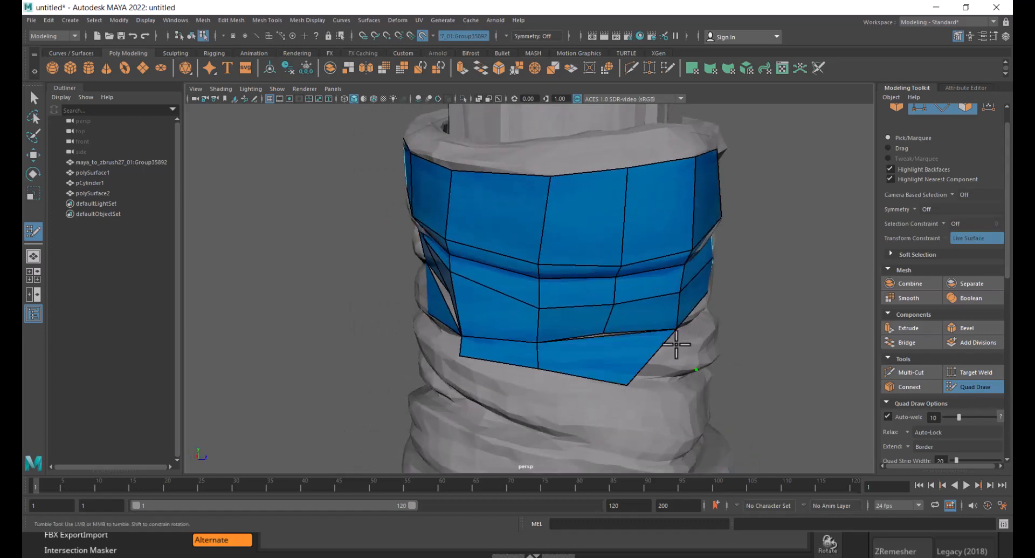
alt+drag(676, 344, 536, 354)
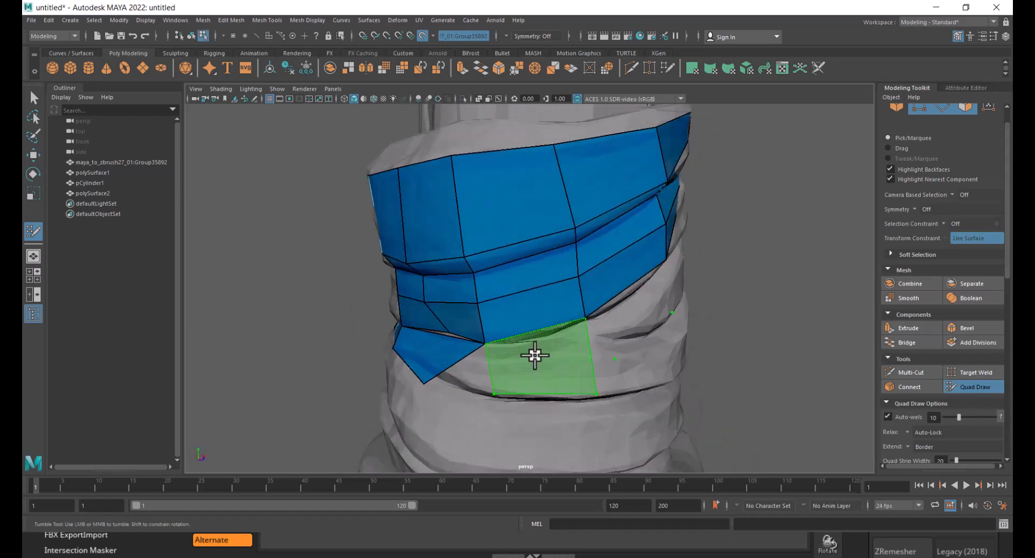
shift+click(575, 370)
- Extend quads further around the lower wrap's edge and adjust its vertices
mouse_move(636, 312)
alt+mouse_down()
mouse_move(612, 323)
mouse_move(555, 296)
alt+mouse_up()
shift+click(540, 302)
shift+click(496, 262)
scroll(496, 261, down, 5)
alt+drag(429, 307, 506, 303)
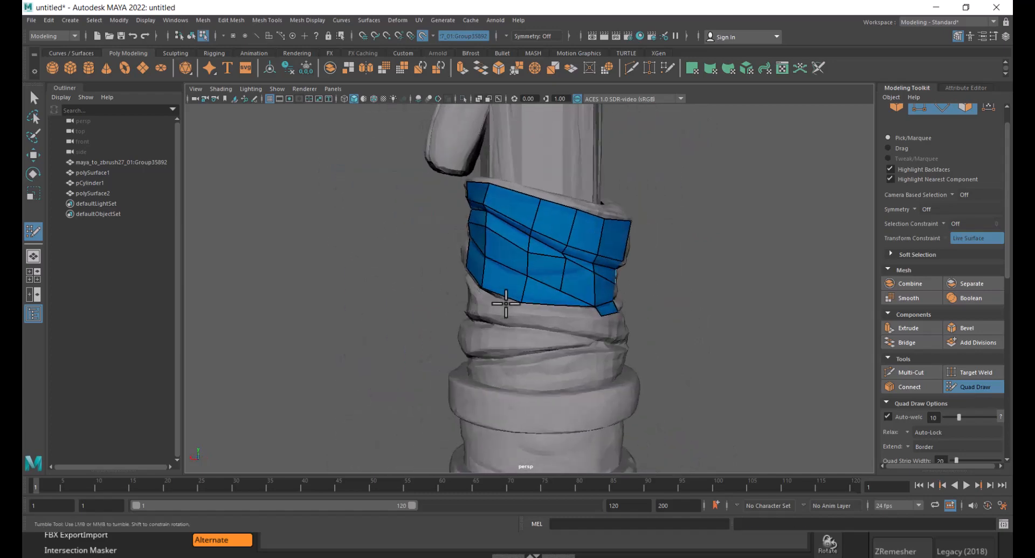
scroll(505, 303, down, 6)
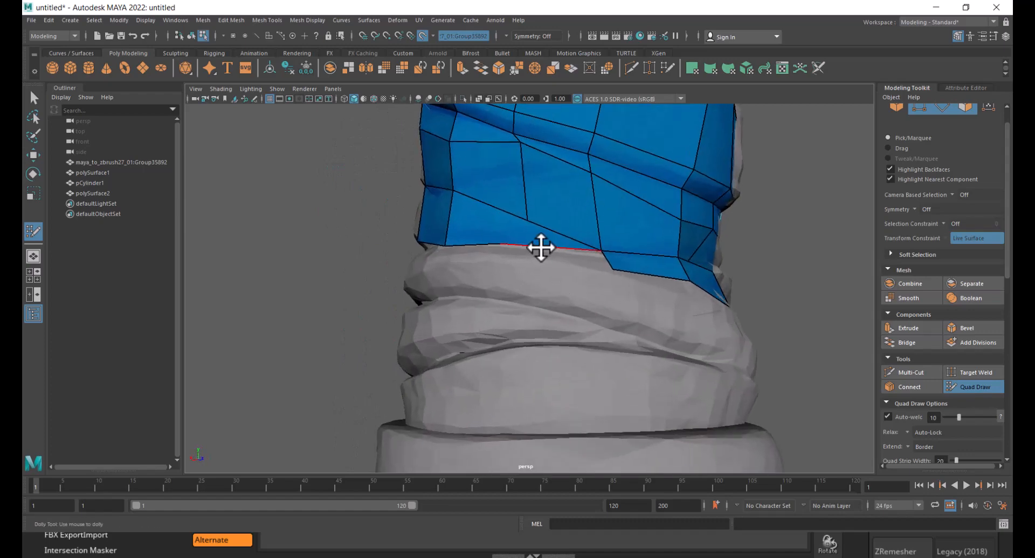
drag(541, 248, 575, 298)
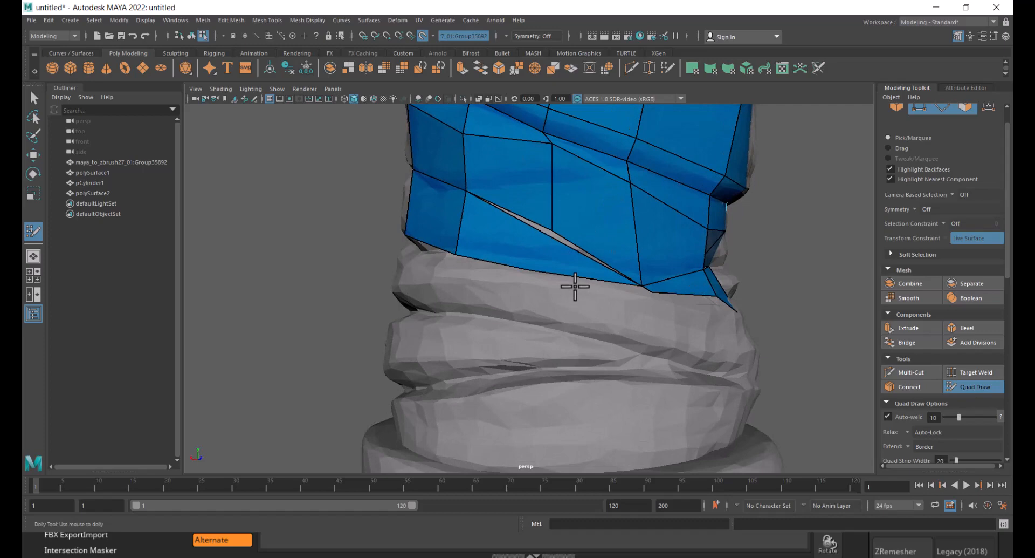
scroll(946, 318, down, 10)
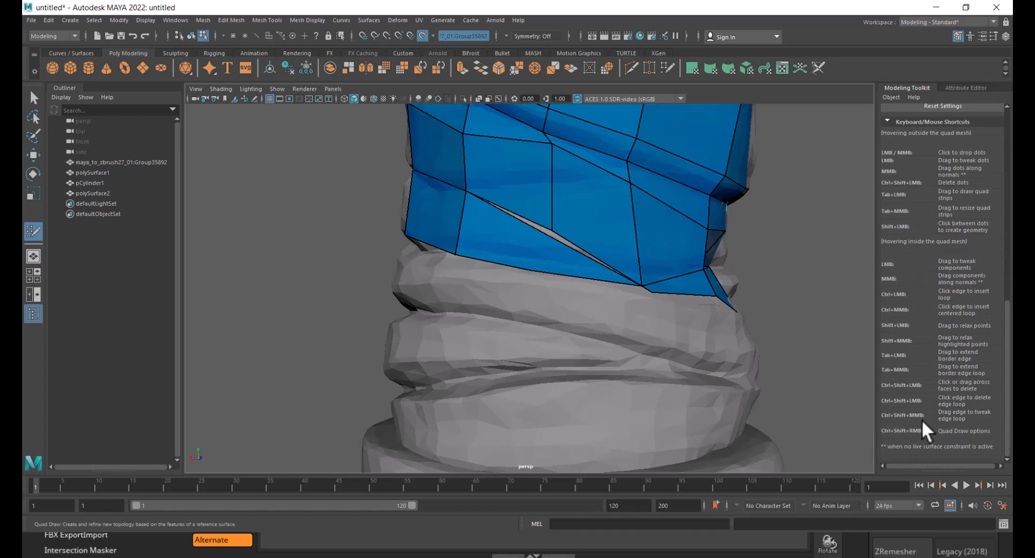
- Try filling quads in the gap beneath the diagonal band, undoing the stray dots and faces
ctrl+shift+click(548, 251)
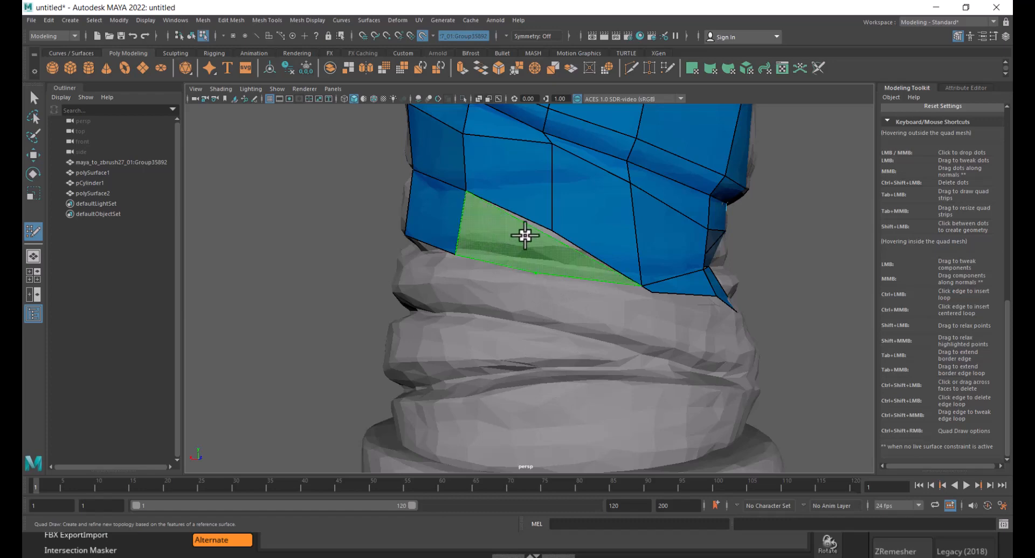
alt+drag(534, 252, 550, 289)
alt+right_drag(550, 289, 560, 327)
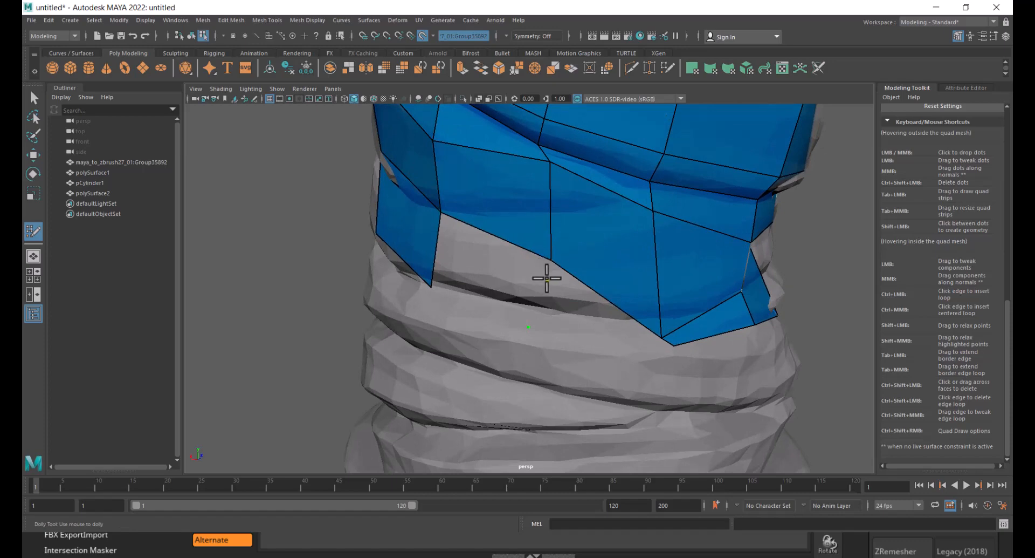
key(ctrl+z)
alt+drag(642, 330, 590, 257)
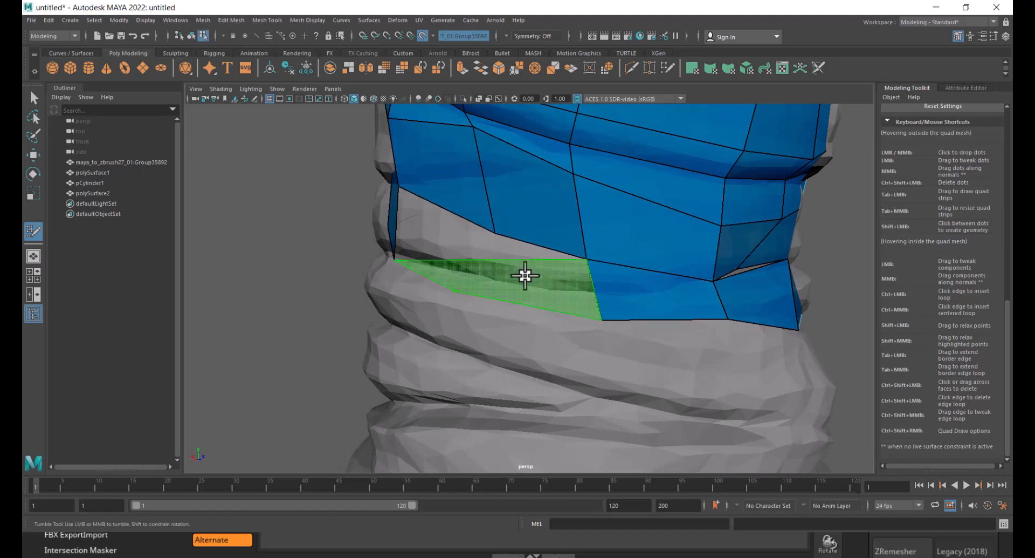
alt+drag(517, 271, 572, 310)
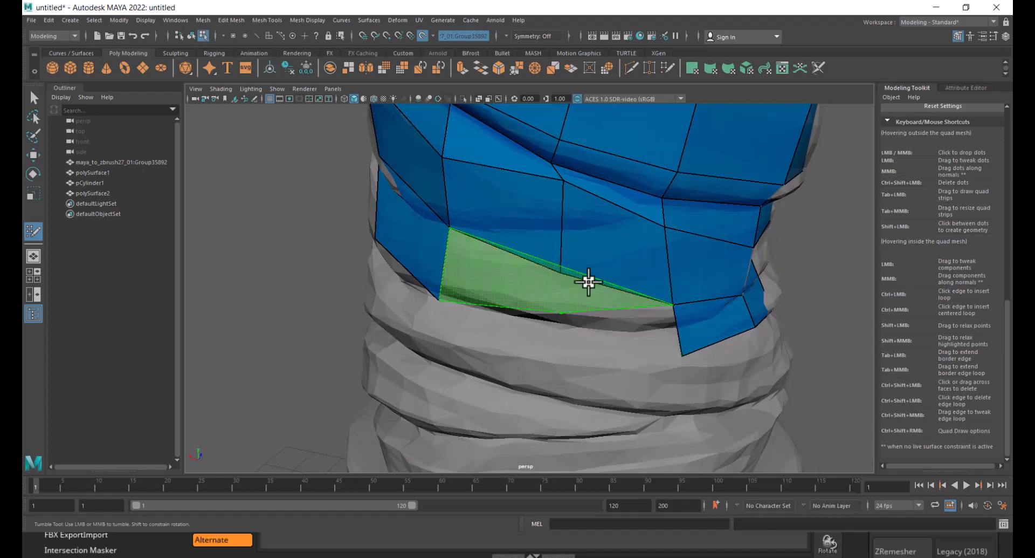
mouse_move(543, 312)
alt+mouse_down()
mouse_move(556, 247)
mouse_move(483, 264)
mouse_move(486, 254)
alt+mouse_up()
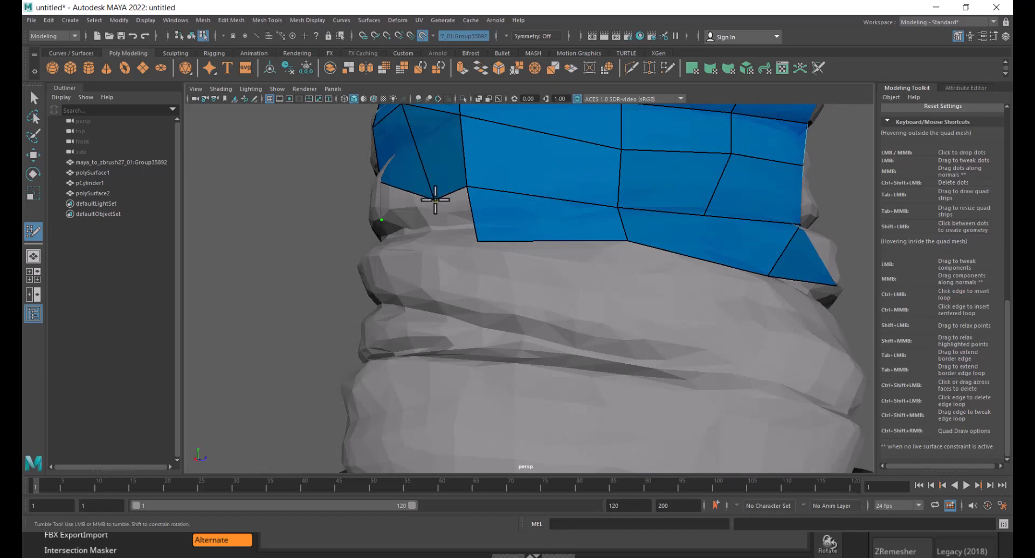
key(ctrl+z)
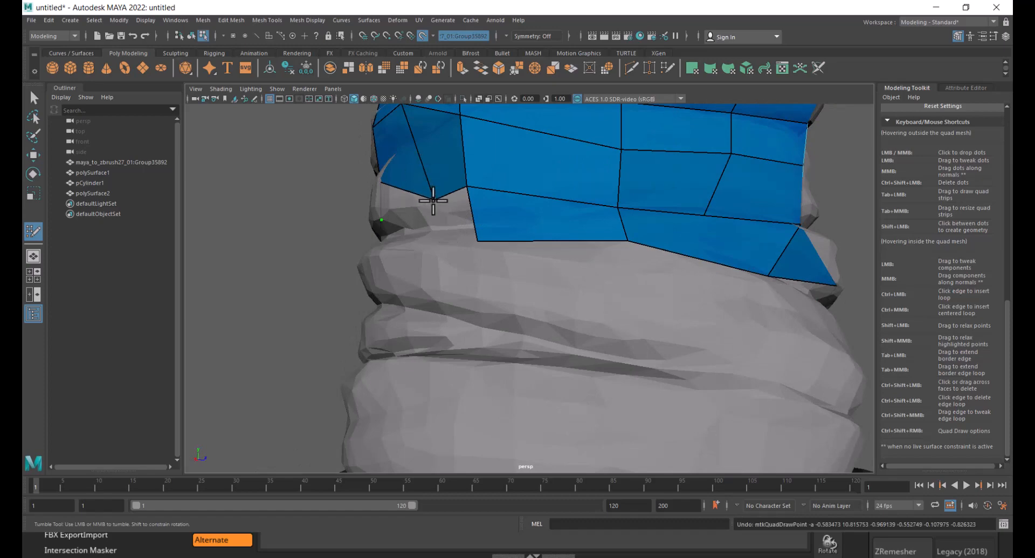
drag(433, 200, 420, 192)
alt+drag(452, 221, 453, 250)
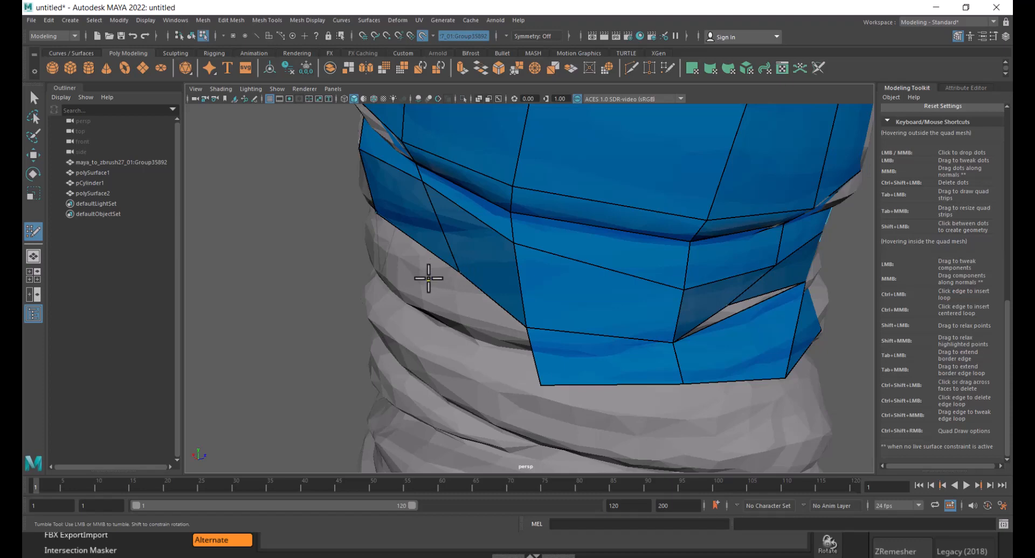
alt+drag(429, 278, 608, 263)
key(ctrl+z)
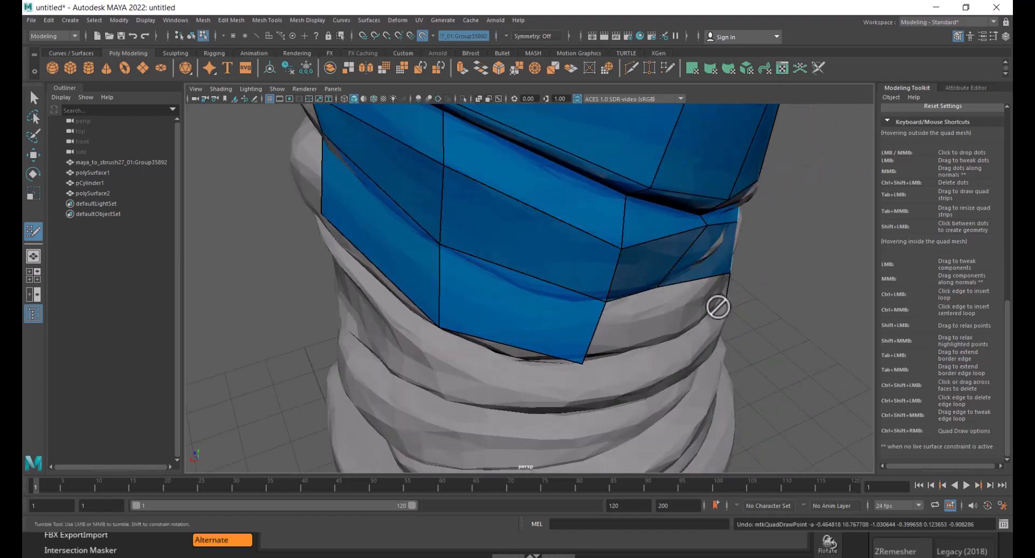
alt+drag(718, 307, 700, 256)
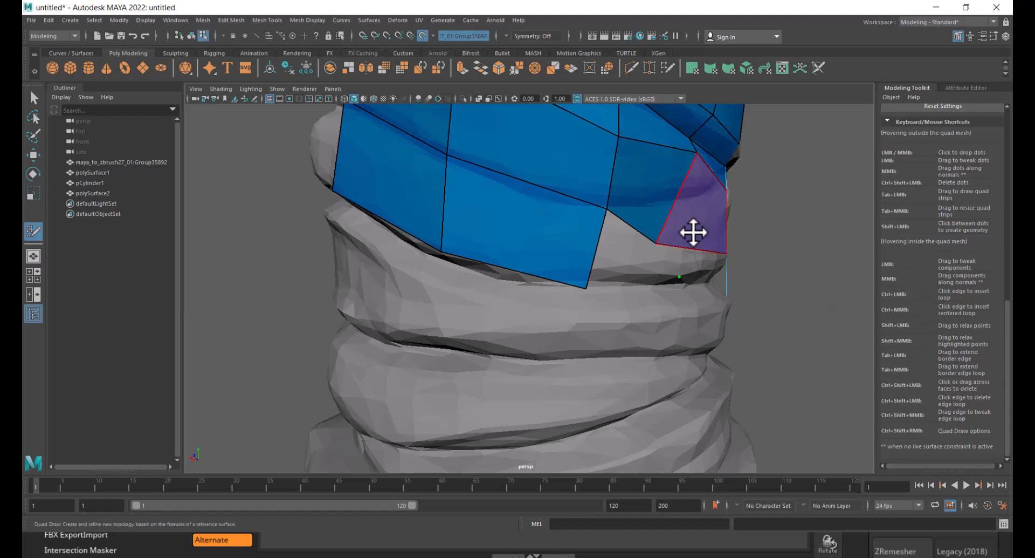
- Slide a border vertex of the retopo mesh with the Move tool in wireframe view, and resume Quad Draw on the mesh
key(w)
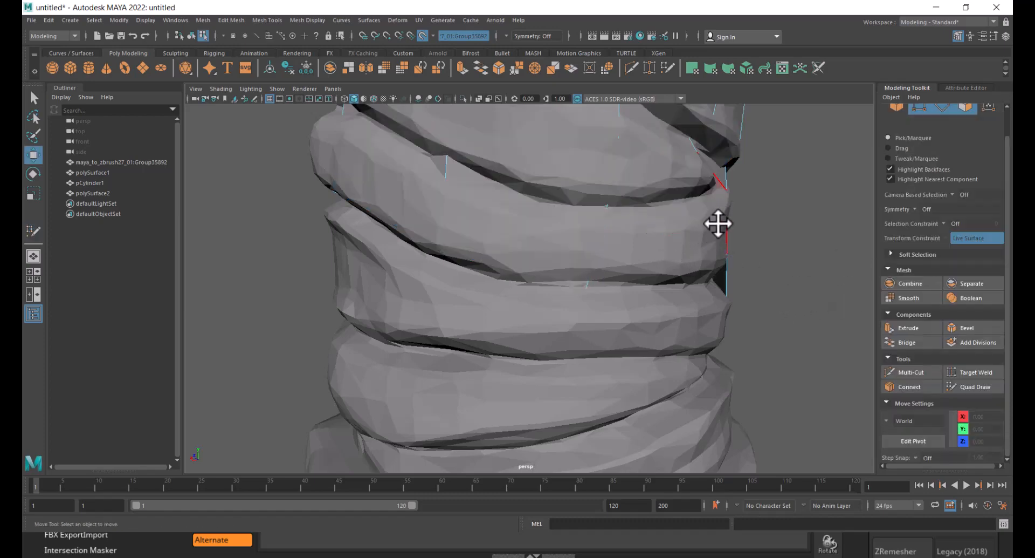
key(4)
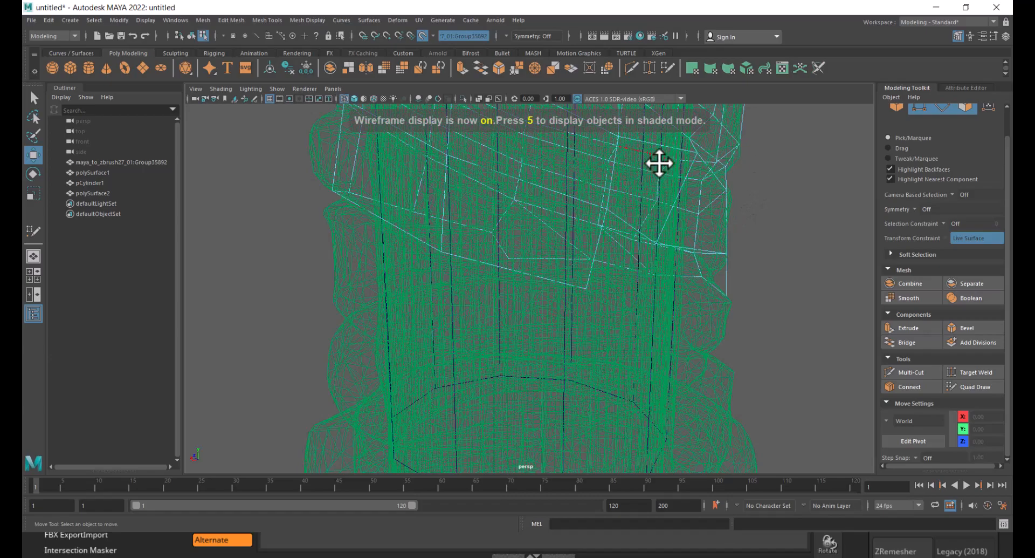
alt+drag(583, 186, 549, 273)
click(630, 258)
ctrl+shift+drag(454, 251, 418, 257)
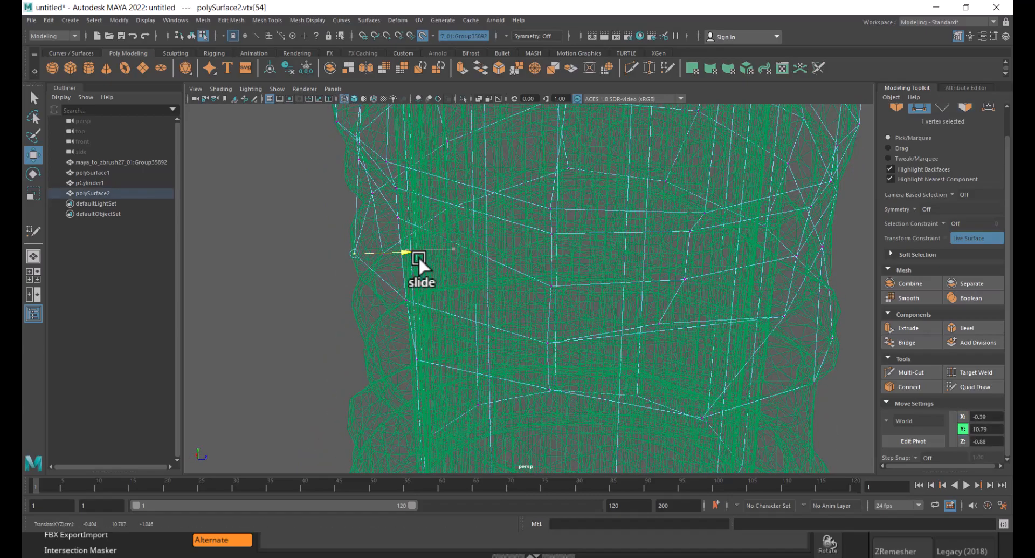
alt+drag(513, 270, 671, 280)
key(5)
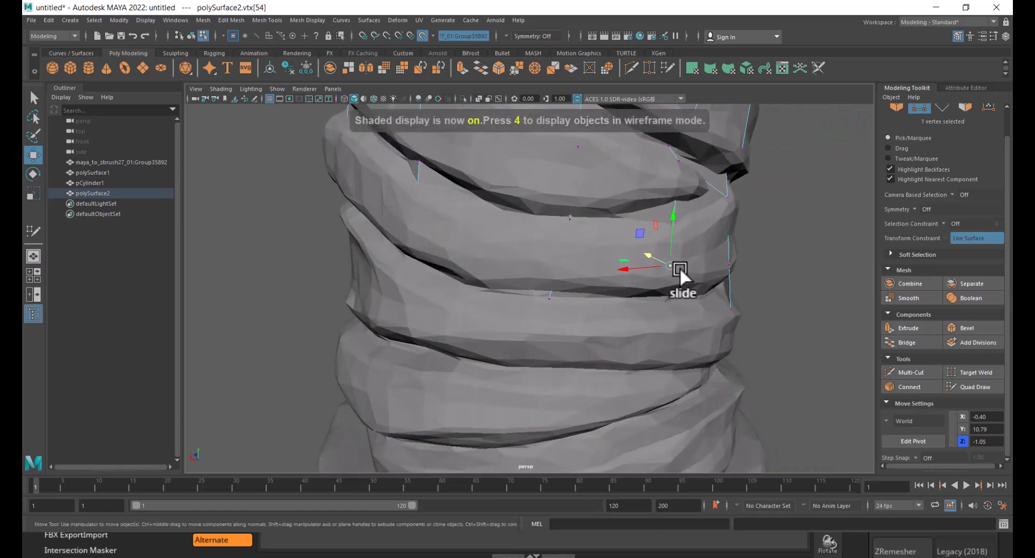
right_drag(681, 259, 762, 195)
click(761, 208)
click(667, 334)
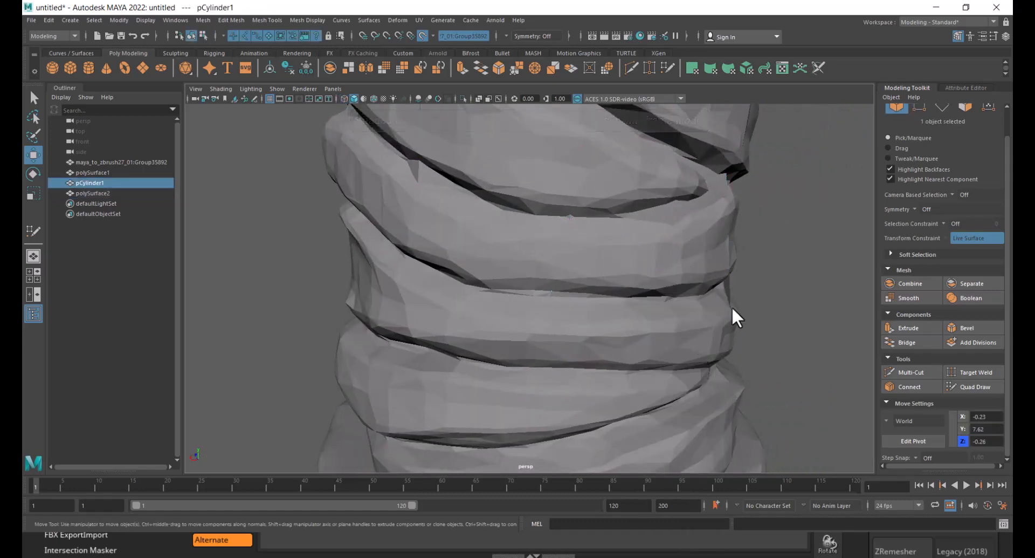
click(750, 226)
click(976, 386)
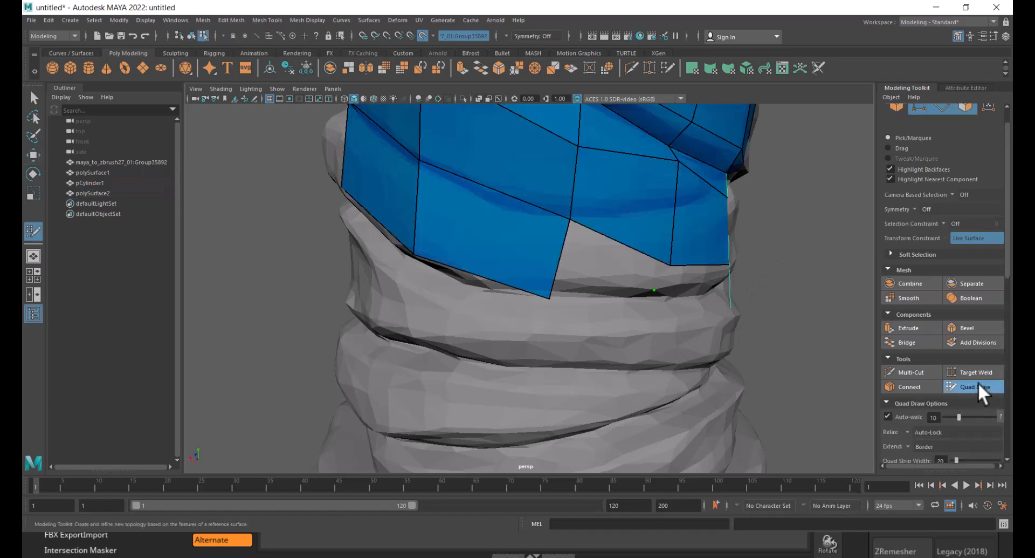
- Drop dots along the wrap beneath the band and fill a strip of quads down the grip's left side
mouse_move(593, 281)
alt+mouse_down()
mouse_move(642, 282)
mouse_move(545, 289)
mouse_move(474, 257)
mouse_move(497, 261)
mouse_move(469, 270)
mouse_move(576, 282)
mouse_move(502, 270)
mouse_move(543, 312)
alt+mouse_up()
shift+click(670, 278)
alt+right_drag(528, 304, 546, 312)
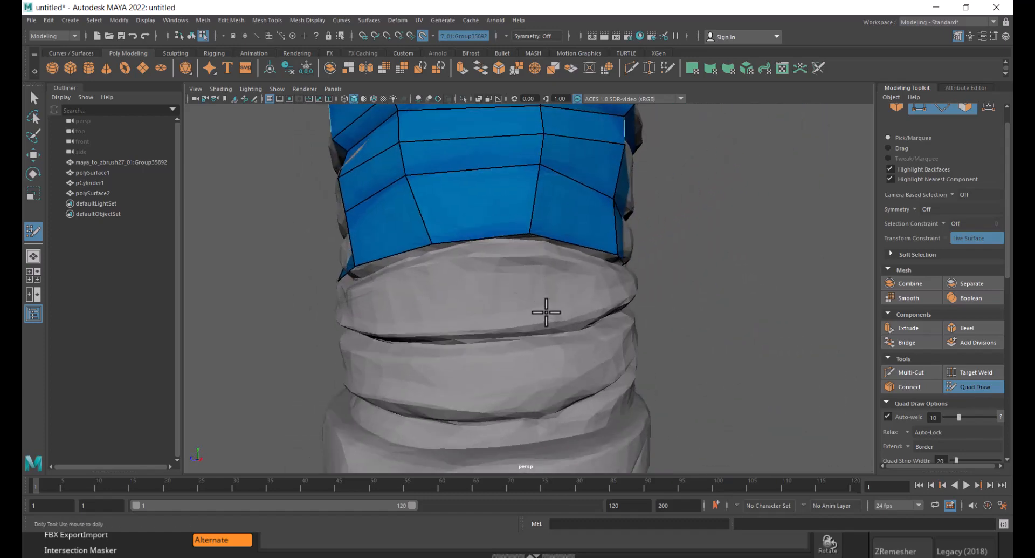
mouse_move(603, 311)
alt+mouse_down()
mouse_move(538, 296)
mouse_move(548, 291)
mouse_move(544, 300)
mouse_move(568, 311)
alt+mouse_up()
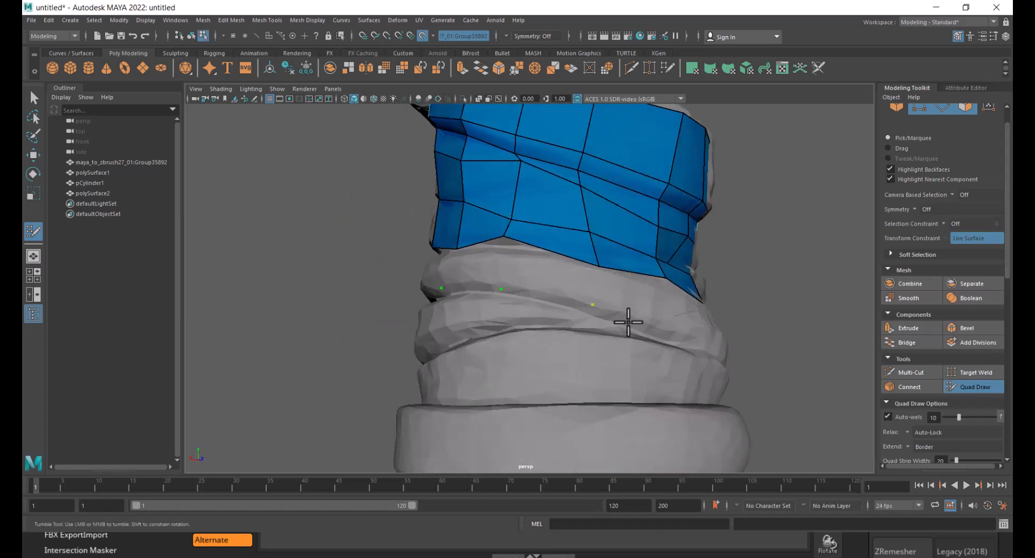
mouse_move(628, 322)
alt+mouse_down()
mouse_move(572, 331)
mouse_move(621, 332)
mouse_move(604, 347)
alt+mouse_up()
alt+drag(668, 360, 607, 367)
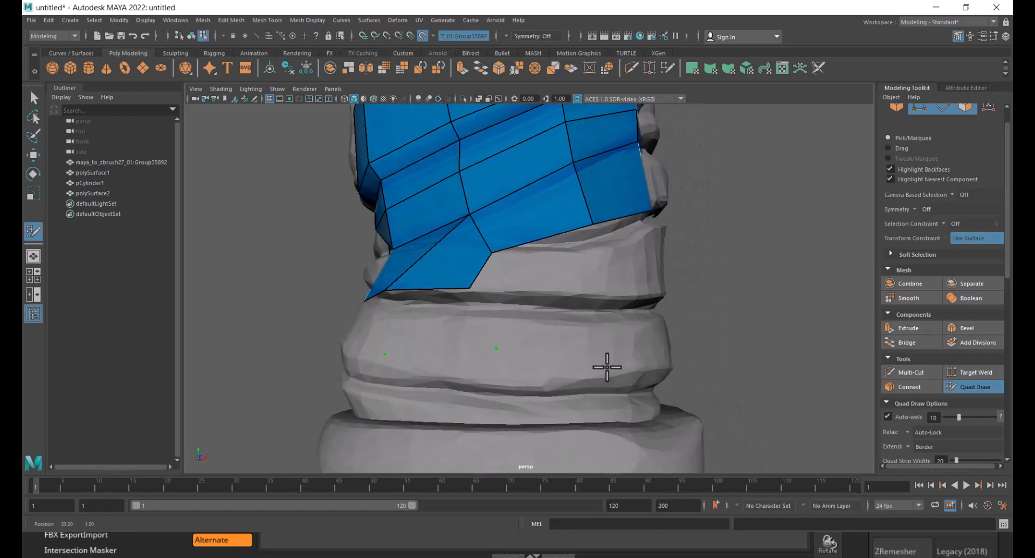
mouse_move(546, 326)
alt+mouse_down()
mouse_move(568, 325)
mouse_move(543, 333)
mouse_move(530, 319)
alt+mouse_up()
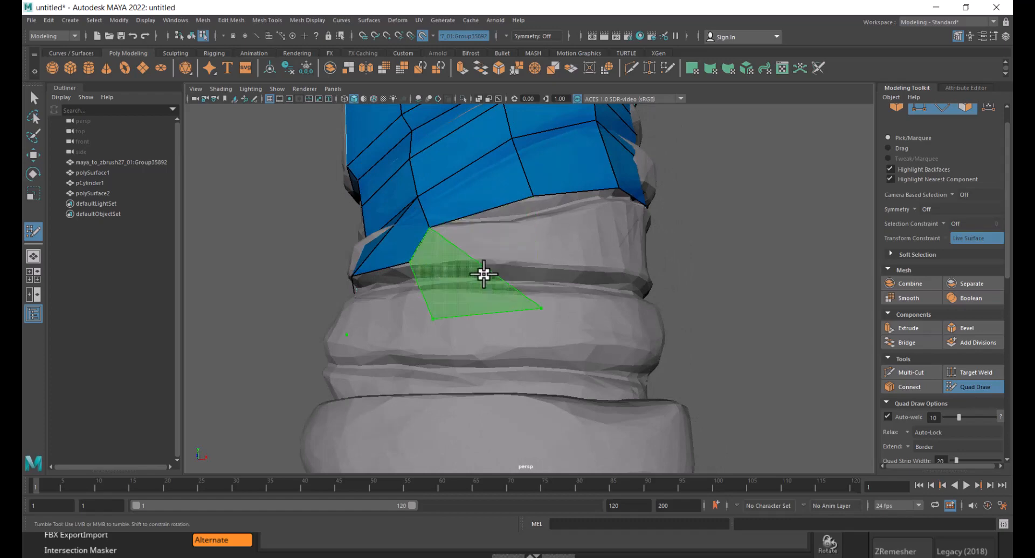
alt+drag(537, 257, 559, 296)
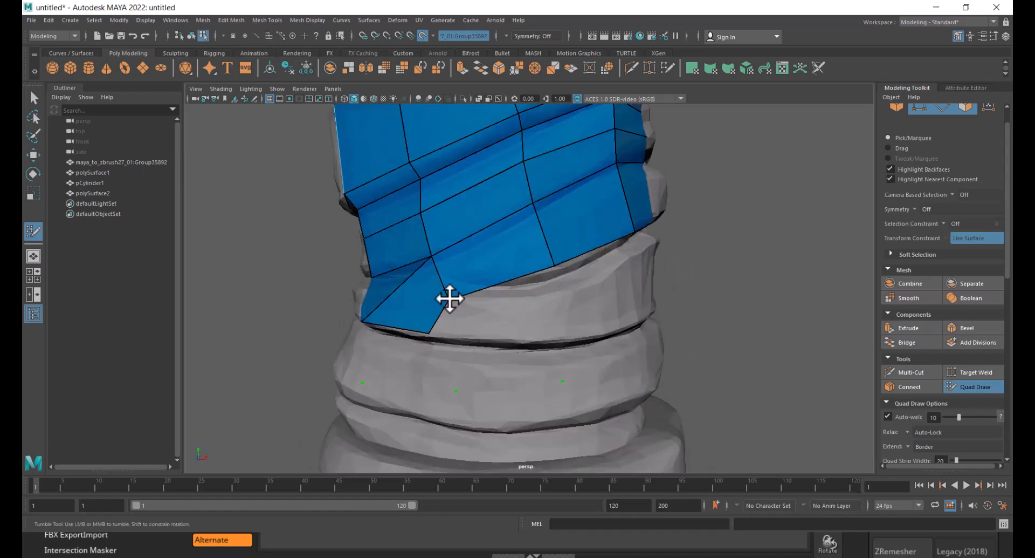
mouse_move(450, 298)
mouse_down()
mouse_move(474, 321)
mouse_move(426, 336)
mouse_up()
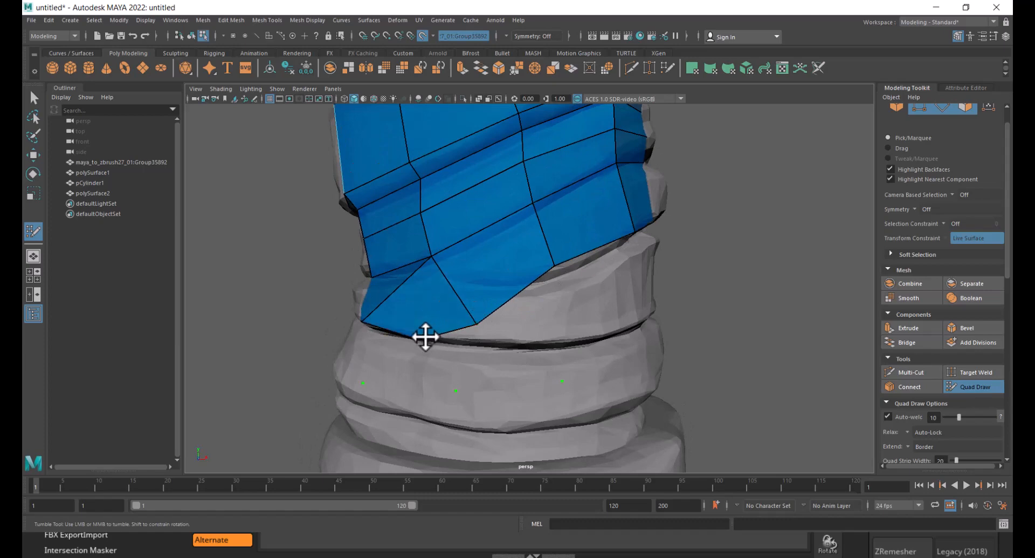
shift+click(527, 307)
mouse_move(598, 307)
alt+mouse_down()
mouse_move(519, 339)
mouse_move(520, 353)
alt+mouse_up()
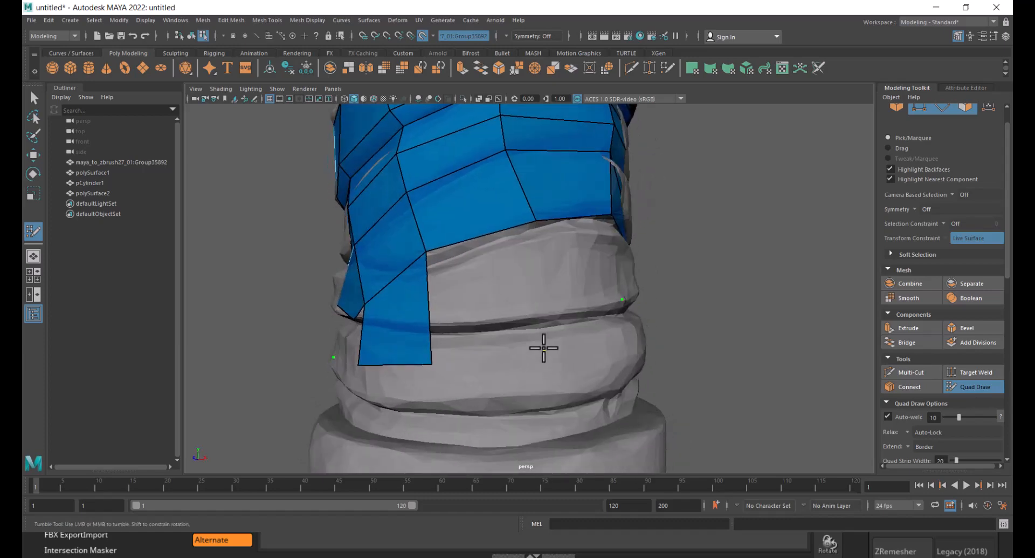
- Fill quads across the front and right side of the lower wrap
shift+click(507, 299)
mouse_move(504, 294)
alt+mouse_down()
mouse_move(458, 275)
mouse_move(529, 296)
alt+mouse_up()
shift+click(507, 289)
shift+click(458, 275)
shift+click(530, 280)
shift+click(531, 289)
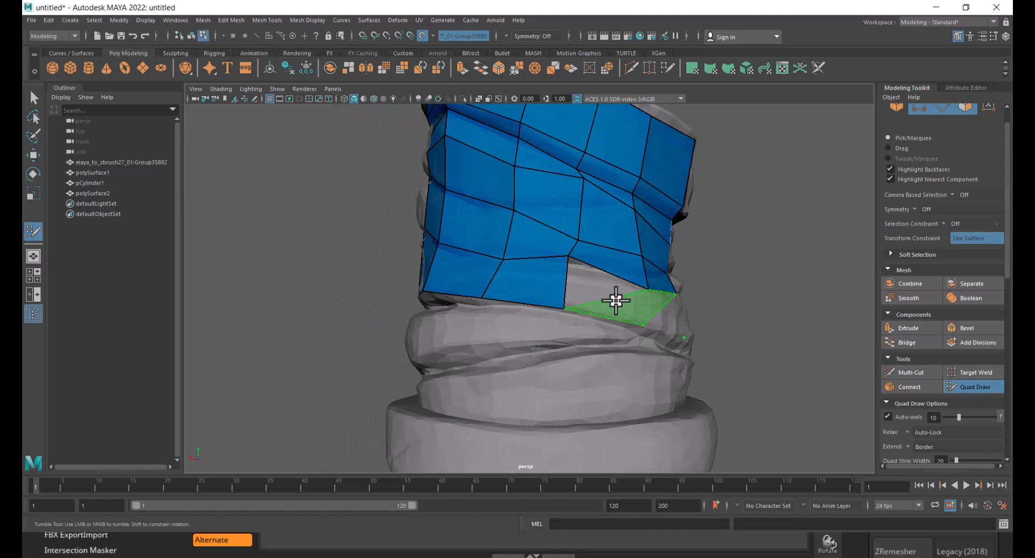
shift+click(599, 295)
alt+drag(636, 337, 563, 345)
shift+click(567, 316)
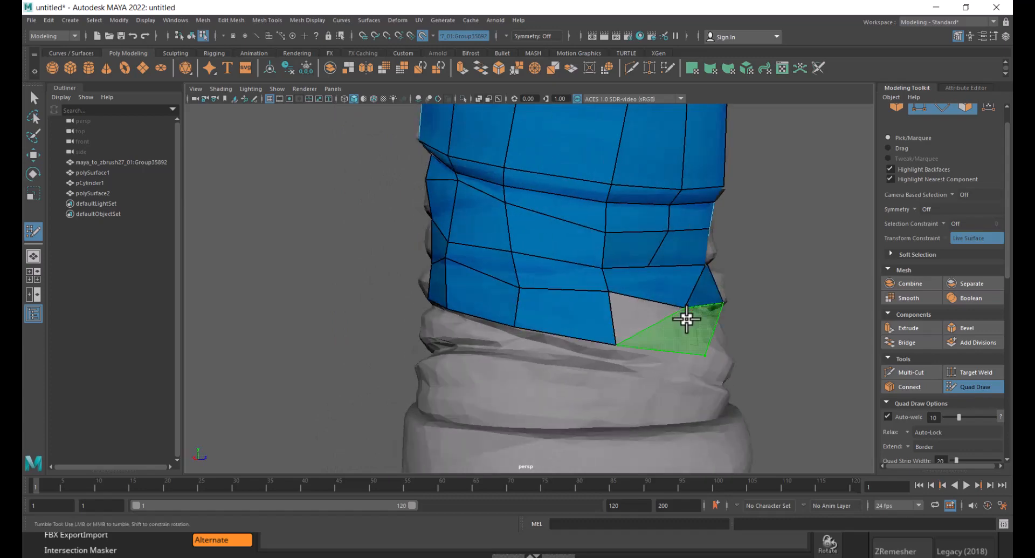
shift+click(651, 324)
alt+drag(717, 347, 645, 273)
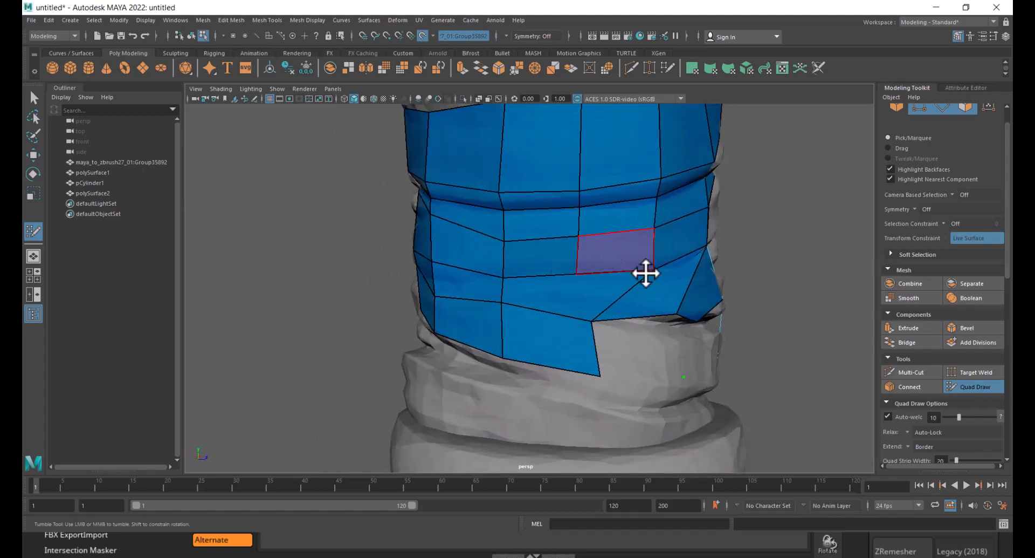
shift+click(636, 351)
- Fill the remaining gap in the lower wrap row and adjust its vertices
mouse_move(631, 349)
alt+mouse_down()
mouse_move(652, 347)
mouse_move(553, 342)
alt+mouse_up()
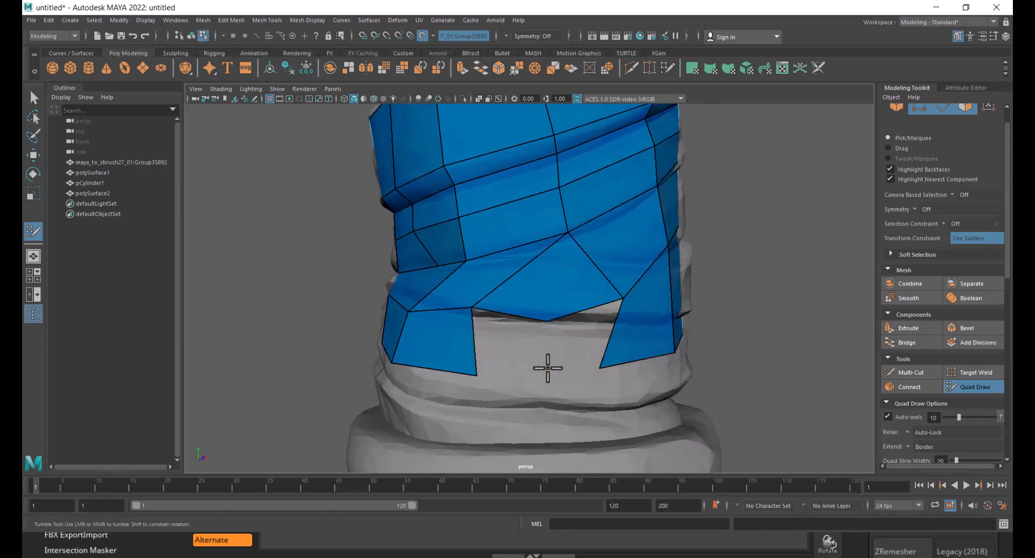
shift+click(513, 351)
shift+click(579, 345)
alt+right_drag(582, 343, 549, 317)
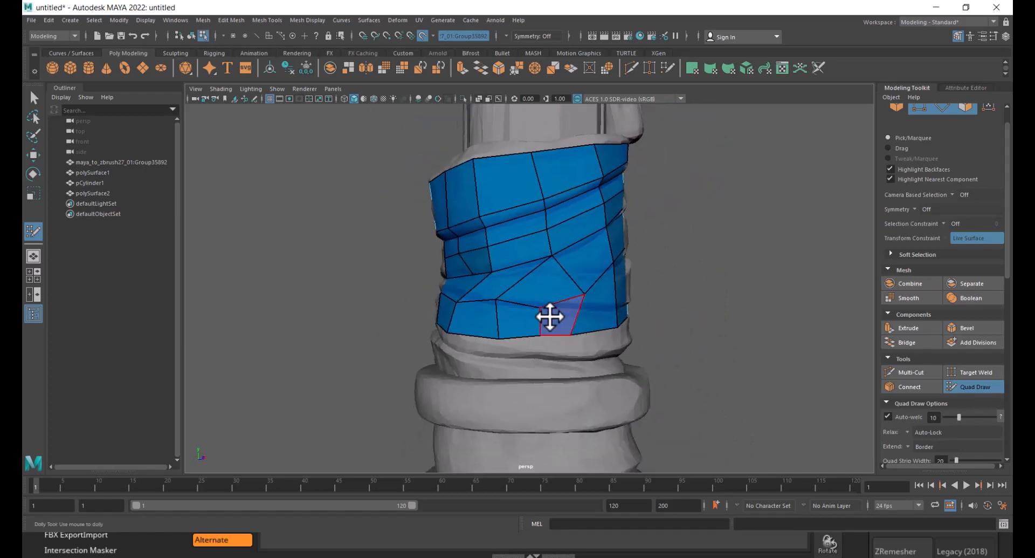
alt+drag(550, 316, 611, 381)
alt+middle_drag(614, 397, 592, 259)
alt+right_drag(592, 259, 611, 304)
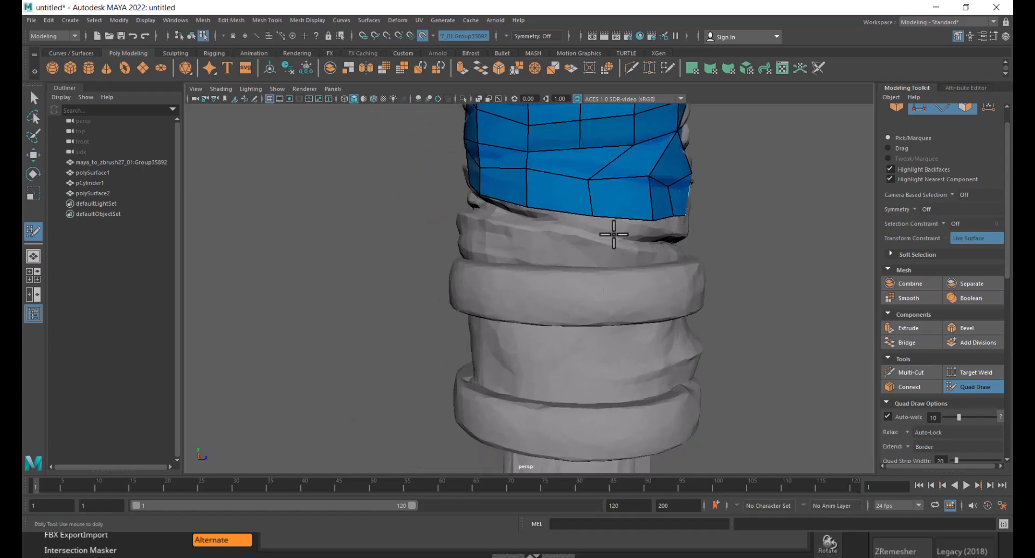
- Drop dots along the top edge of the thick ring below the grip wrap
alt+drag(592, 257, 562, 249)
alt+right_drag(561, 249, 587, 280)
alt+drag(603, 274, 621, 294)
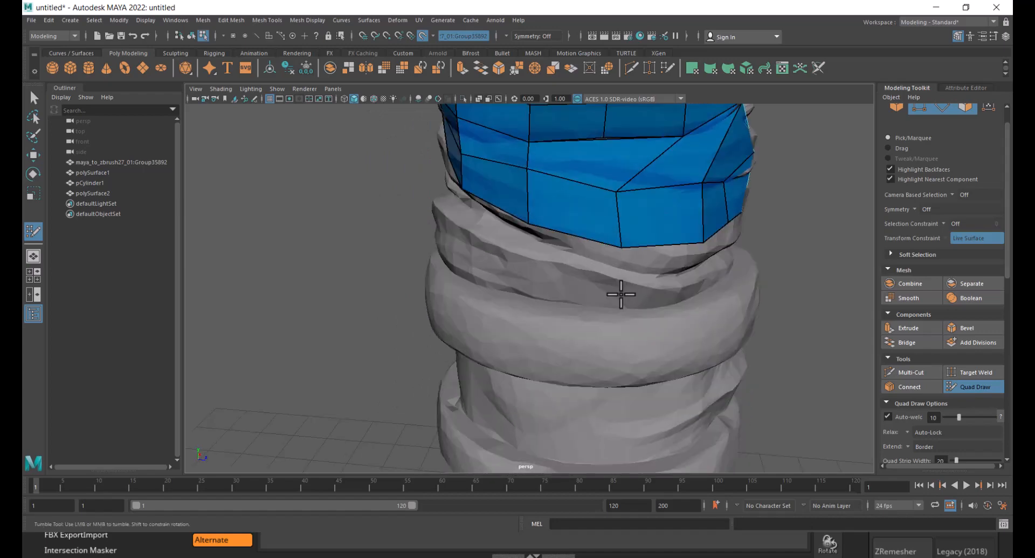
alt+middle_drag(615, 305, 614, 269)
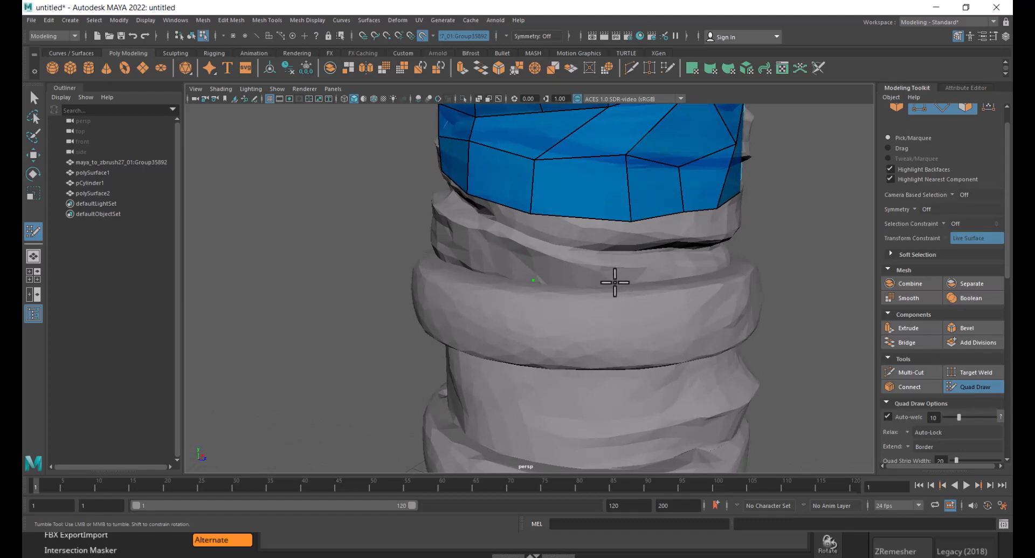
alt+drag(615, 282, 561, 279)
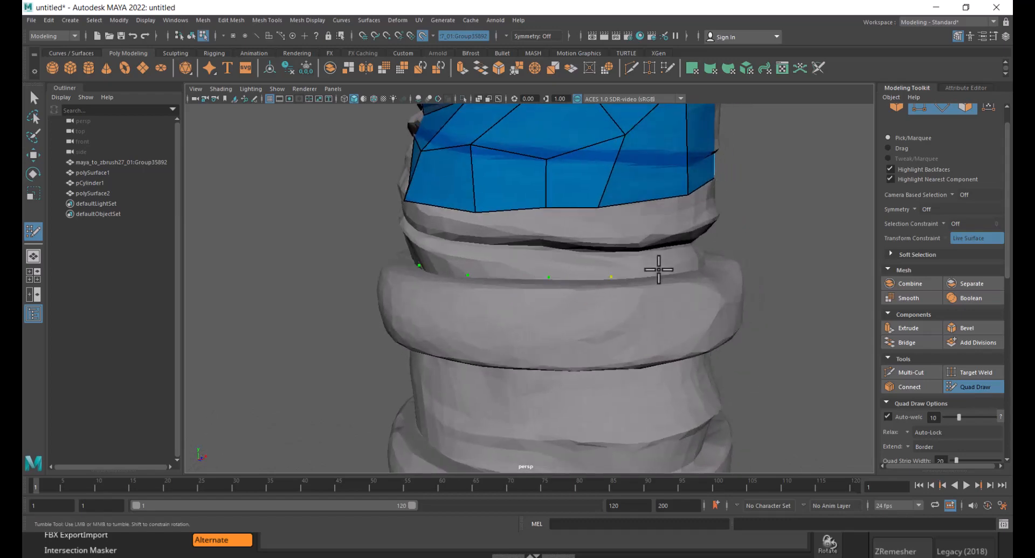
alt+drag(659, 269, 590, 267)
alt+drag(487, 260, 565, 244)
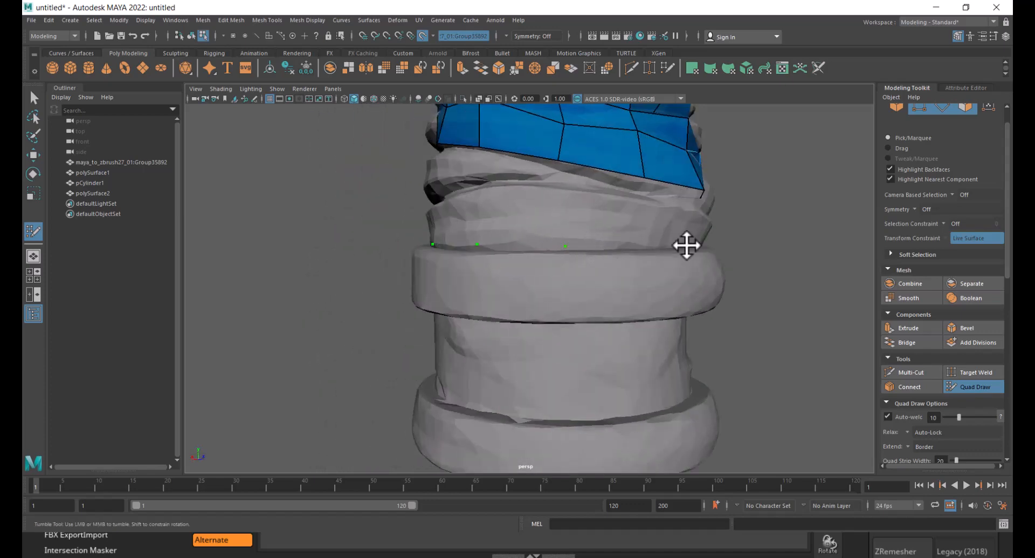
click(642, 245)
shift+click(610, 207)
alt+drag(656, 214, 582, 213)
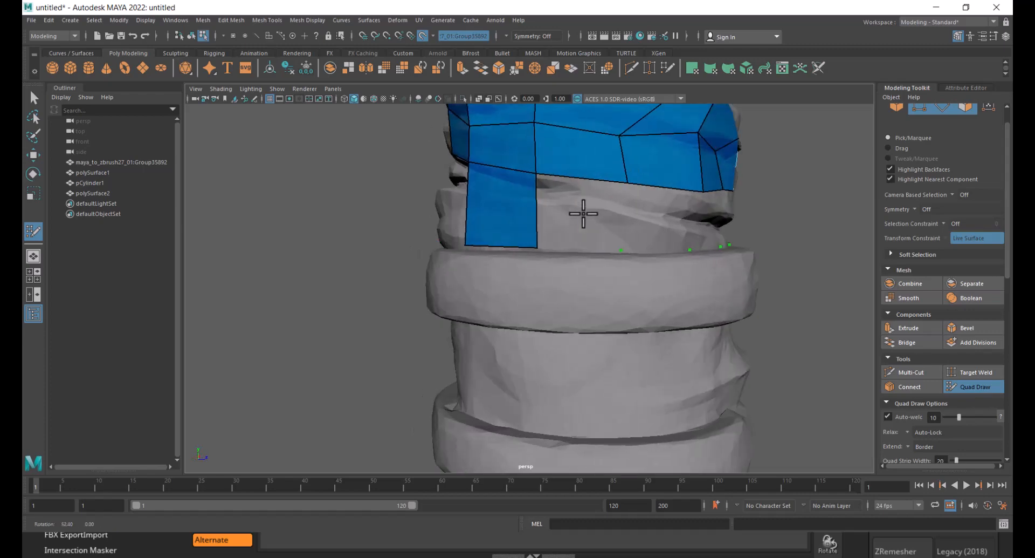
- Fill a row of quads down to the ring's top edge and relax them
shift+click(576, 229)
shift+click(654, 234)
alt+drag(680, 234, 624, 227)
shift+click(604, 222)
shift+click(634, 224)
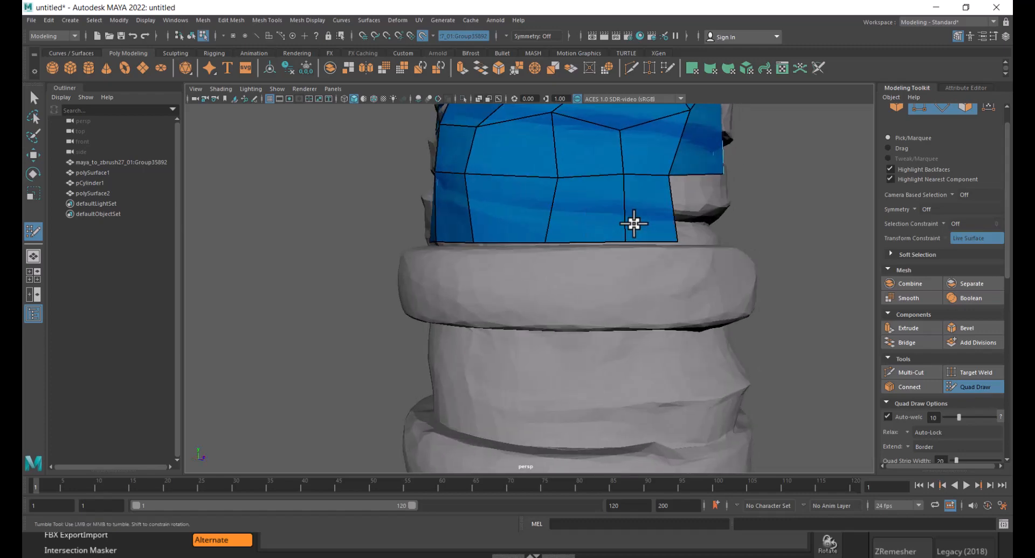
mouse_move(692, 224)
alt+mouse_down()
mouse_move(654, 208)
mouse_move(539, 227)
alt+mouse_up()
shift+click(513, 229)
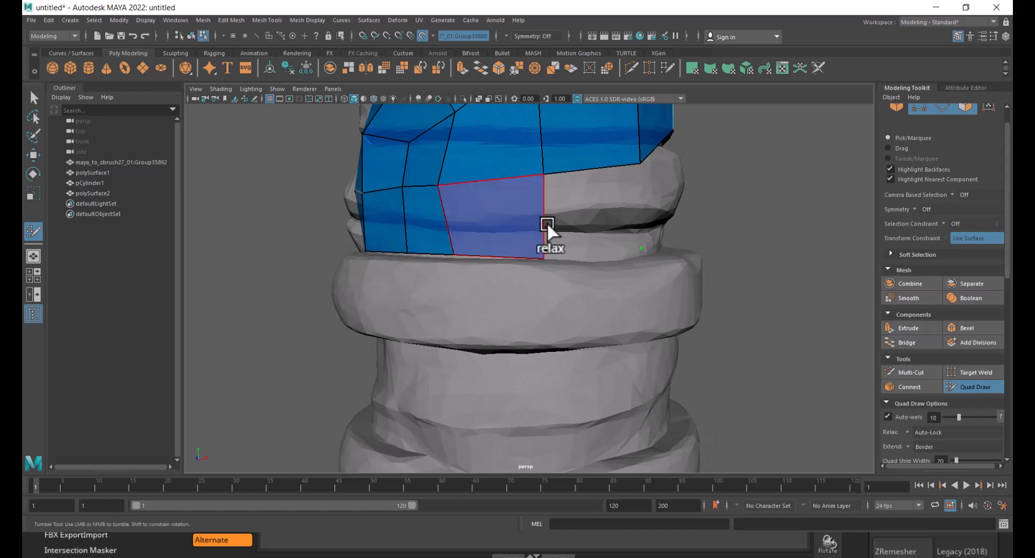
- Fill the last quad in the wrap row just above the ring and relax its vertices
shift+click(594, 222)
mouse_move(654, 225)
alt+mouse_down()
mouse_move(565, 239)
mouse_move(511, 226)
alt+mouse_up()
shift+click(505, 246)
shift+click(582, 232)
shift+click(488, 218)
shift+click(588, 230)
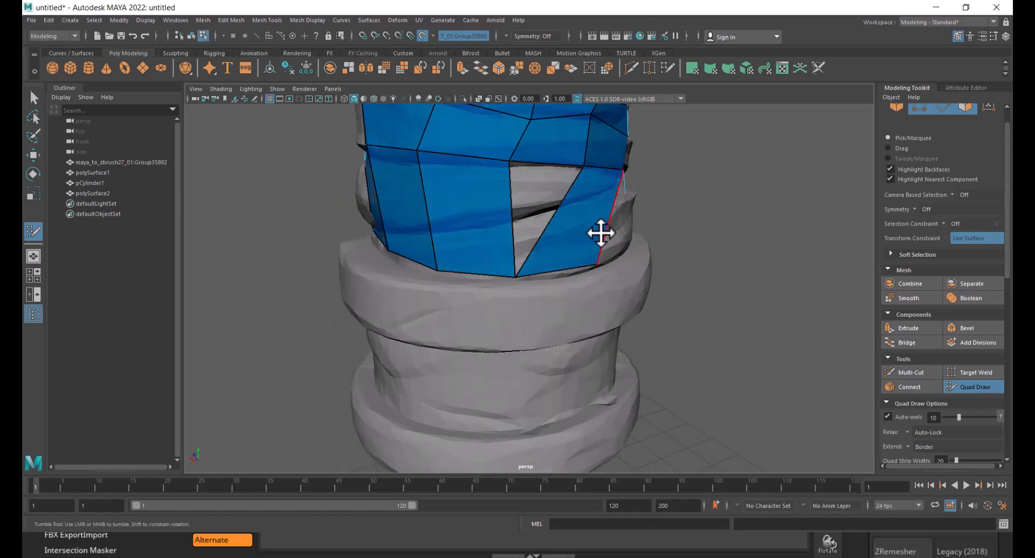
key(ctrl+z)
alt+drag(731, 222, 625, 222)
shift+click(479, 216)
shift+click(574, 225)
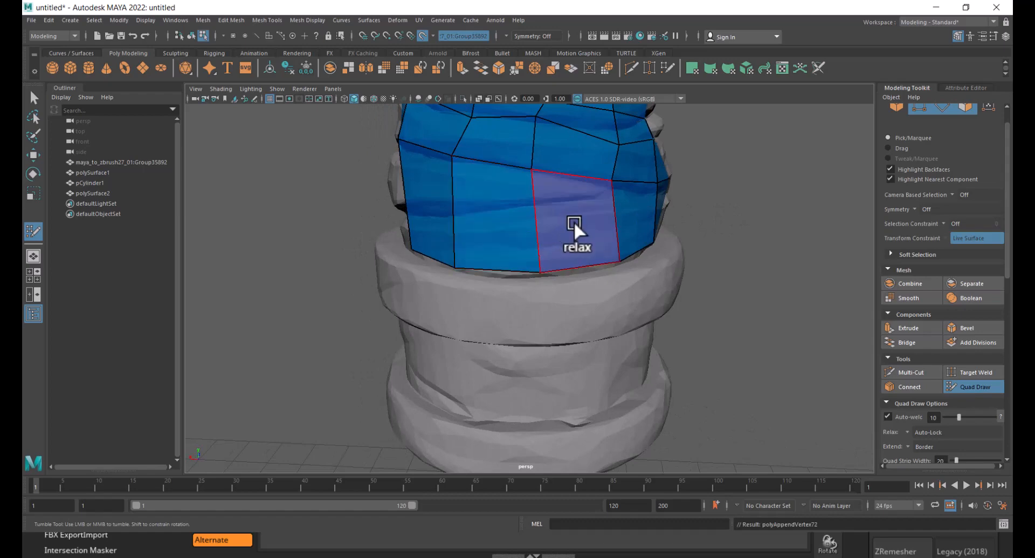
- Try extending the grip mesh's bottom border down over the ring
scroll(505, 199, down, 4)
scroll(515, 191, down, 3)
alt+drag(527, 185, 694, 298)
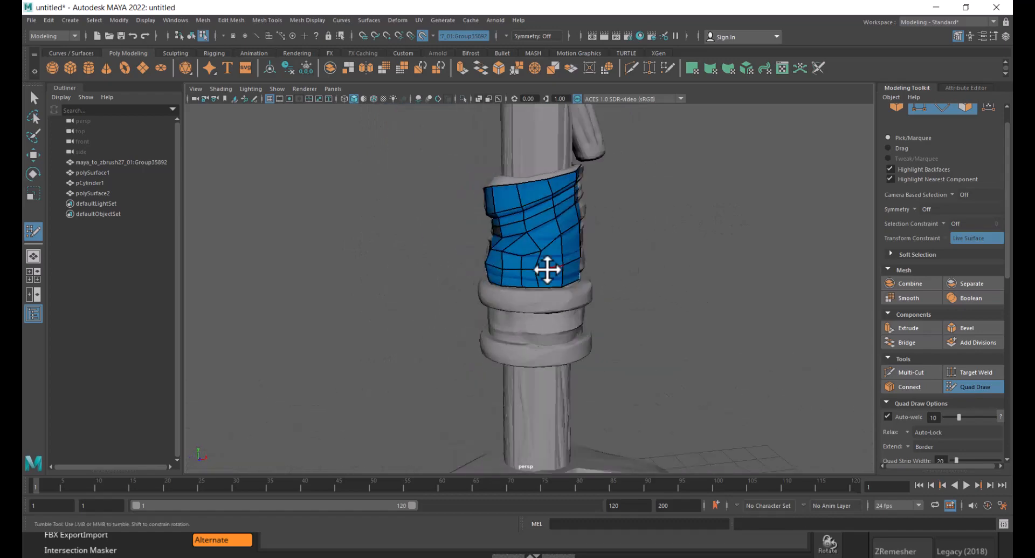
mouse_move(548, 271)
alt+mouse_down()
mouse_move(603, 272)
mouse_move(552, 217)
alt+mouse_up()
mouse_move(604, 193)
alt+mouse_down()
mouse_move(559, 275)
mouse_move(585, 305)
mouse_move(547, 219)
mouse_move(603, 238)
mouse_move(739, 236)
mouse_move(634, 242)
alt+mouse_up()
scroll(585, 304, up, 3)
scroll(646, 275, up, 2)
alt+middle_drag(583, 266, 635, 272)
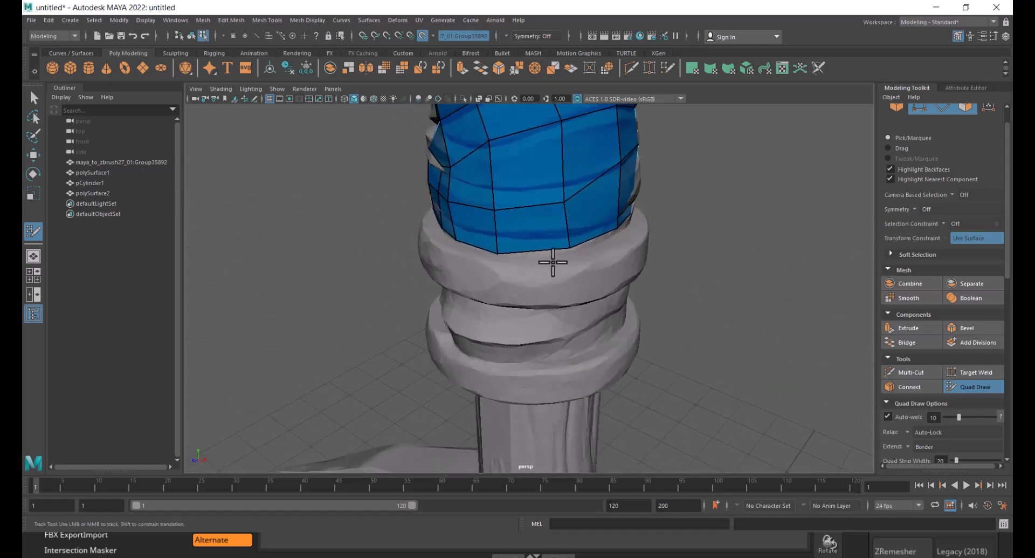
key(Tab)
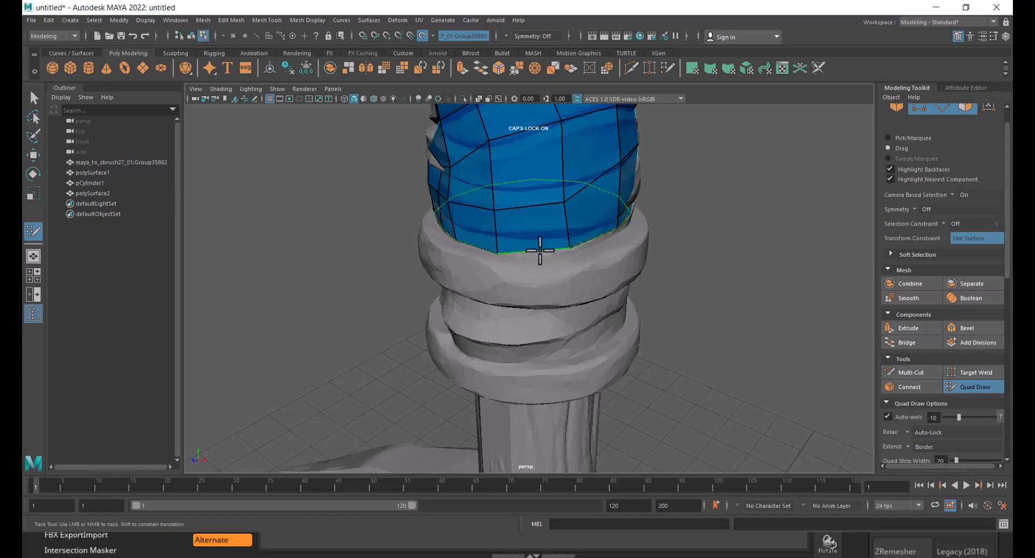
mouse_move(538, 249)
mouse_down()
mouse_move(570, 278)
mouse_move(711, 286)
mouse_up()
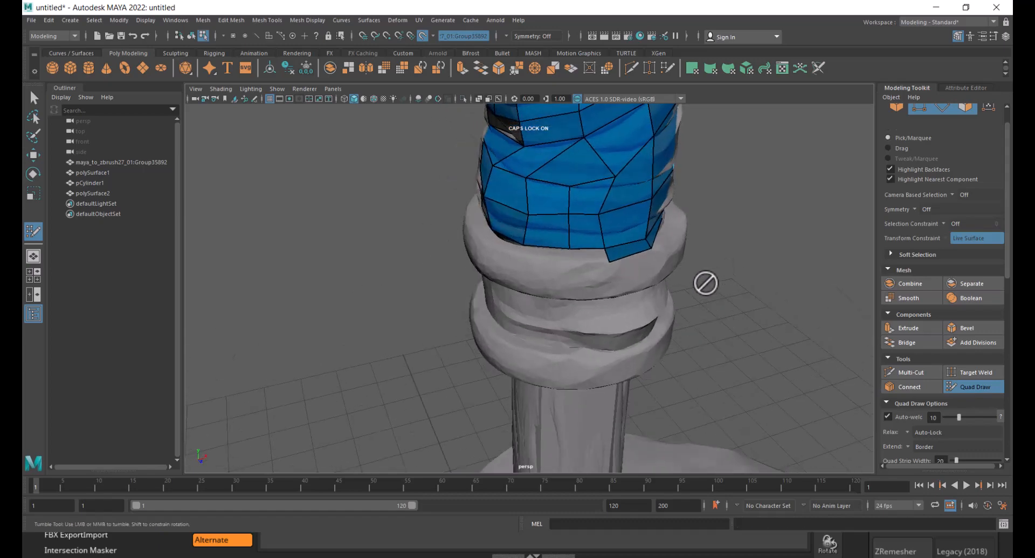
key(ctrl+z)
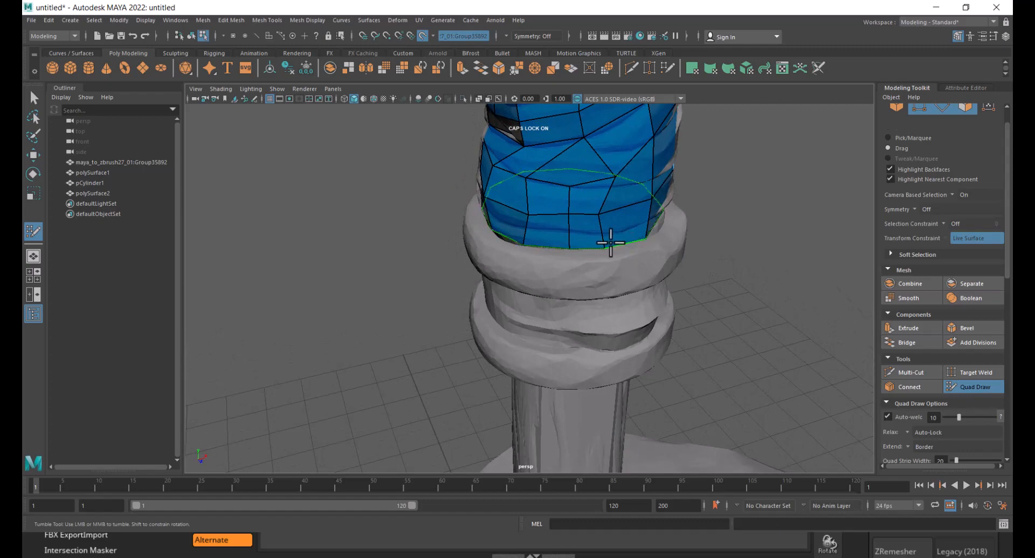
mouse_move(615, 242)
mouse_down()
mouse_move(638, 235)
mouse_move(594, 268)
mouse_move(620, 221)
mouse_move(688, 337)
mouse_move(686, 353)
mouse_move(734, 254)
mouse_move(581, 294)
mouse_up()
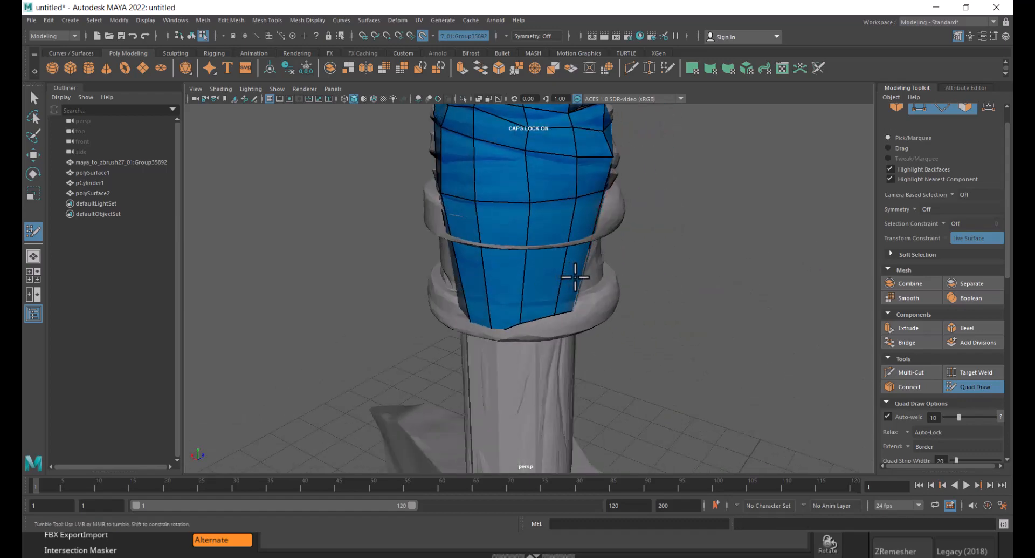
key(ctrl+z)
- Select the grip mesh's bottom border edge loop and extrude it outward and down over the ring's top
key(w)
alt+right_drag(568, 269, 601, 271)
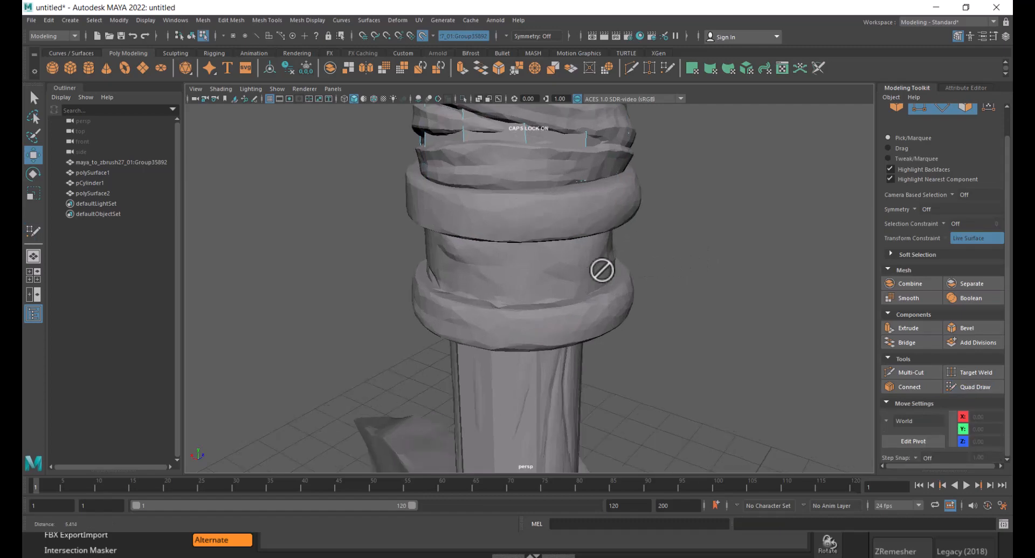
alt+middle_drag(659, 265, 663, 293)
alt+right_drag(663, 293, 684, 298)
alt+middle_drag(683, 298, 688, 363)
key(4)
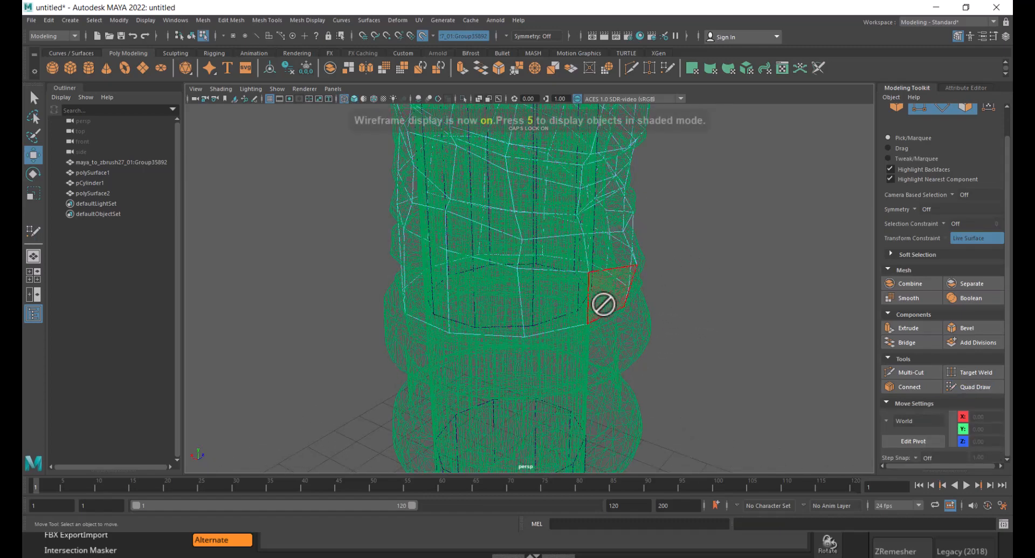
right_click(558, 263)
right_drag(558, 263, 558, 234)
click(553, 326)
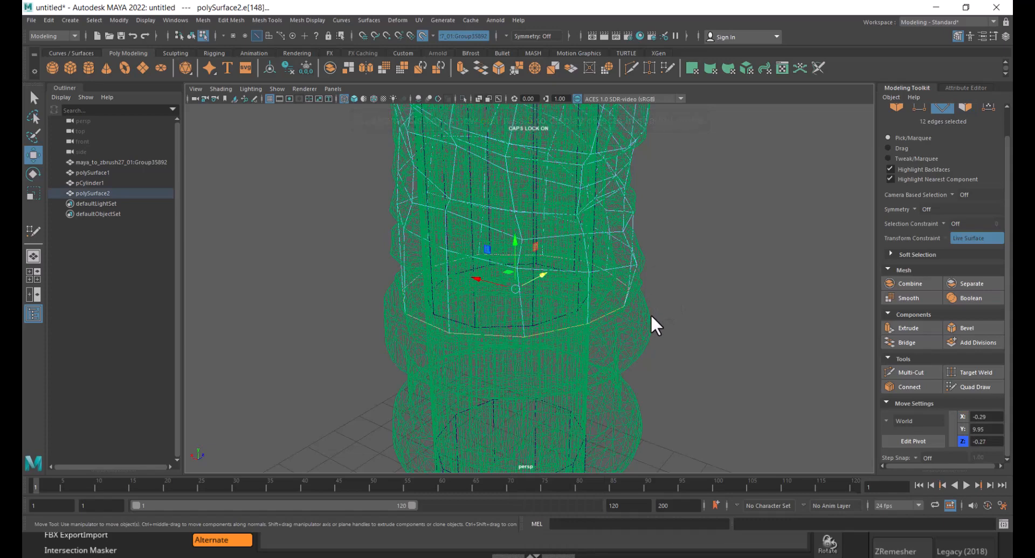
key(4)
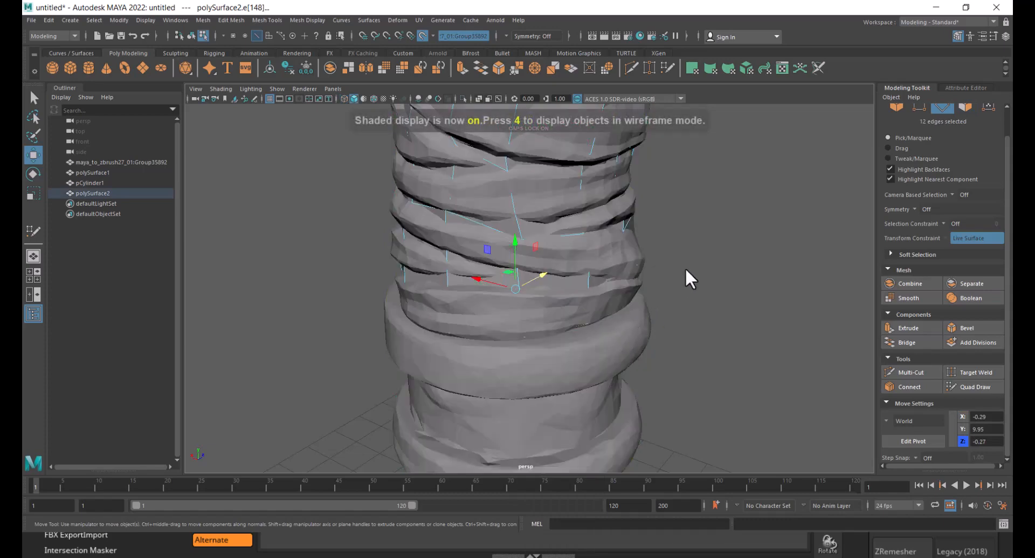
shift+right_drag(685, 267, 682, 286)
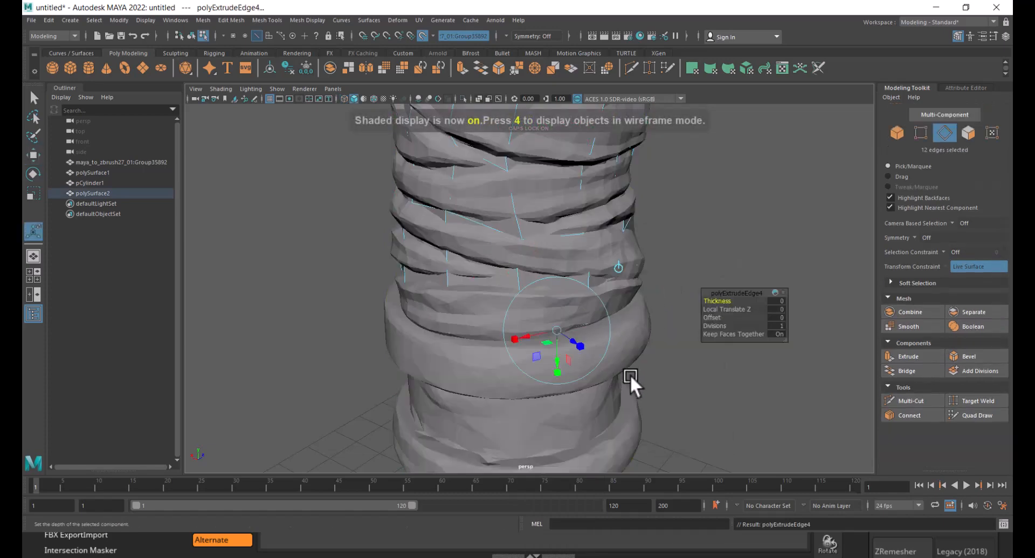
alt+drag(630, 374, 668, 342)
alt+drag(668, 342, 824, 360)
alt+drag(620, 371, 641, 319)
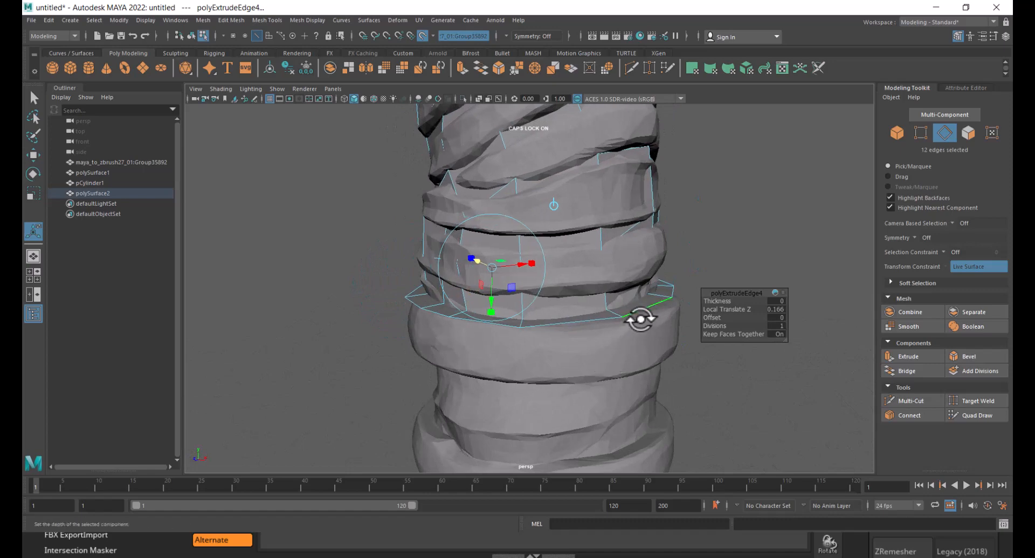
right_drag(642, 262, 746, 211)
click(746, 211)
click(678, 291)
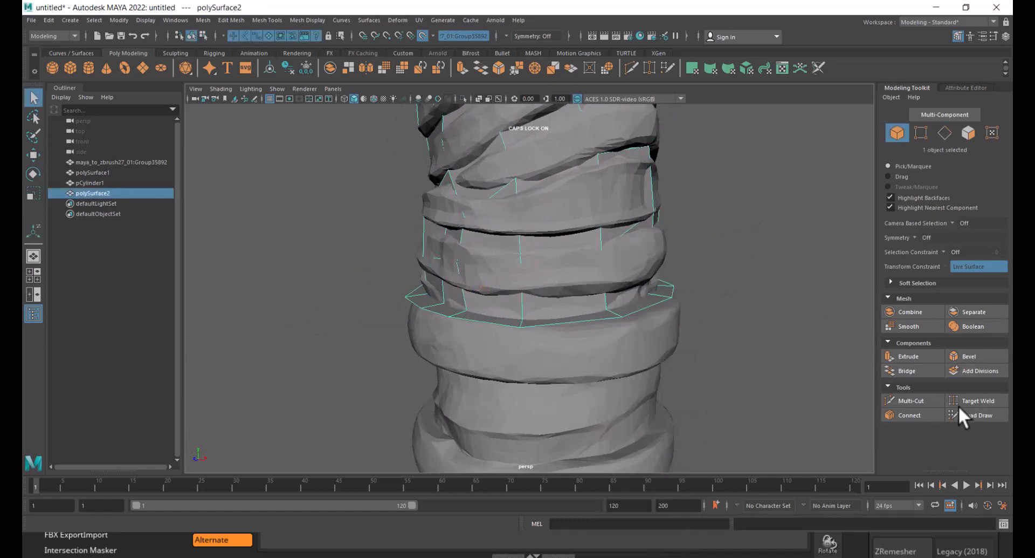
- Relax the vertices of the extruded band with Quad Draw
click(993, 414)
alt+drag(488, 348, 633, 349)
alt+right_drag(632, 349, 675, 361)
mouse_move(675, 361)
alt+mouse_down()
mouse_move(458, 356)
mouse_move(483, 342)
mouse_move(507, 390)
mouse_move(501, 416)
mouse_move(508, 362)
mouse_move(486, 358)
mouse_move(620, 349)
mouse_move(560, 351)
alt+mouse_up()
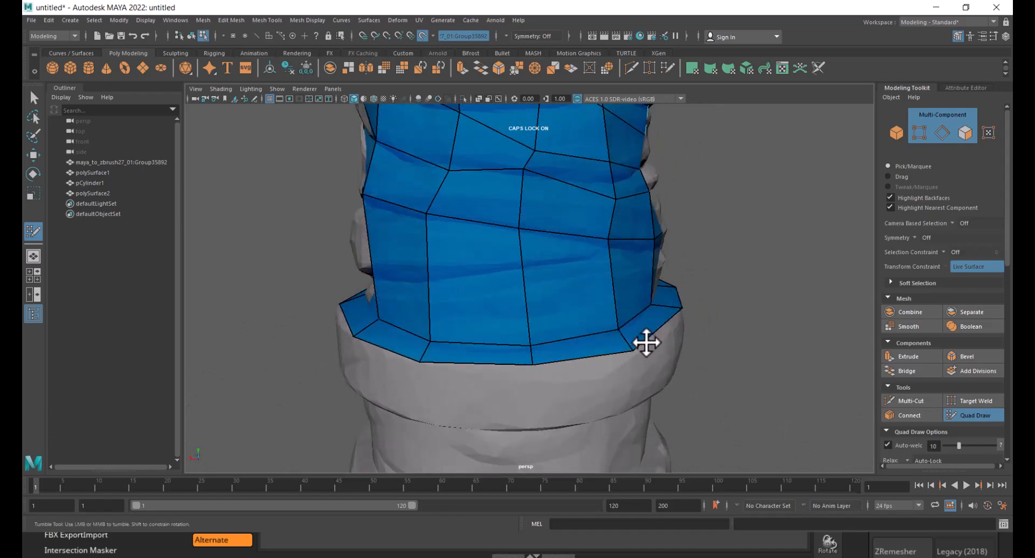
mouse_move(647, 341)
alt+mouse_down()
mouse_move(624, 330)
mouse_move(608, 339)
mouse_move(659, 335)
mouse_move(687, 314)
mouse_move(676, 323)
mouse_move(689, 323)
mouse_move(640, 316)
mouse_move(618, 276)
mouse_move(659, 302)
mouse_move(617, 187)
mouse_move(582, 286)
mouse_move(569, 223)
mouse_move(693, 250)
alt+mouse_up()
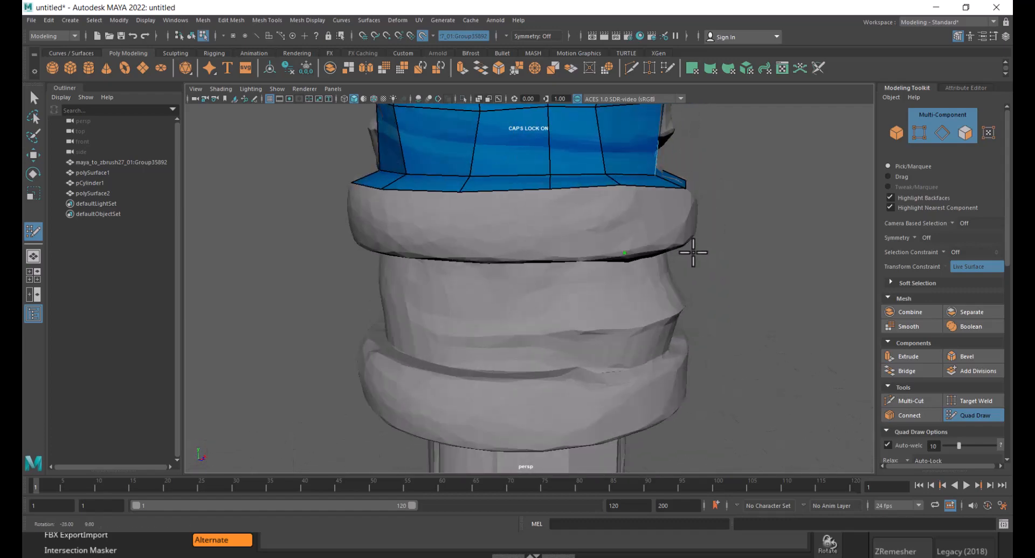
key(ctrl+z)
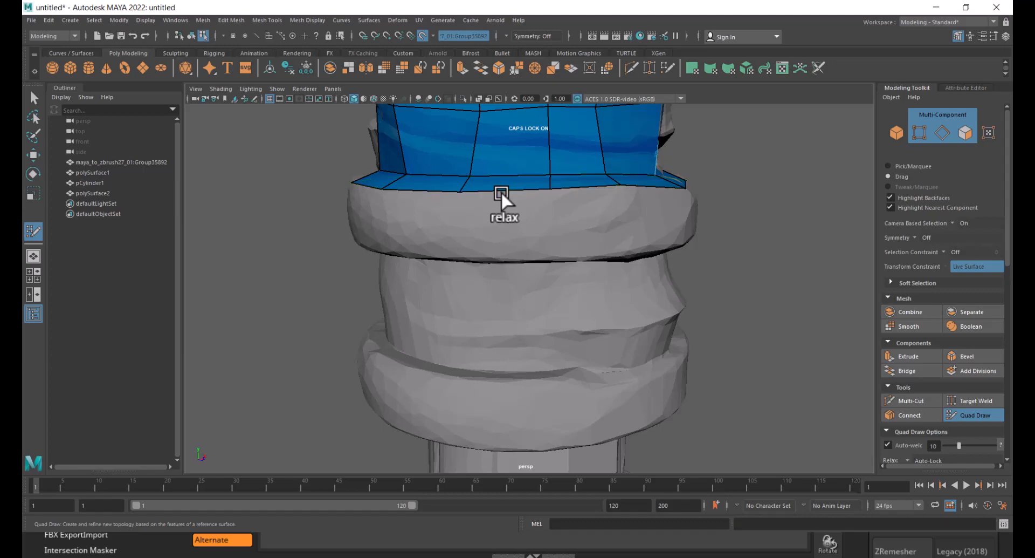
- Extend the bottom border another row down across the ring with Quad Draw
mouse_move(500, 191)
mouse_down()
mouse_move(501, 250)
mouse_move(772, 271)
mouse_up()
scroll(504, 256, up, 4)
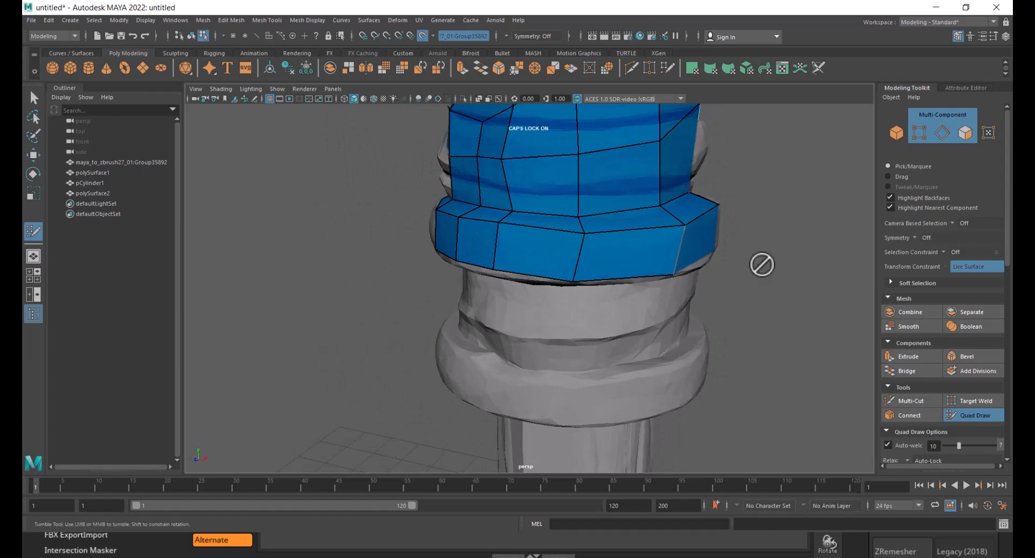
scroll(605, 230, up, 5)
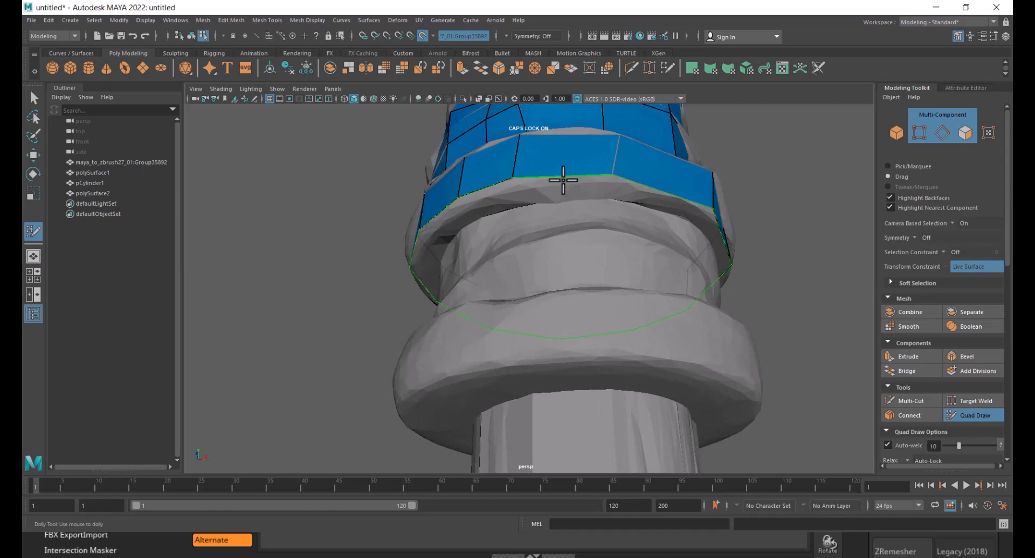
mouse_move(564, 180)
mouse_down()
mouse_move(563, 198)
mouse_move(671, 243)
mouse_move(758, 242)
mouse_move(599, 314)
mouse_up()
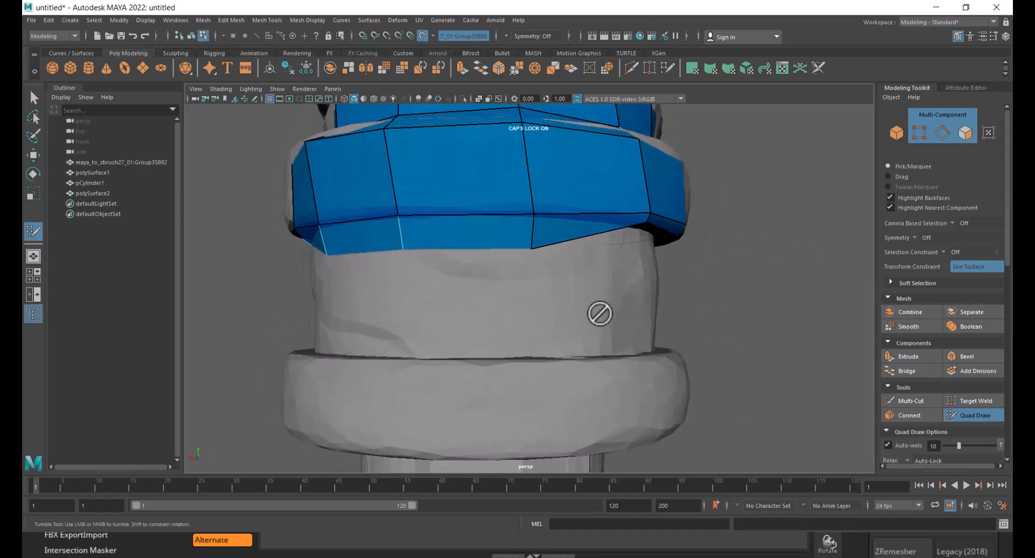
scroll(600, 314, down, 5)
alt+drag(542, 269, 652, 257)
scroll(653, 277, up, 3)
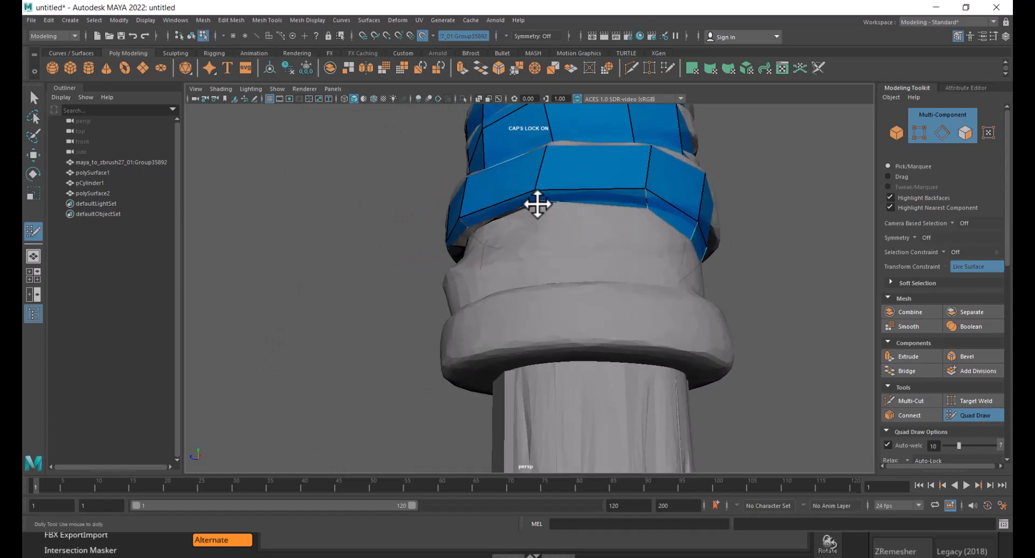
alt+drag(536, 203, 665, 231)
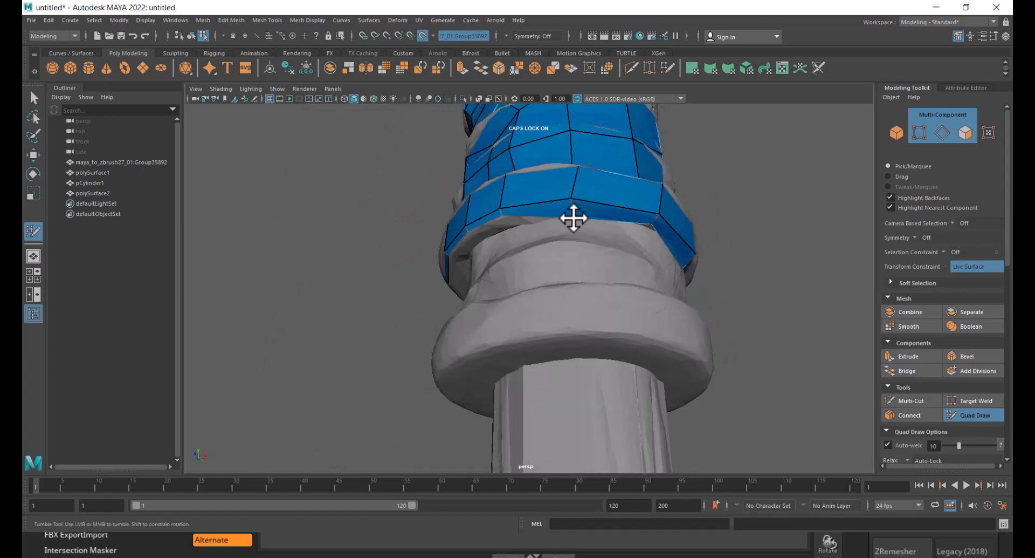
alt+drag(511, 221, 625, 178)
right_click(624, 166)
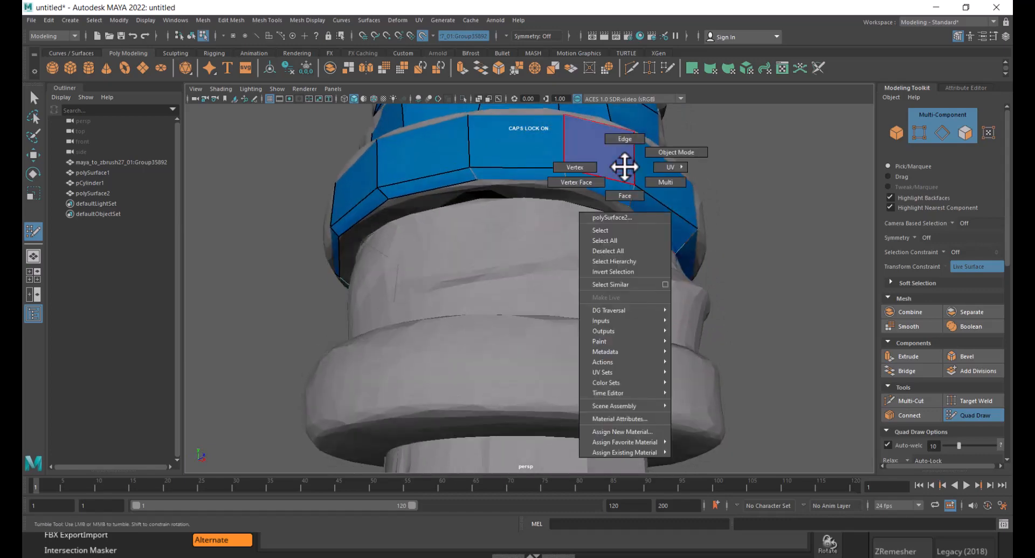
click(575, 167)
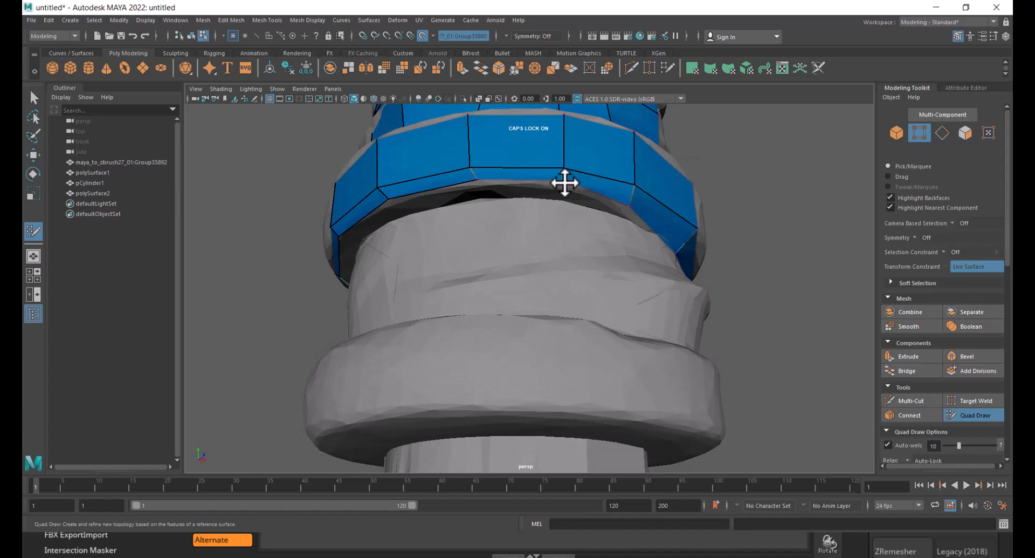
key(w)
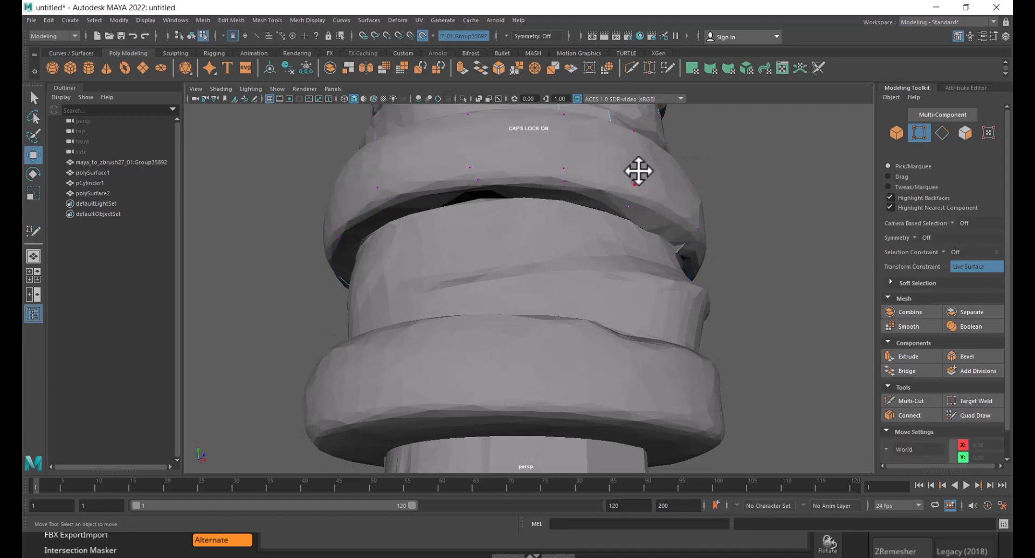
right_drag(639, 170, 717, 121)
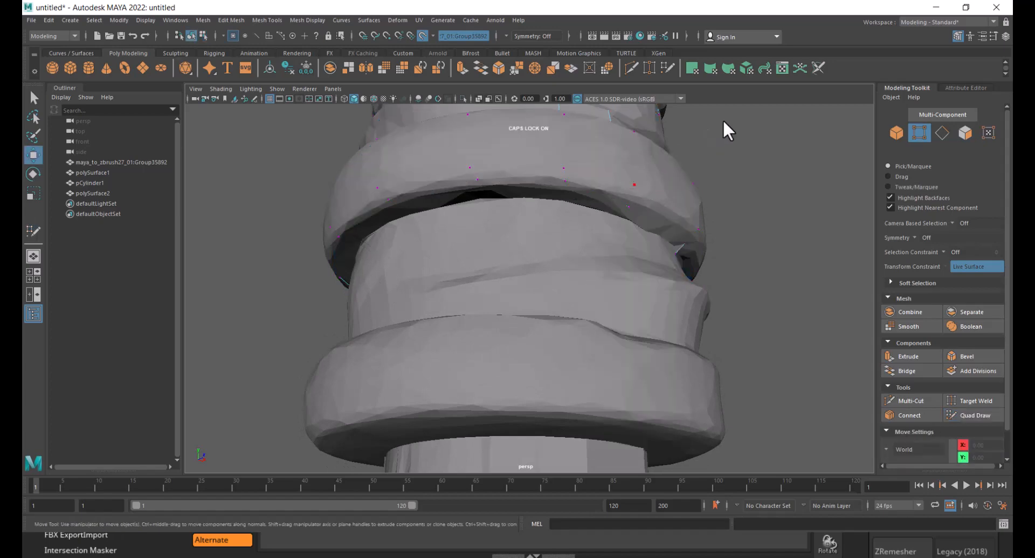
- Drag the ring band's vertices onto the ring surface with Quad Draw
click(975, 414)
drag(568, 181, 568, 198)
mouse_move(479, 182)
mouse_down()
mouse_move(485, 194)
mouse_move(551, 212)
mouse_up()
alt+middle_drag(551, 211, 548, 232)
drag(556, 186, 555, 205)
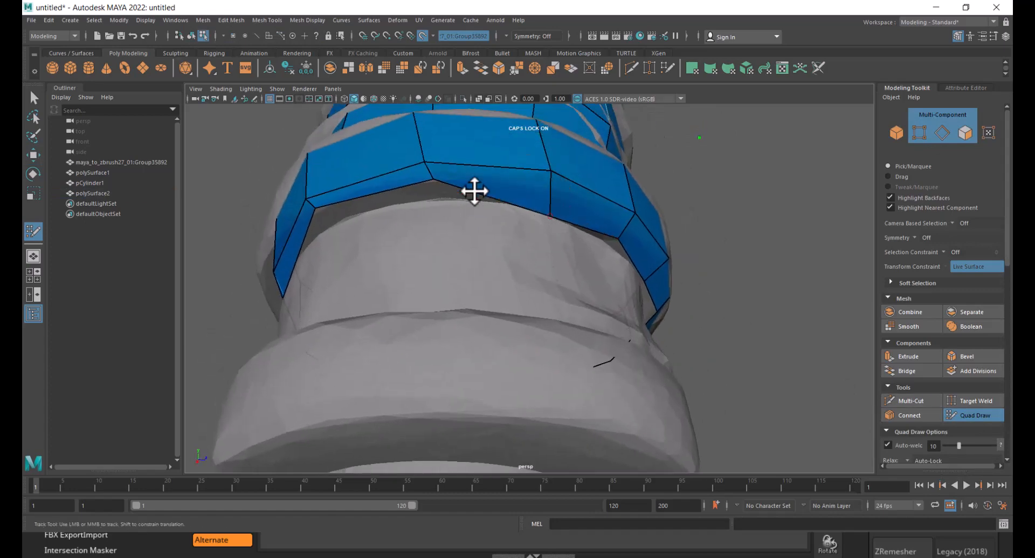
mouse_move(434, 178)
mouse_down()
mouse_move(438, 197)
mouse_move(478, 215)
mouse_up()
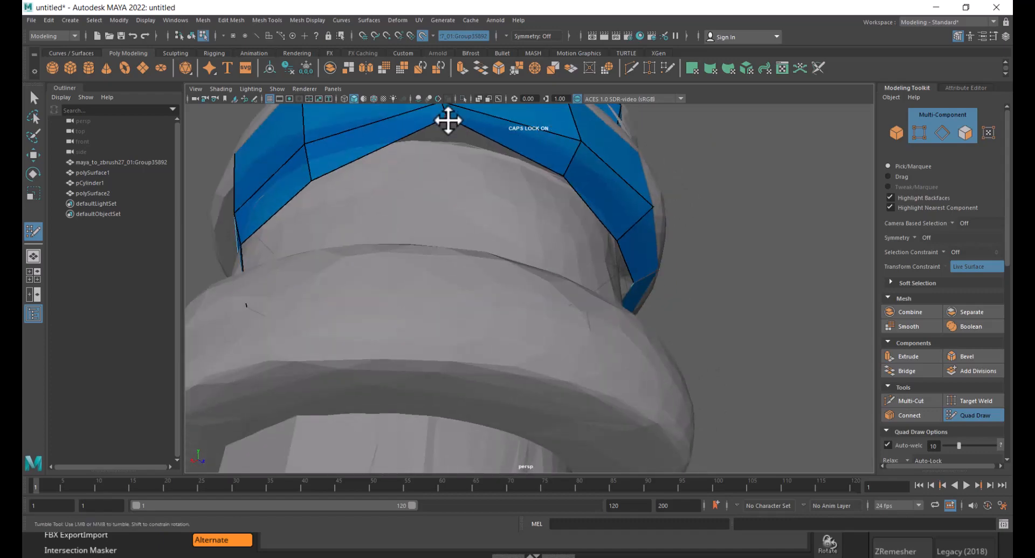
drag(448, 119, 442, 144)
alt+drag(419, 182, 469, 237)
drag(471, 184, 477, 163)
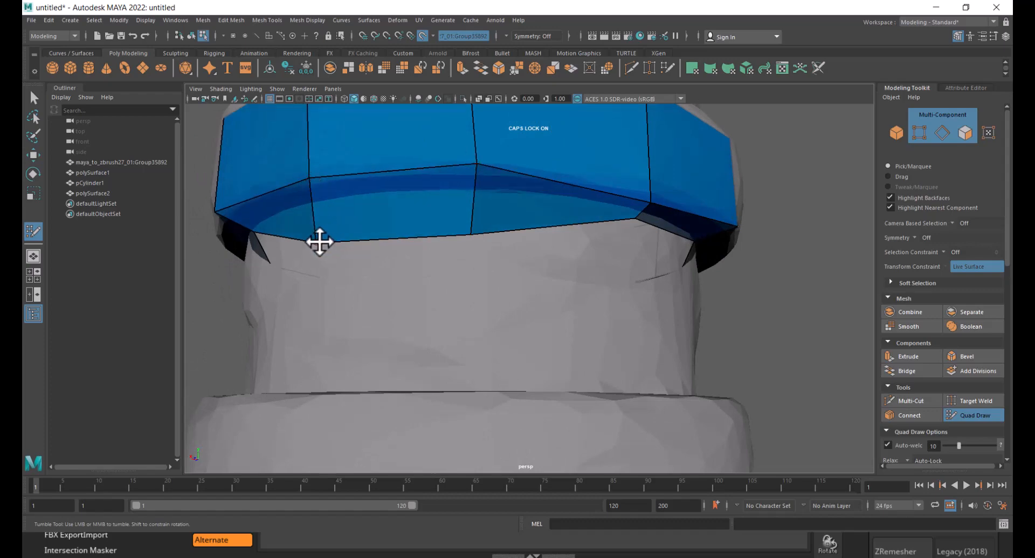
- Reposition the lower-edge vertices of the ring band along the ring's underside
drag(319, 240, 319, 203)
mouse_move(456, 236)
mouse_down()
mouse_move(469, 231)
mouse_move(464, 192)
mouse_move(504, 241)
mouse_move(427, 239)
mouse_up()
alt+right_drag(427, 240, 398, 172)
alt+drag(550, 305, 464, 293)
alt+right_drag(513, 342, 350, 191)
alt+right_drag(538, 318, 536, 363)
mouse_move(529, 348)
alt+mouse_down()
mouse_move(566, 347)
mouse_move(519, 335)
alt+mouse_up()
alt+right_drag(519, 335, 472, 238)
alt+middle_drag(479, 259, 487, 306)
alt+right_drag(487, 305, 552, 334)
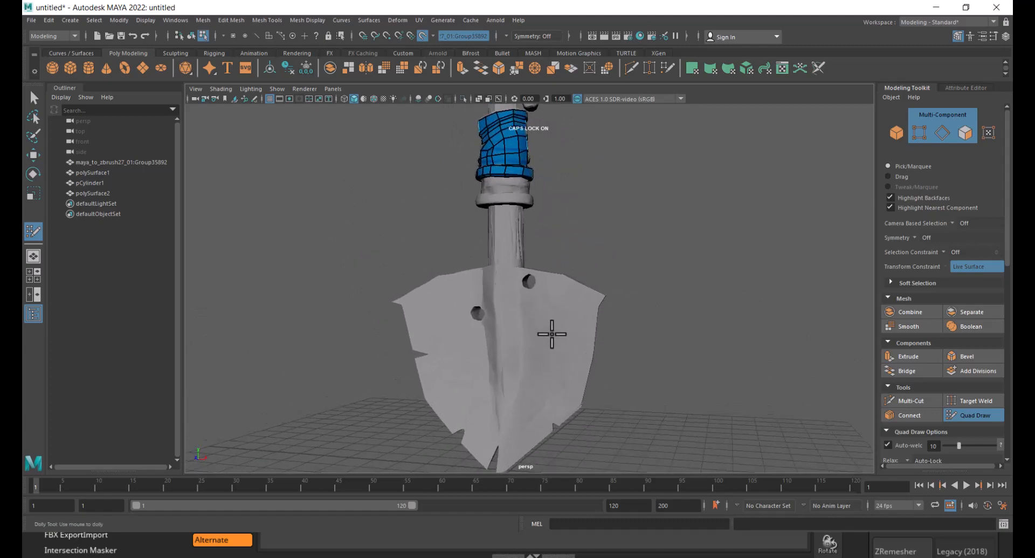
- Select the blade retopology mesh and the low-poly handle cylinder and combine them into a single mesh
key(w)
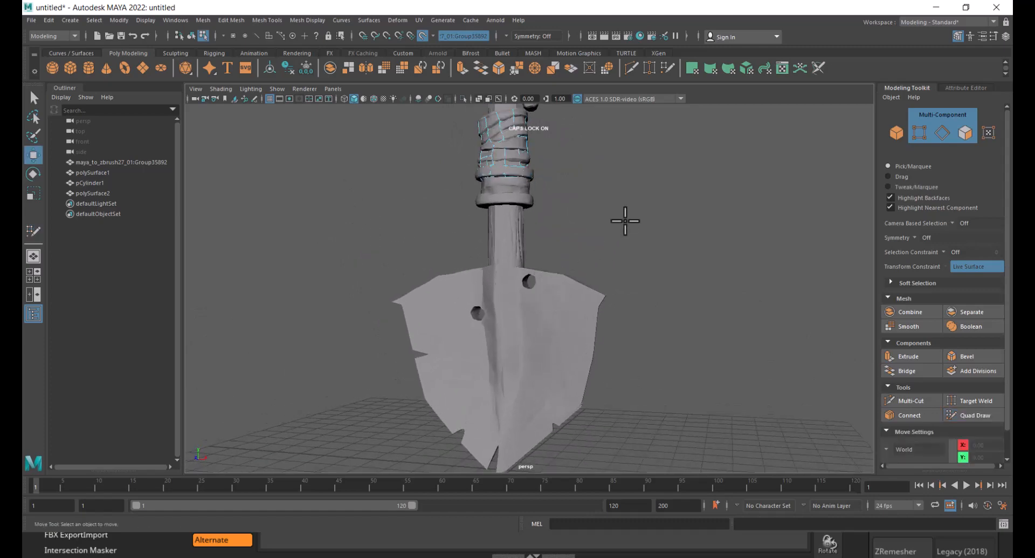
right_drag(491, 158, 550, 137)
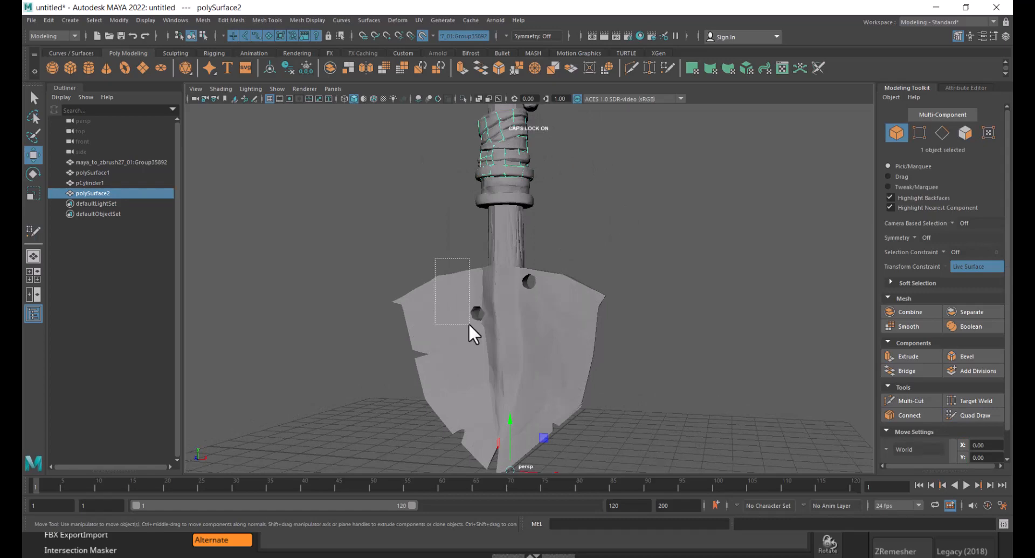
shift+drag(468, 323, 469, 324)
click(604, 218)
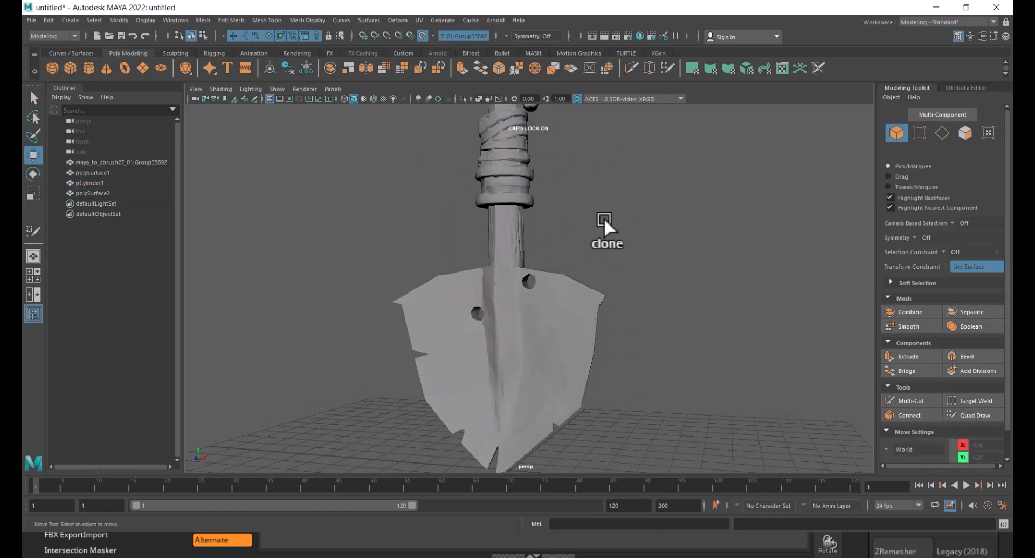
click(518, 161)
shift+click(506, 228)
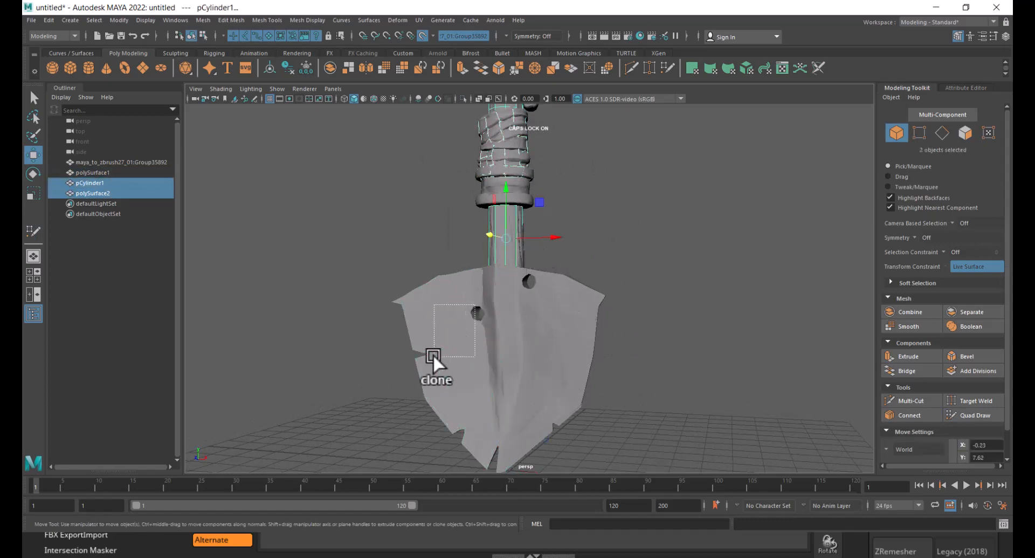
shift+drag(433, 354, 433, 355)
shift+right_drag(637, 223, 633, 440)
click(641, 305)
alt+drag(639, 302, 523, 270)
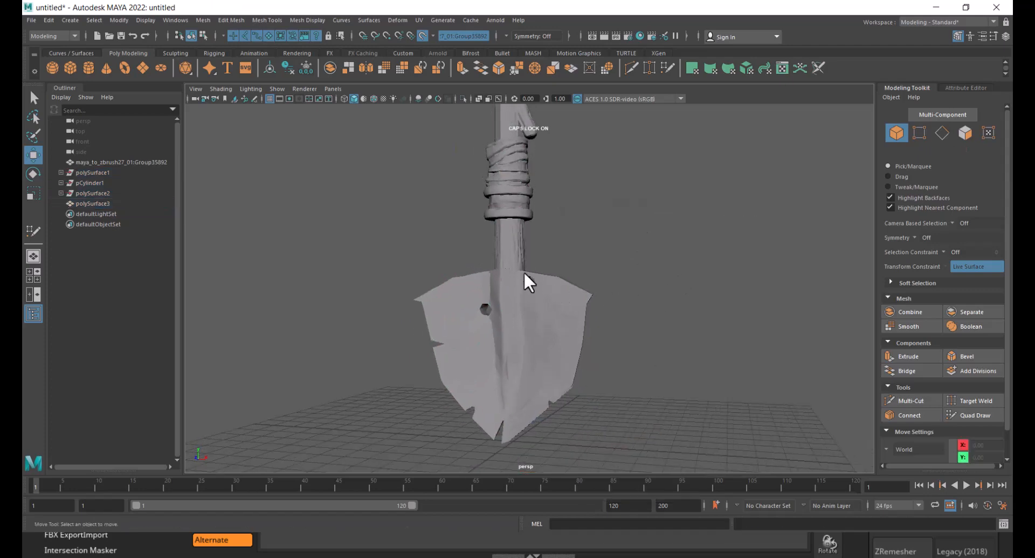
- Select the combined mesh, start Quad Draw and place two rows of dots along the underside of the top grip's wrap
click(507, 183)
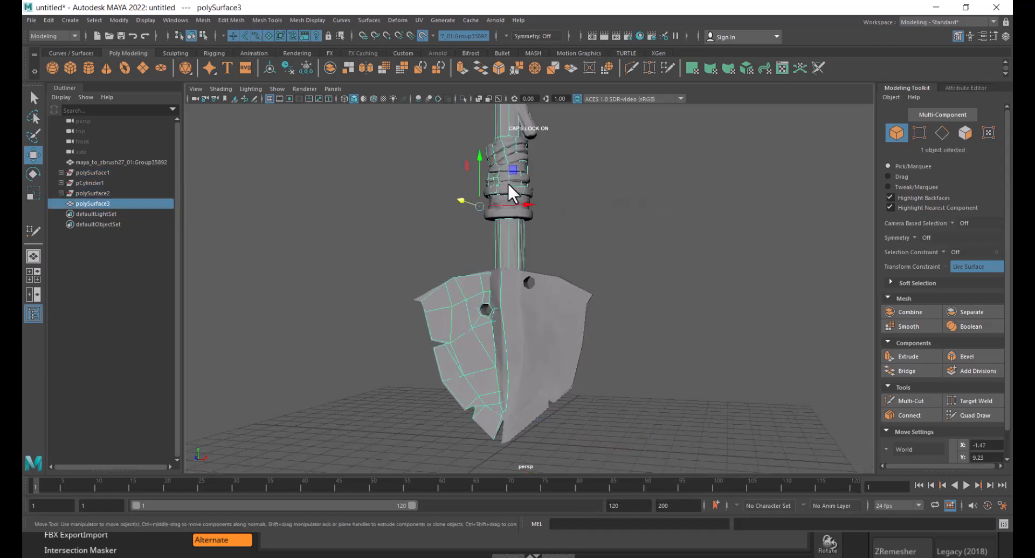
click(977, 415)
mouse_move(682, 381)
alt+mouse_down()
mouse_move(554, 316)
mouse_move(527, 358)
mouse_move(552, 362)
alt+mouse_up()
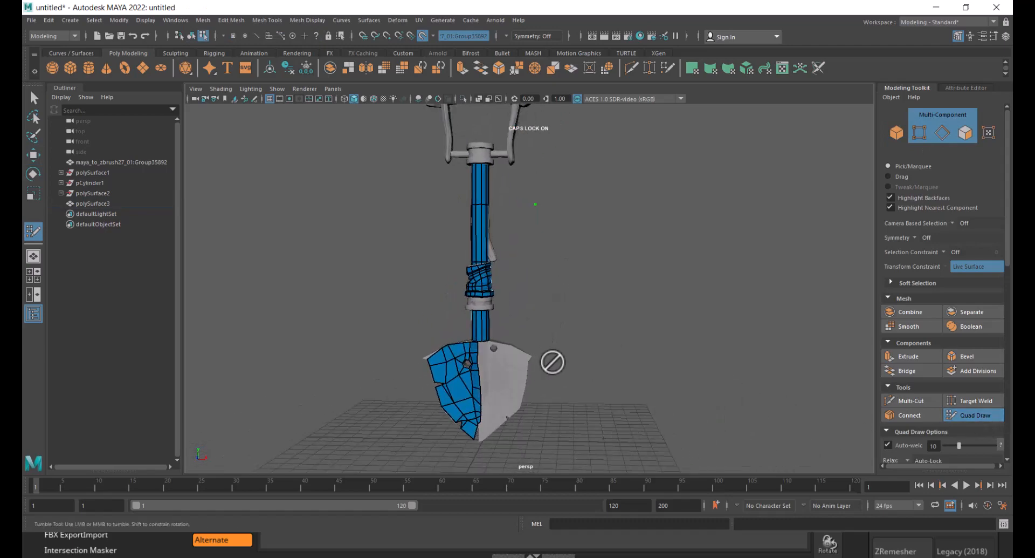
alt+middle_drag(552, 362, 580, 401)
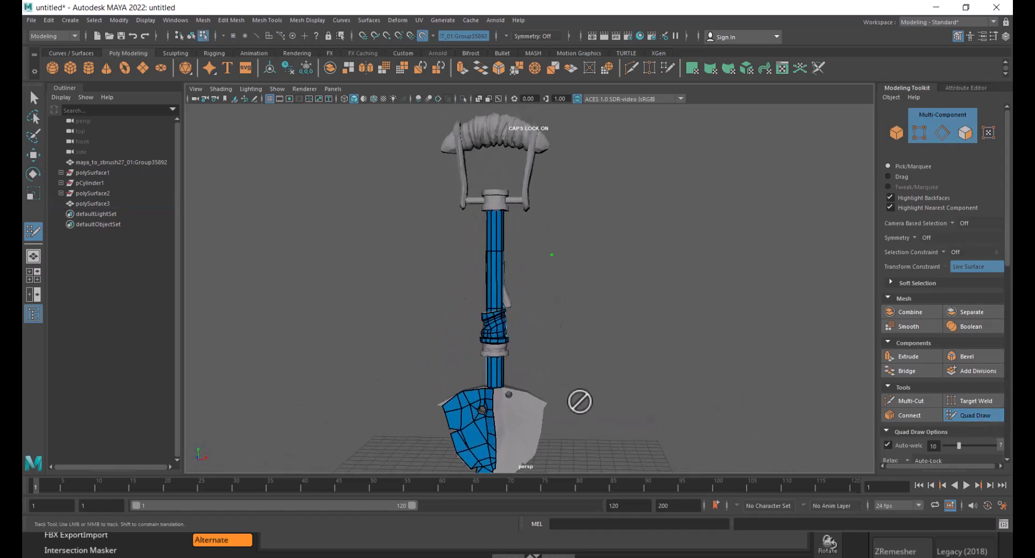
alt+middle_drag(545, 314, 545, 384)
alt+right_drag(520, 280, 567, 385)
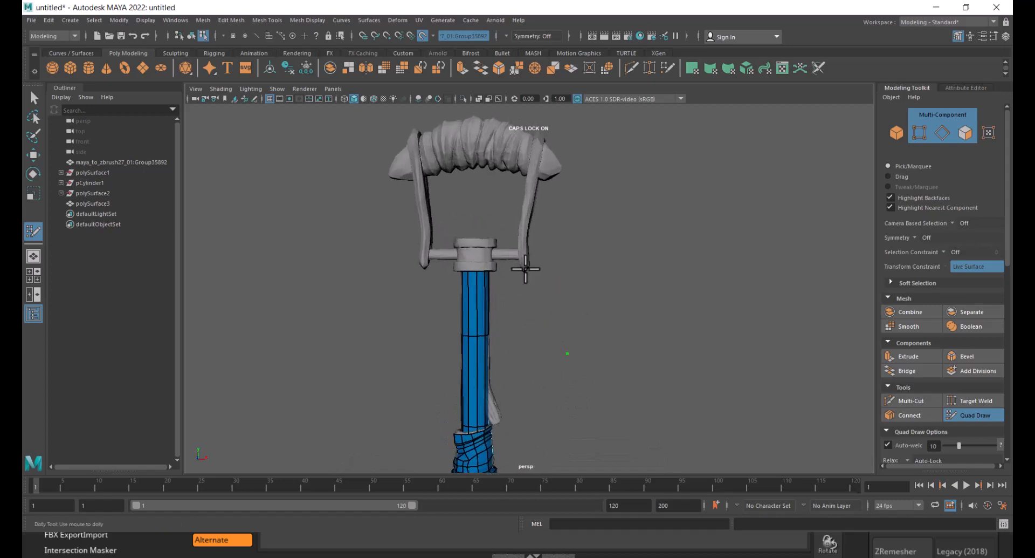
alt+middle_drag(527, 272, 565, 334)
alt+right_drag(546, 312, 512, 196)
alt+middle_drag(531, 319, 520, 245)
alt+right_drag(520, 250, 573, 312)
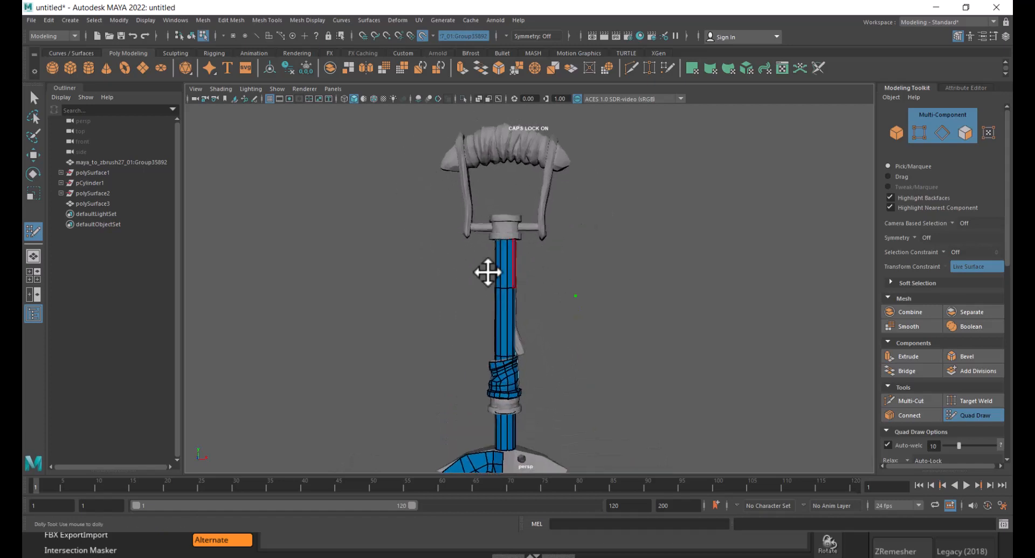
alt+middle_drag(508, 211, 516, 289)
alt+right_drag(516, 289, 461, 210)
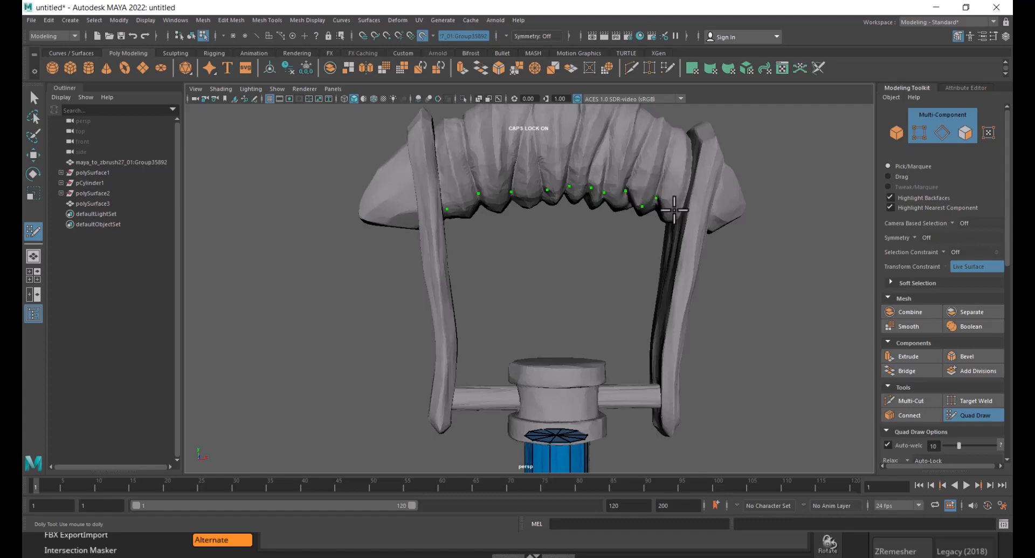
alt+drag(612, 180, 577, 162)
alt+right_drag(577, 162, 654, 196)
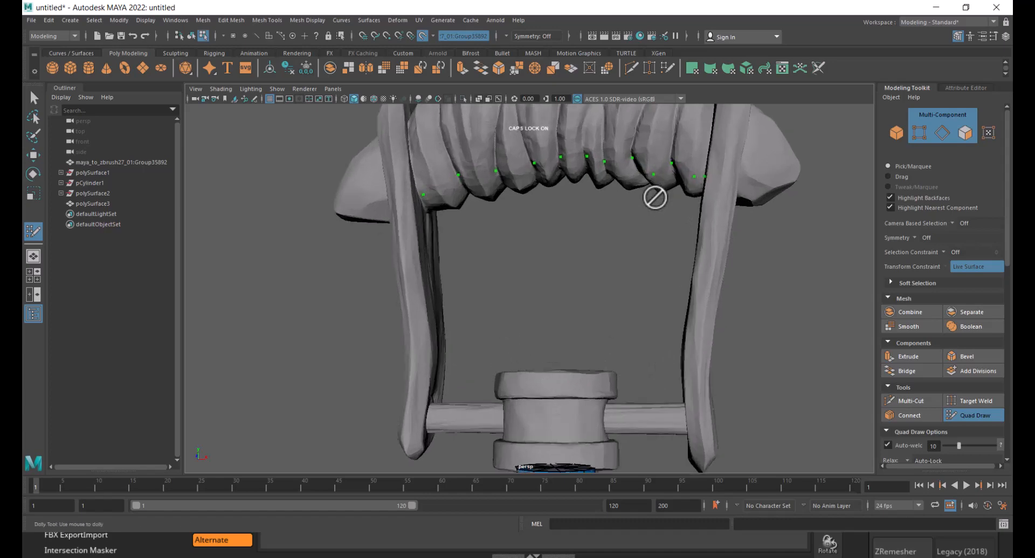
alt+middle_drag(654, 196, 649, 234)
alt+drag(649, 234, 659, 230)
alt+drag(711, 195, 719, 201)
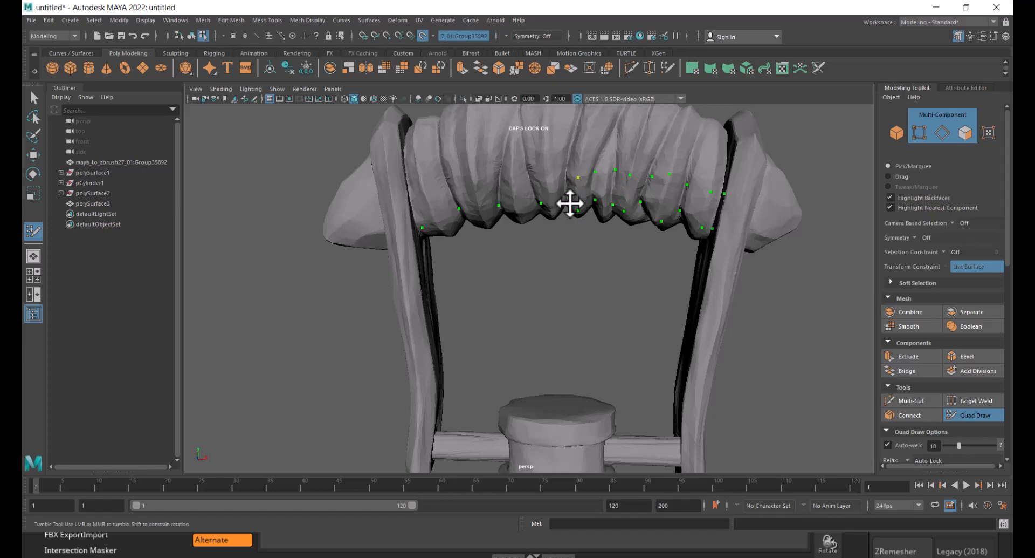
alt+right_drag(571, 203, 589, 221)
alt+drag(589, 221, 612, 225)
alt+middle_drag(585, 164, 588, 233)
alt+right_drag(588, 233, 605, 221)
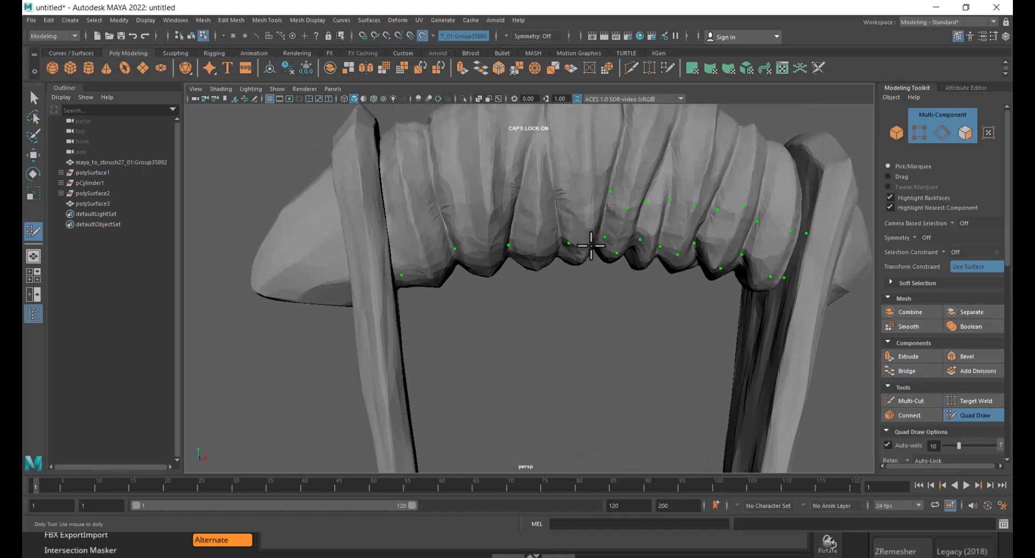
- Fill quads between the dots from the left end along the top grip's wrap
click(553, 193)
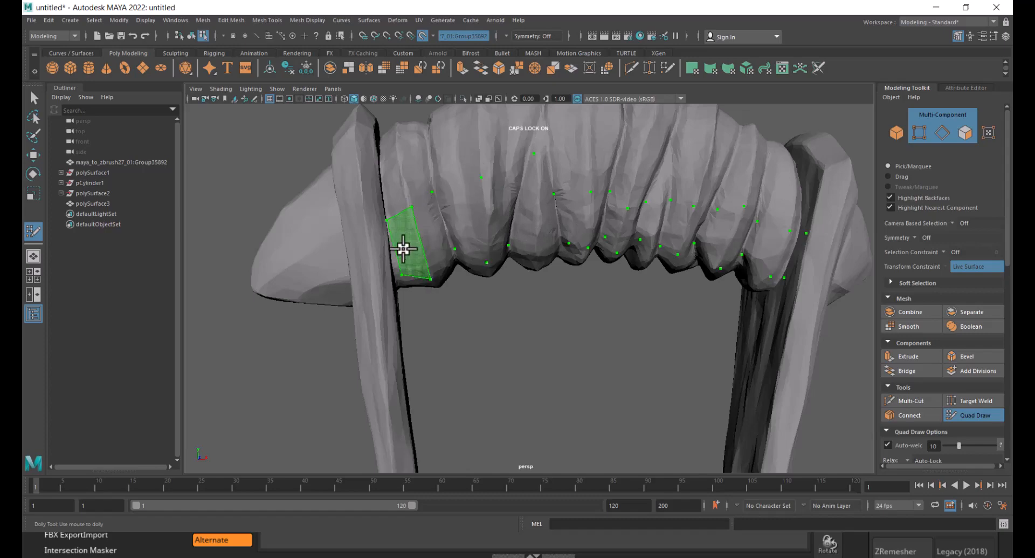
mouse_move(405, 241)
shift+mouse_down()
mouse_move(455, 217)
mouse_move(487, 219)
shift+mouse_up()
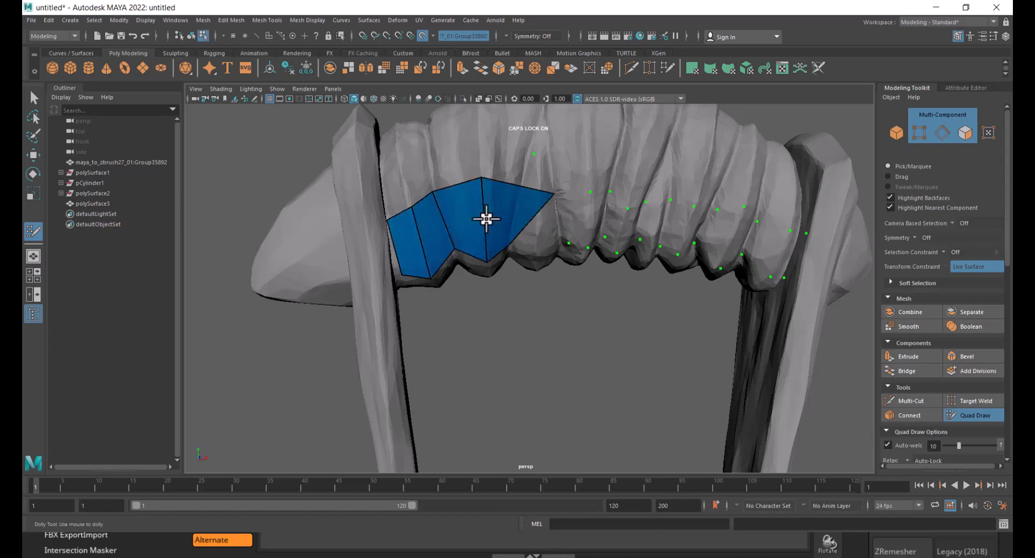
ctrl+shift+click(517, 206)
alt+drag(508, 245, 507, 236)
shift+drag(483, 192, 529, 200)
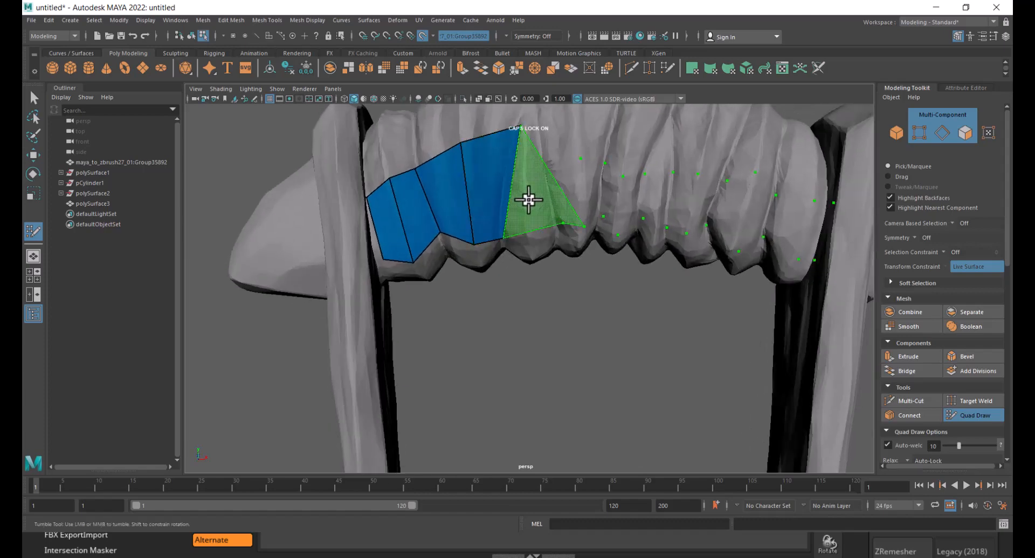
shift+click(532, 167)
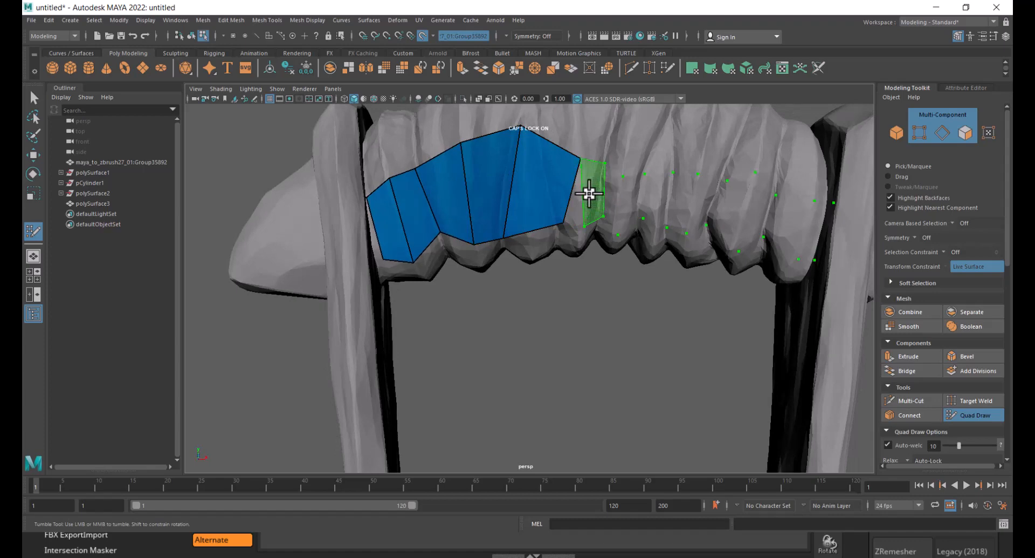
alt+drag(550, 280, 531, 276)
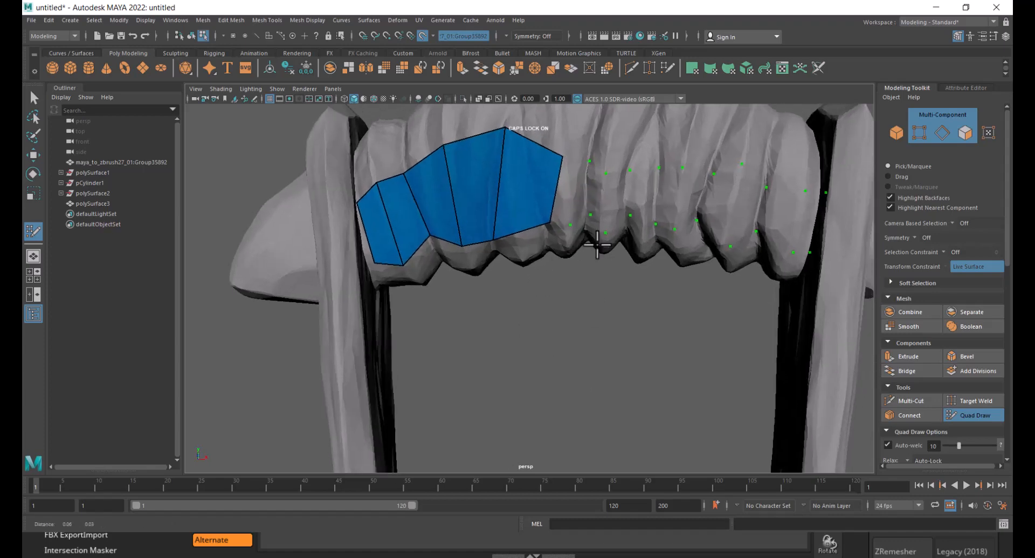
alt+right_drag(596, 237, 585, 216)
alt+middle_drag(584, 216, 514, 238)
mouse_move(497, 162)
mouse_down()
mouse_move(469, 159)
mouse_move(474, 170)
mouse_up()
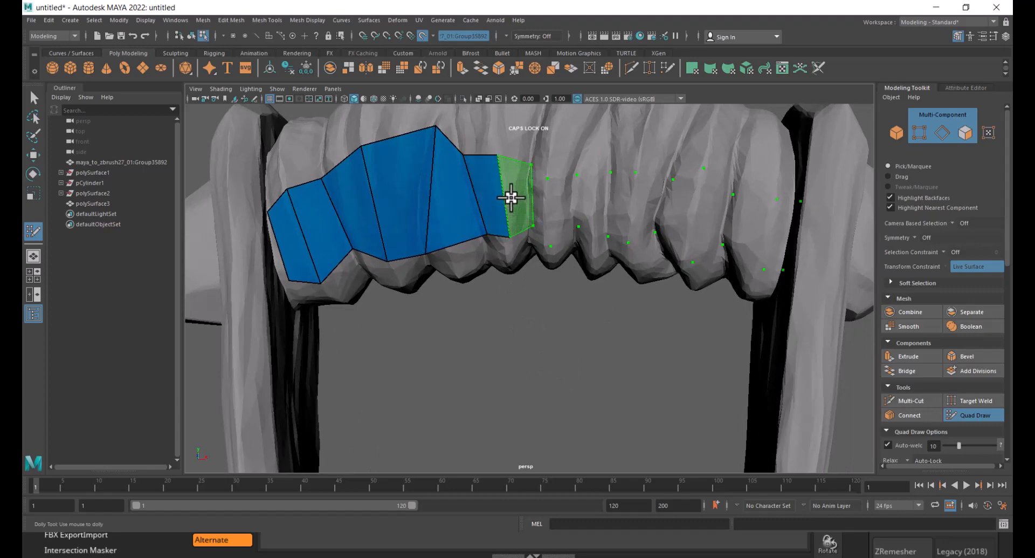
shift+click(511, 198)
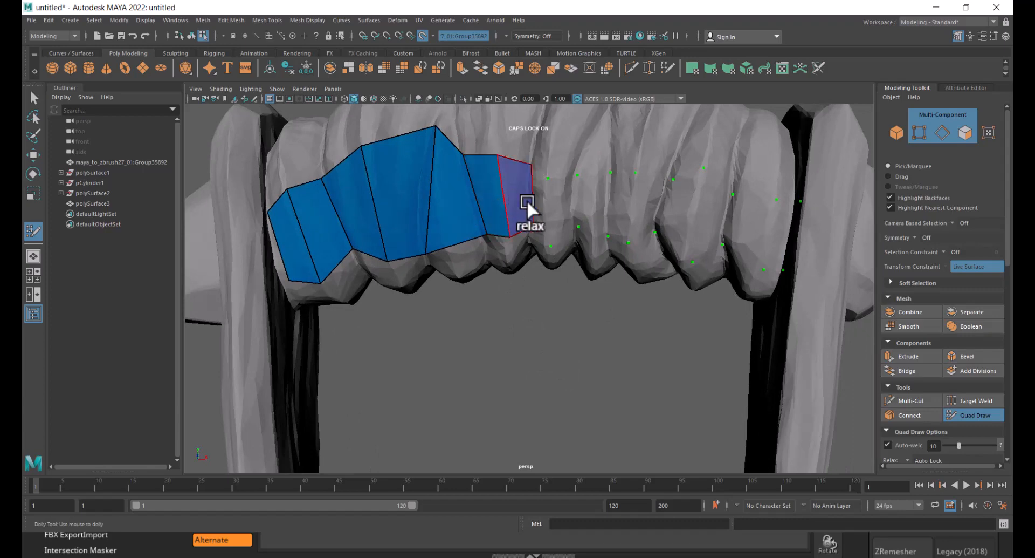
shift+click(558, 203)
alt+drag(587, 204, 594, 232)
alt+right_drag(593, 232, 595, 228)
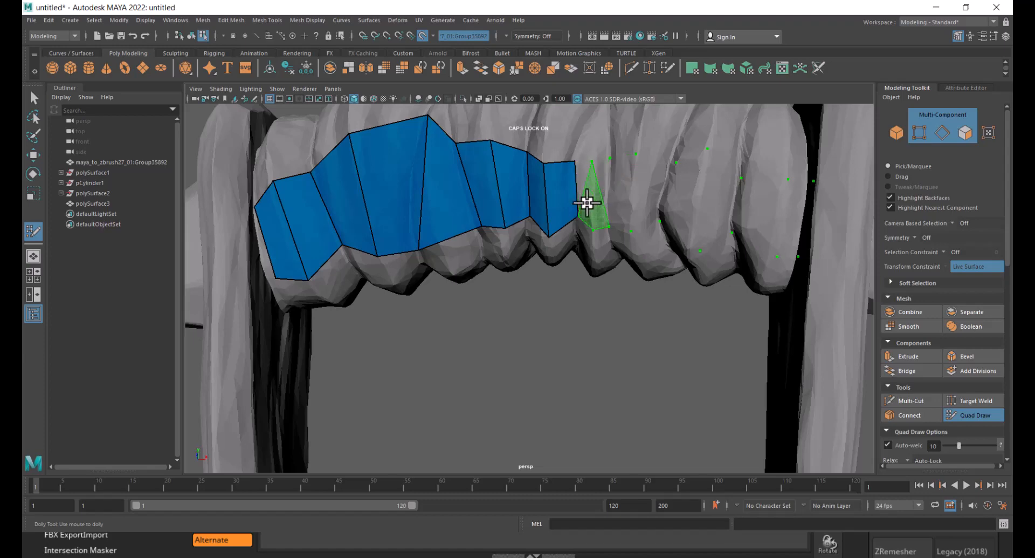
alt+middle_drag(569, 197, 550, 248)
alt+right_drag(550, 248, 615, 288)
mouse_move(614, 289)
alt+mouse_down()
mouse_move(632, 281)
mouse_move(623, 277)
alt+mouse_up()
- Continue the quad strip across the grip wrap to its right end near the frame
shift+click(603, 233)
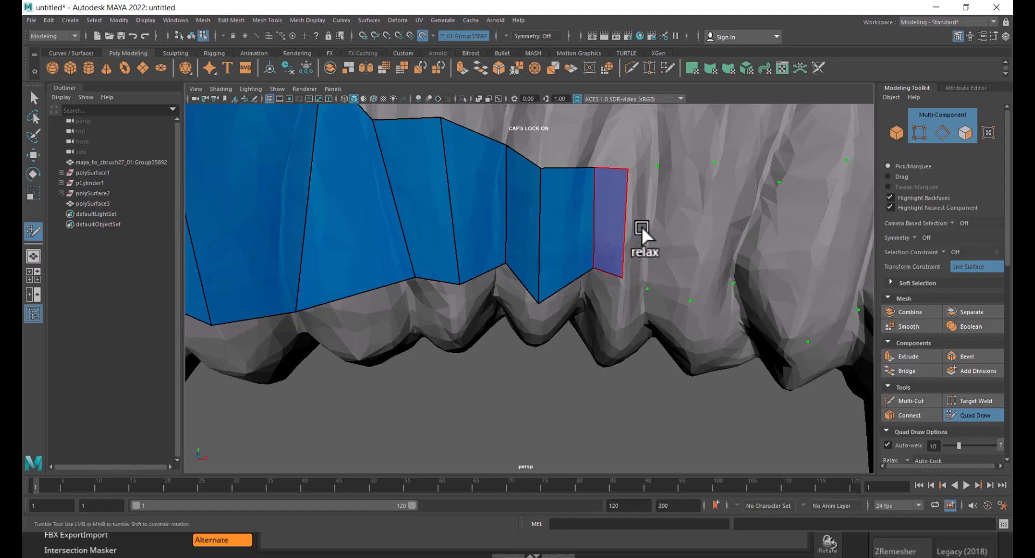
shift+click(651, 222)
shift+click(684, 226)
mouse_move(683, 225)
alt+mouse_down()
mouse_move(693, 240)
mouse_move(677, 184)
alt+mouse_up()
mouse_move(653, 242)
alt+mouse_down()
mouse_move(600, 300)
mouse_move(635, 321)
alt+mouse_up()
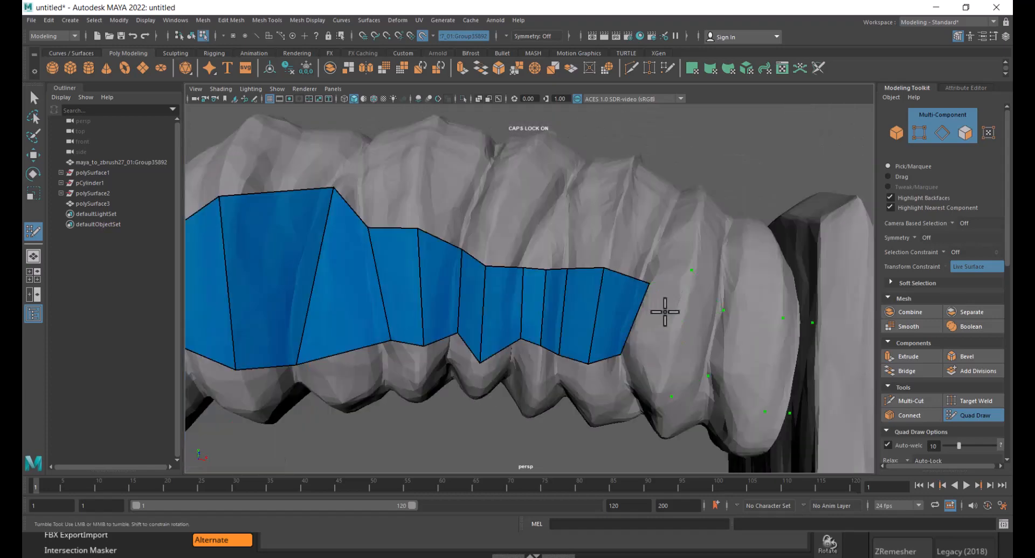
click(660, 386)
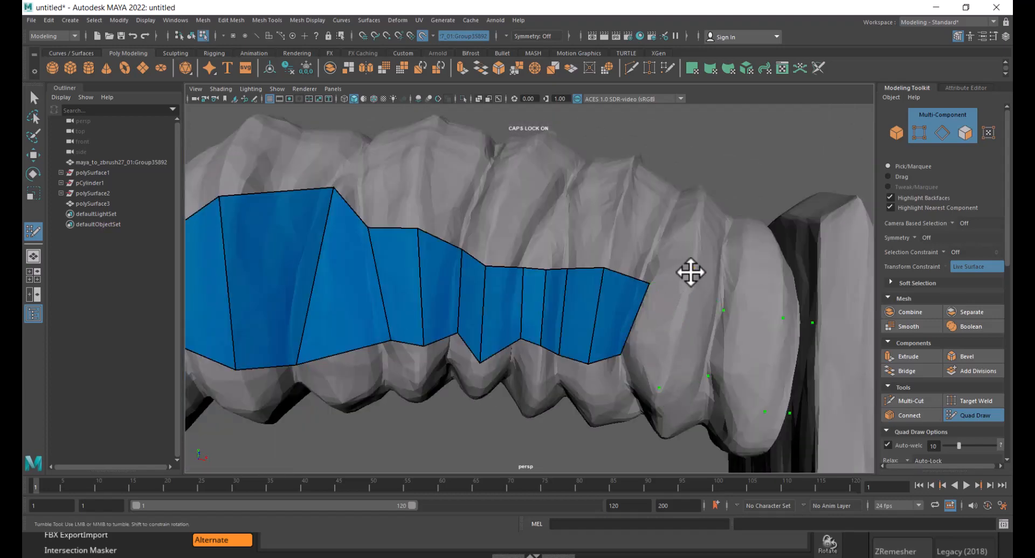
click(691, 282)
mouse_move(659, 355)
alt+mouse_down()
mouse_move(661, 331)
mouse_move(673, 354)
mouse_move(665, 346)
alt+mouse_up()
shift+click(661, 330)
shift+click(692, 305)
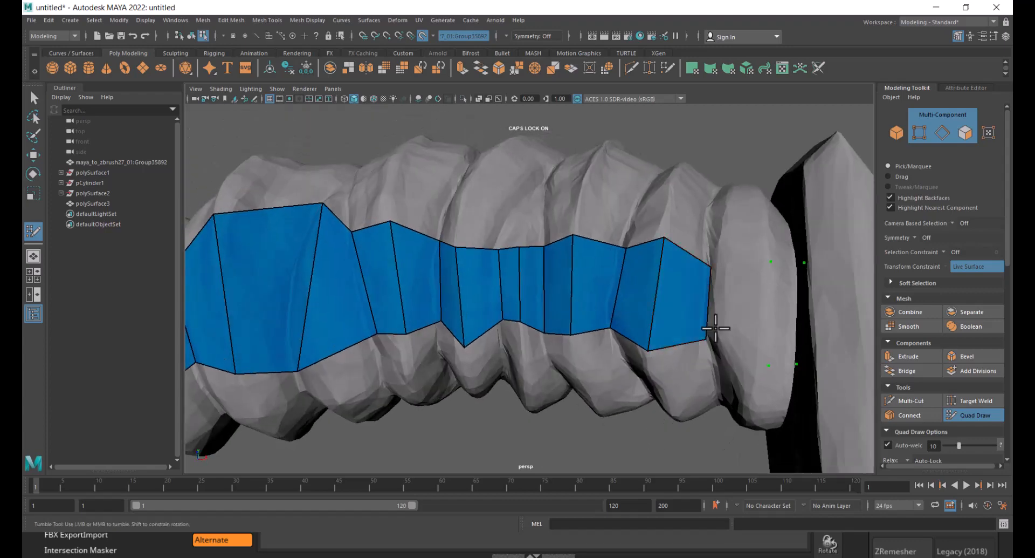
mouse_move(720, 326)
alt+mouse_down()
mouse_move(681, 325)
mouse_move(737, 303)
alt+mouse_up()
shift+click(700, 321)
shift+click(749, 306)
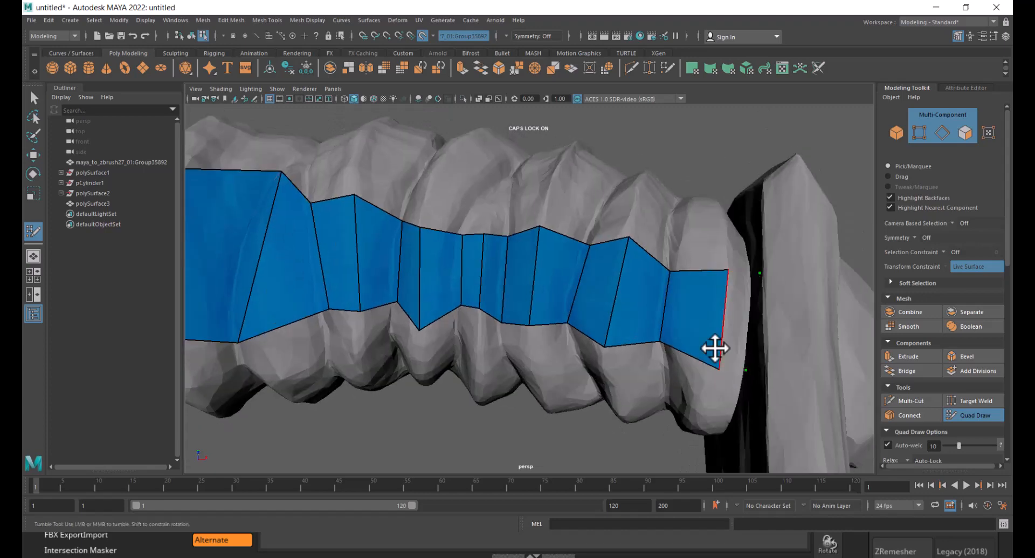
mouse_move(692, 393)
alt+right_down()
mouse_move(638, 315)
mouse_move(513, 332)
alt+right_up()
alt+drag(513, 333, 578, 397)
alt+middle_drag(577, 397, 589, 324)
alt+right_drag(589, 325, 607, 318)
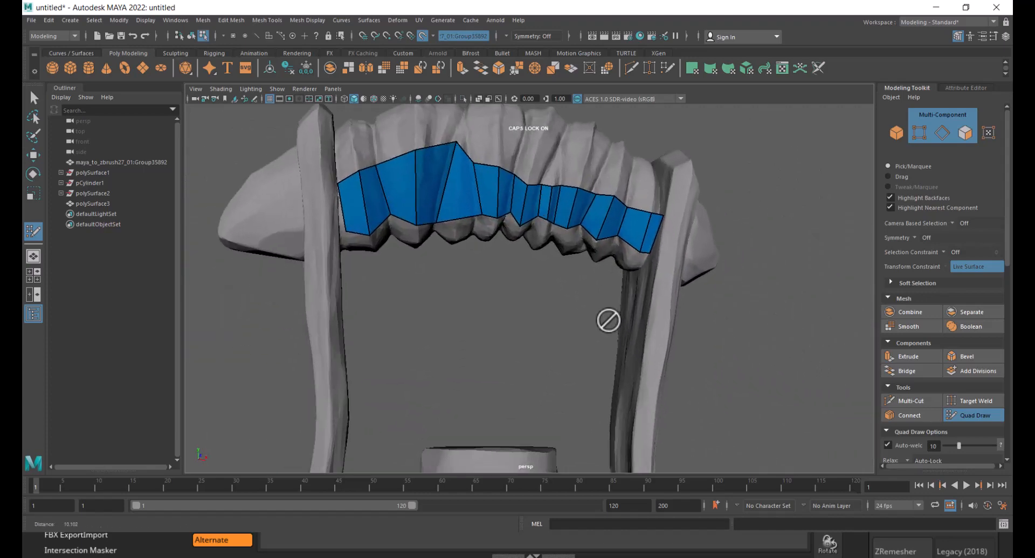
alt+middle_drag(608, 318, 616, 363)
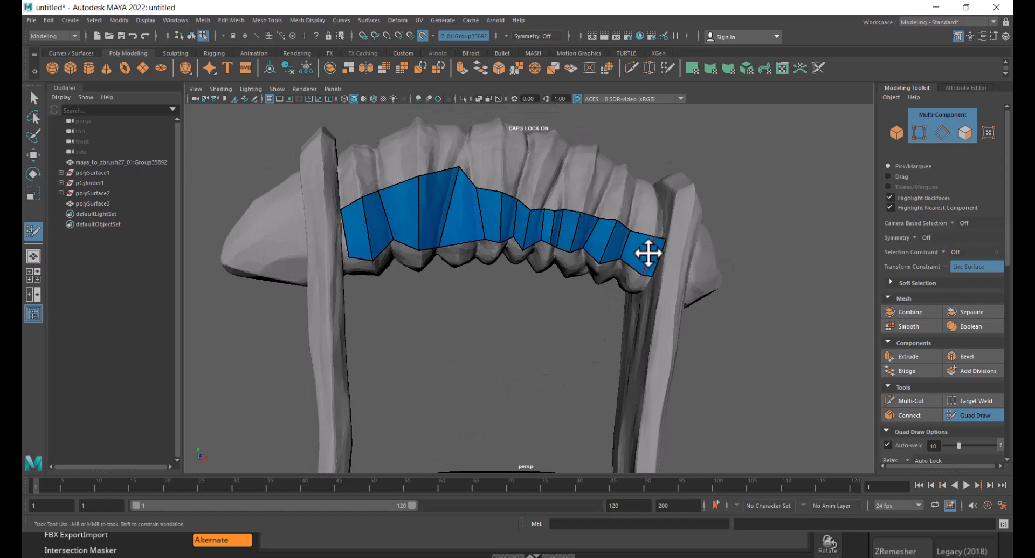
alt+drag(618, 252, 558, 266)
alt+right_drag(558, 265, 592, 270)
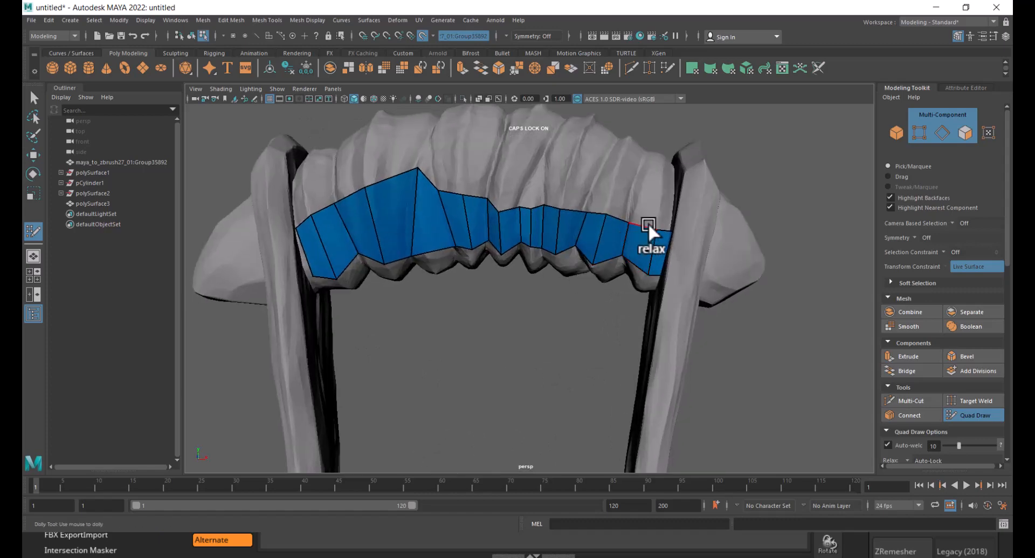
- Try to extend the grip strip's border with new rows of quads
key(Tab)
drag(644, 224, 649, 197)
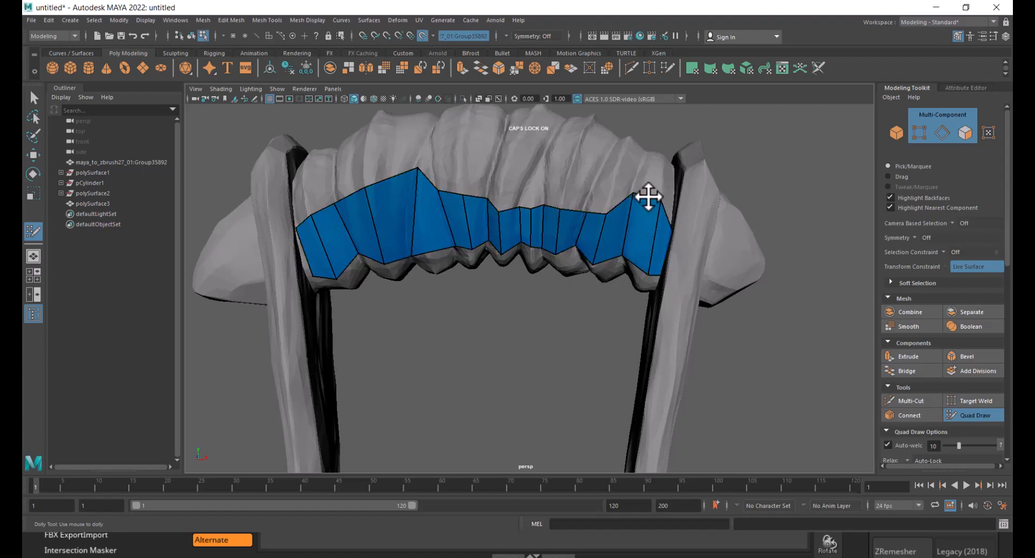
key(ctrl+z)
key(Tab)
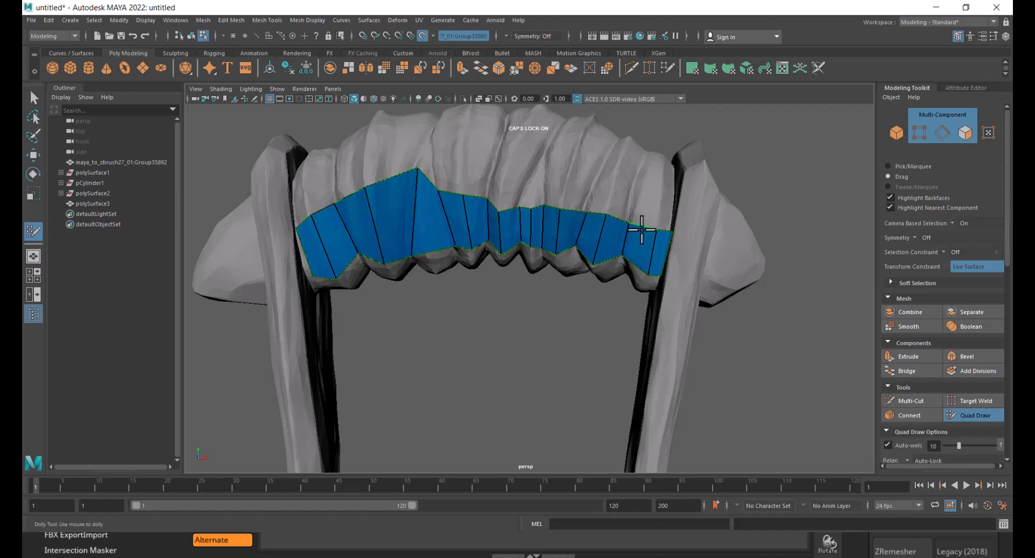
mouse_move(641, 224)
mouse_down()
mouse_move(644, 203)
mouse_move(593, 216)
mouse_move(599, 185)
mouse_move(594, 242)
mouse_up()
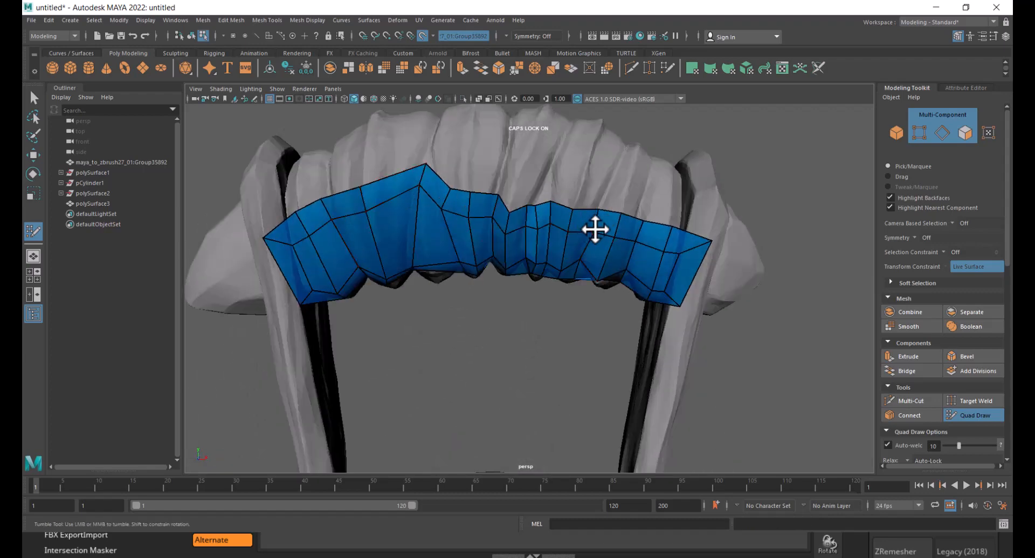
key(ctrl+z)
key(ctrl+z)
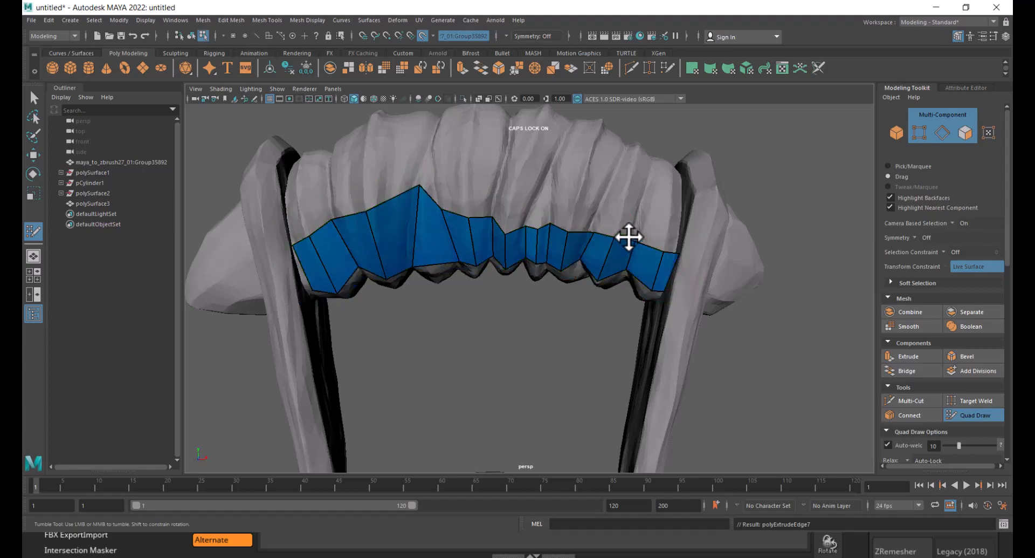
- Extend the grip strip's upper border by several rows over the top of the wrap
drag(629, 235, 623, 211)
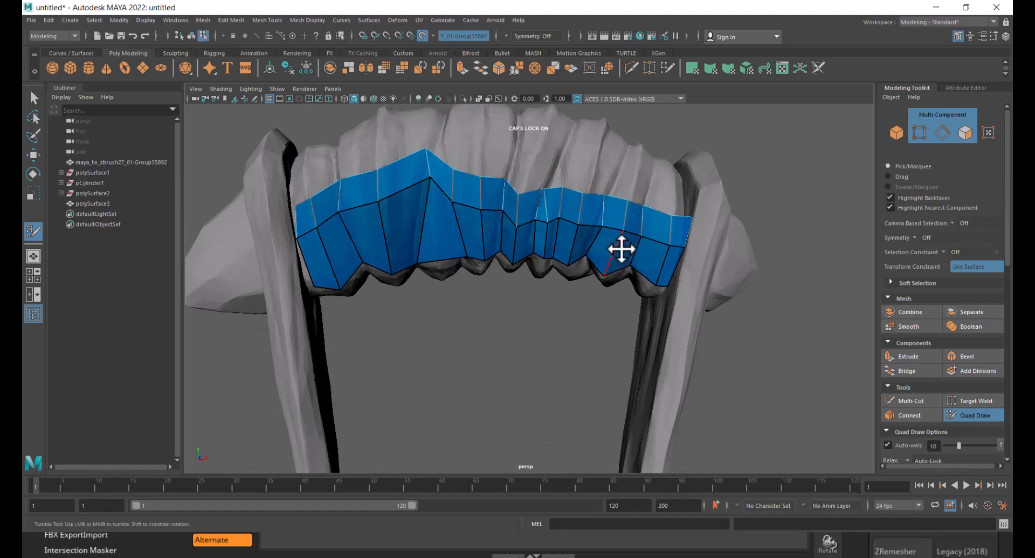
mouse_move(622, 249)
alt+mouse_down()
mouse_move(606, 224)
mouse_move(612, 162)
alt+mouse_up()
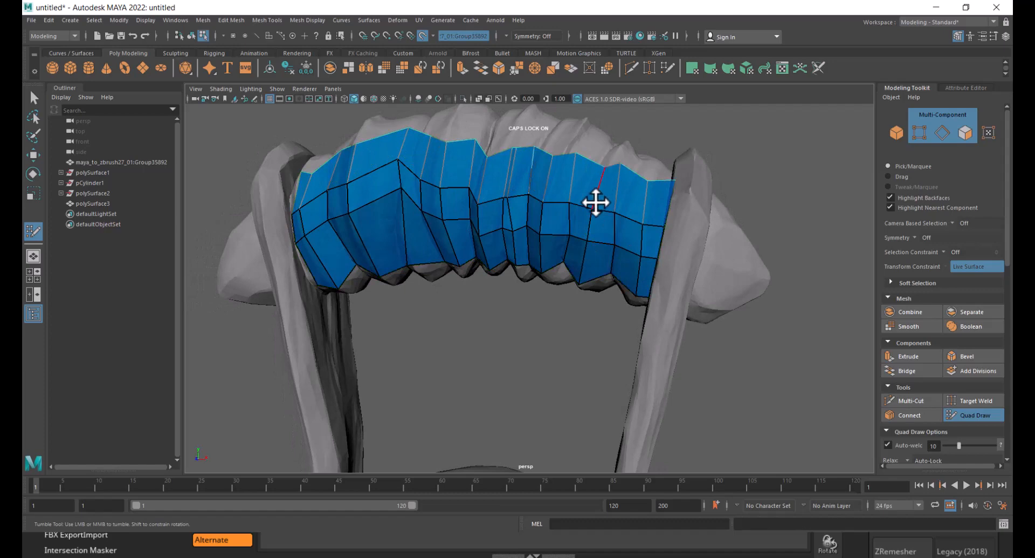
alt+drag(596, 204, 610, 127)
alt+right_drag(589, 185, 571, 168)
alt+drag(570, 169, 583, 249)
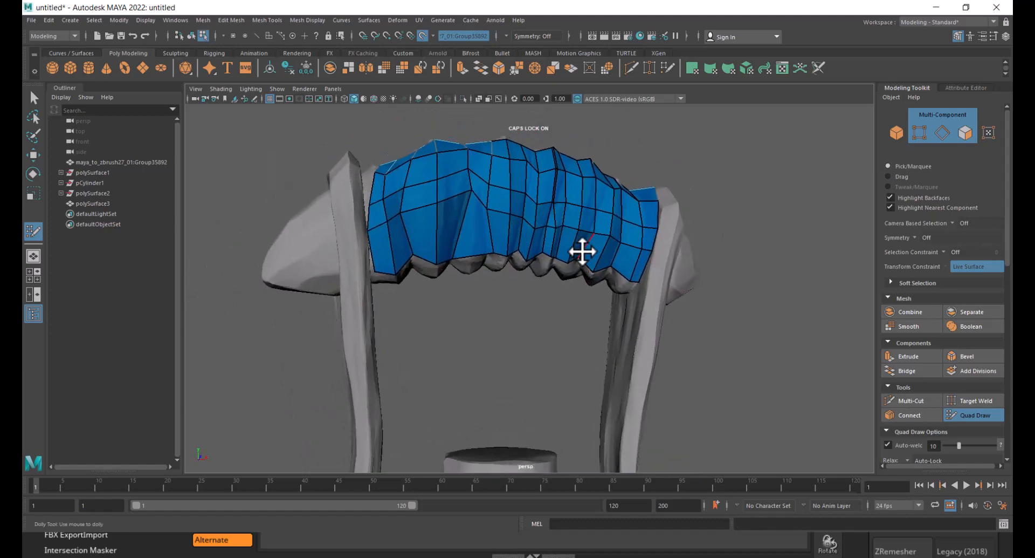
- Relax the vertices of the grip patch with Quad Draw
alt+right_drag(582, 250, 571, 282)
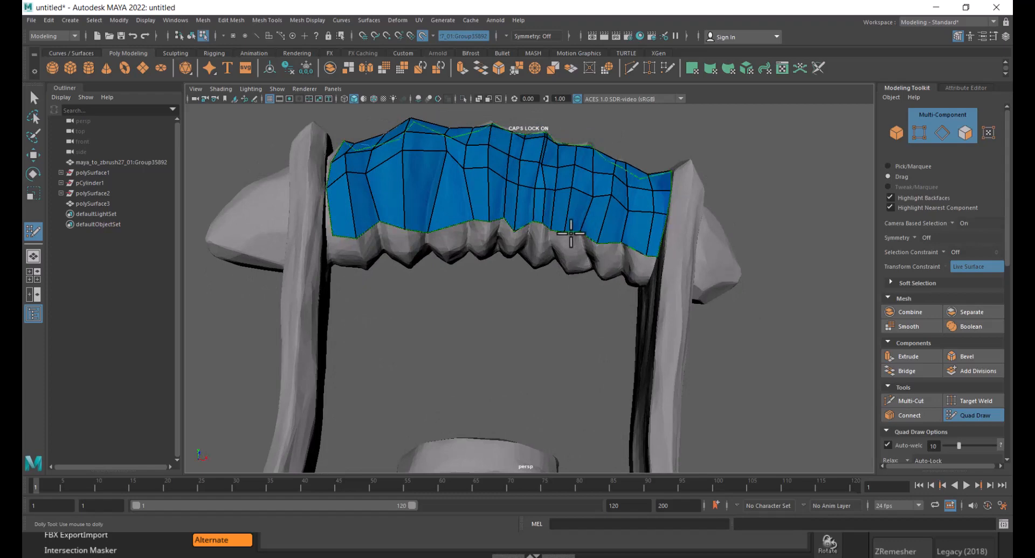
middle_drag(573, 232, 565, 258)
alt+right_drag(564, 259, 526, 303)
alt+drag(526, 303, 554, 330)
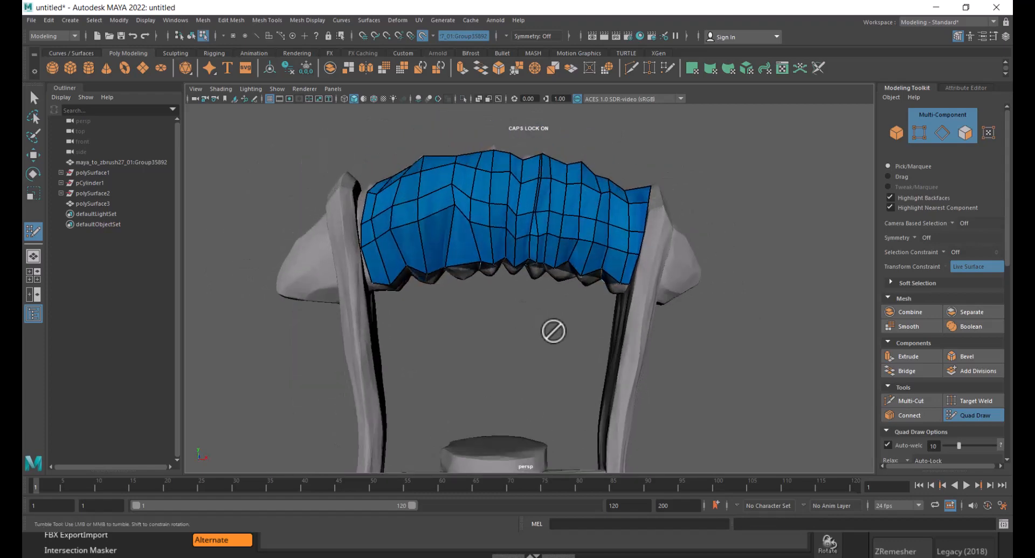
- Orbit and zoom out around the whole shovel to review the retopology progress
alt+right_drag(555, 330, 543, 358)
alt+middle_drag(543, 358, 539, 238)
alt+right_drag(539, 238, 459, 275)
alt+right_drag(541, 367, 567, 378)
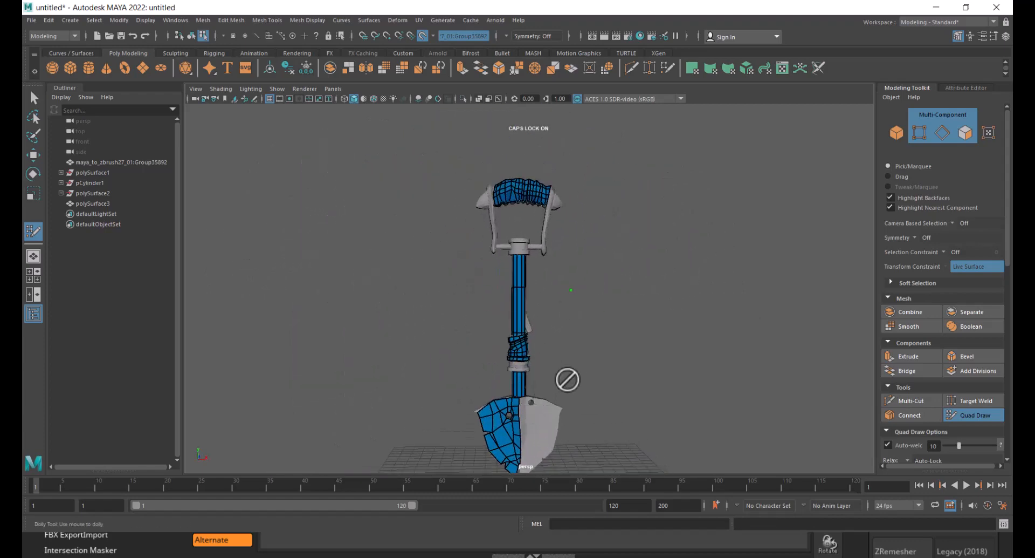
alt+middle_drag(567, 378, 532, 352)
alt+right_drag(533, 352, 527, 393)
alt+drag(527, 392, 585, 384)
alt+right_drag(585, 383, 591, 391)
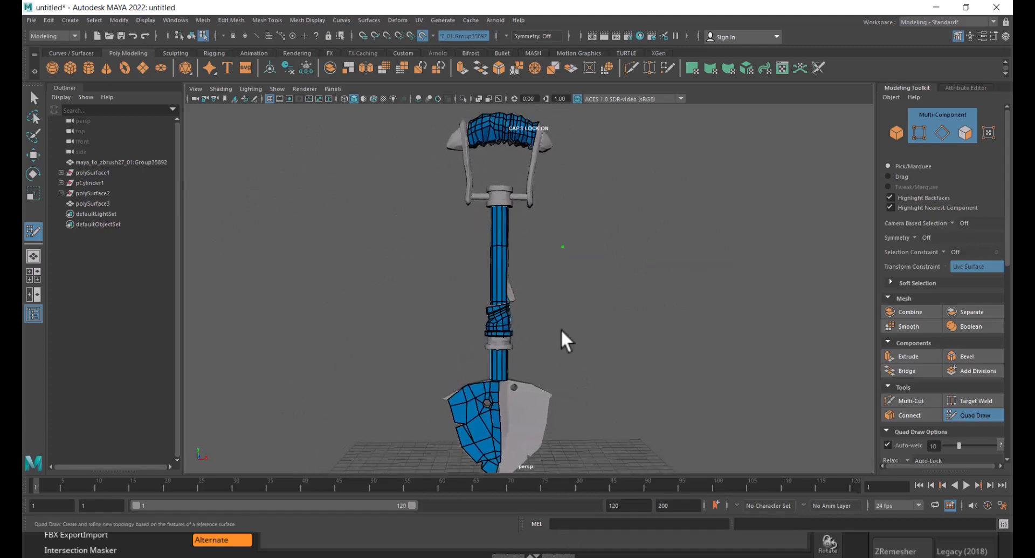